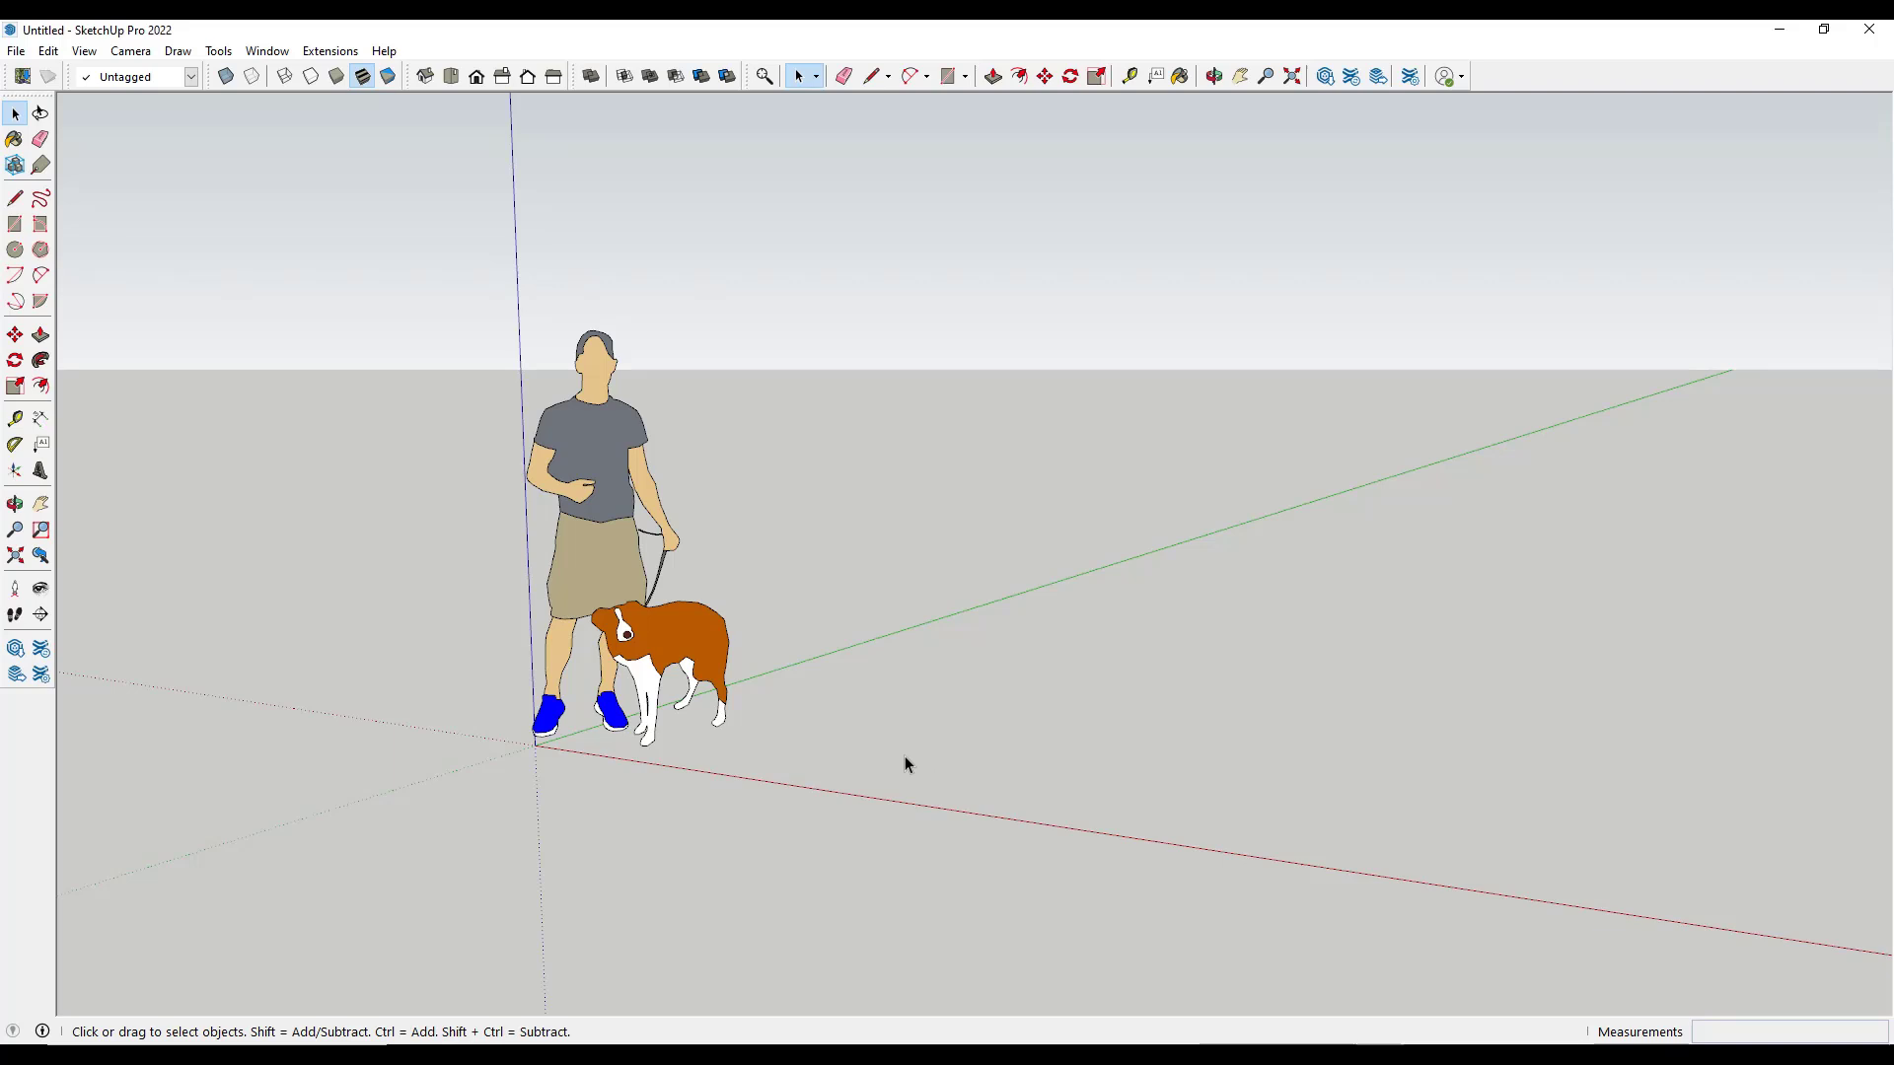
# - Draw a 3' by 4' rectangle beside the figure
pyautogui.press('r')
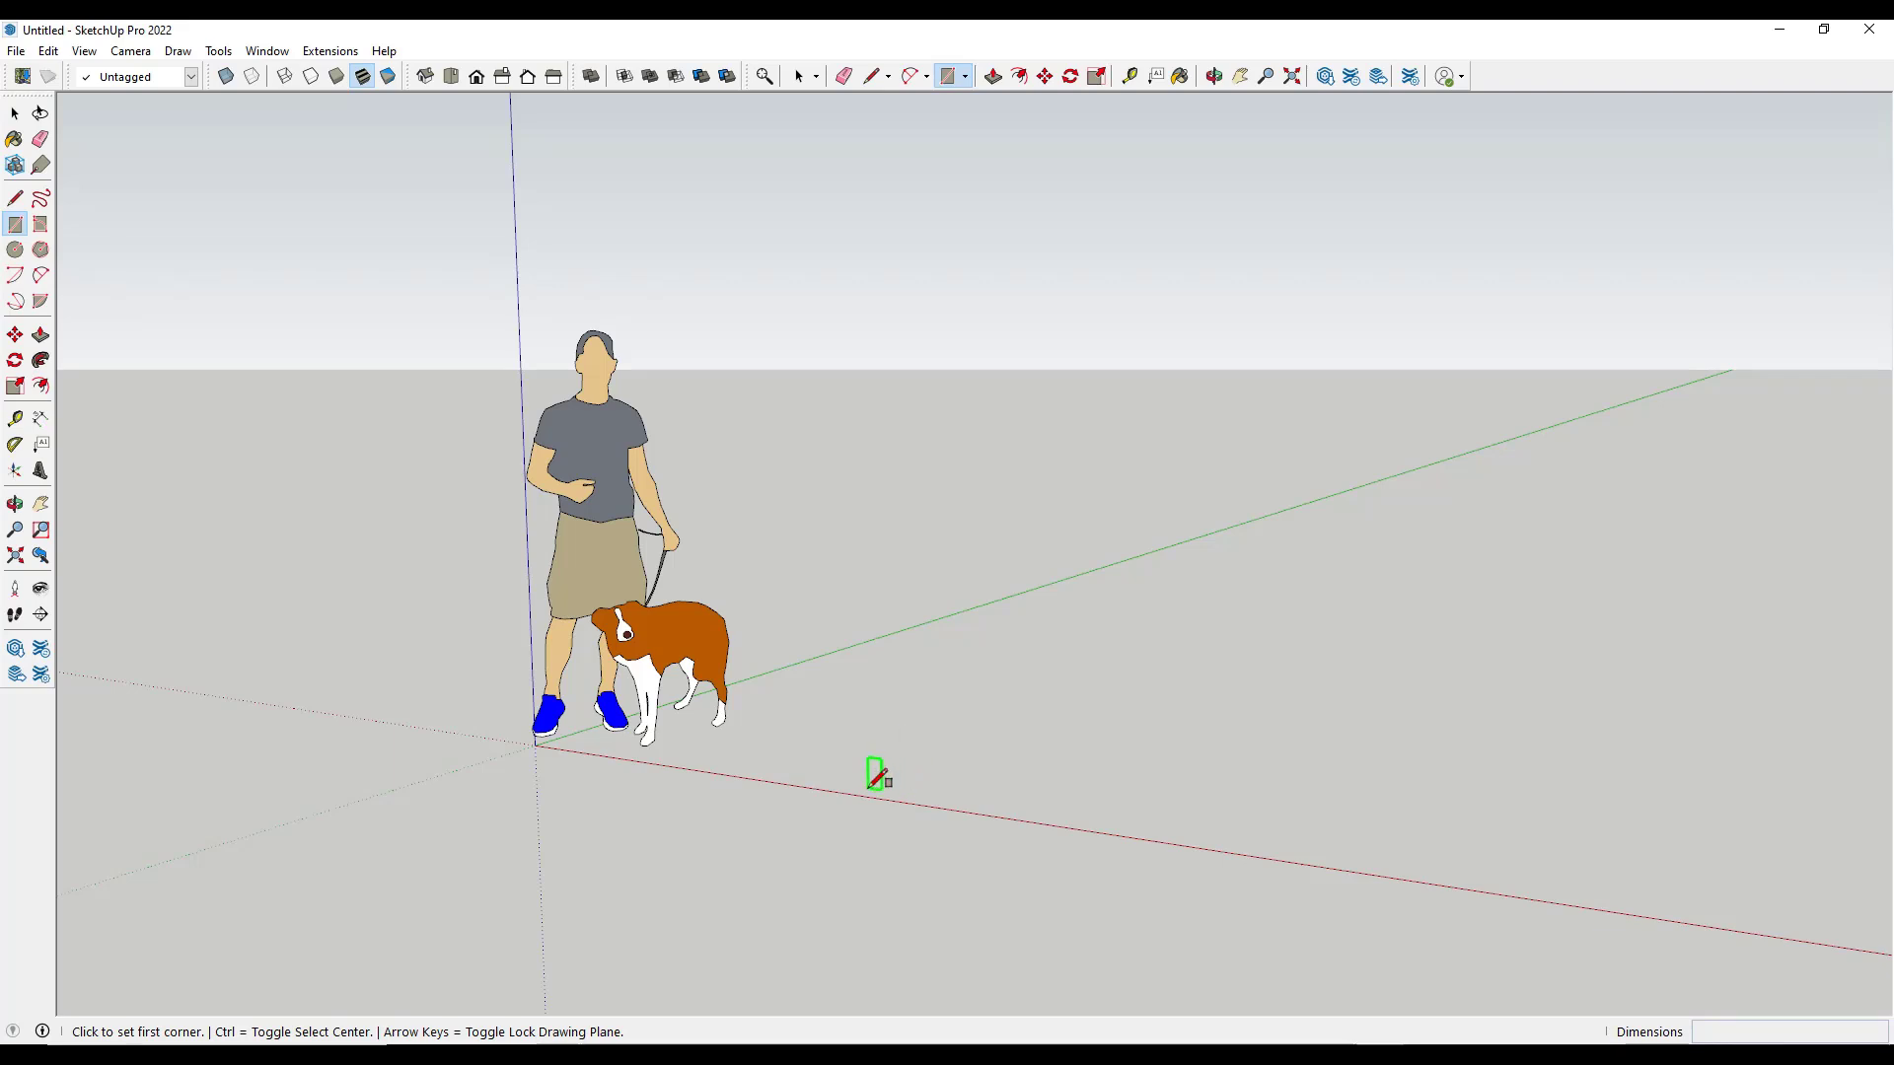
pyautogui.click(919, 723)
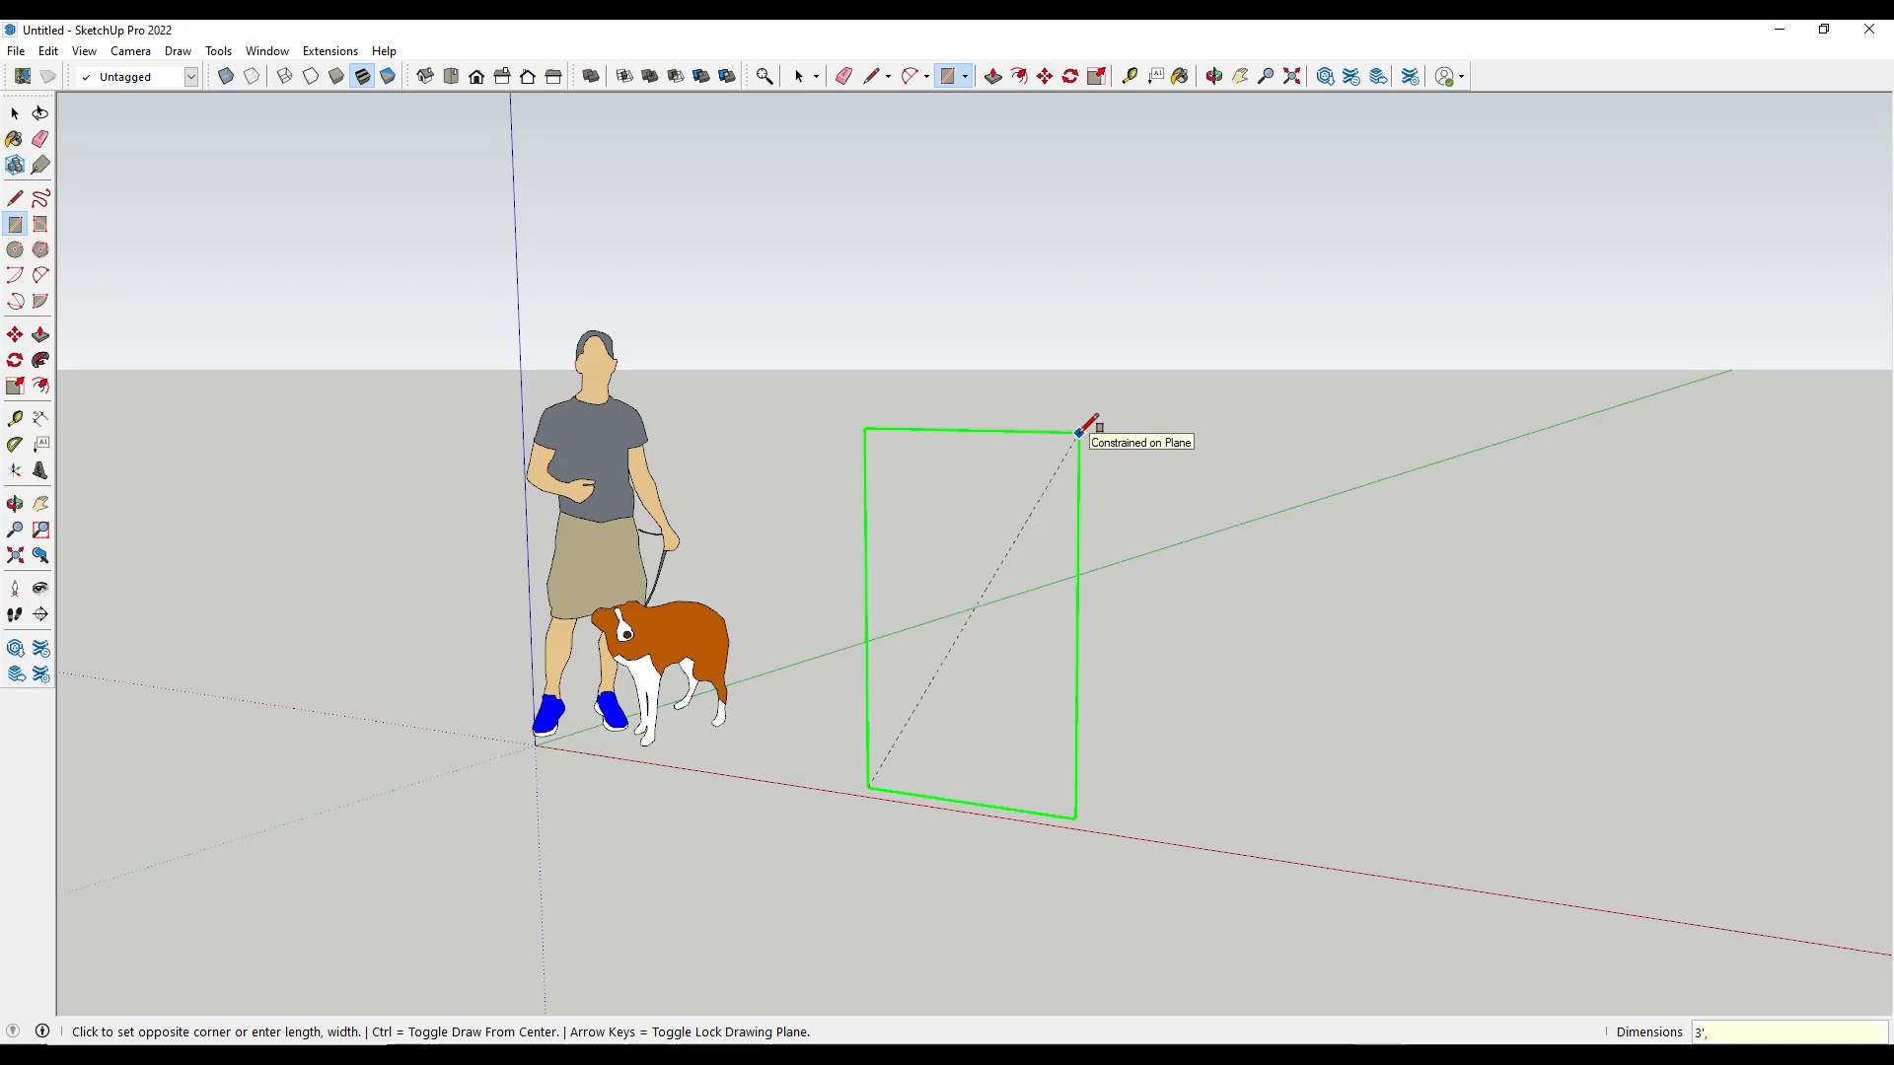
pyautogui.write("3',4'")
pyautogui.press('Return')
pyautogui.press('space')
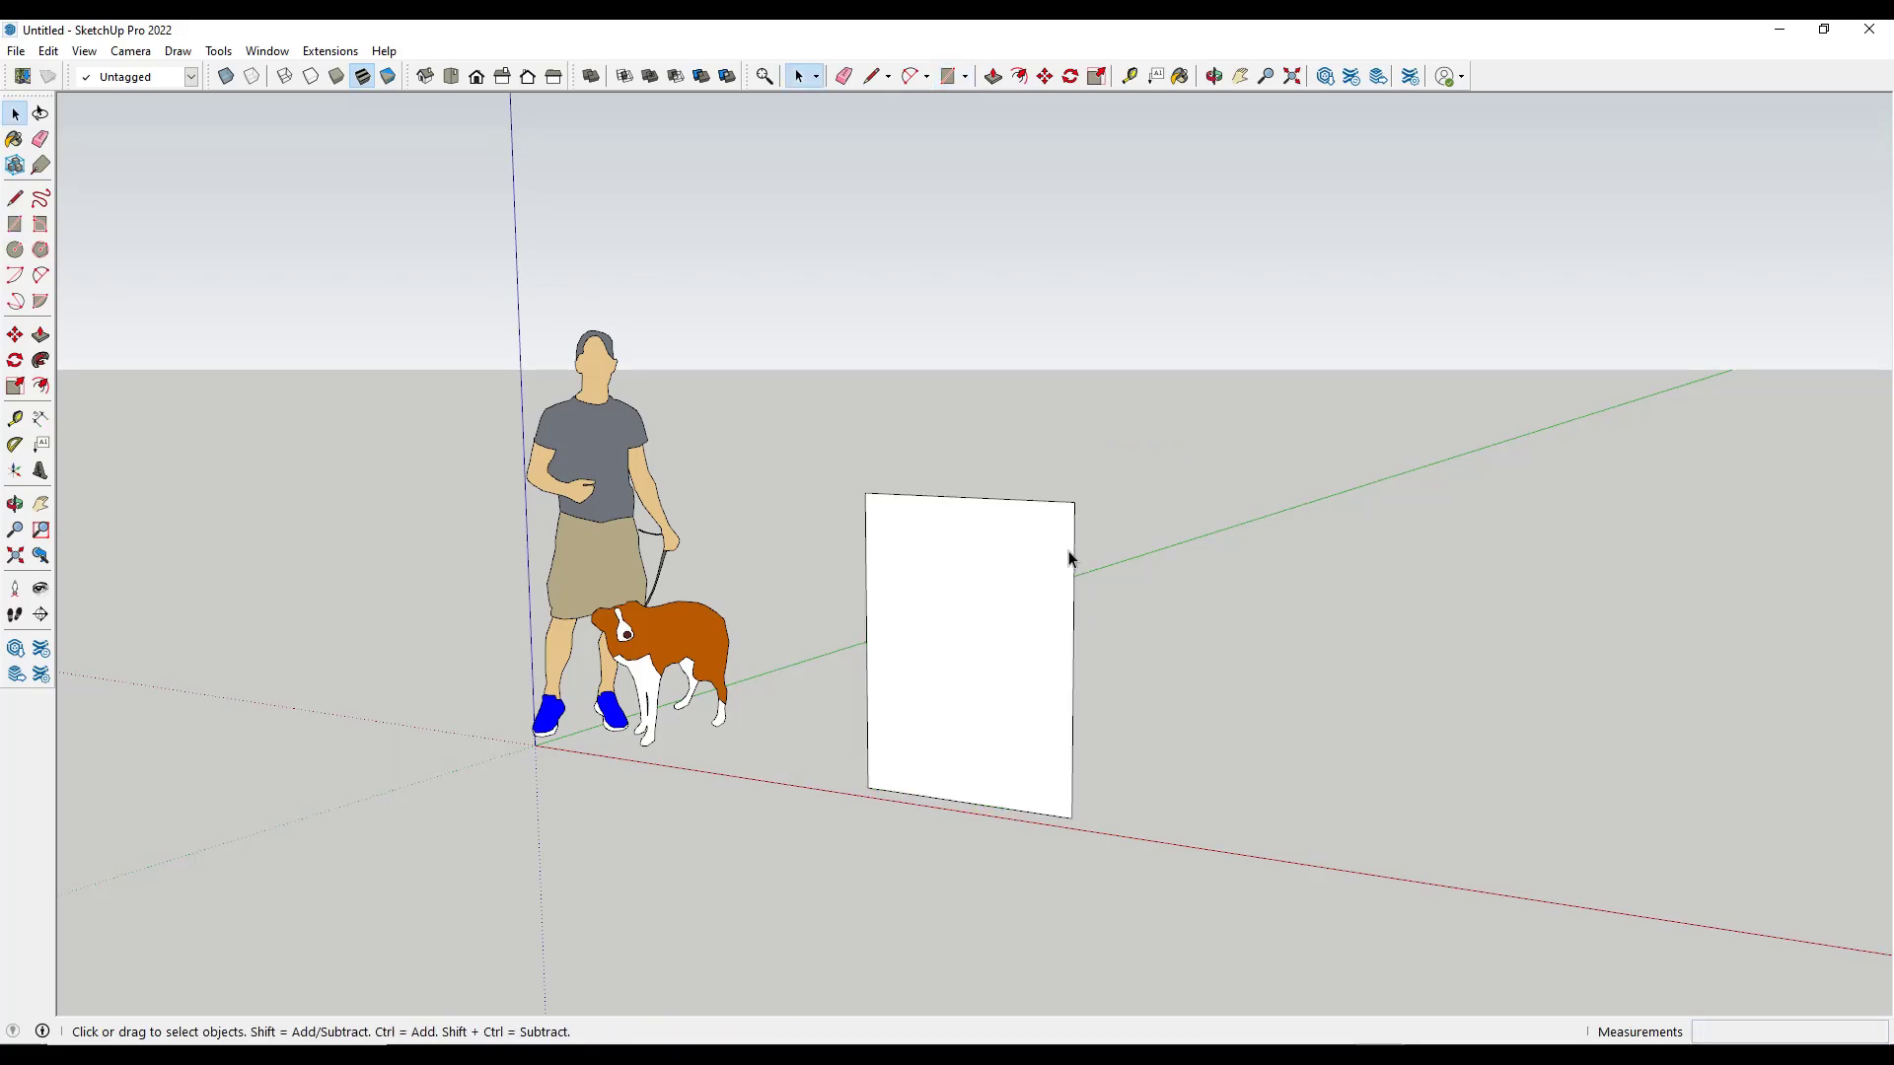
pyautogui.scroll(3, 1075, 562)
# - Offset the rectangle inward 1" and delete the centre face to leave a border
pyautogui.press('f')
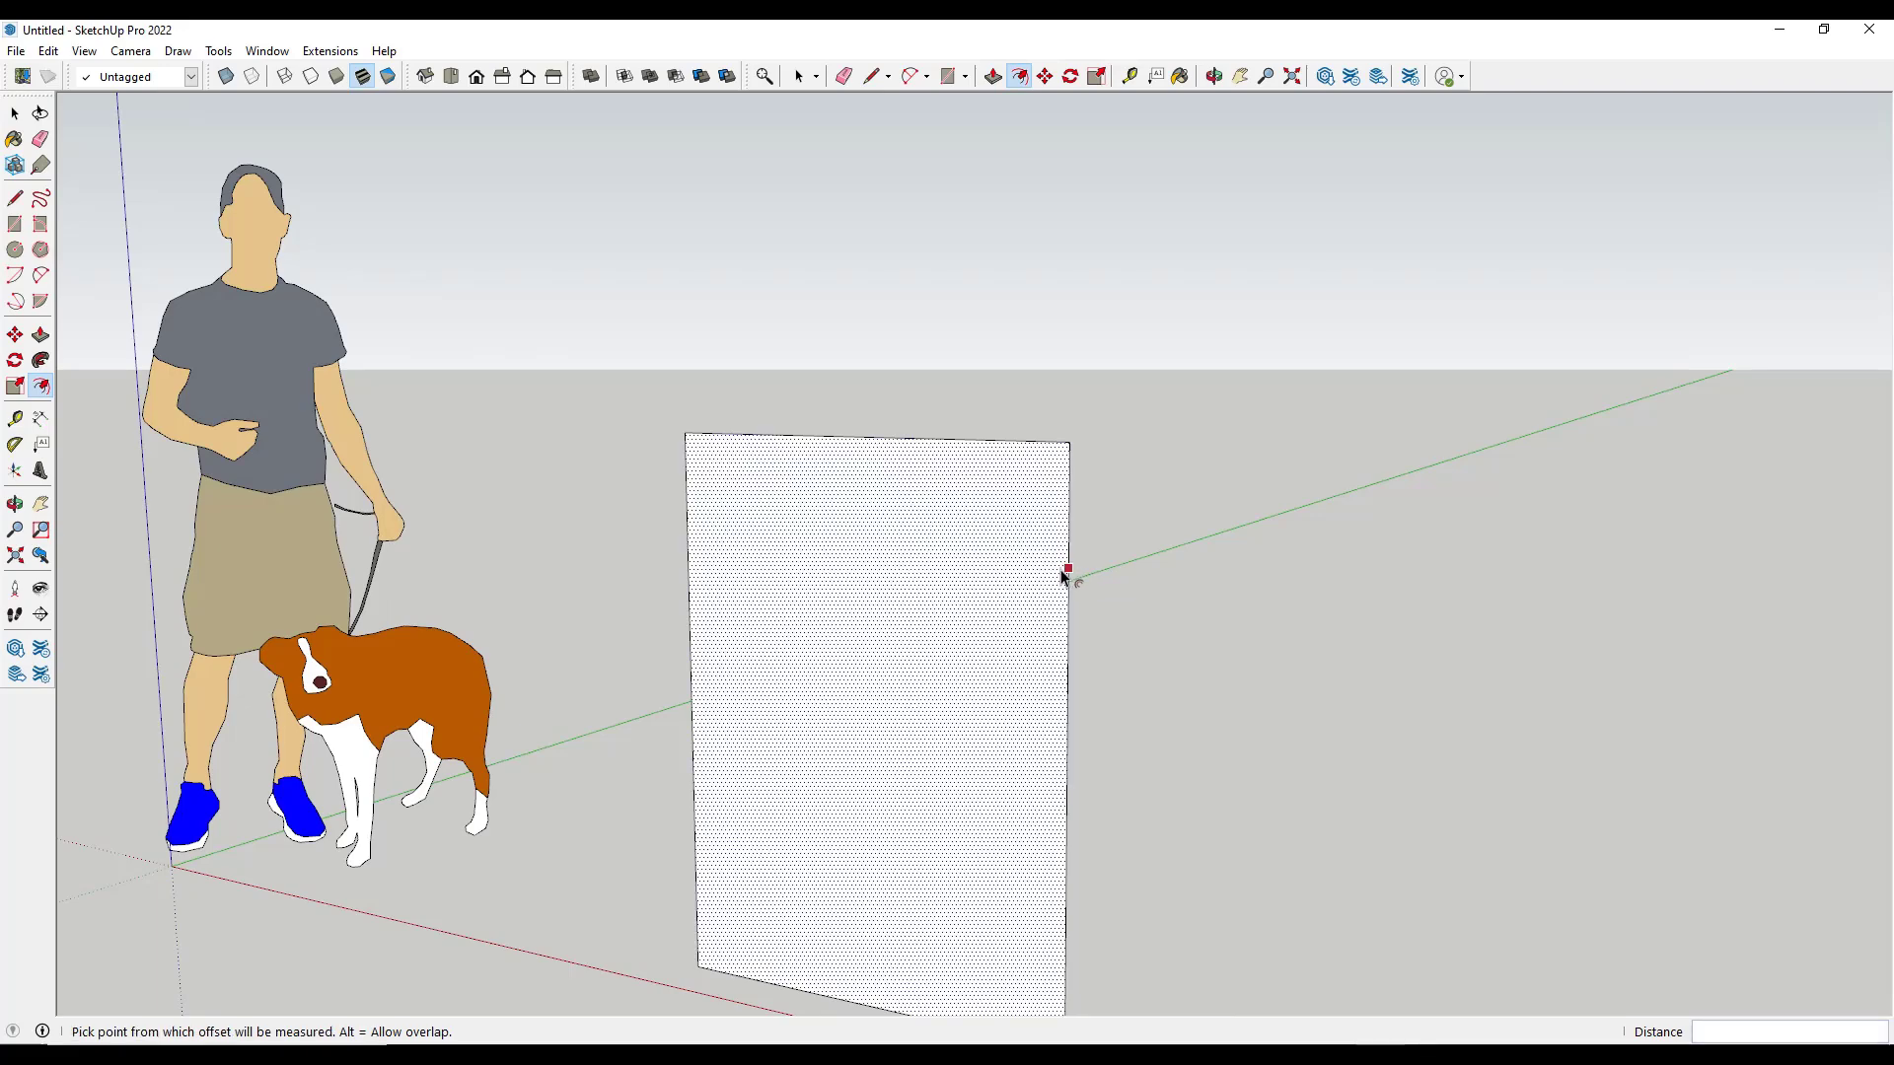
pyautogui.click(1064, 574)
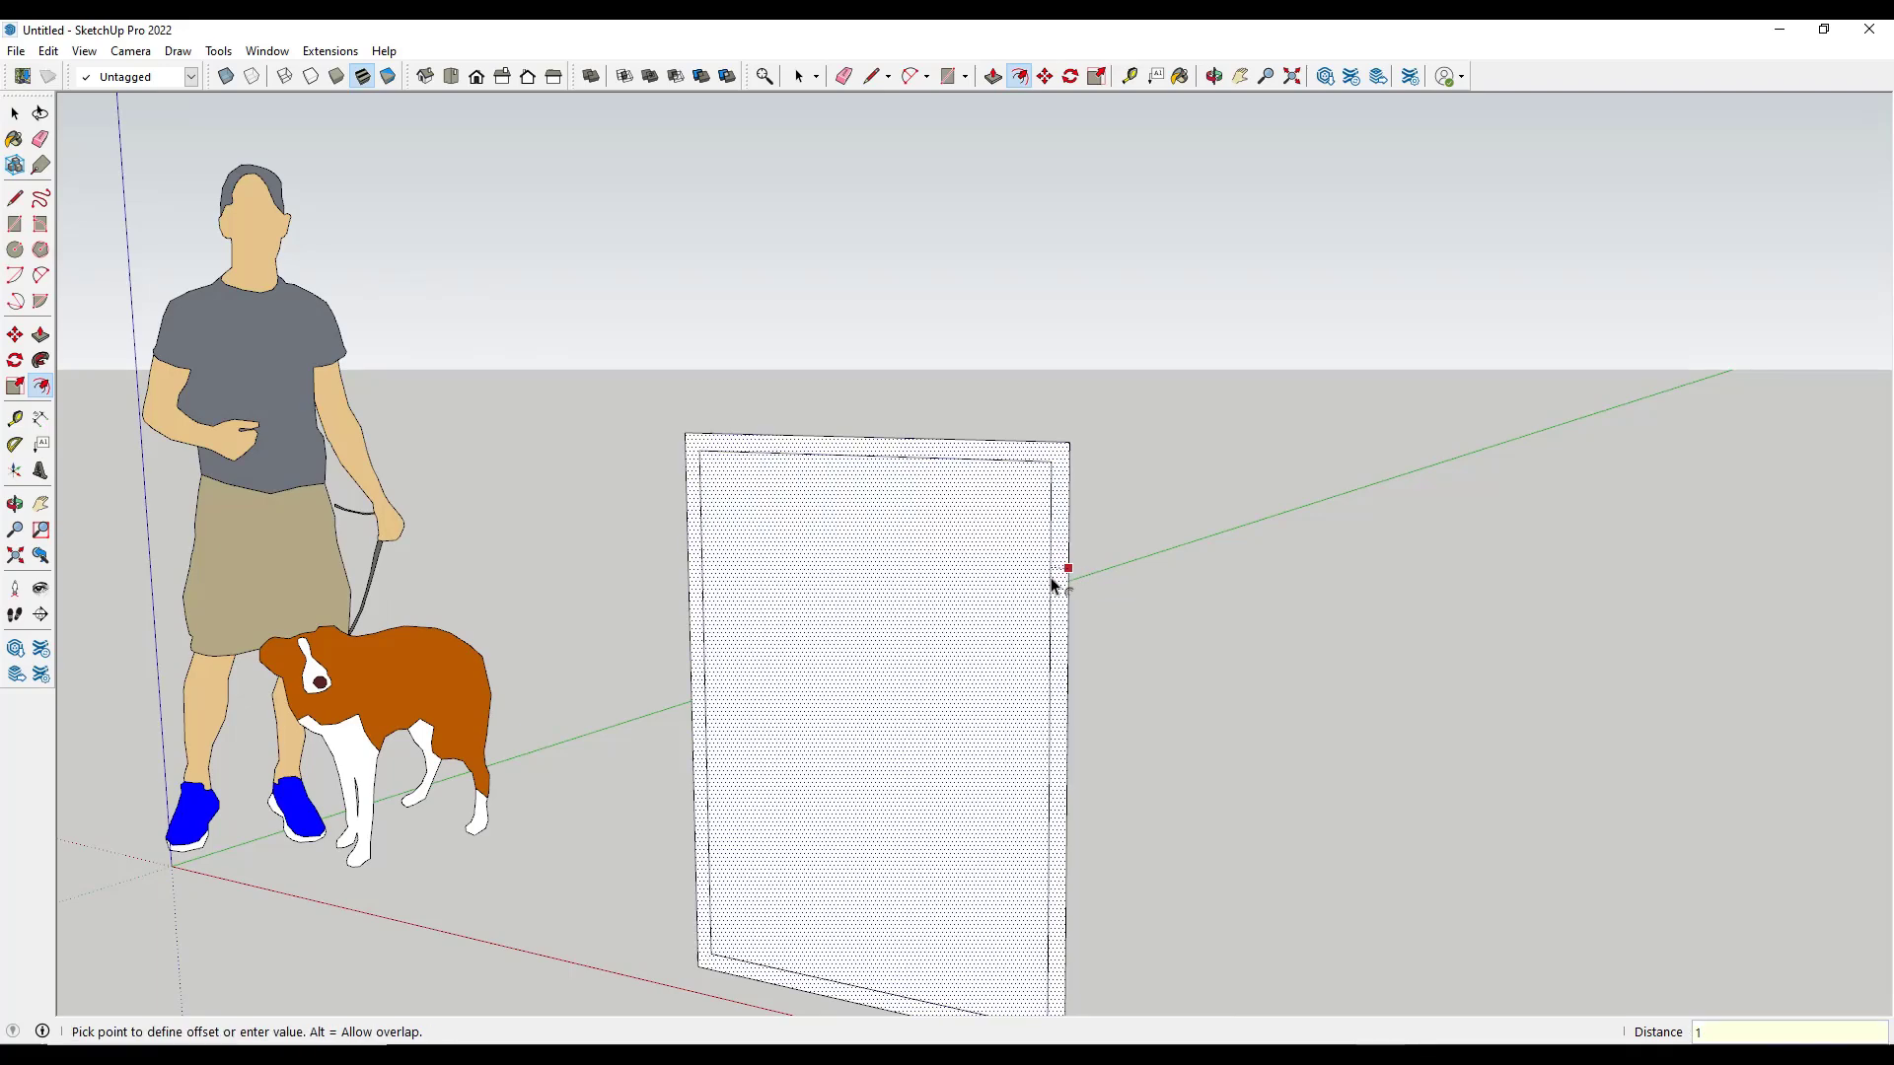
pyautogui.press('Return')
pyautogui.press('space')
pyautogui.press('Delete')
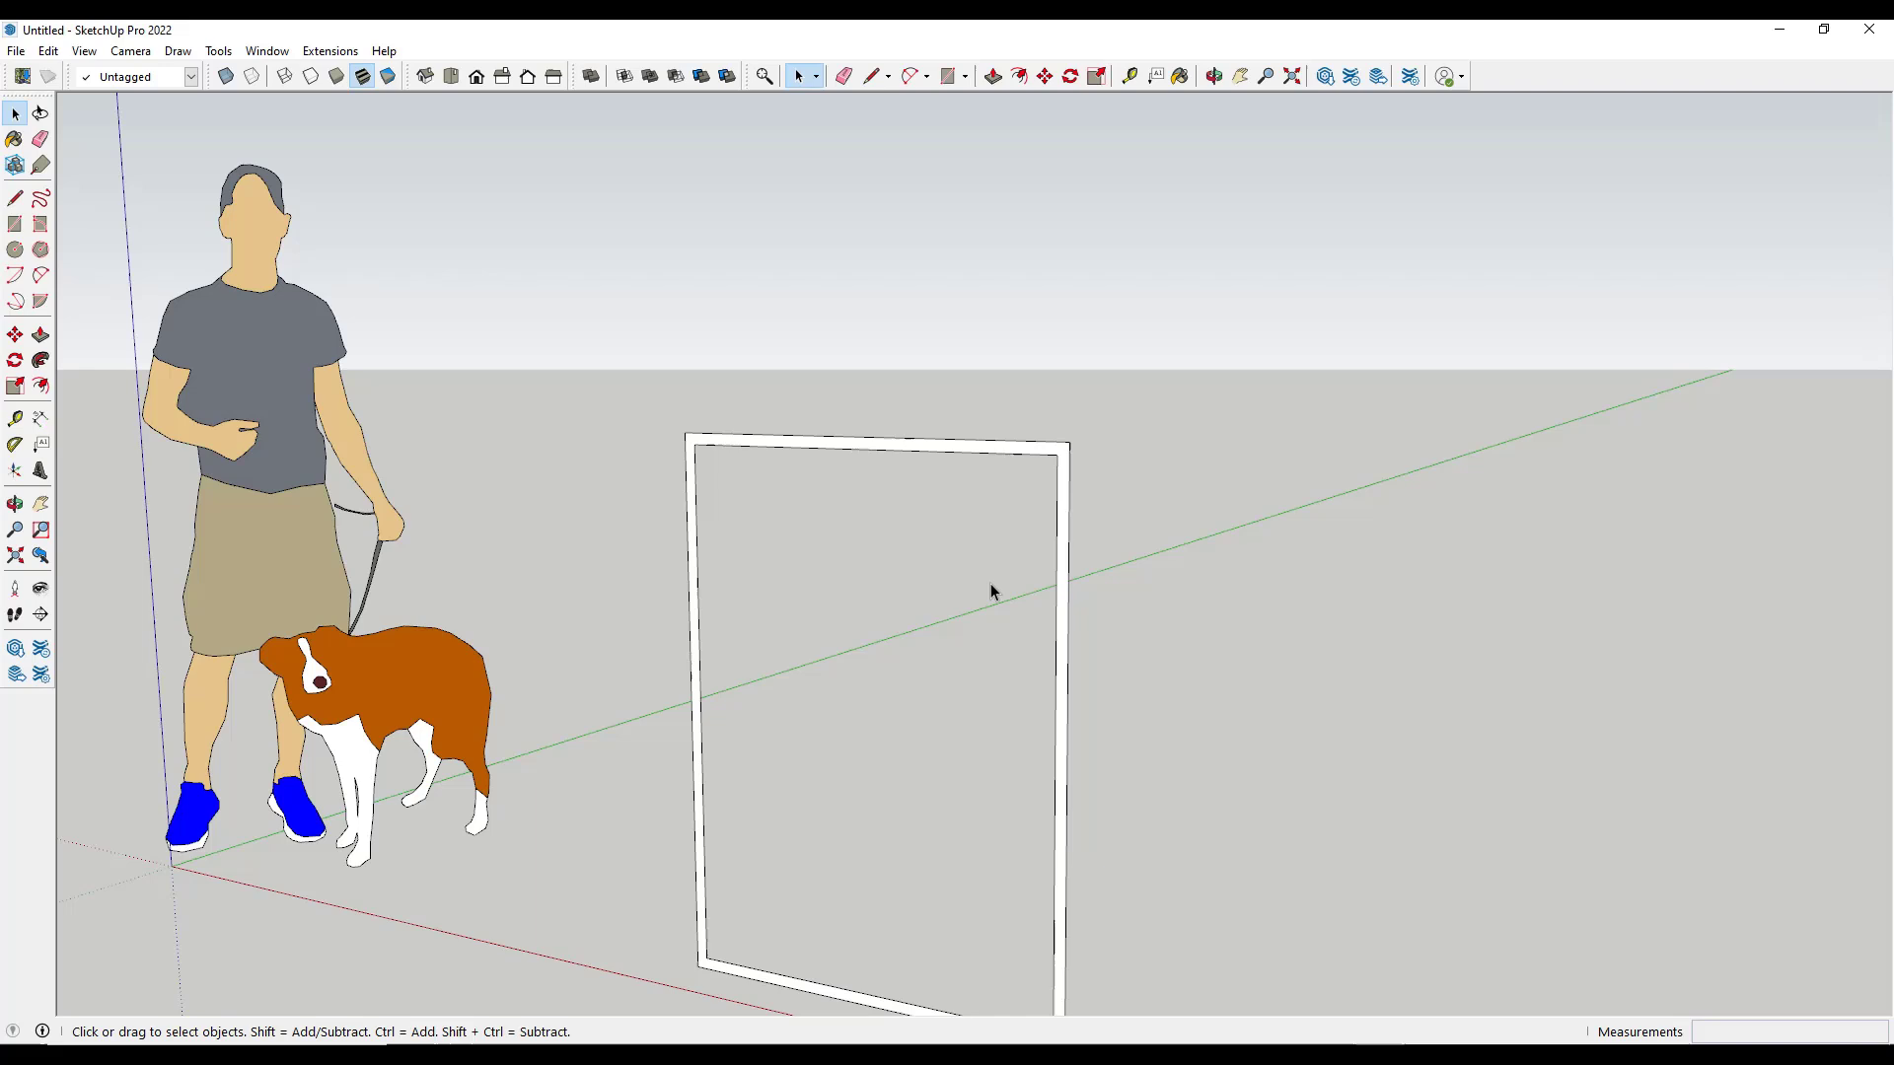
# - Push/pull the border about 3 7/16" deep and window-select the whole frame
pyautogui.press('p')
pyautogui.click(1063, 596)
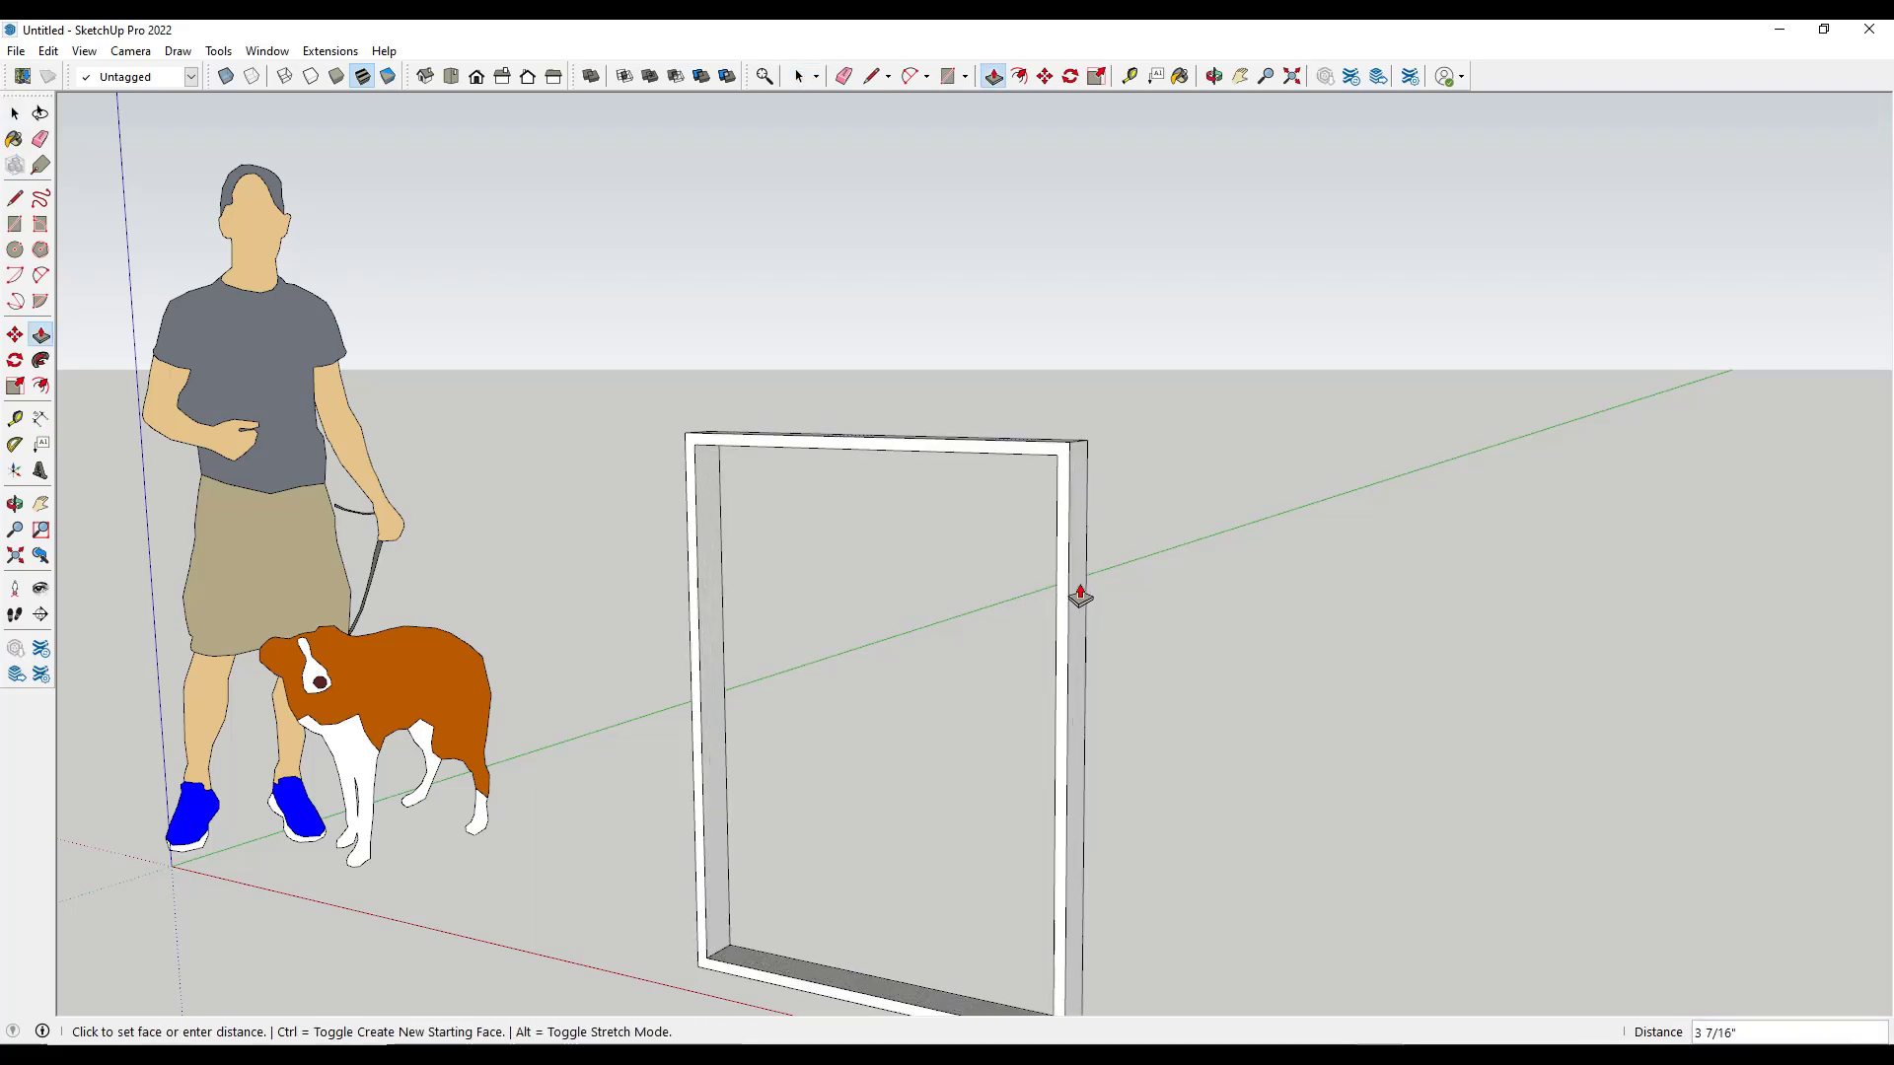
pyautogui.click(1079, 593)
pyautogui.press('space')
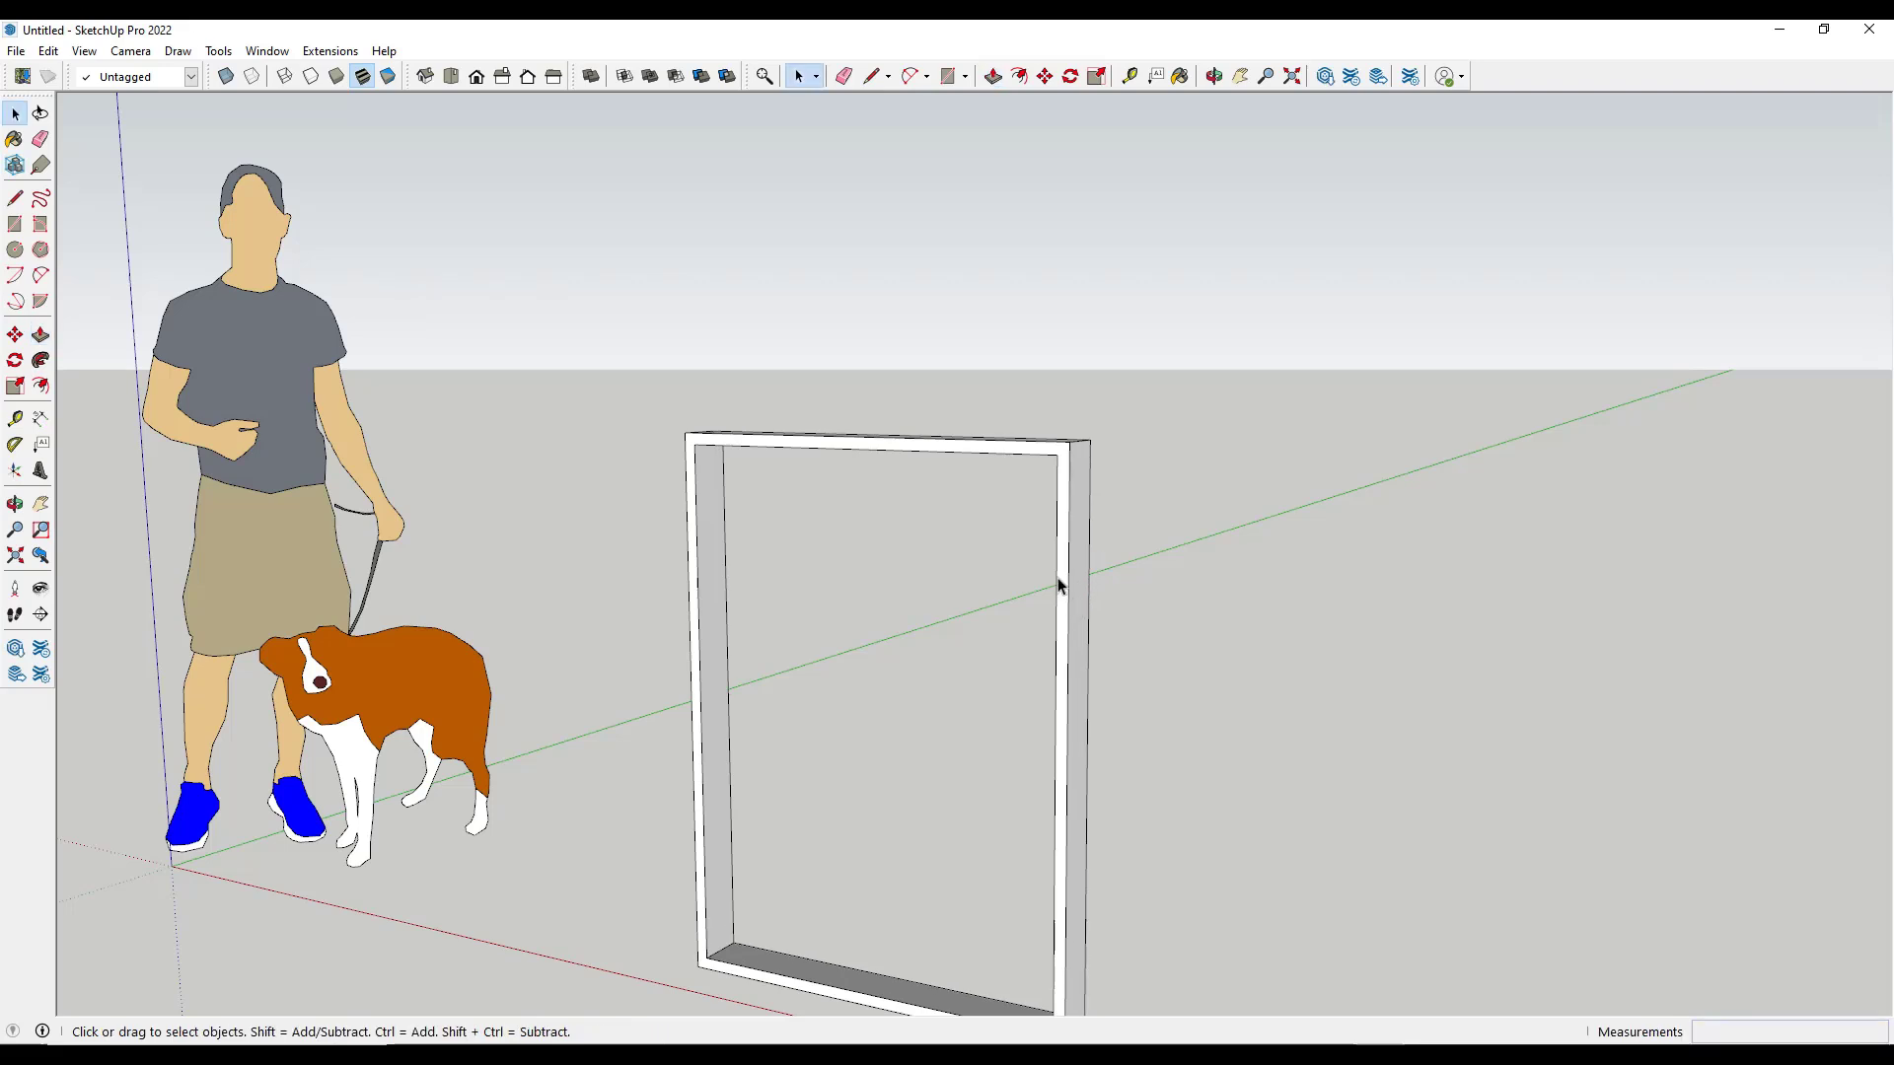
pyautogui.scroll(-3, 1058, 586)
pyautogui.moveTo(756, 405); pyautogui.dragTo(1100, 870)
# - Make the selected frame geometry a group
pyautogui.rightClick(1061, 764)
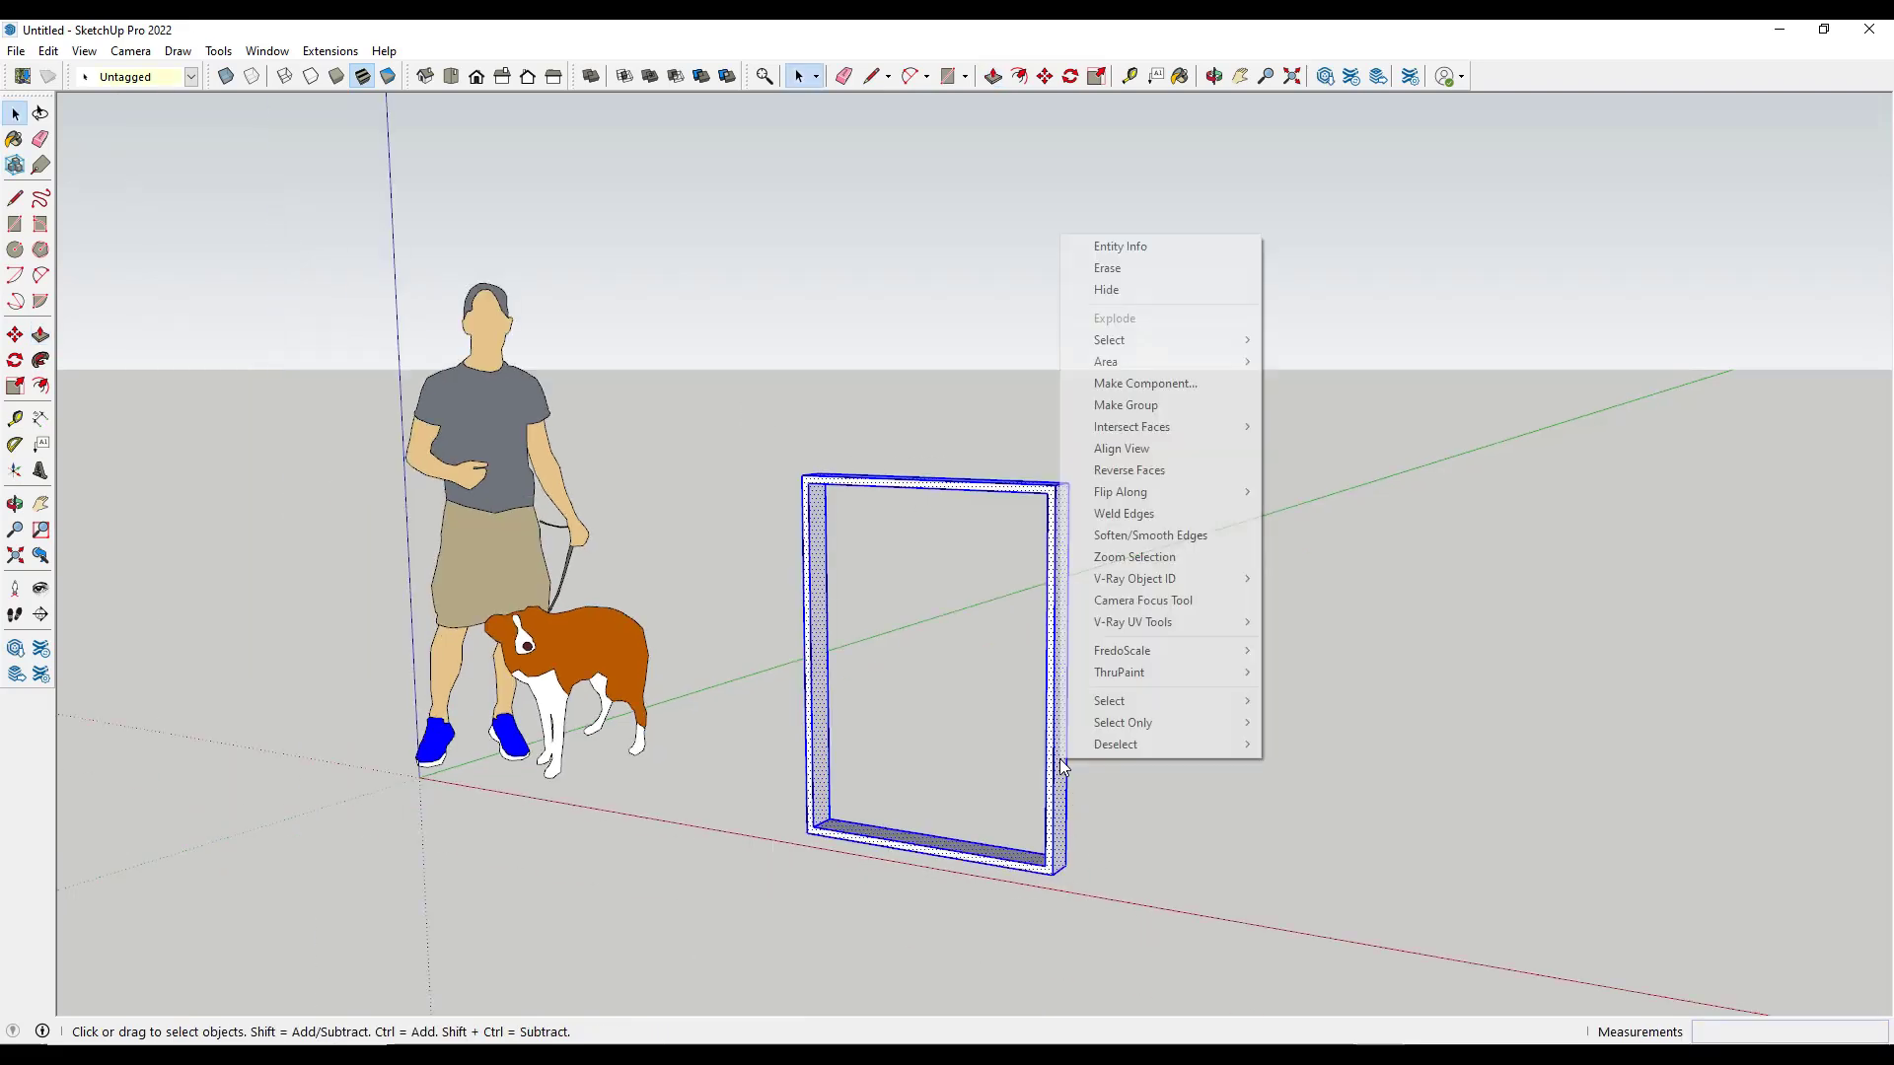
pyautogui.click(1169, 405)
pyautogui.moveTo(1169, 405); pyautogui.dragTo(1280, 548, button='middle')
pyautogui.scroll(3, 841, 821)
pyautogui.scroll(3, 841, 820)
# - Draw a sash rectangle across the lower half of the frame opening
pyautogui.press('r')
pyautogui.click(797, 827)
pyautogui.scroll(-3, 809, 821)
pyautogui.scroll(3, 1276, 760)
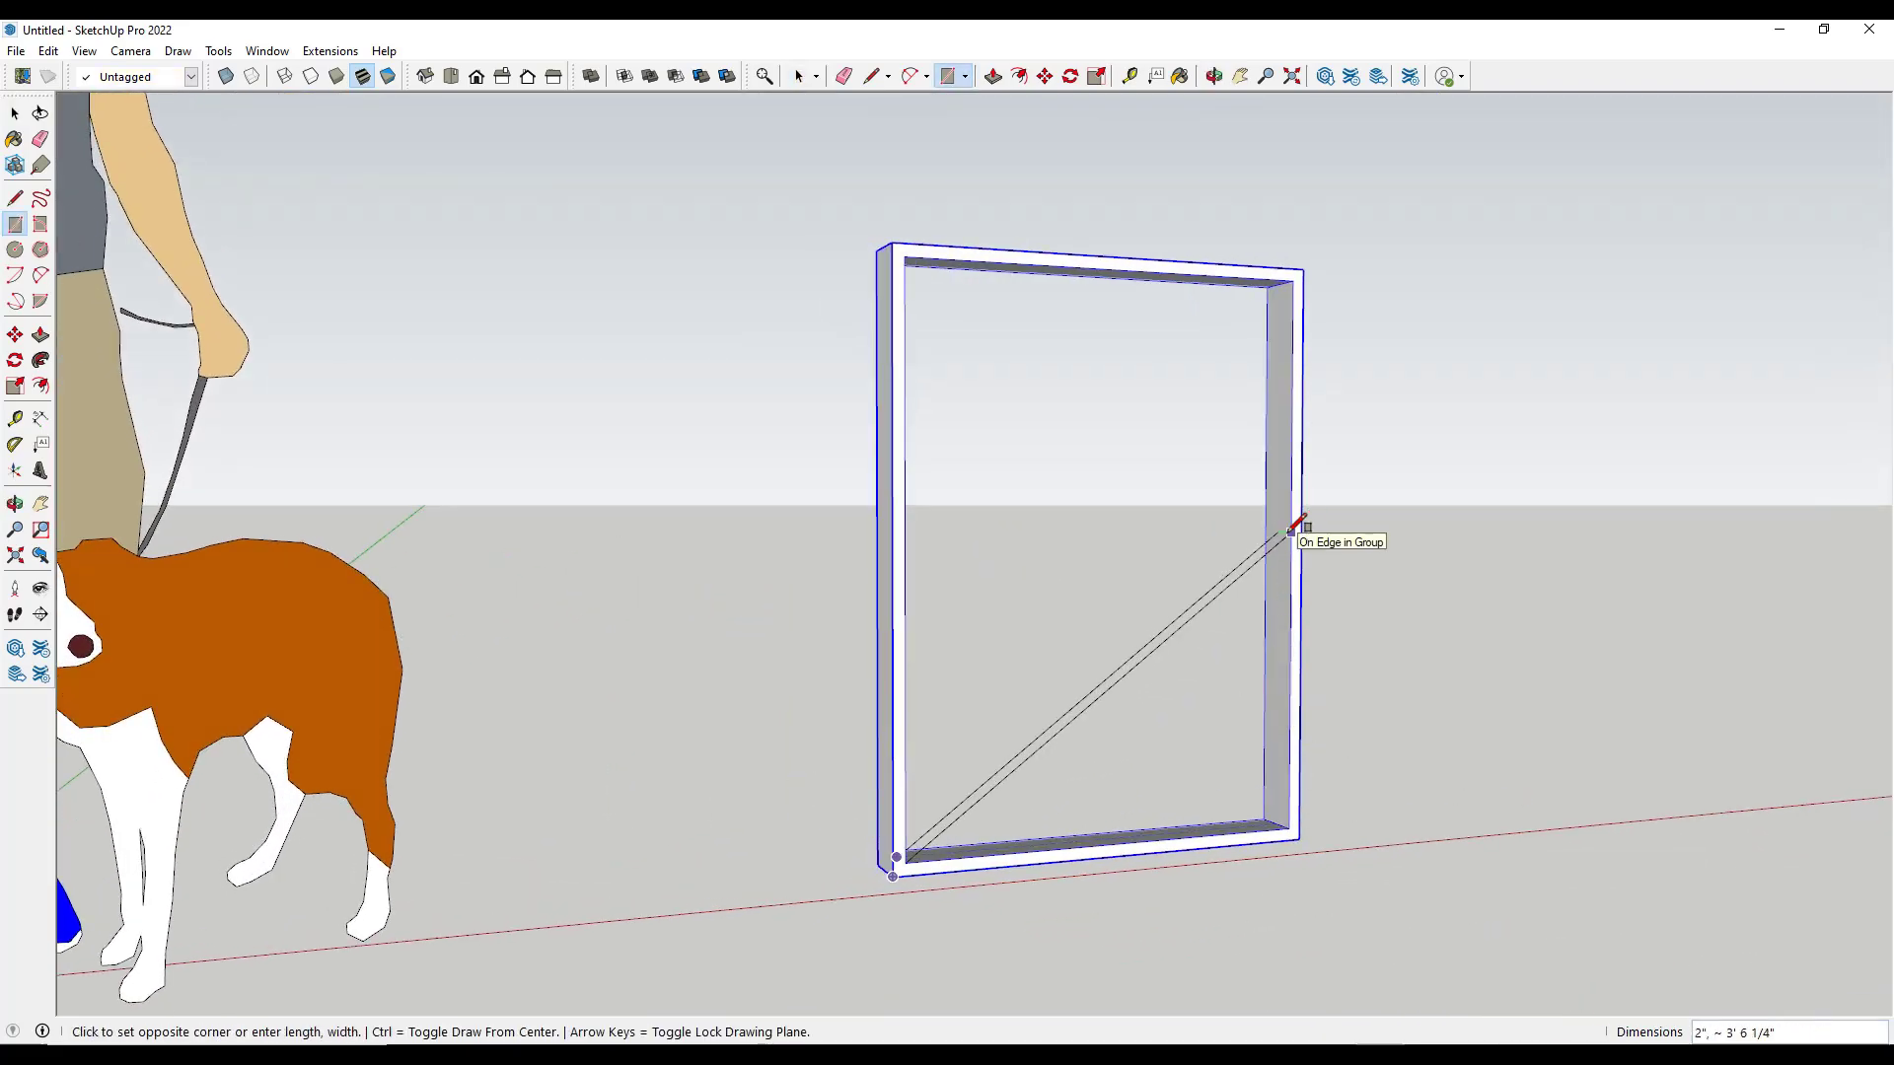
pyautogui.press('Escape')
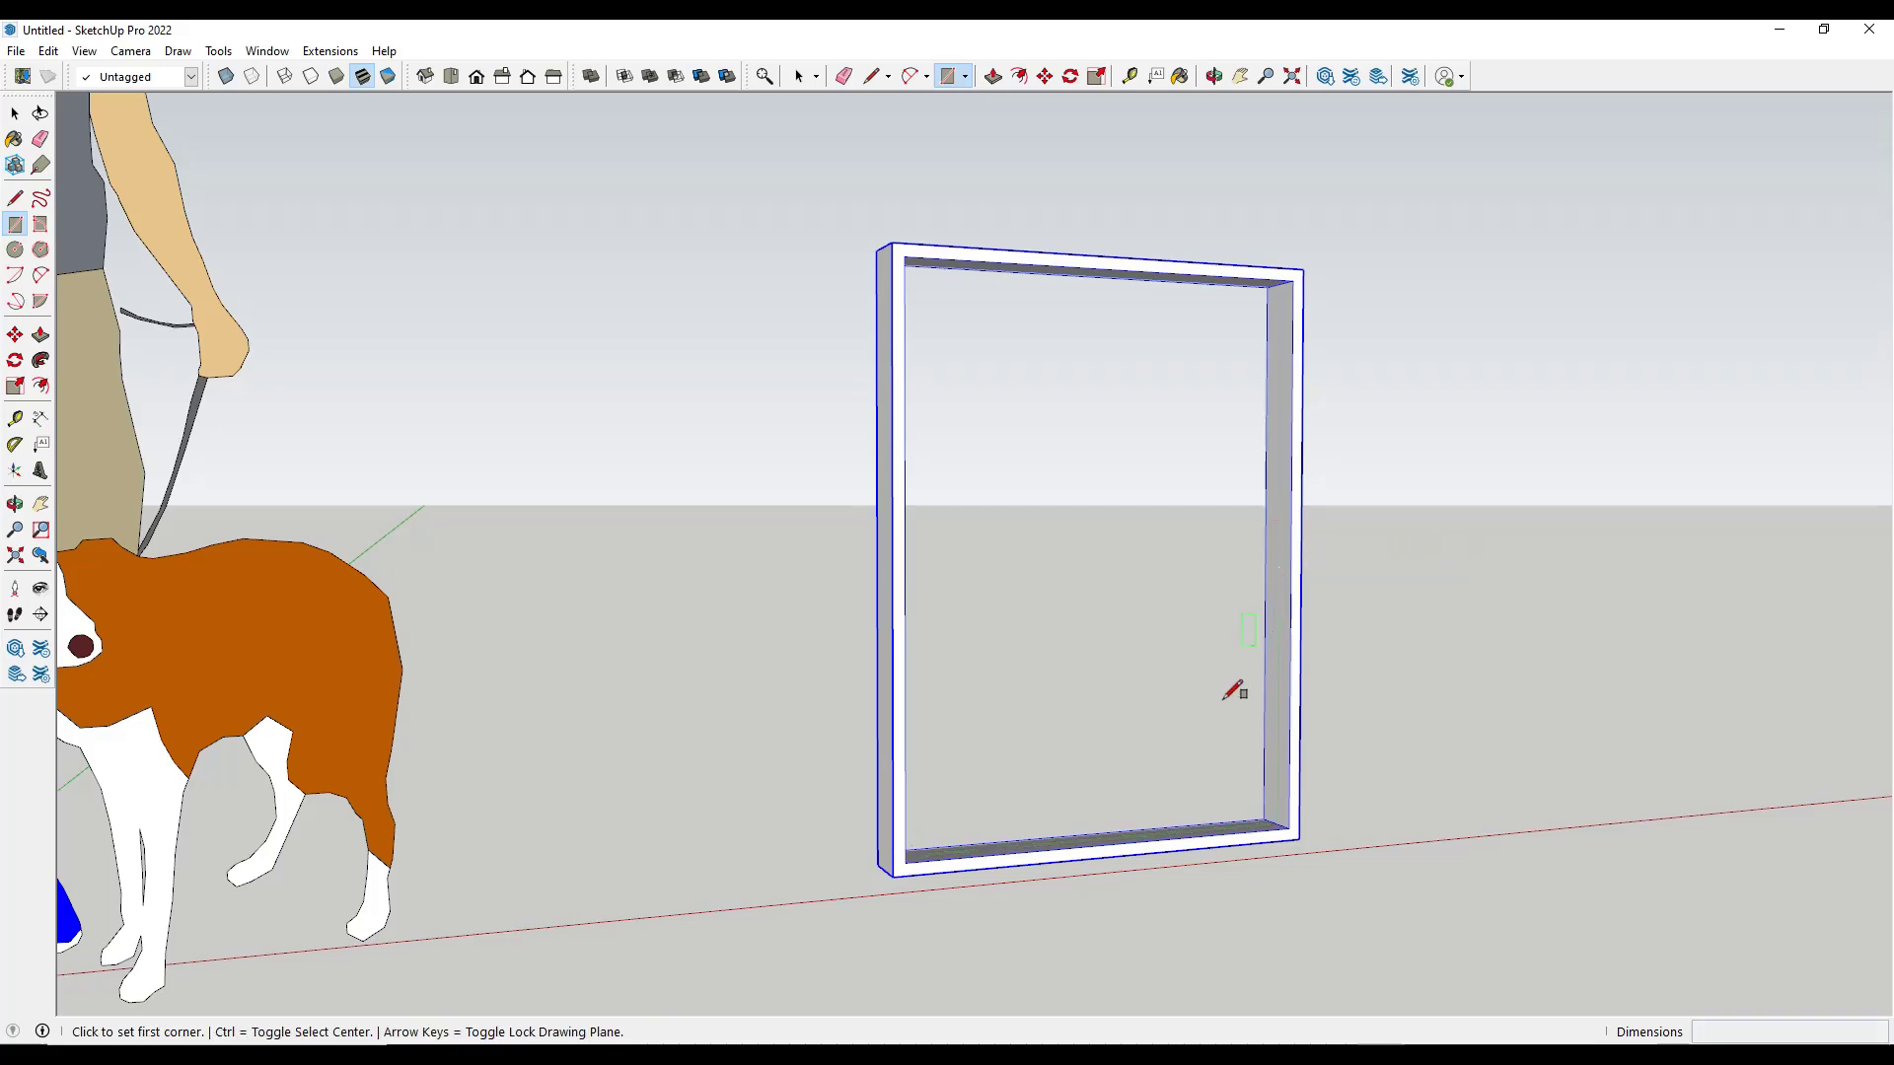
pyautogui.scroll(2, 1281, 814)
pyautogui.click(1278, 824)
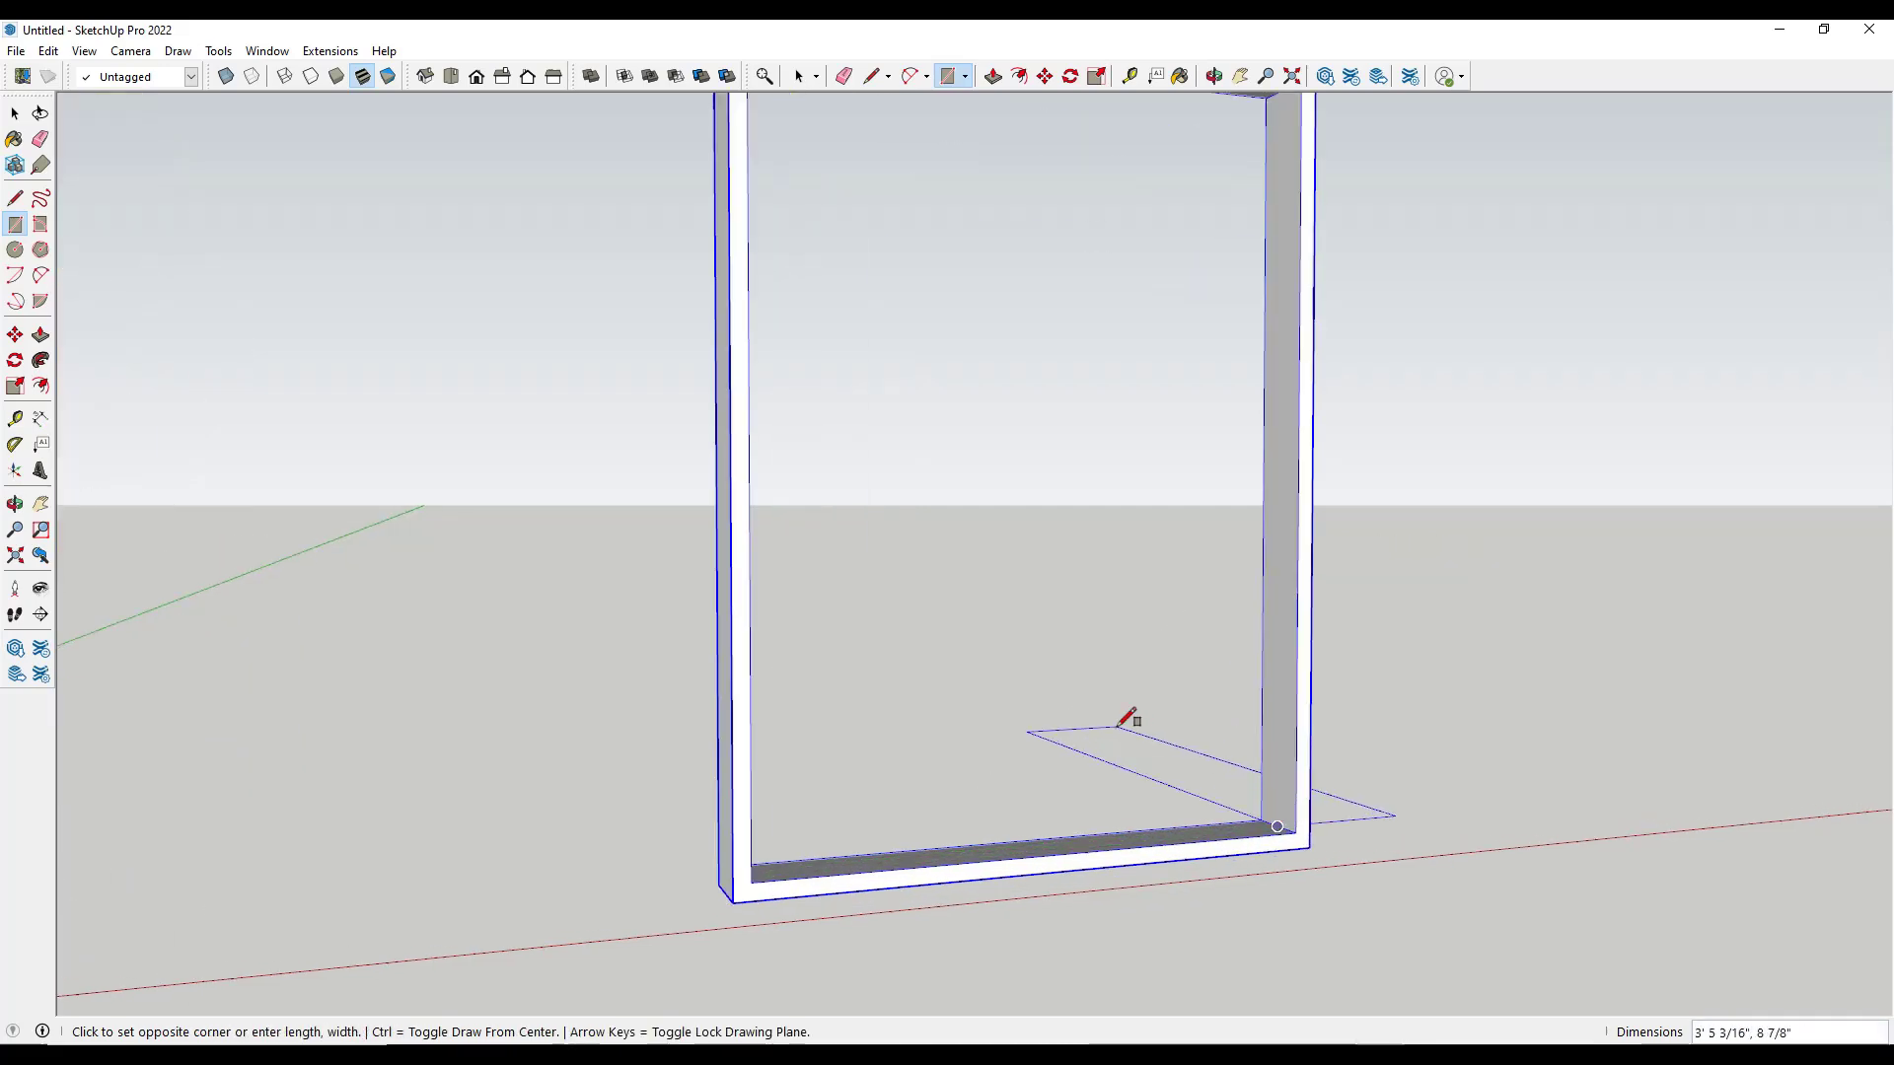
pyautogui.moveTo(1128, 719); pyautogui.dragTo(789, 532, button='middle')
pyautogui.scroll(-3, 775, 453)
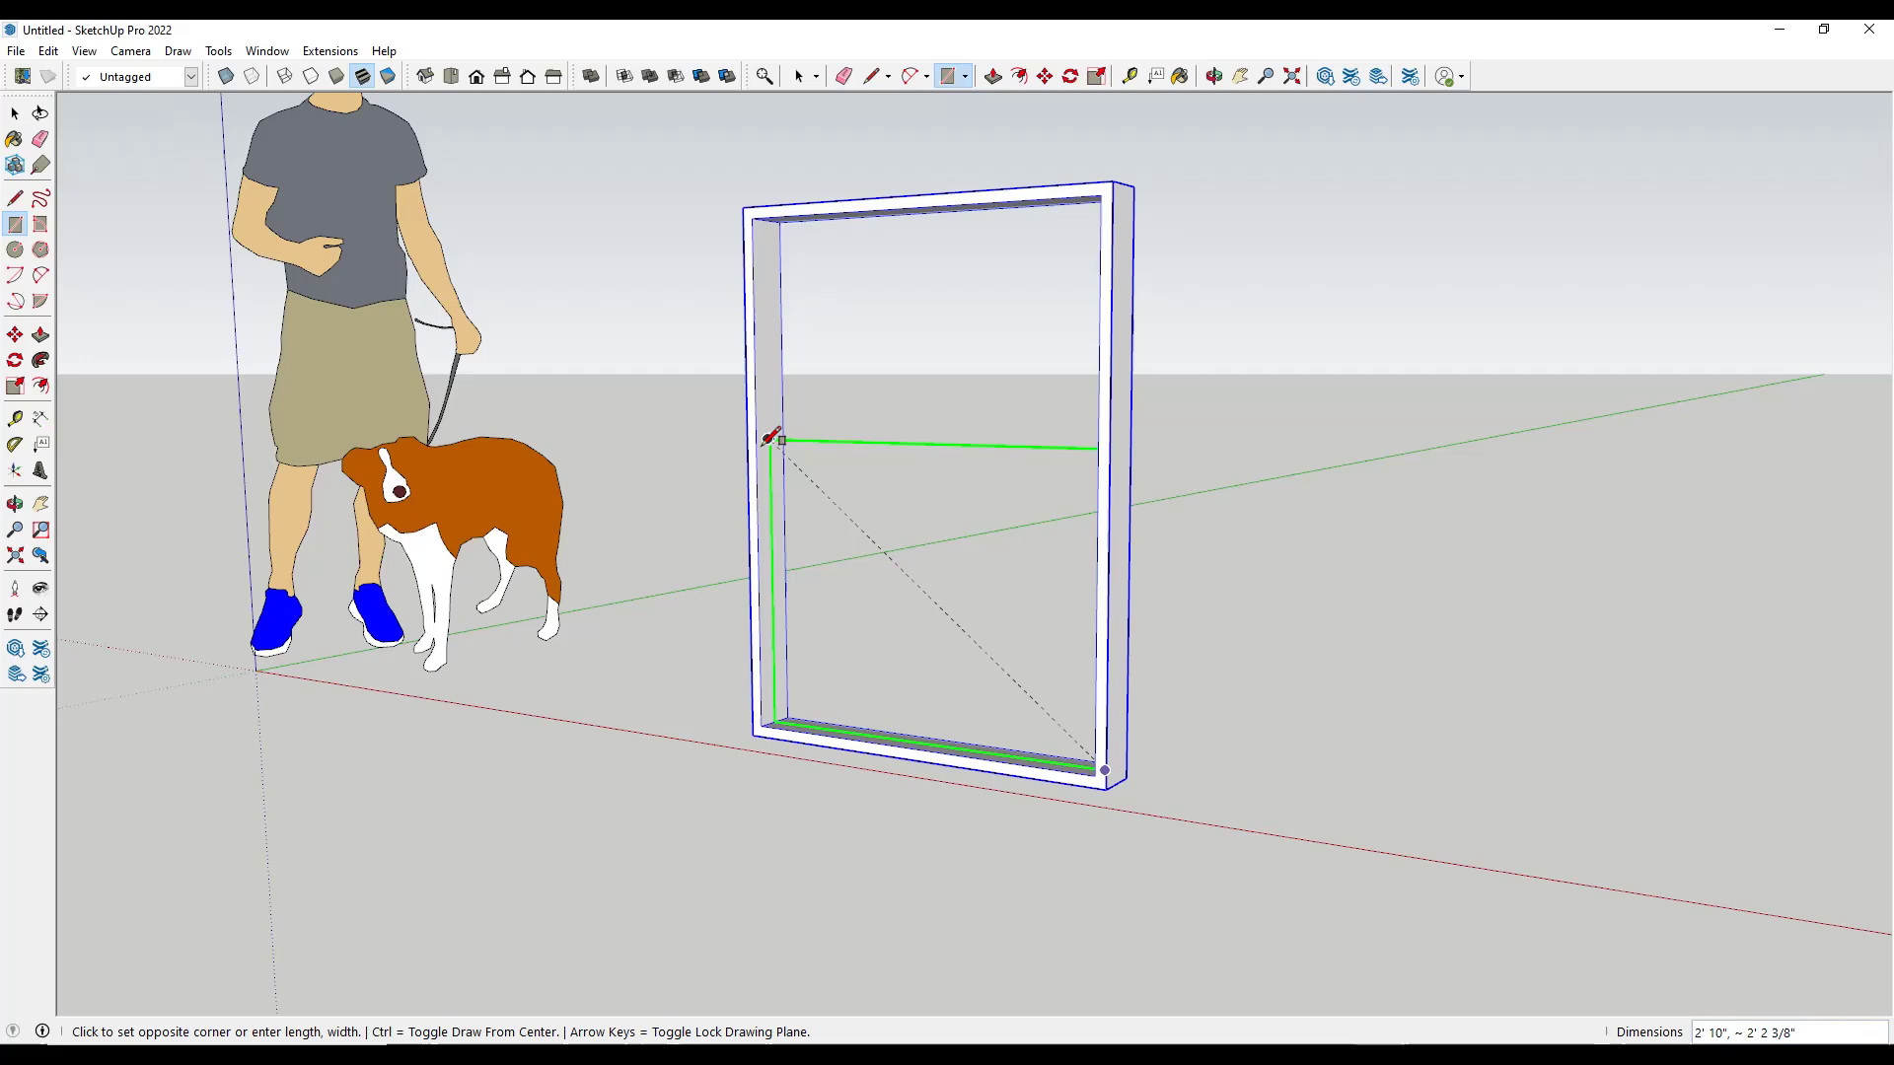
pyautogui.click(769, 474)
pyautogui.press('space')
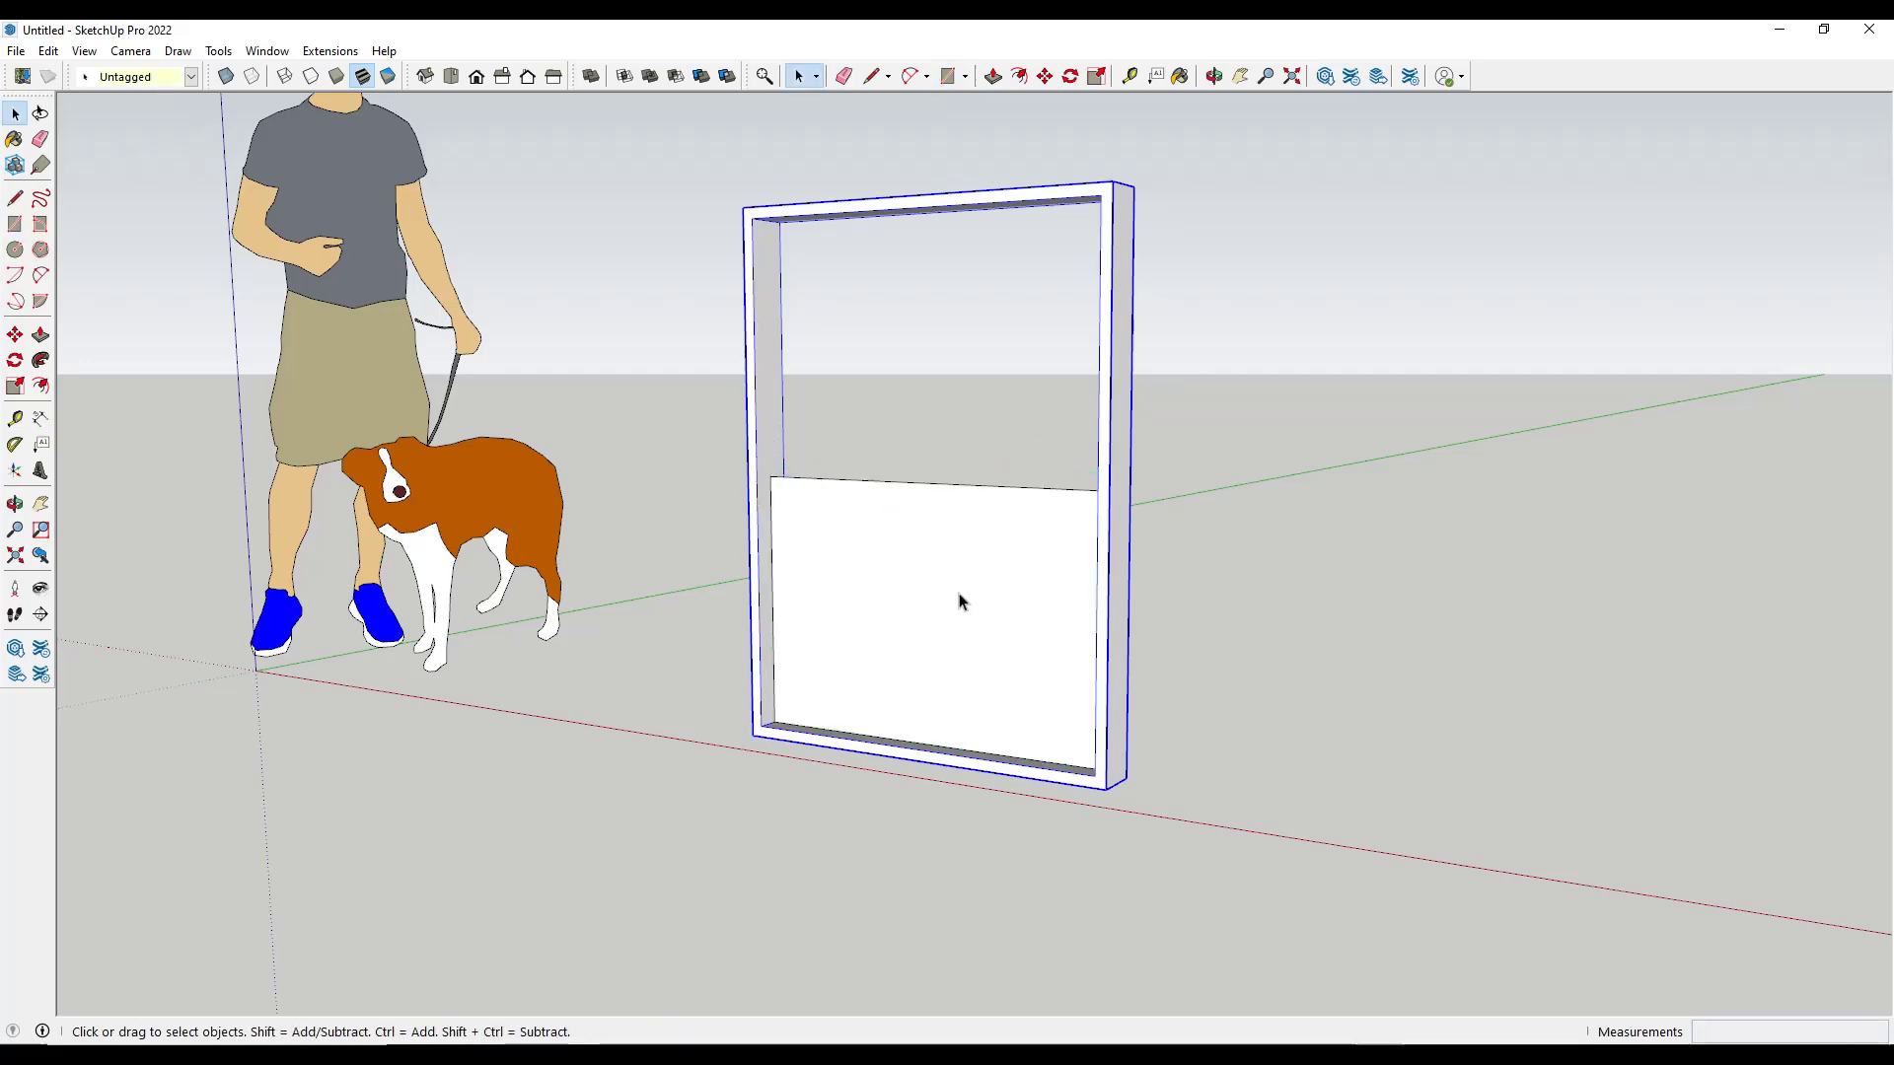
pyautogui.scroll(2, 779, 532)
# - Push the lower sash panel face back 1" into the frame
pyautogui.press('f')
pyautogui.click(748, 522)
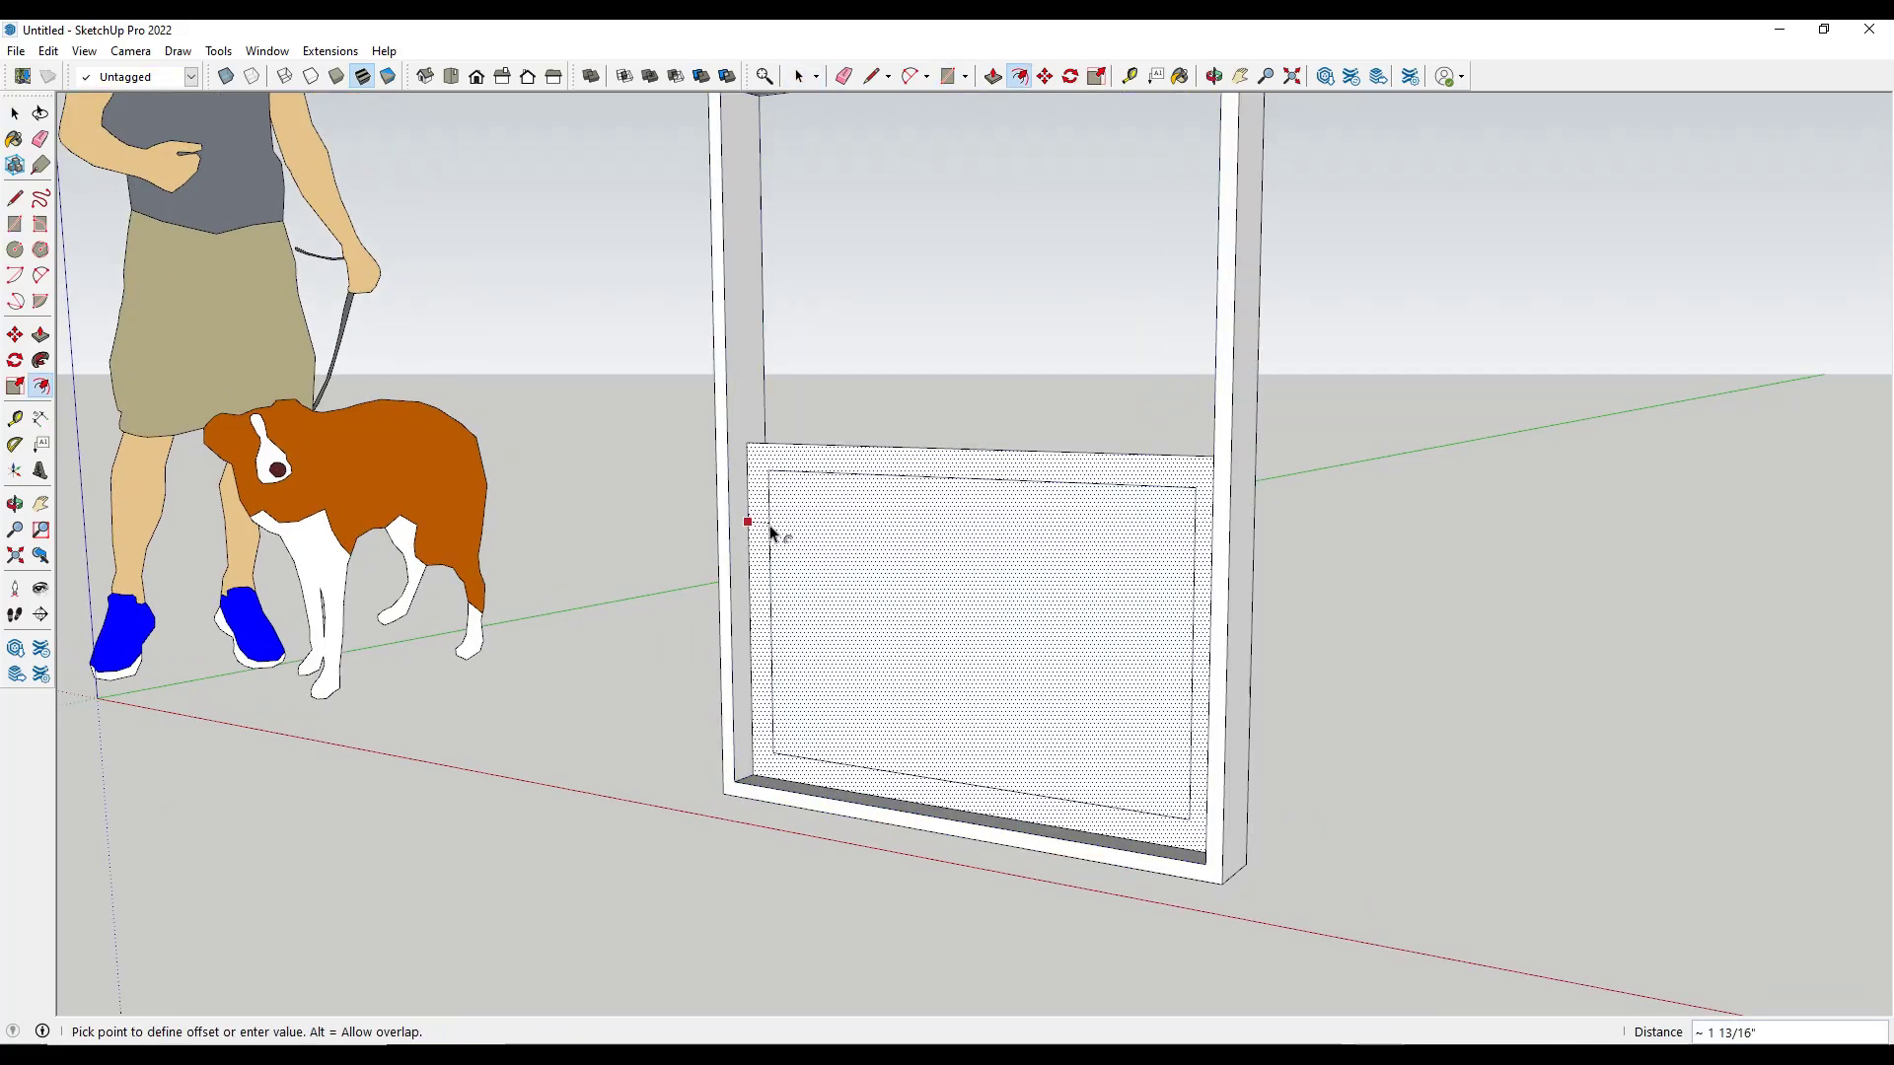
pyautogui.press('Escape')
pyautogui.press('space')
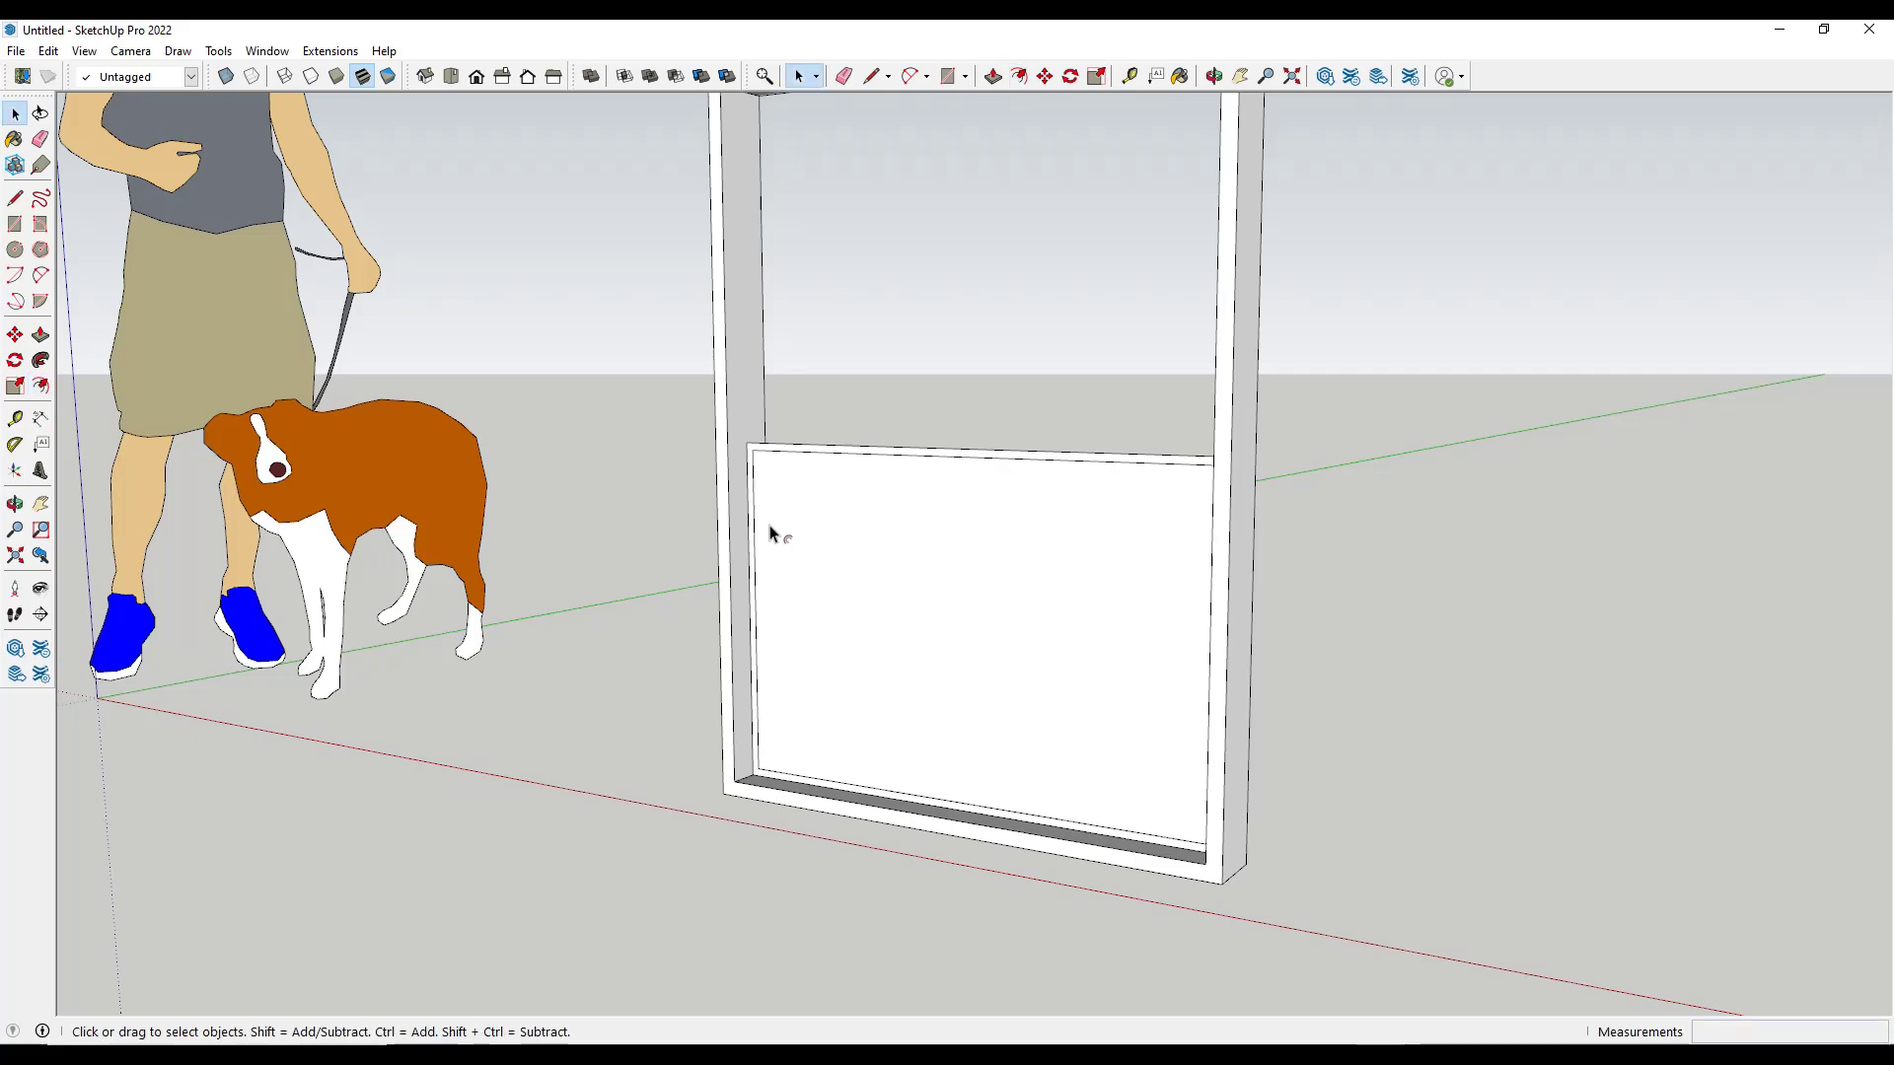
pyautogui.press('p')
pyautogui.click(748, 525)
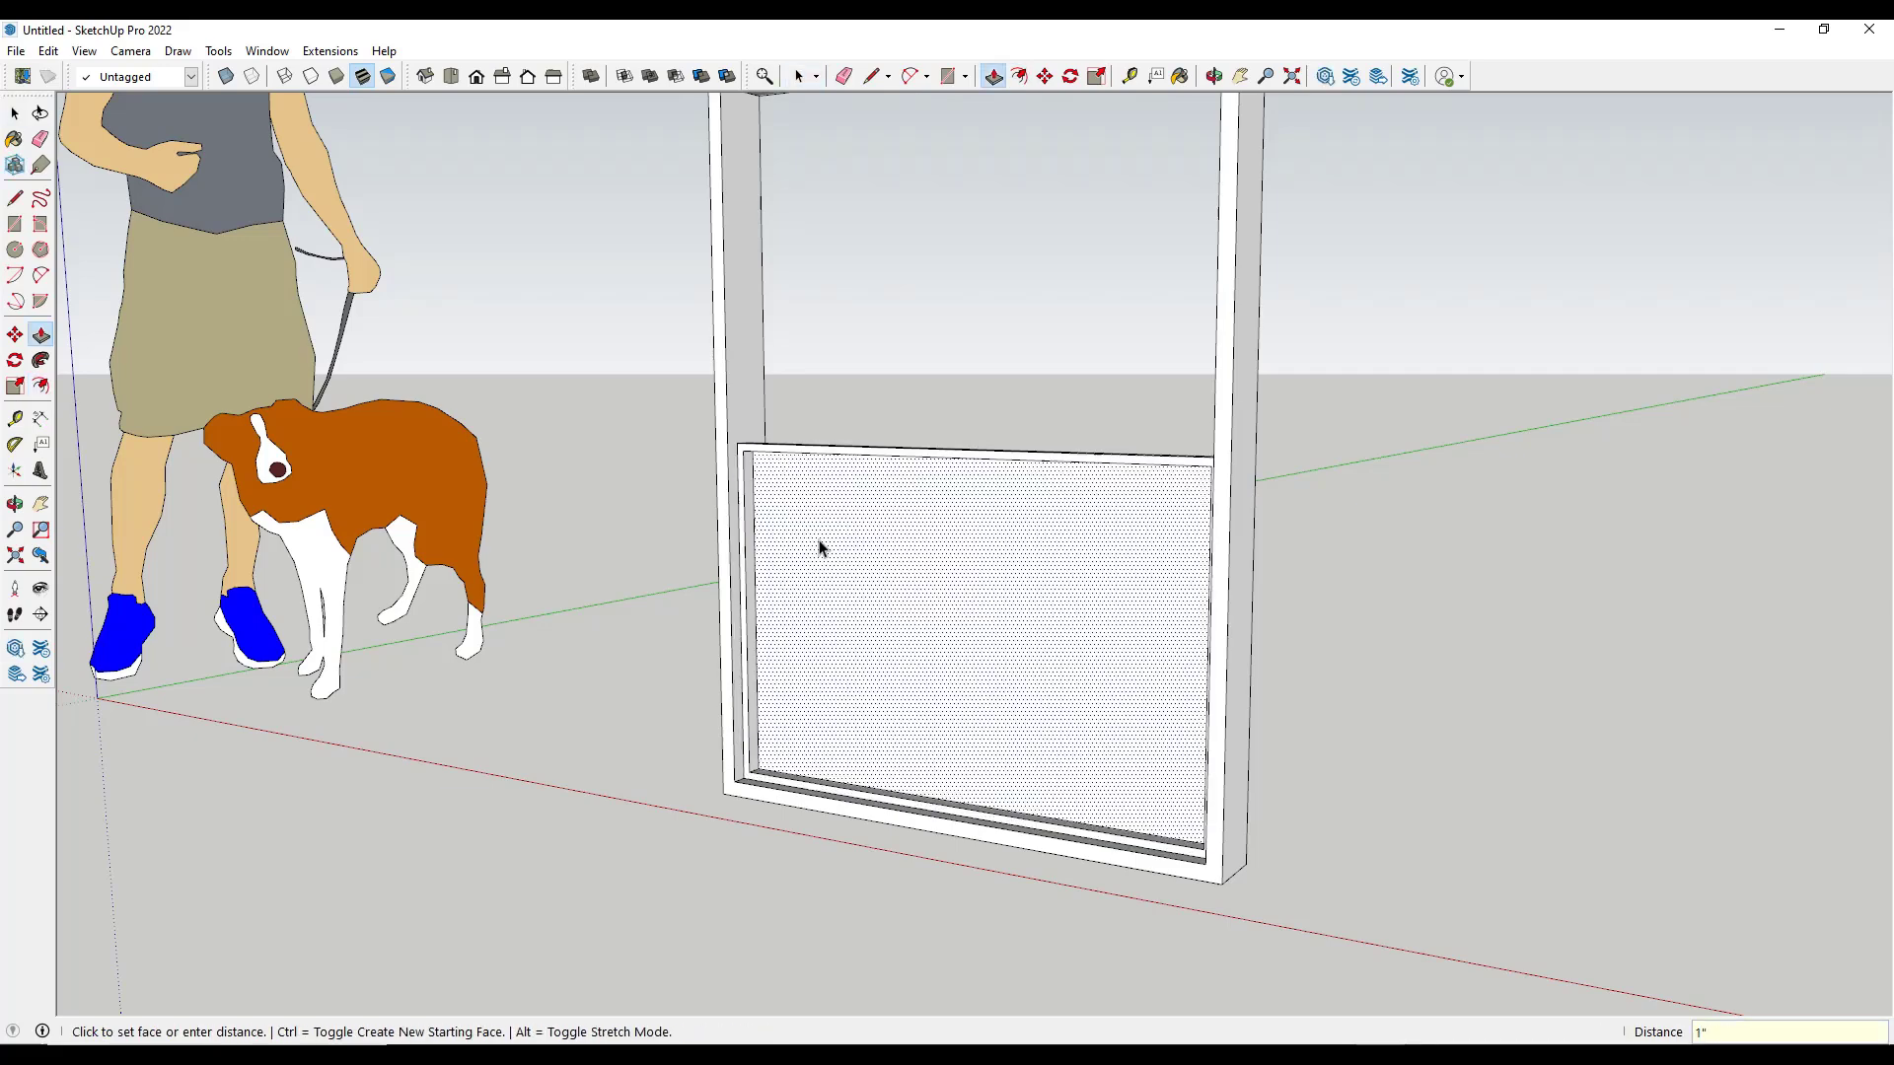
pyautogui.click(718, 484)
pyautogui.press('space')
# - Turn the lower sash into a component named 'Slider'
pyautogui.moveTo(707, 381); pyautogui.dragTo(1363, 914)
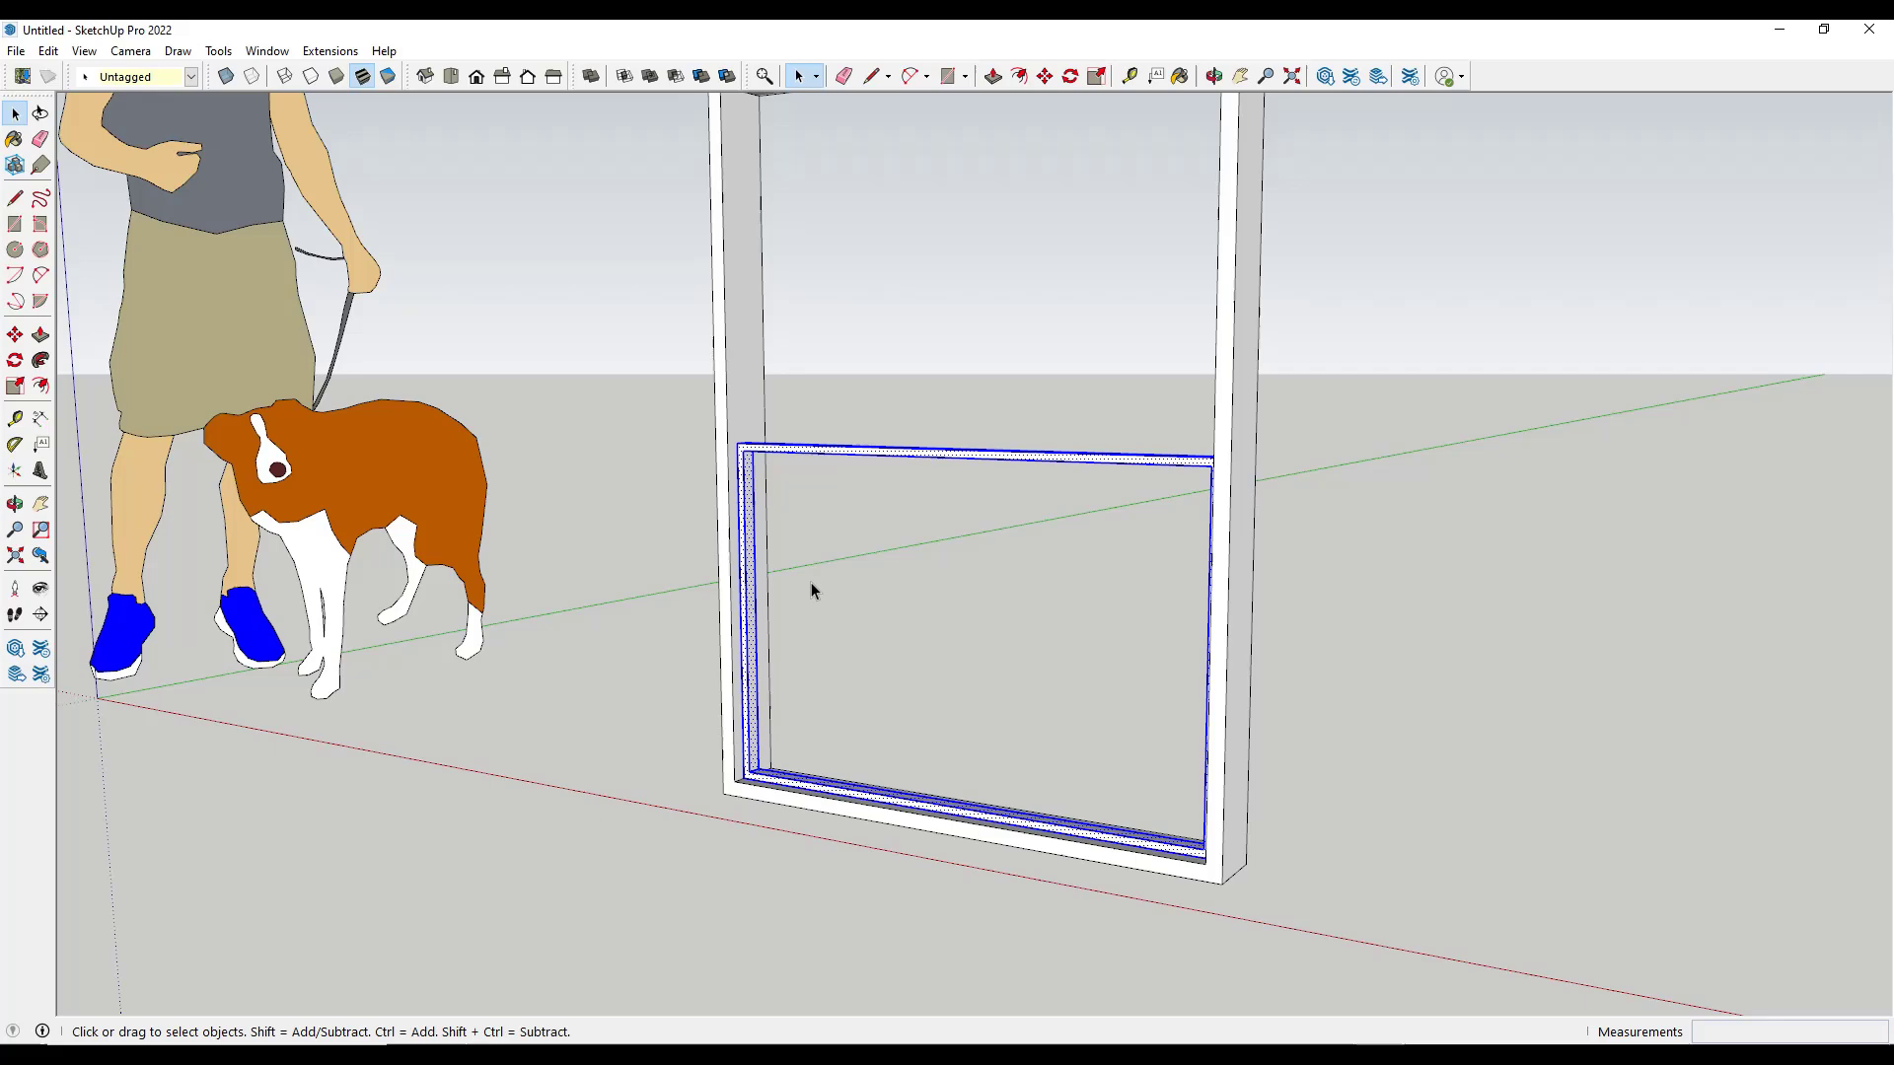
pyautogui.rightClick(746, 528)
pyautogui.click(825, 664)
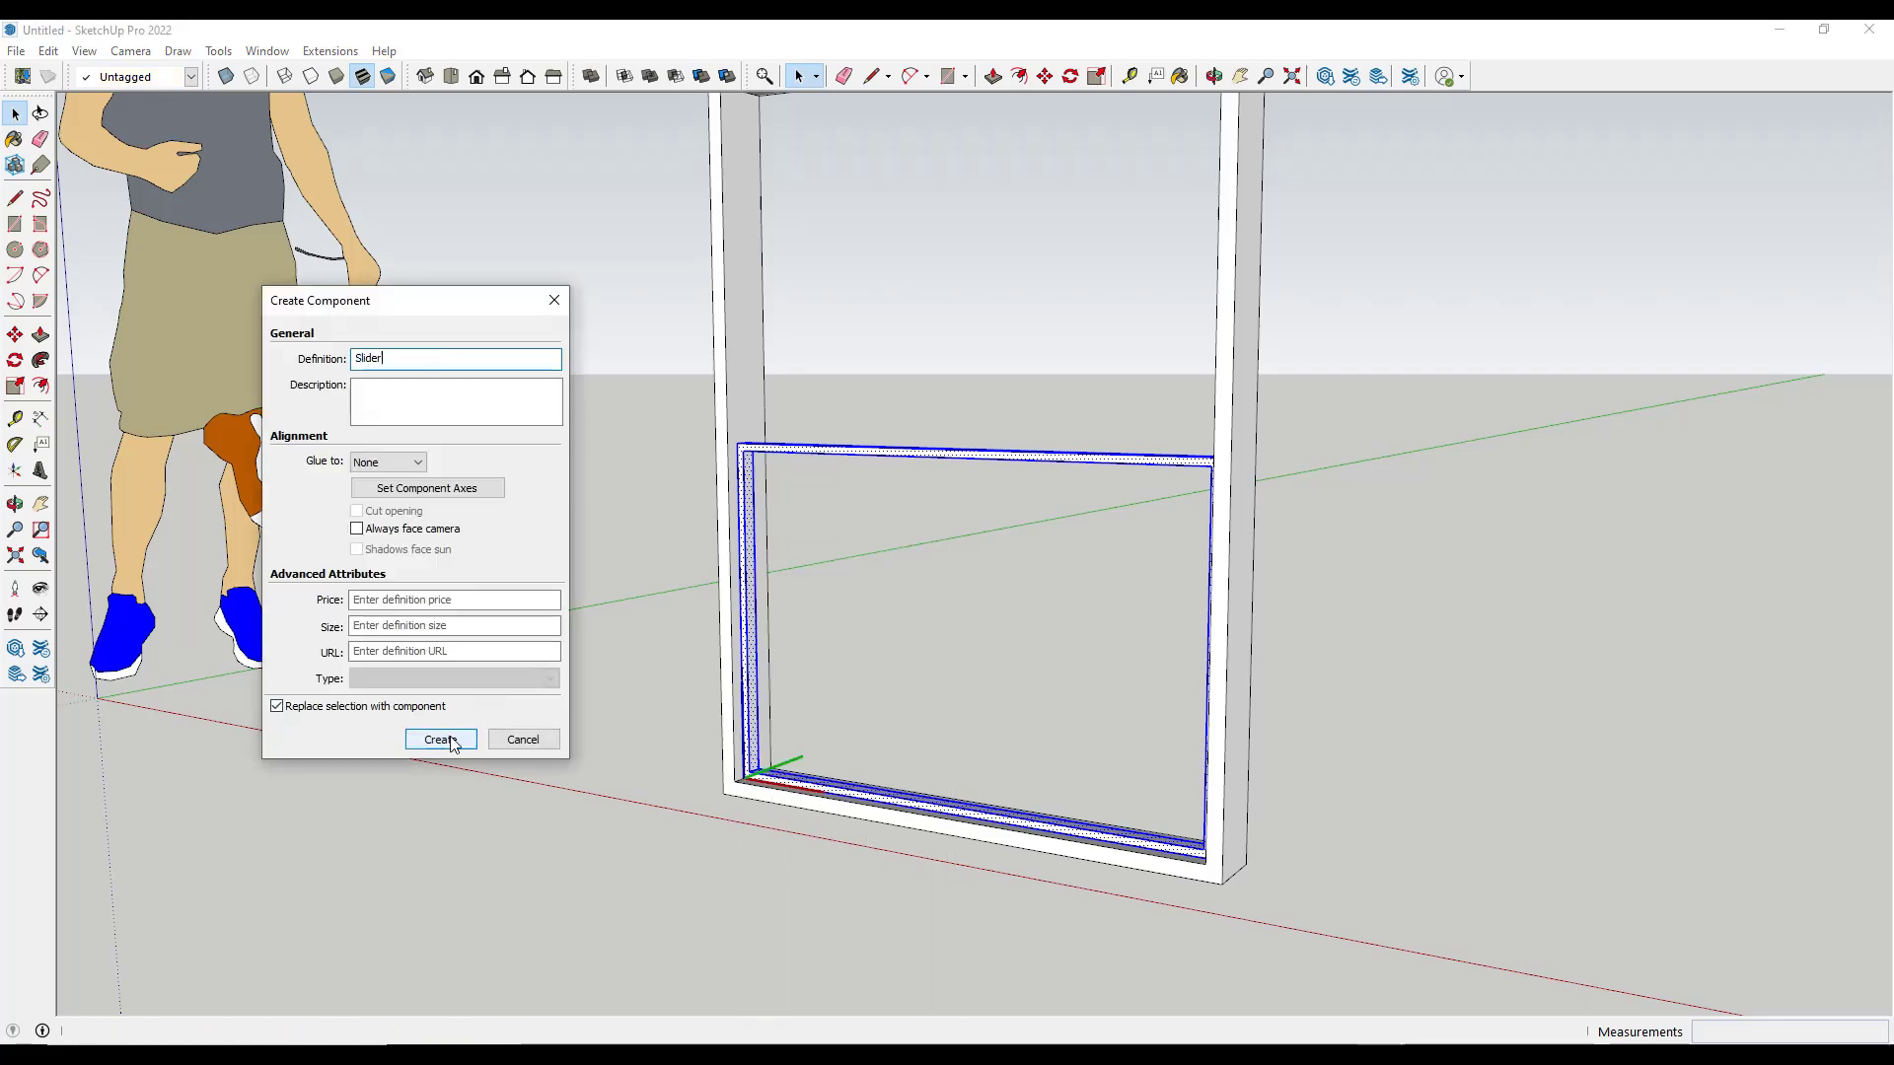
pyautogui.press('Return')
pyautogui.scroll(5, 731, 782)
# - Draw a rectangular pane face inside the lower sash
pyautogui.press('r')
pyautogui.scroll(2, 750, 799)
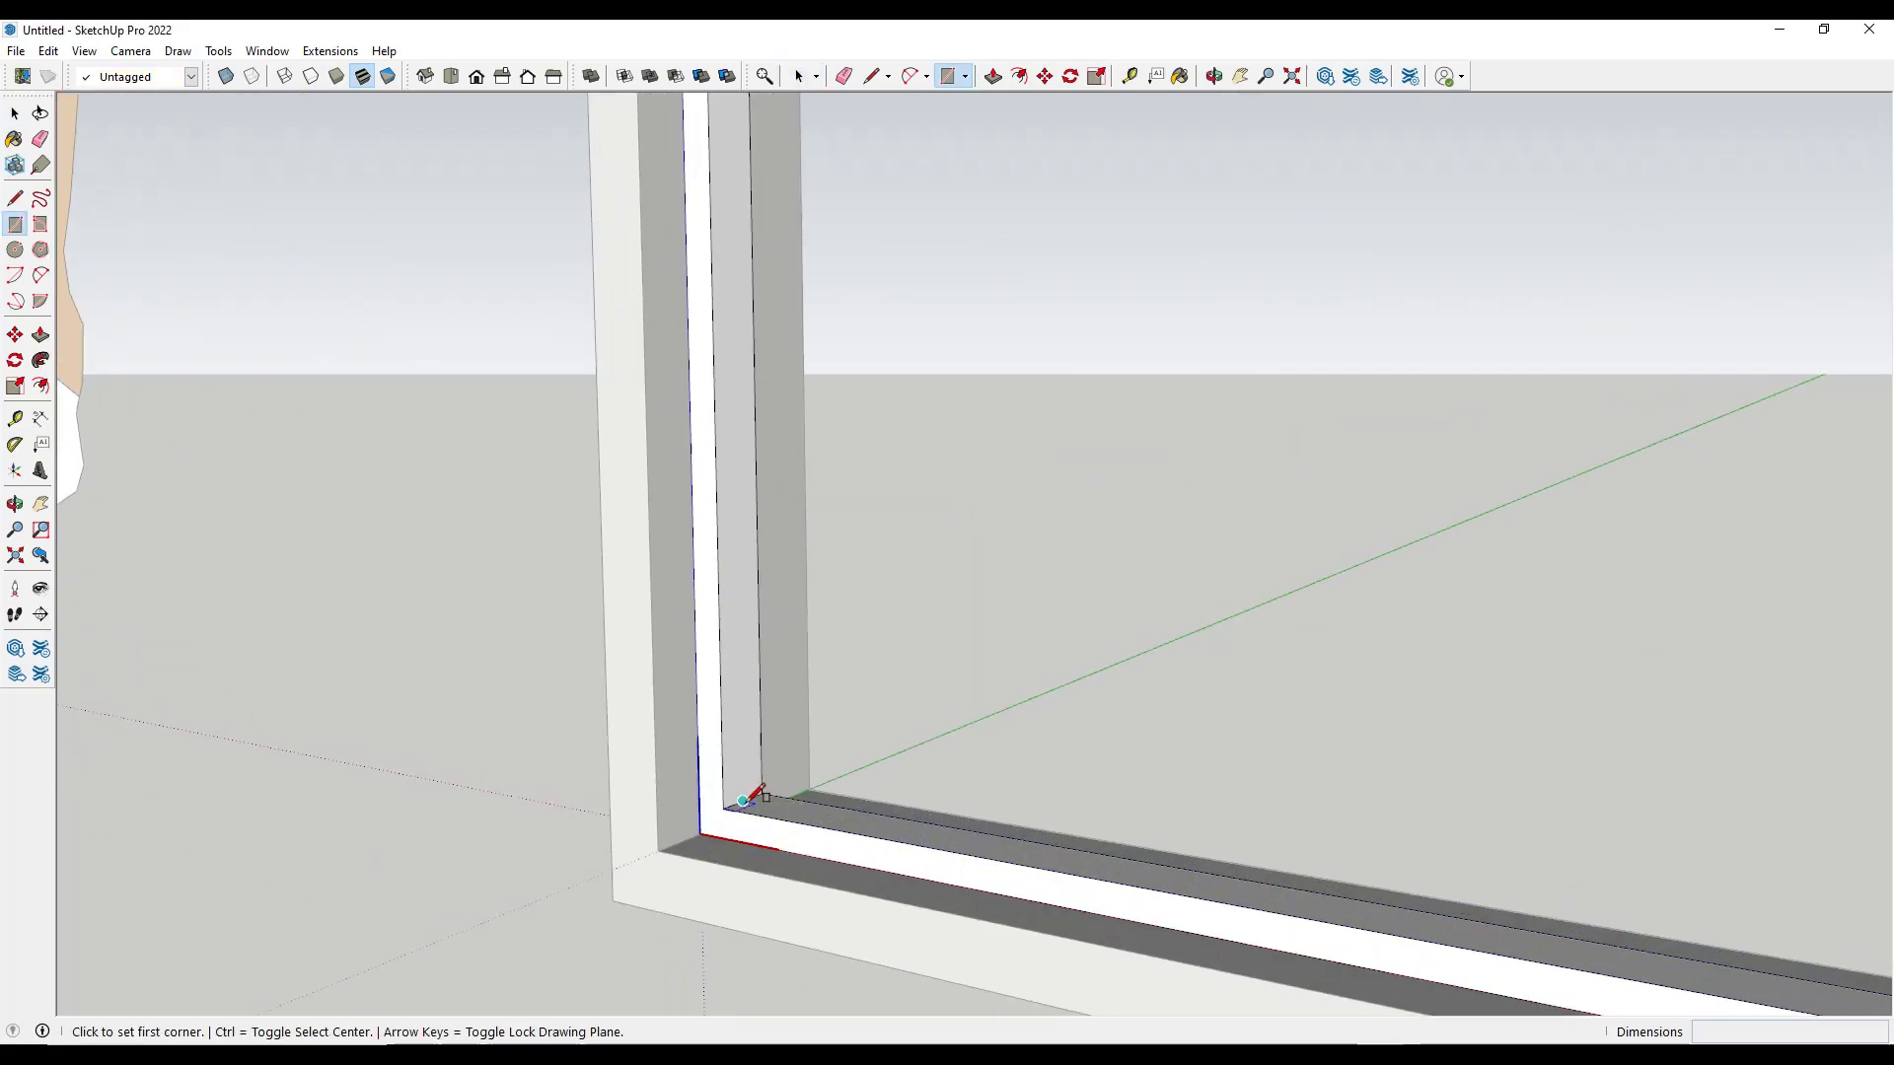
pyautogui.click(746, 800)
pyautogui.scroll(-5, 755, 794)
pyautogui.moveTo(754, 794); pyautogui.dragTo(1058, 669, button='middle')
pyautogui.scroll(5, 1269, 529)
pyautogui.click(1269, 529)
pyautogui.scroll(-3, 1306, 642)
pyautogui.press('space')
pyautogui.scroll(-3, 1500, 465)
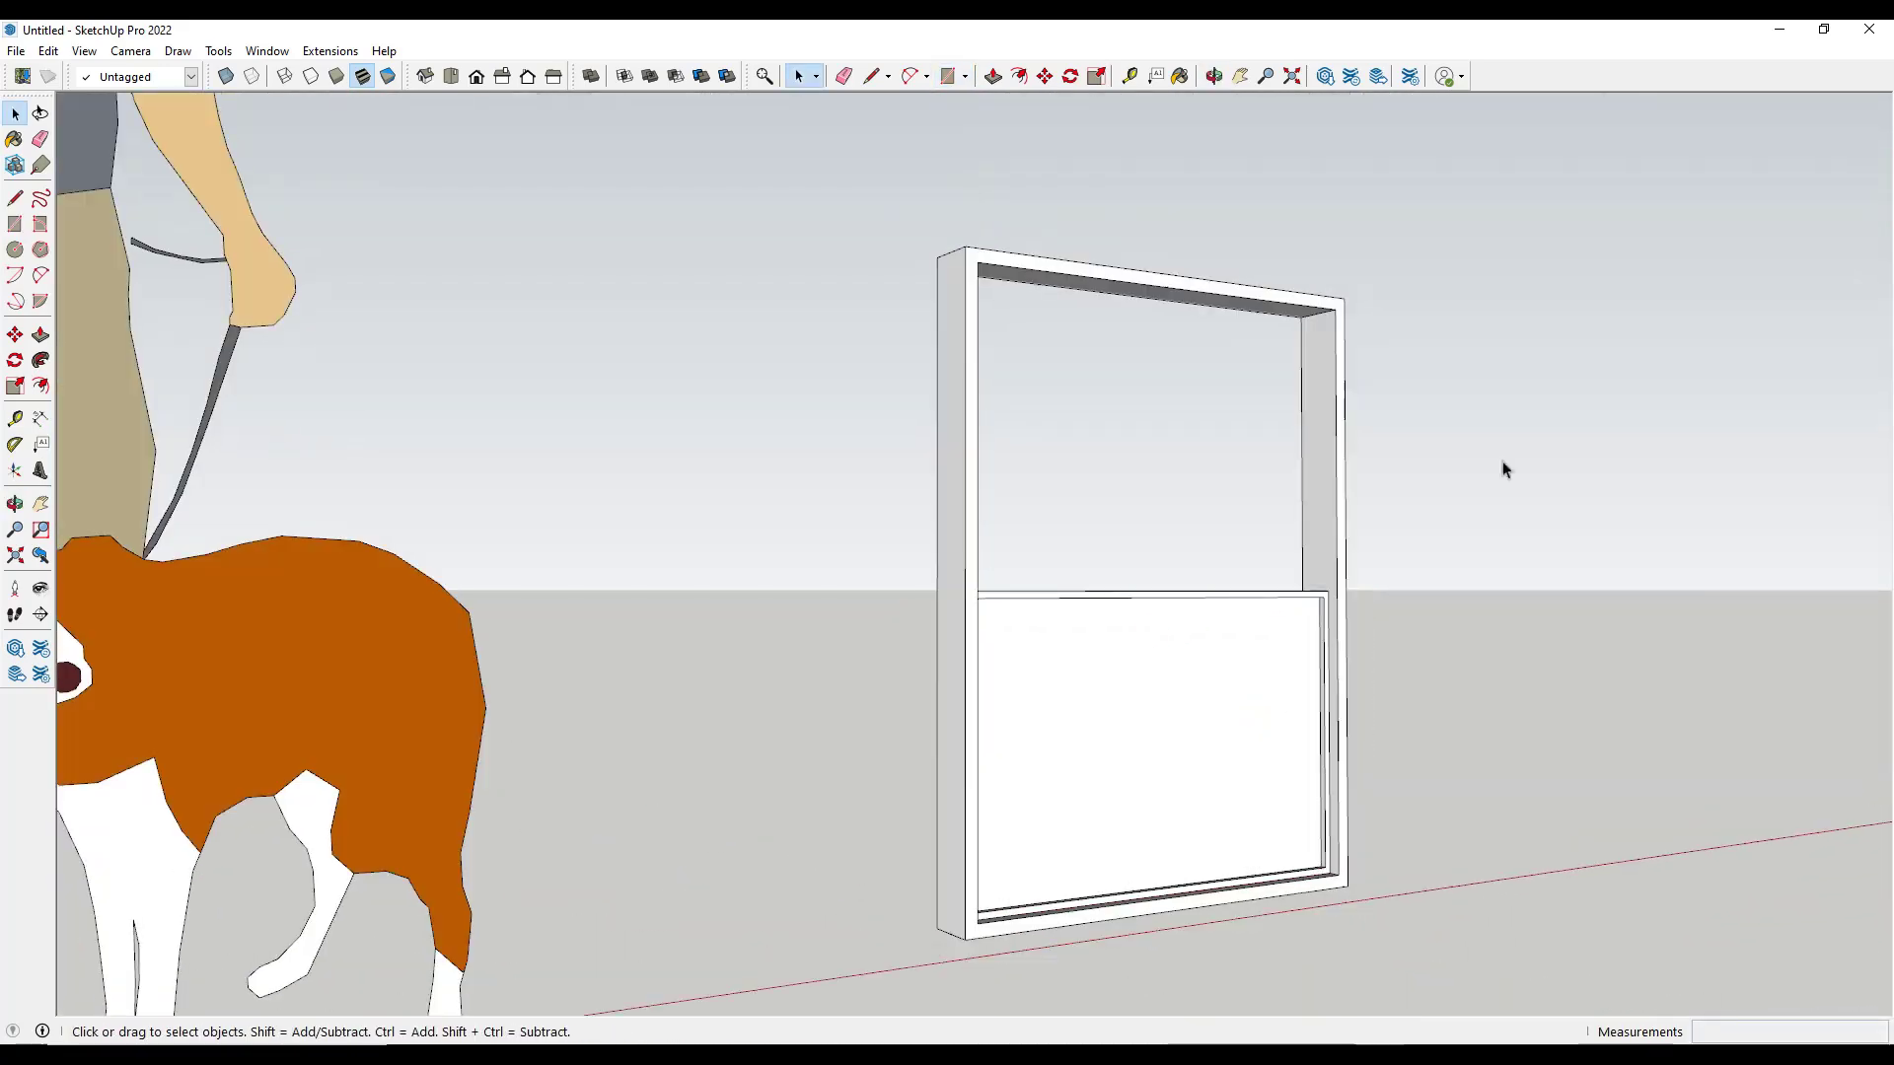
# - Copy the pane up into the upper half of the window with Move and Ctrl
pyautogui.doubleClick(1263, 693)
pyautogui.press('m')
pyautogui.scroll(6, 1289, 828)
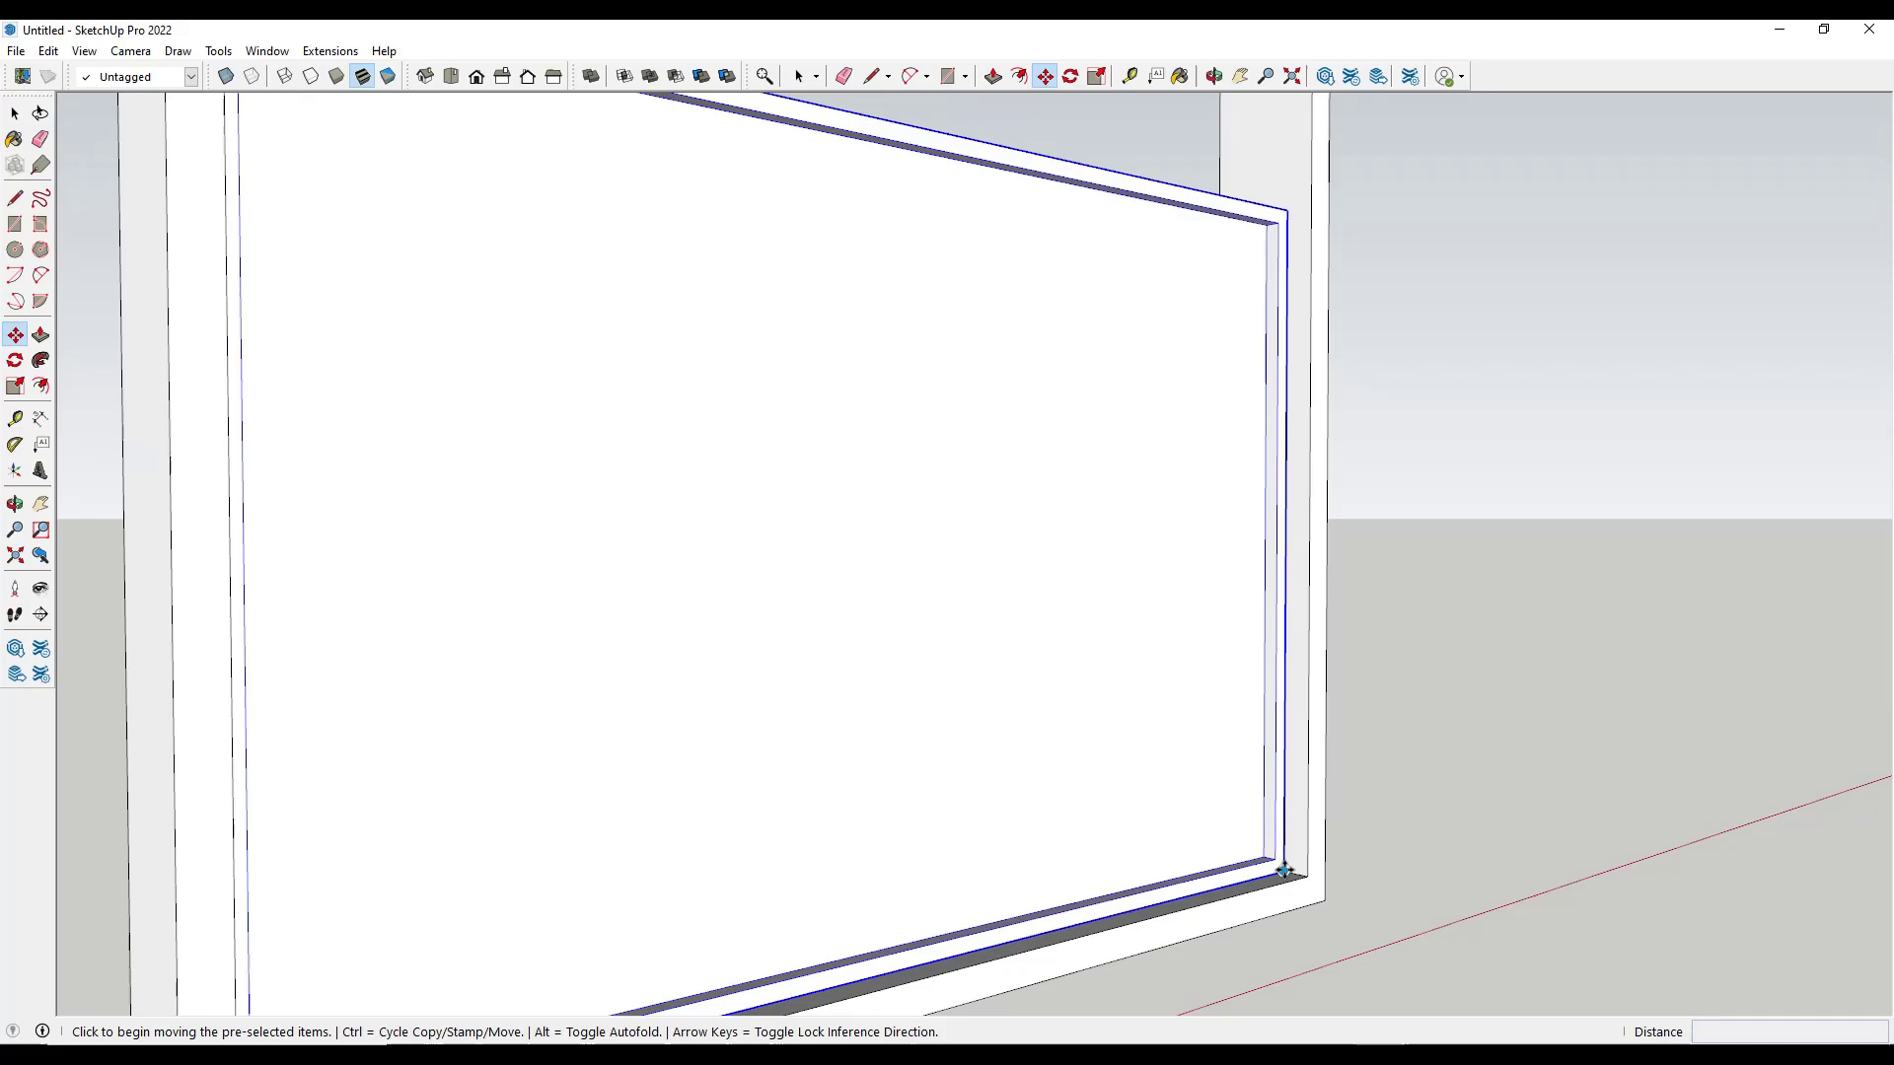
pyautogui.keyDown('ctrl'); pyautogui.click(1284, 870); pyautogui.keyUp('ctrl')
pyautogui.scroll(-6, 1284, 870)
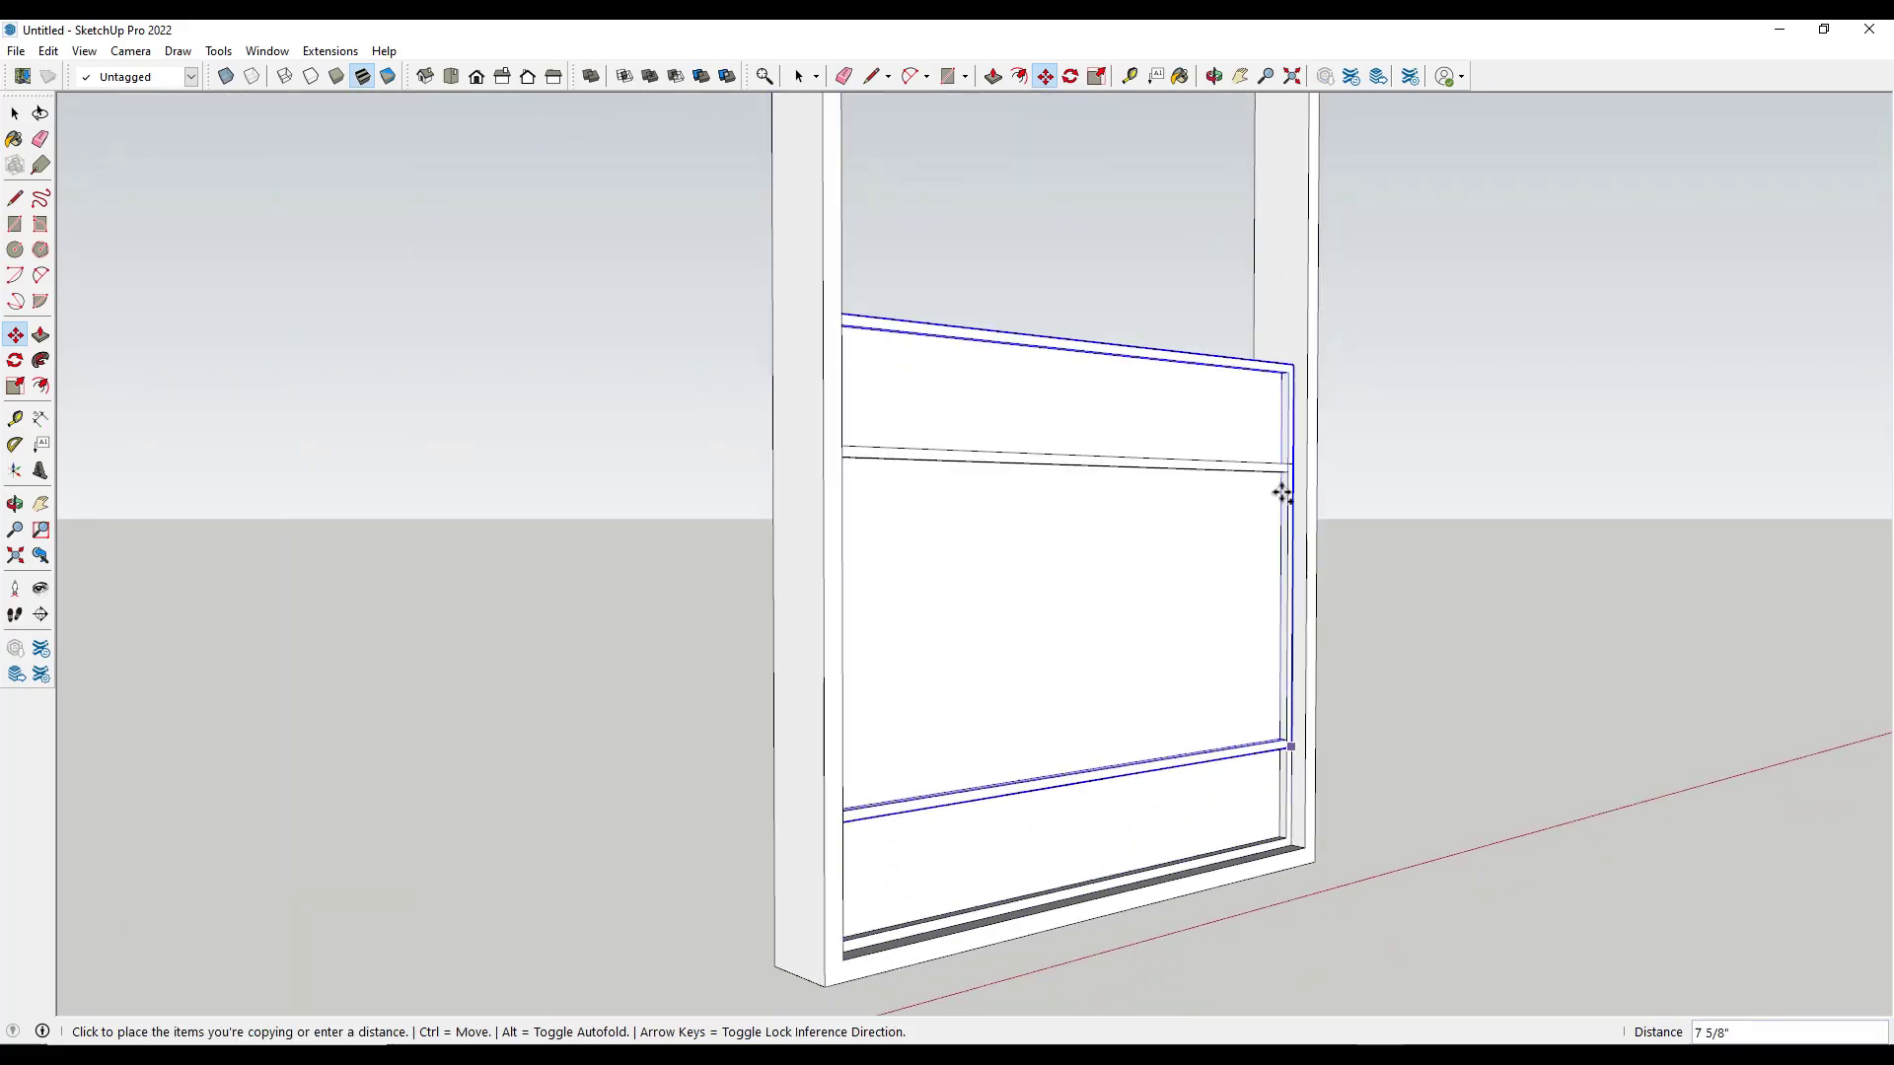
pyautogui.moveTo(1280, 491); pyautogui.dragTo(1302, 553, button='middle')
pyautogui.scroll(6, 1310, 428)
pyautogui.click(1310, 427)
pyautogui.scroll(-10, 1310, 427)
pyautogui.press('space')
pyautogui.doubleClick(1103, 504)
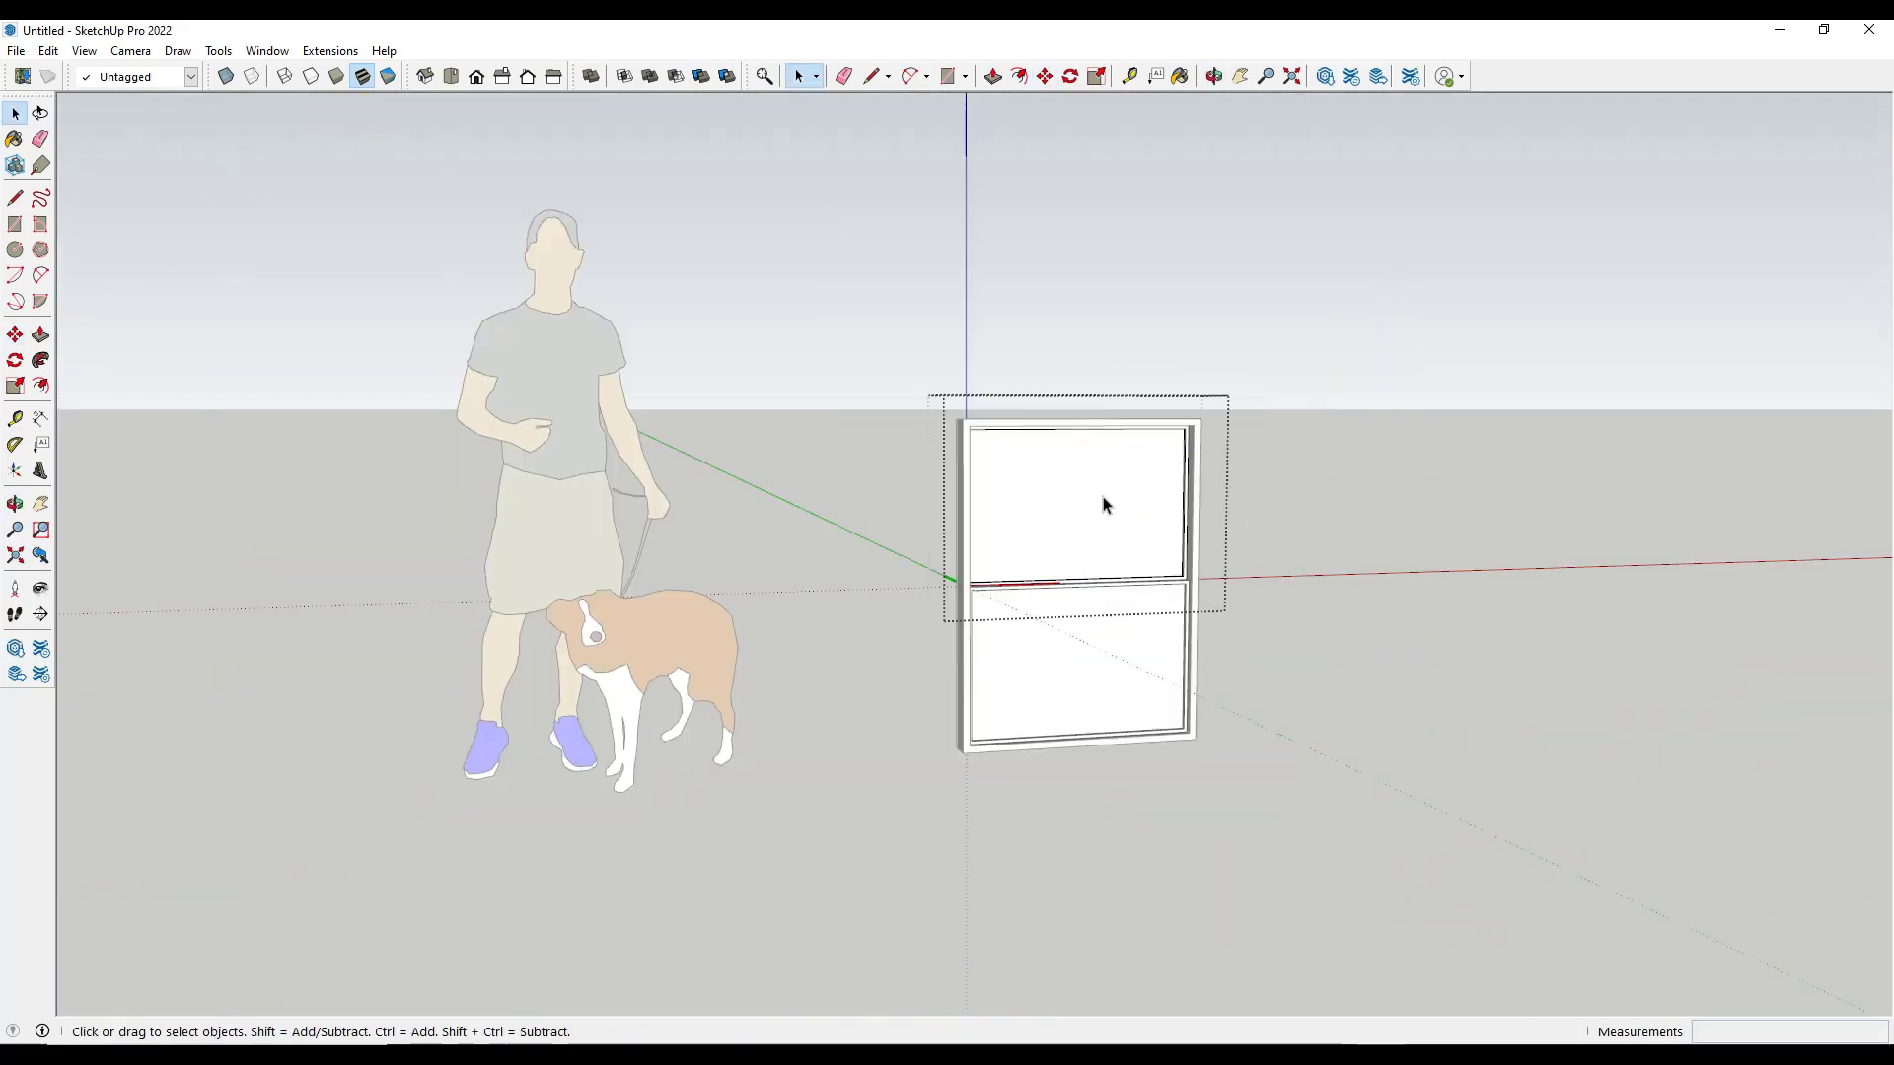
# - Apply Translucent Glass Blue from the Glass and Mirrors collection to both panes
pyautogui.click(329, 50)
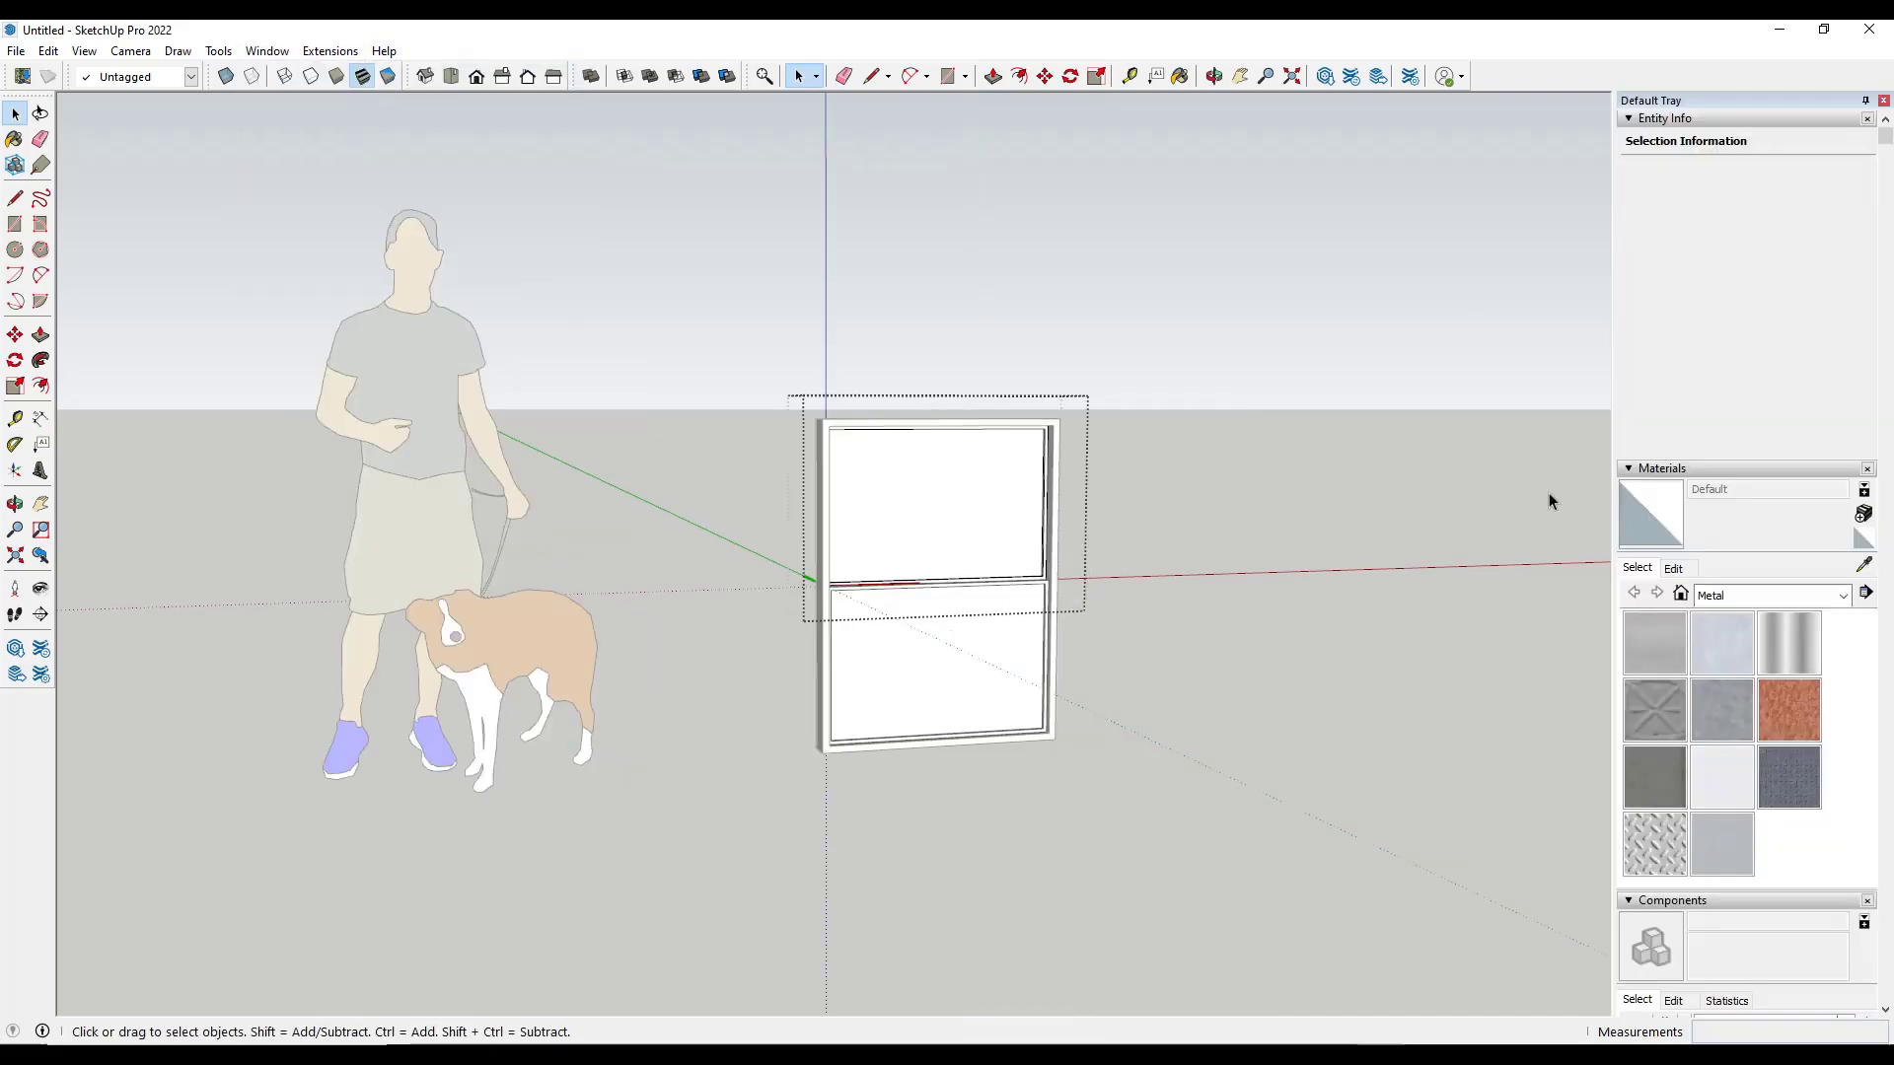
pyautogui.click(1770, 596)
pyautogui.click(1742, 696)
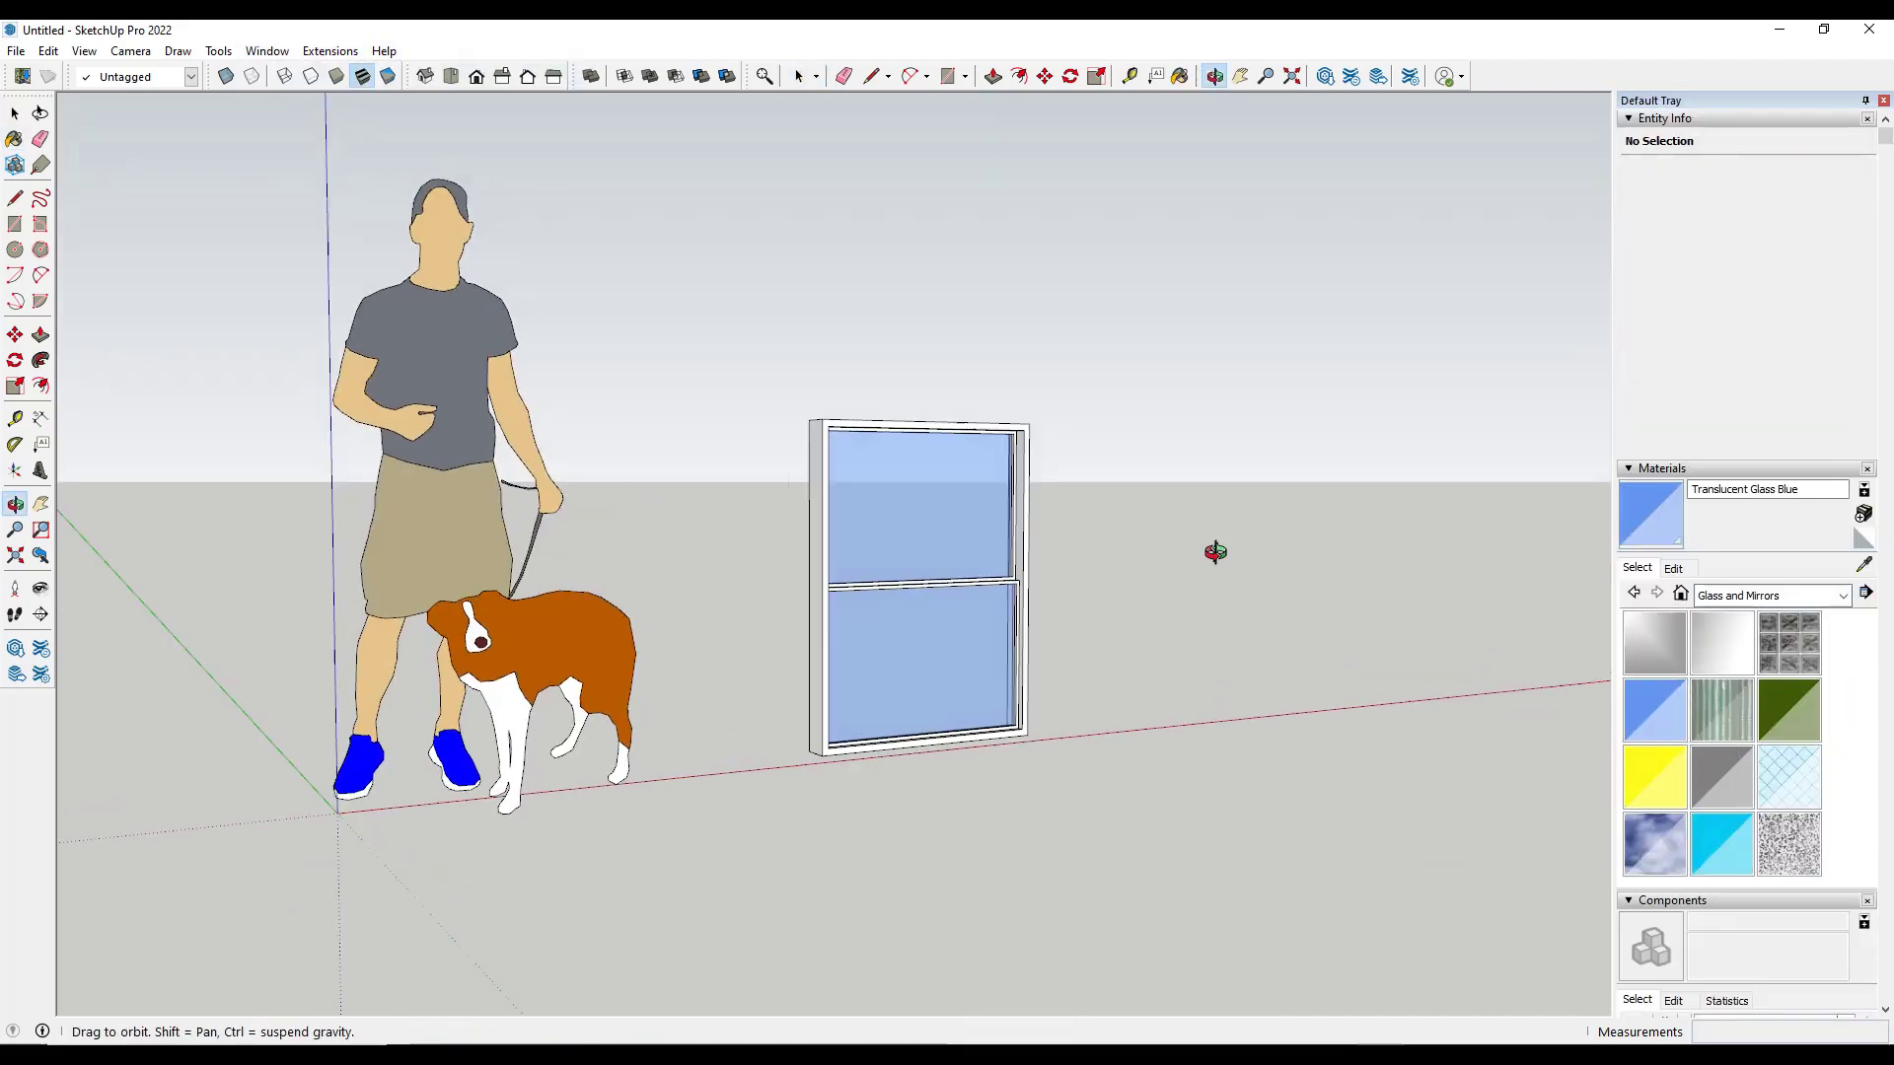
pyautogui.moveTo(1213, 549); pyautogui.dragTo(743, 560, button='middle')
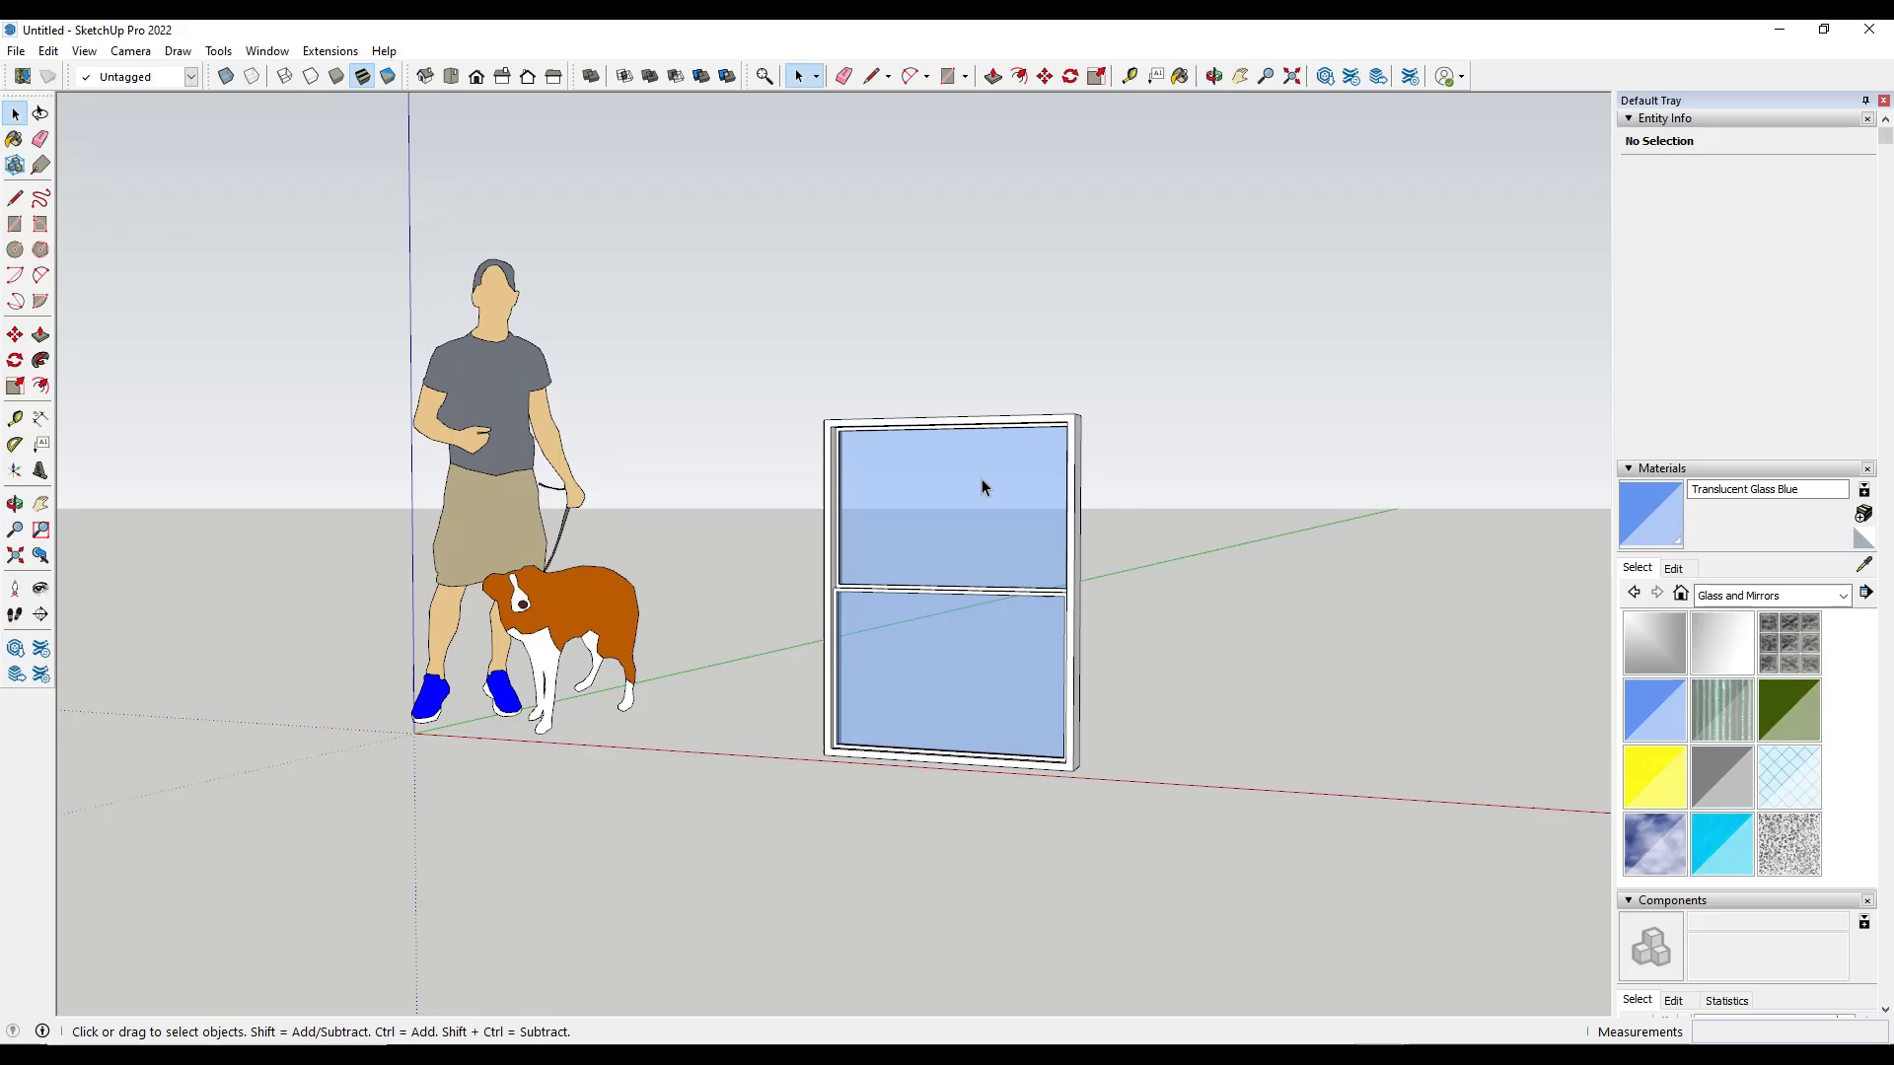
pyautogui.moveTo(986, 523); pyautogui.dragTo(1227, 560, button='middle')
pyautogui.scroll(3, 821, 640)
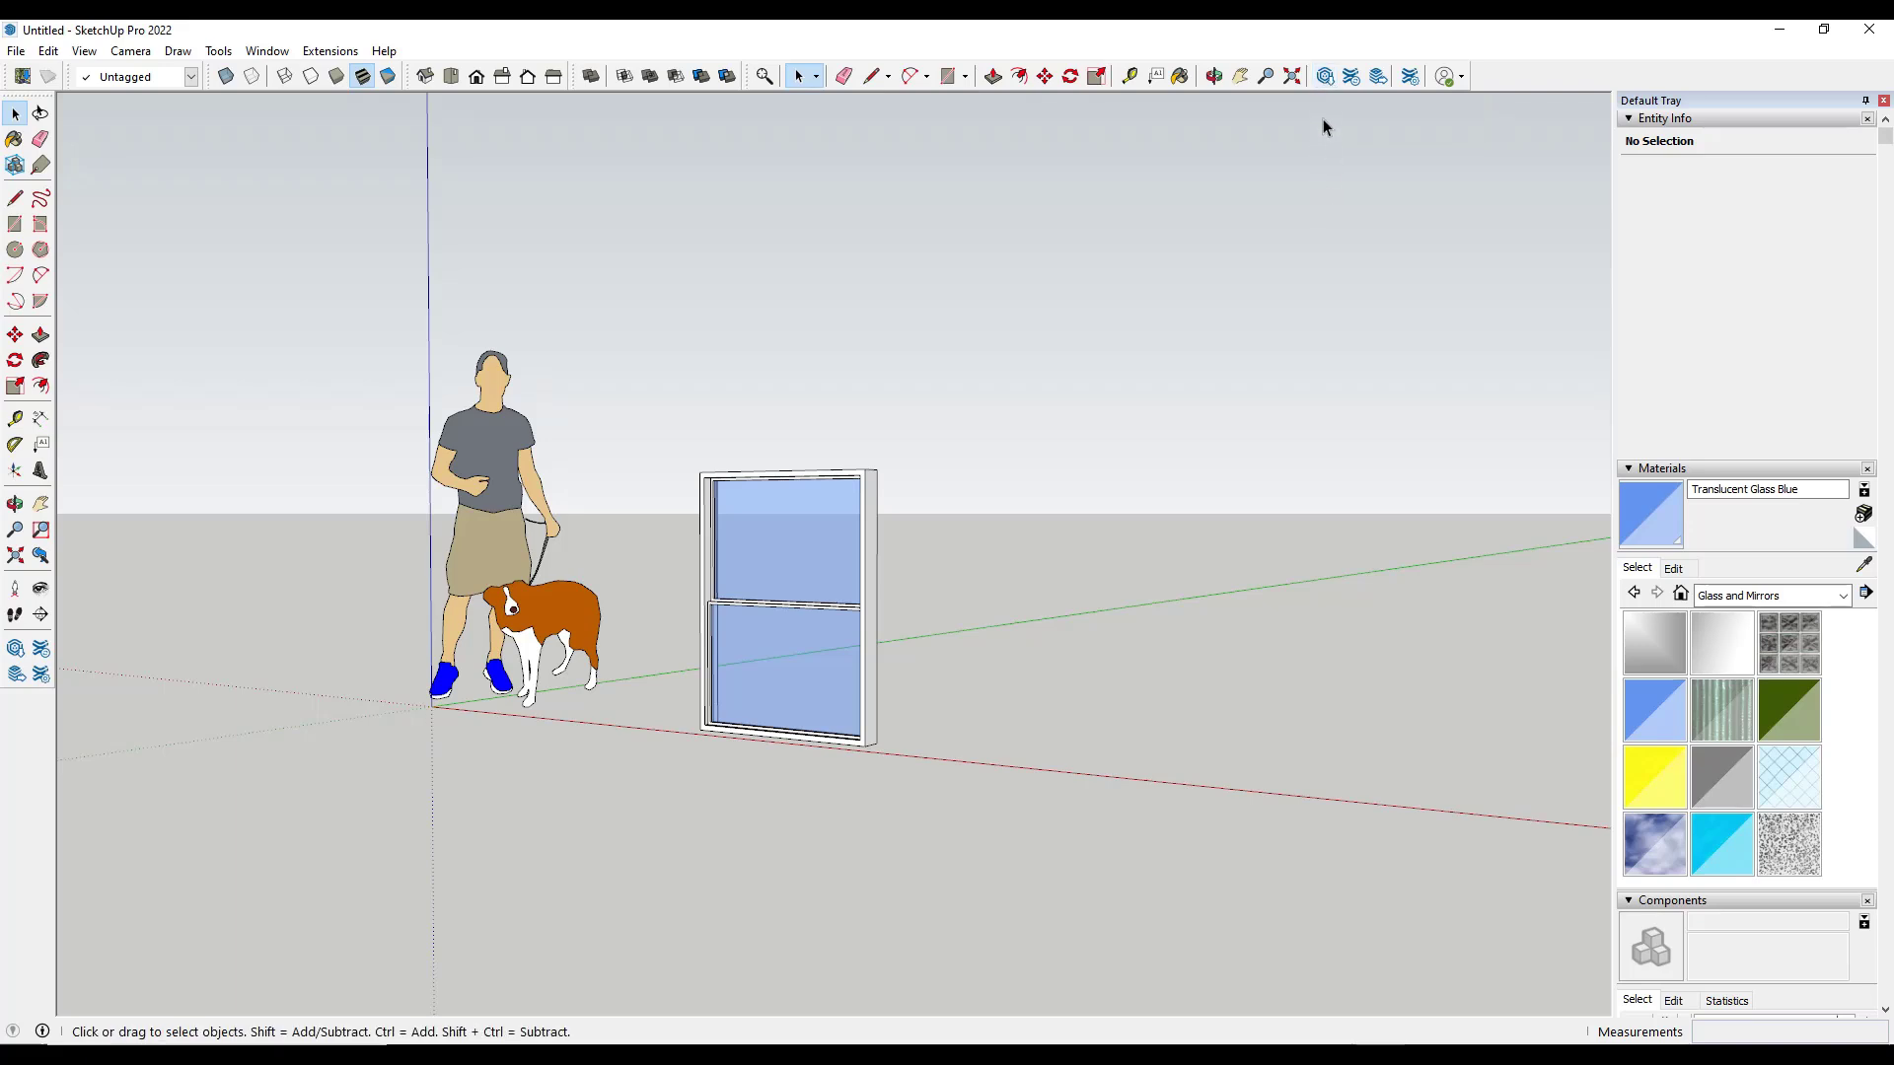
# - Search 3D Warehouse for 'windows'
pyautogui.click(1324, 75)
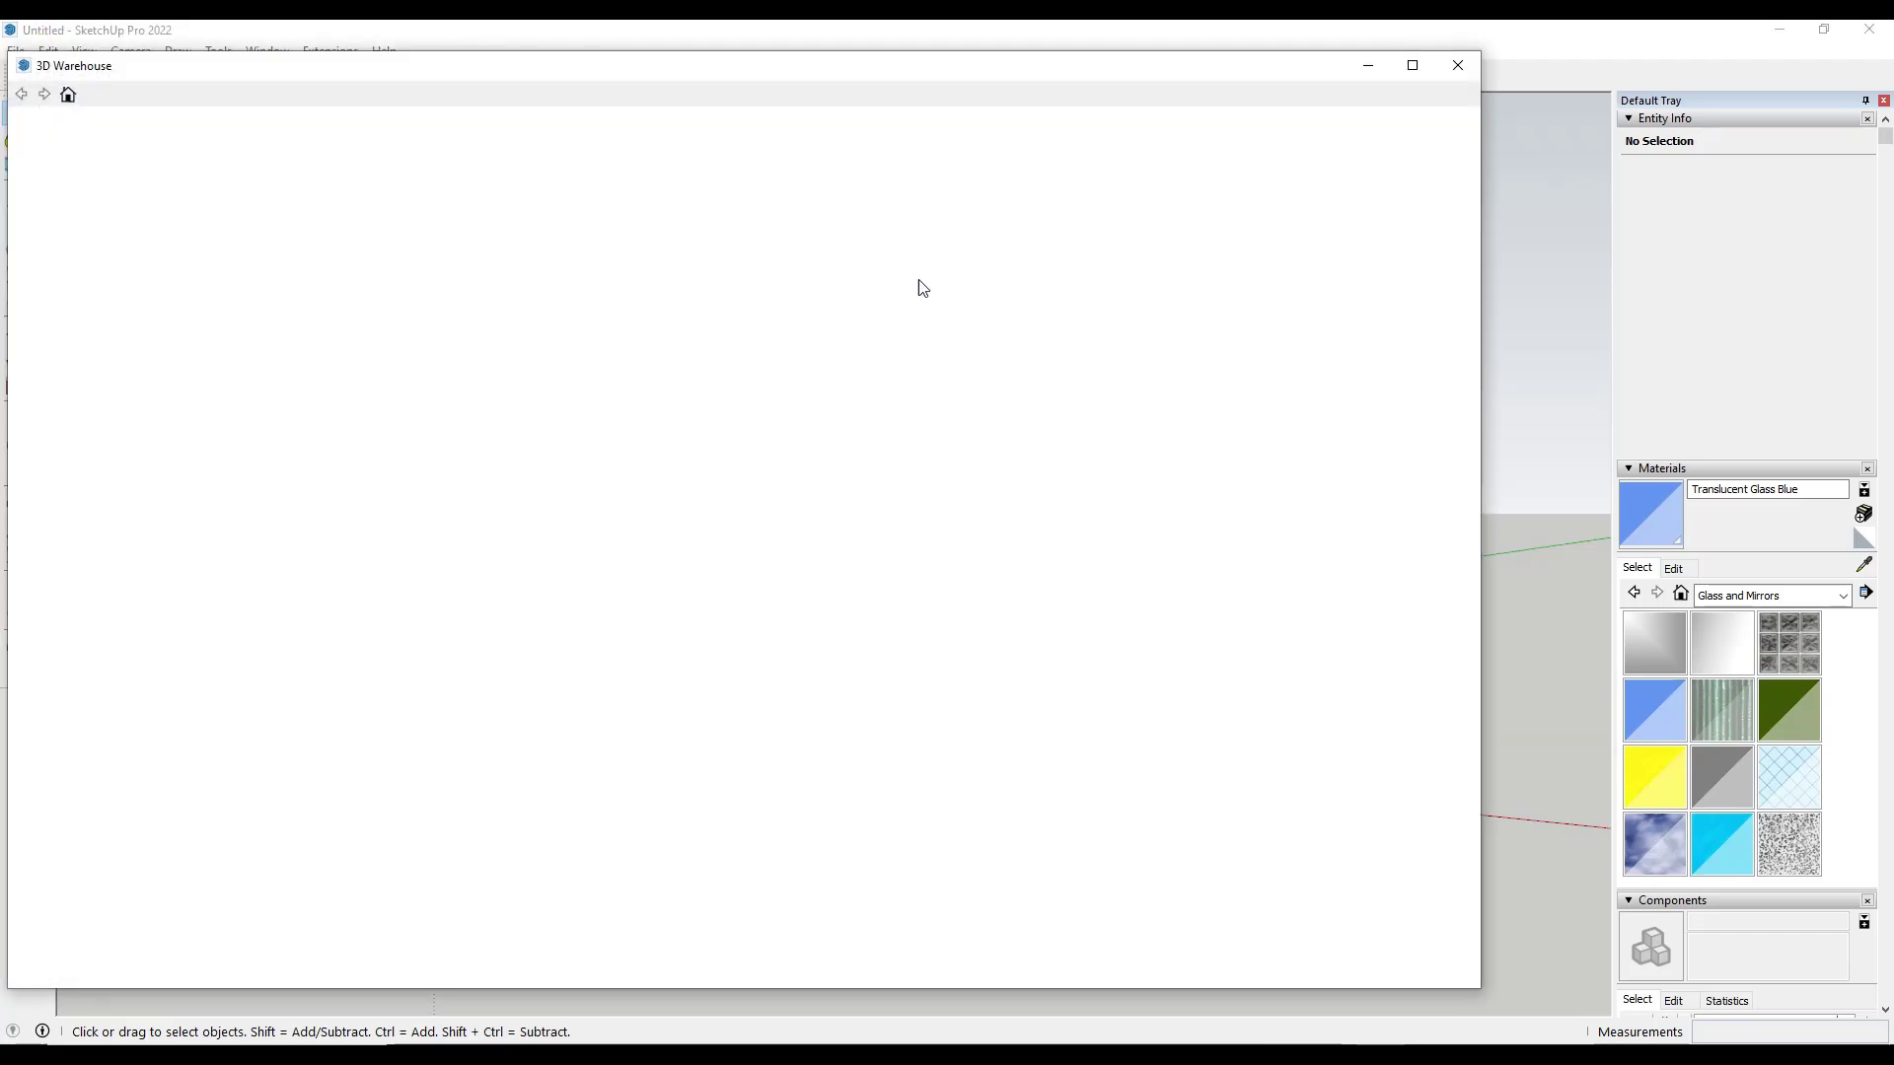
pyautogui.write('windows')
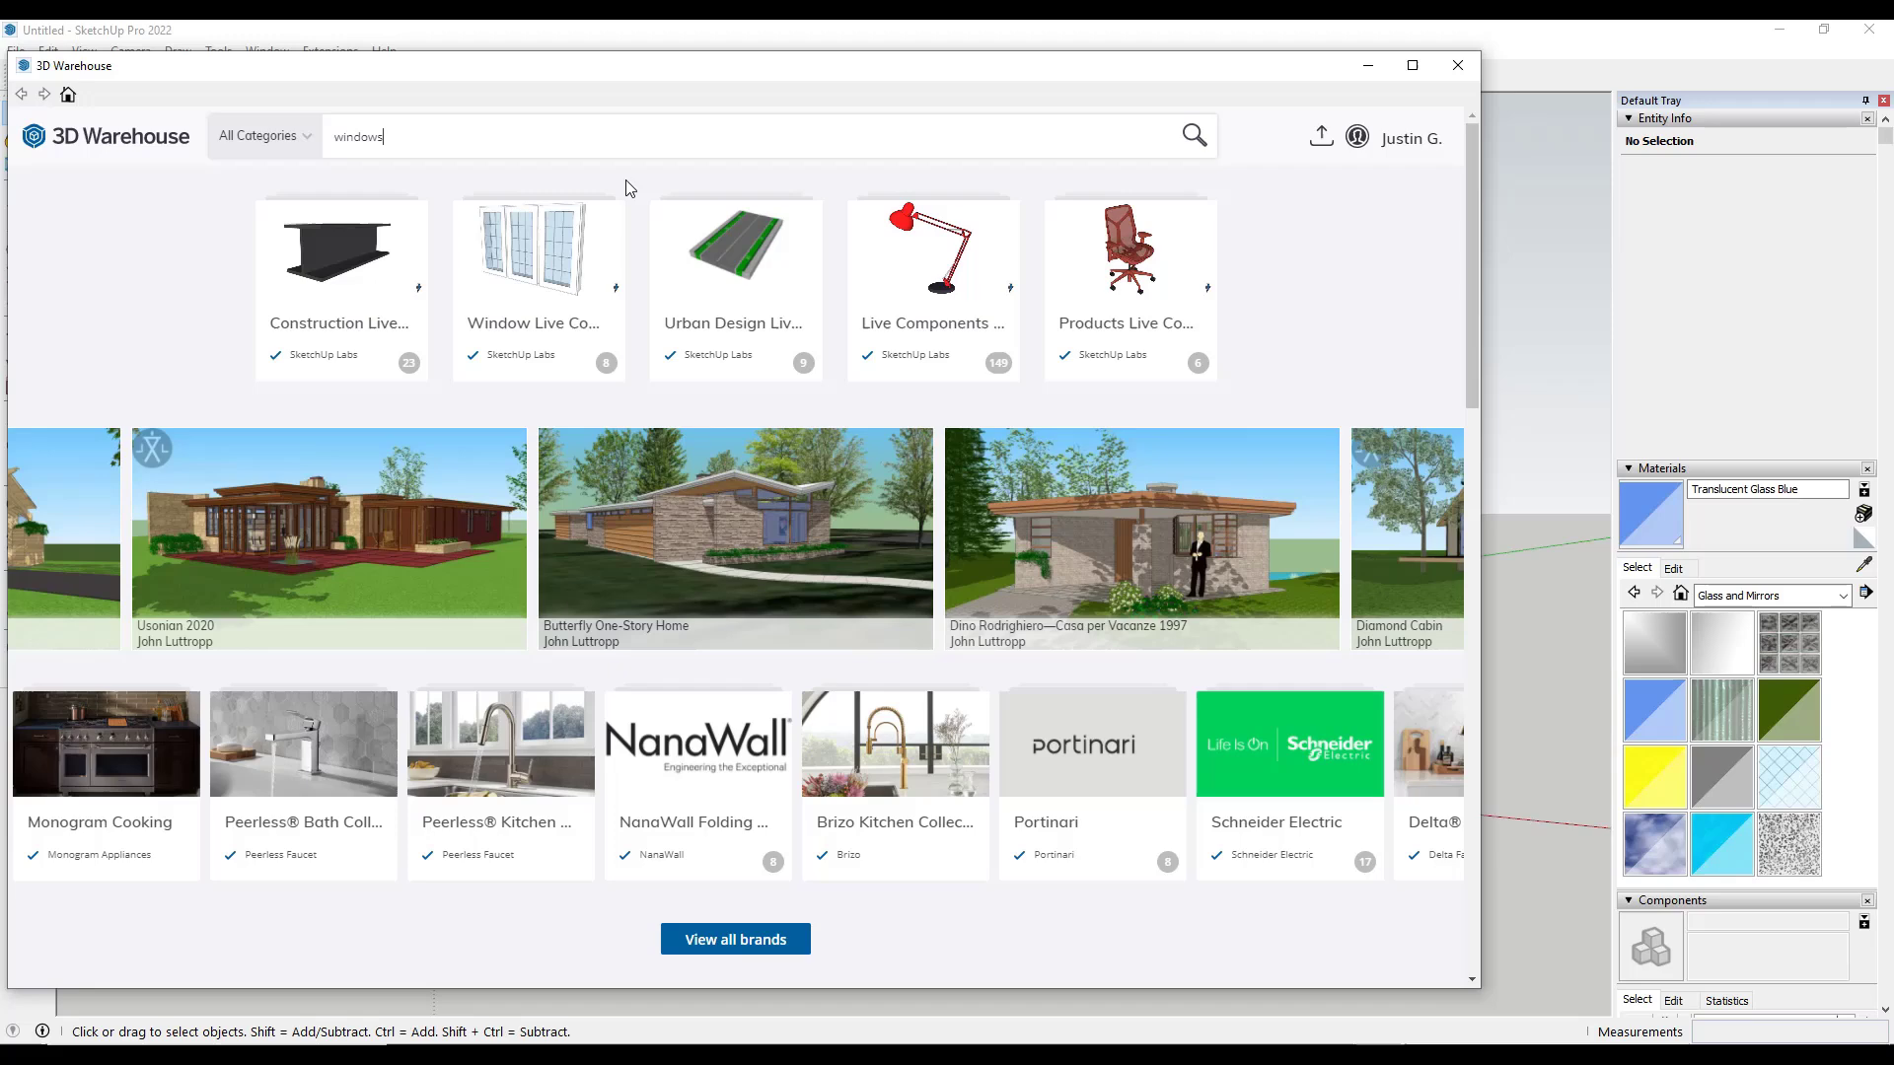
pyautogui.press('Return')
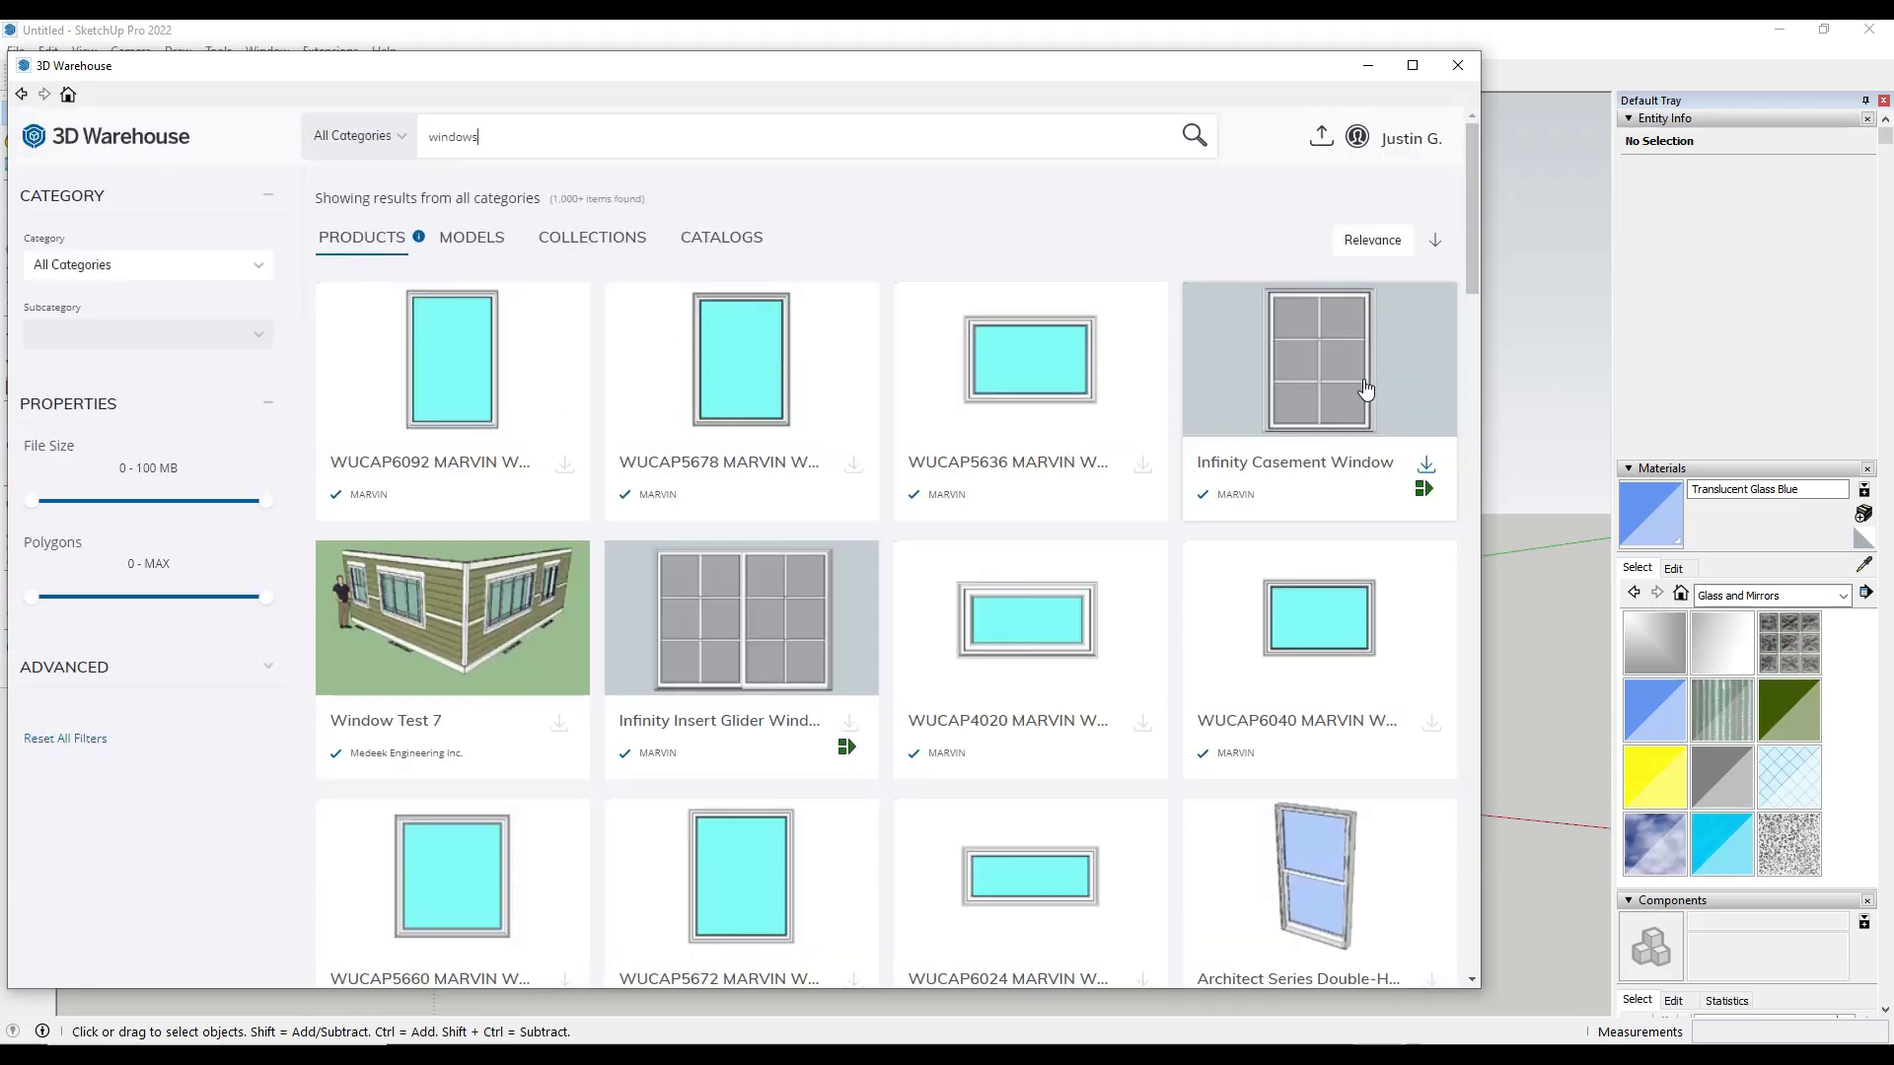
# - Open the Infinity Insert Double Hung Window from the results and download it
pyautogui.scroll(-3, 991, 483)
pyautogui.scroll(-7, 991, 483)
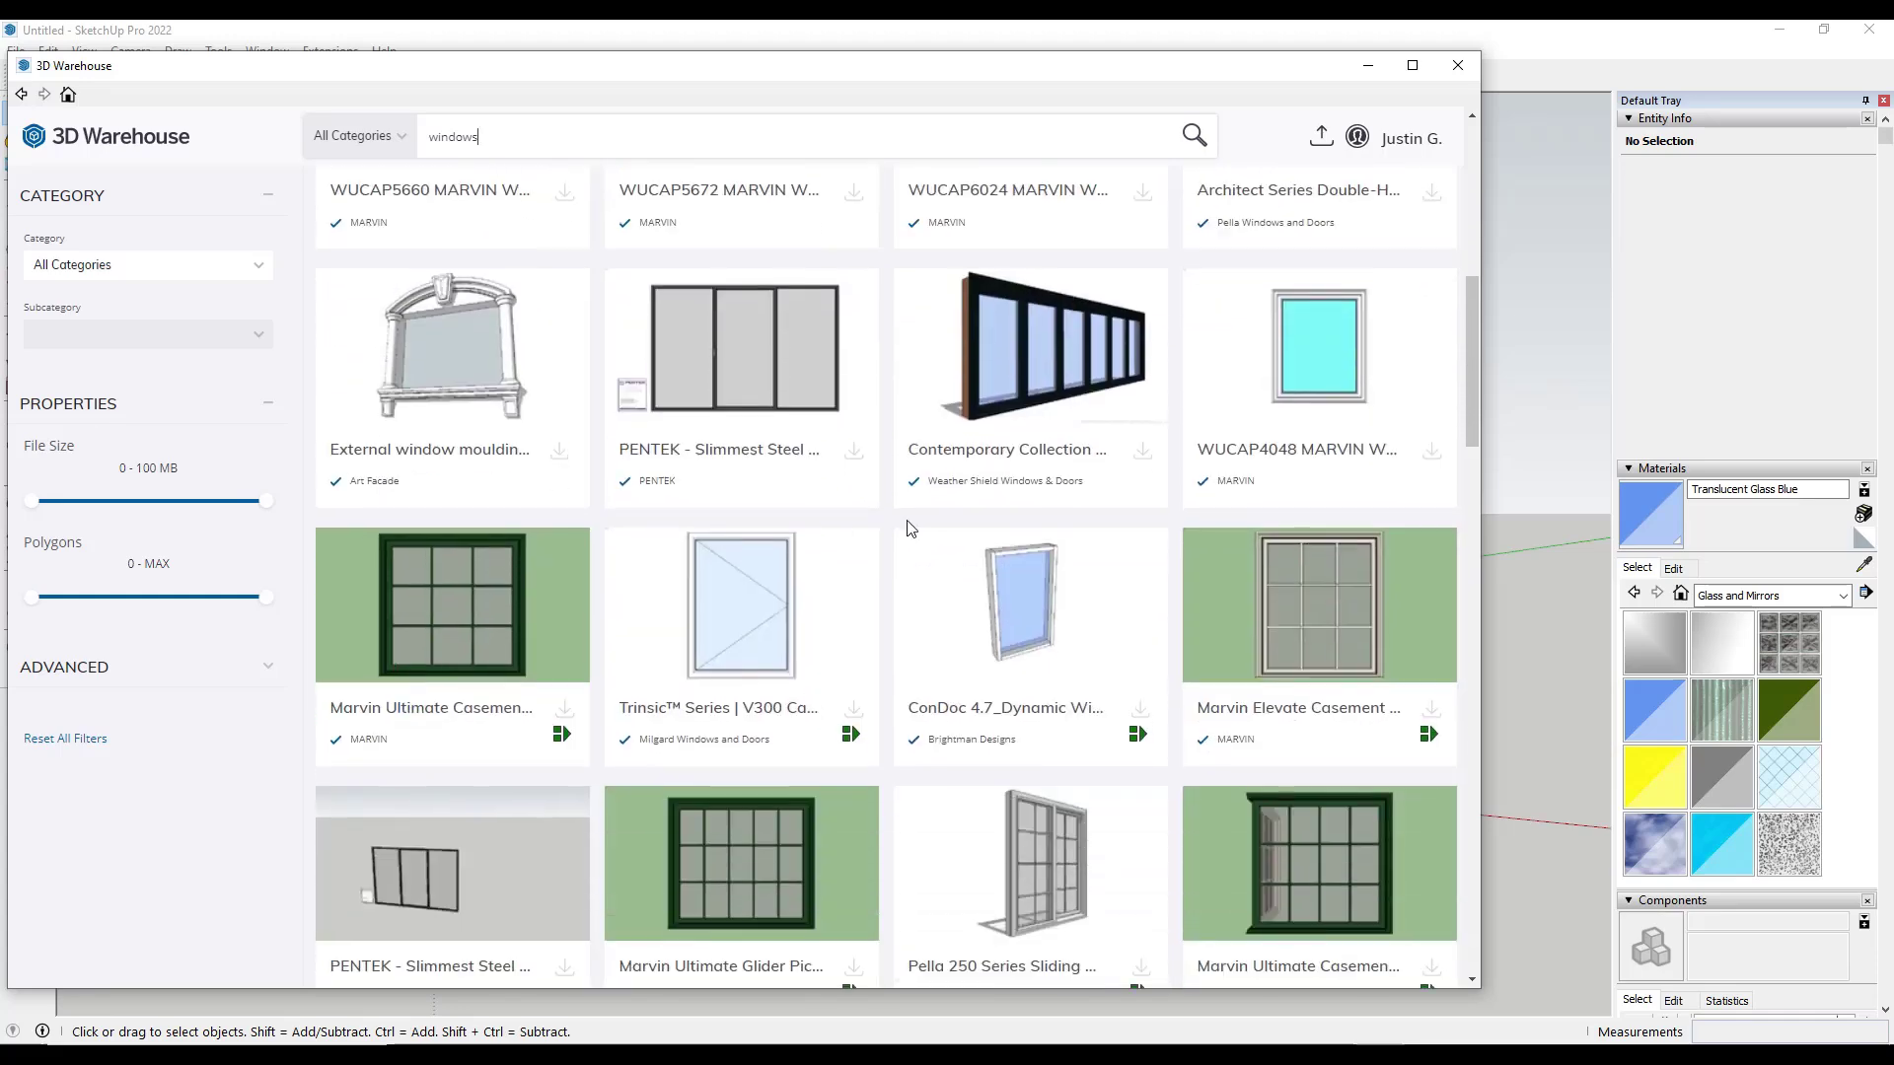
pyautogui.scroll(-6, 859, 424)
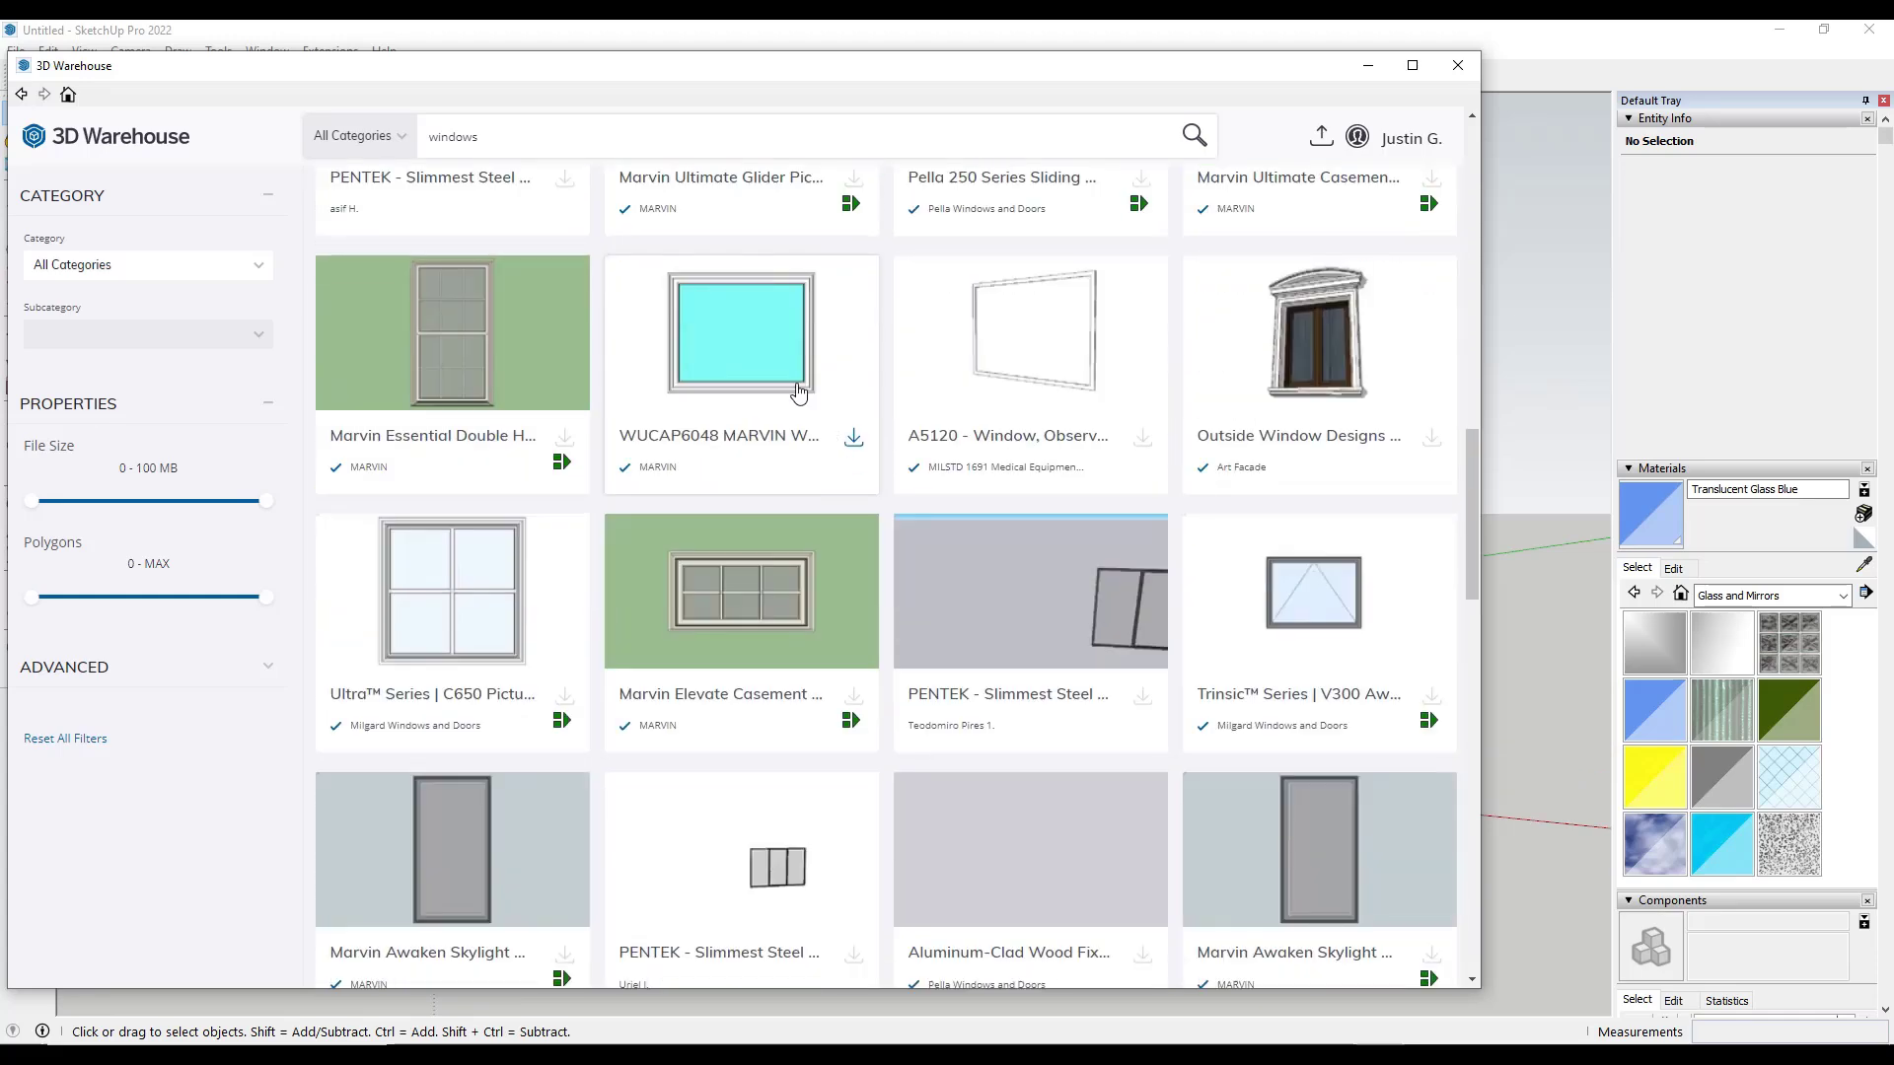
pyautogui.scroll(-5, 799, 508)
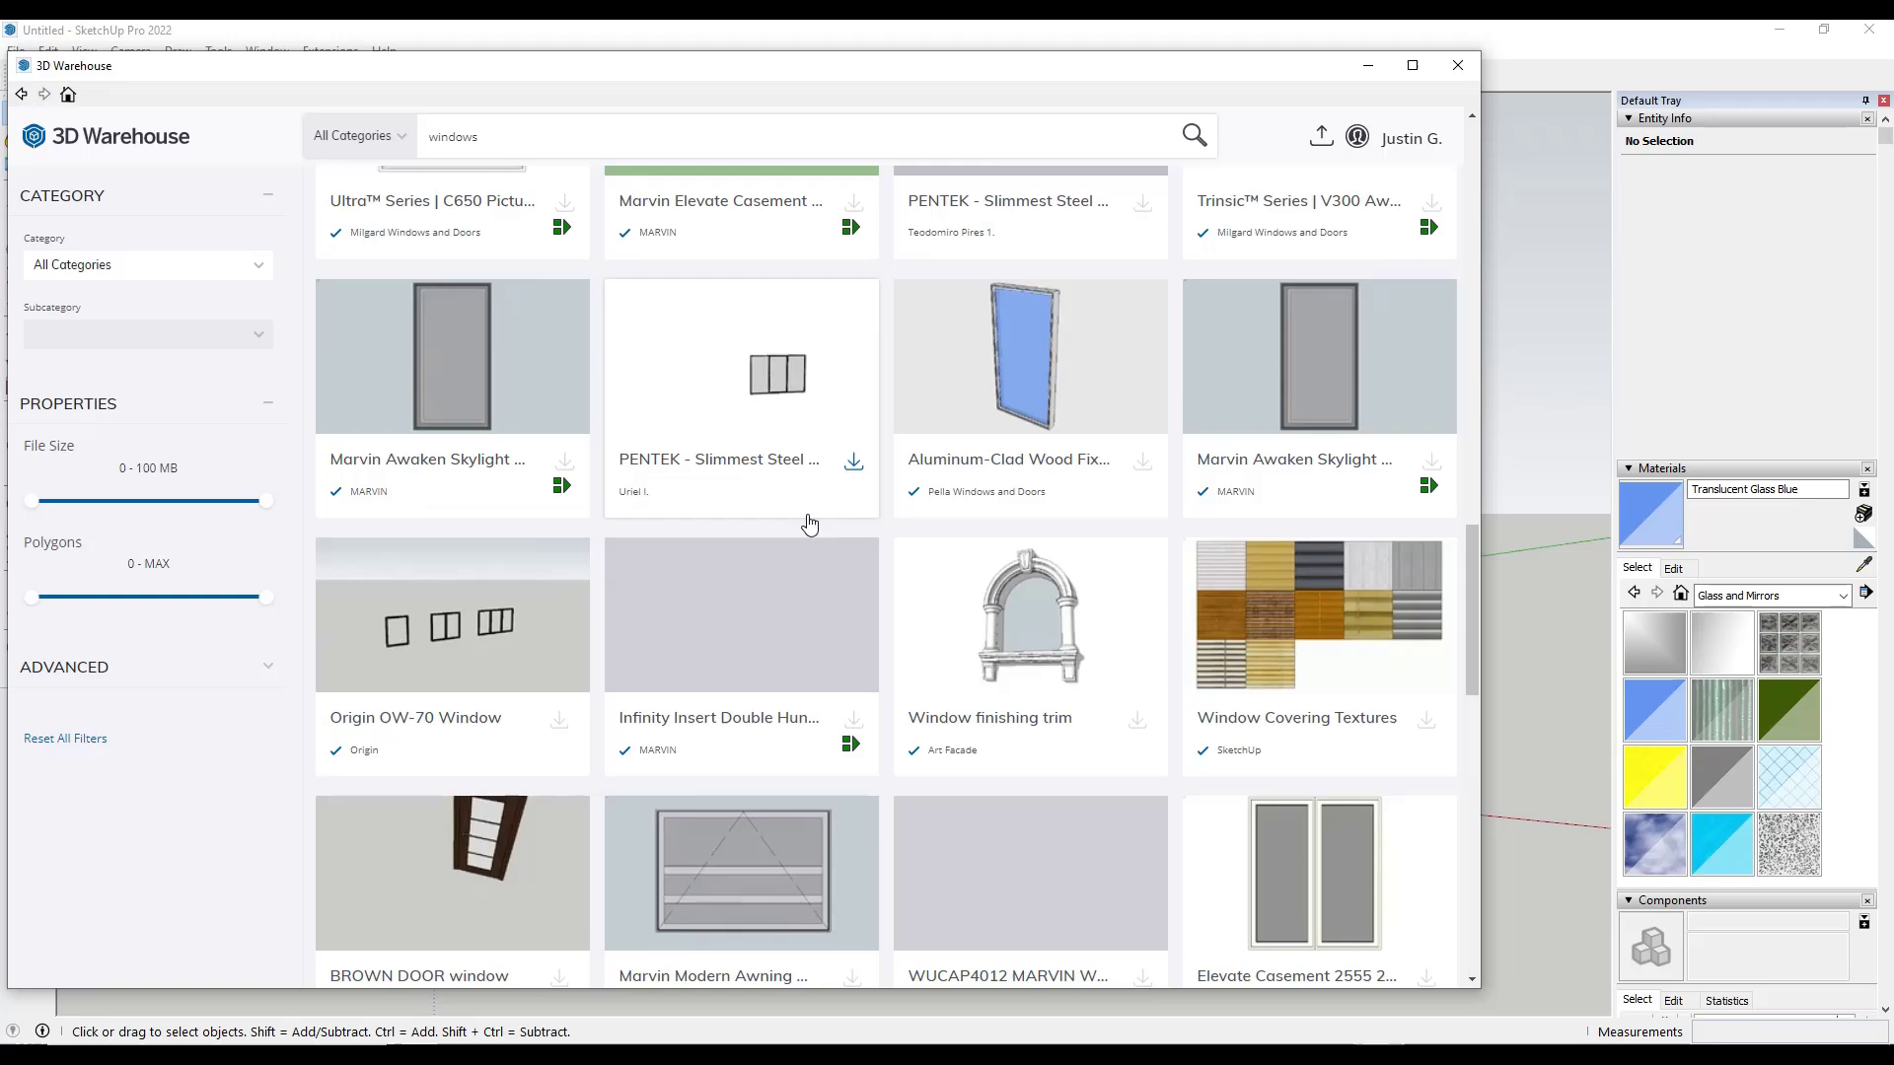
pyautogui.scroll(-4, 788, 495)
pyautogui.scroll(2, 787, 494)
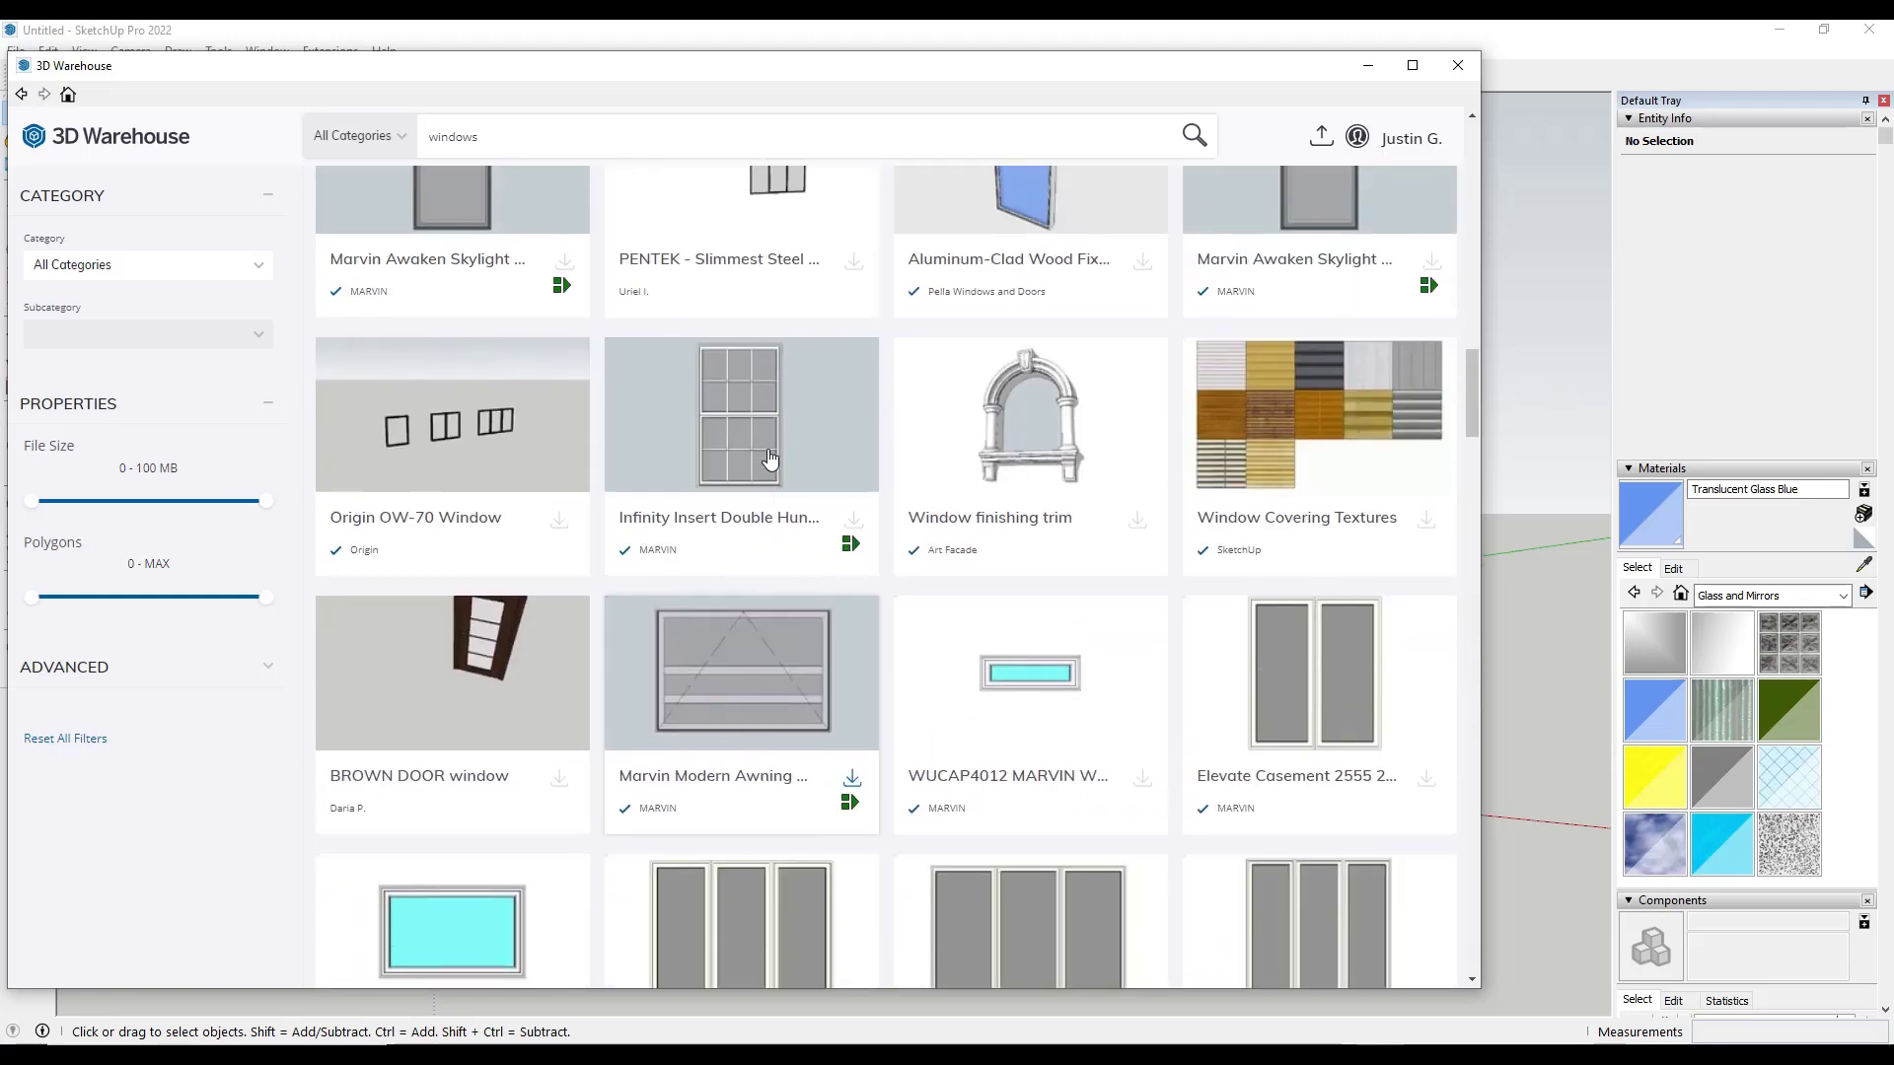
pyautogui.click(787, 494)
pyautogui.click(888, 545)
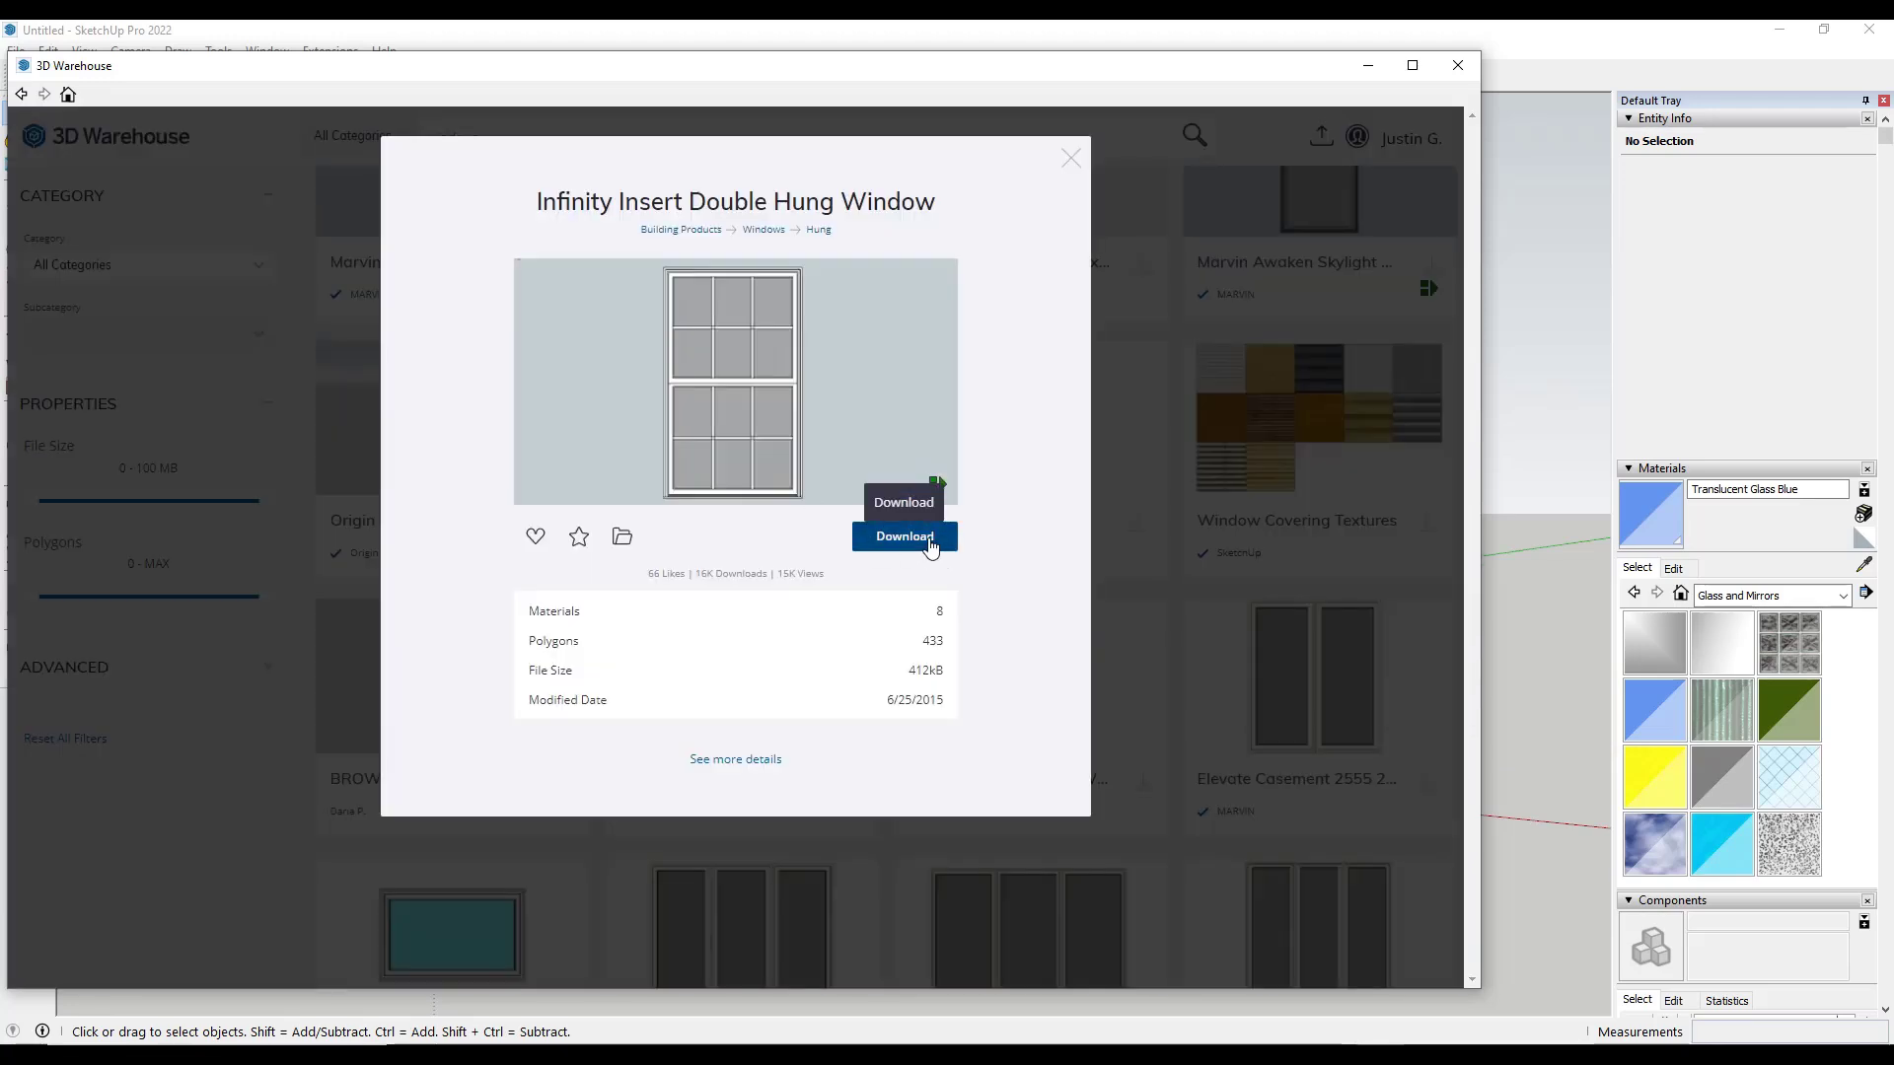
pyautogui.click(706, 582)
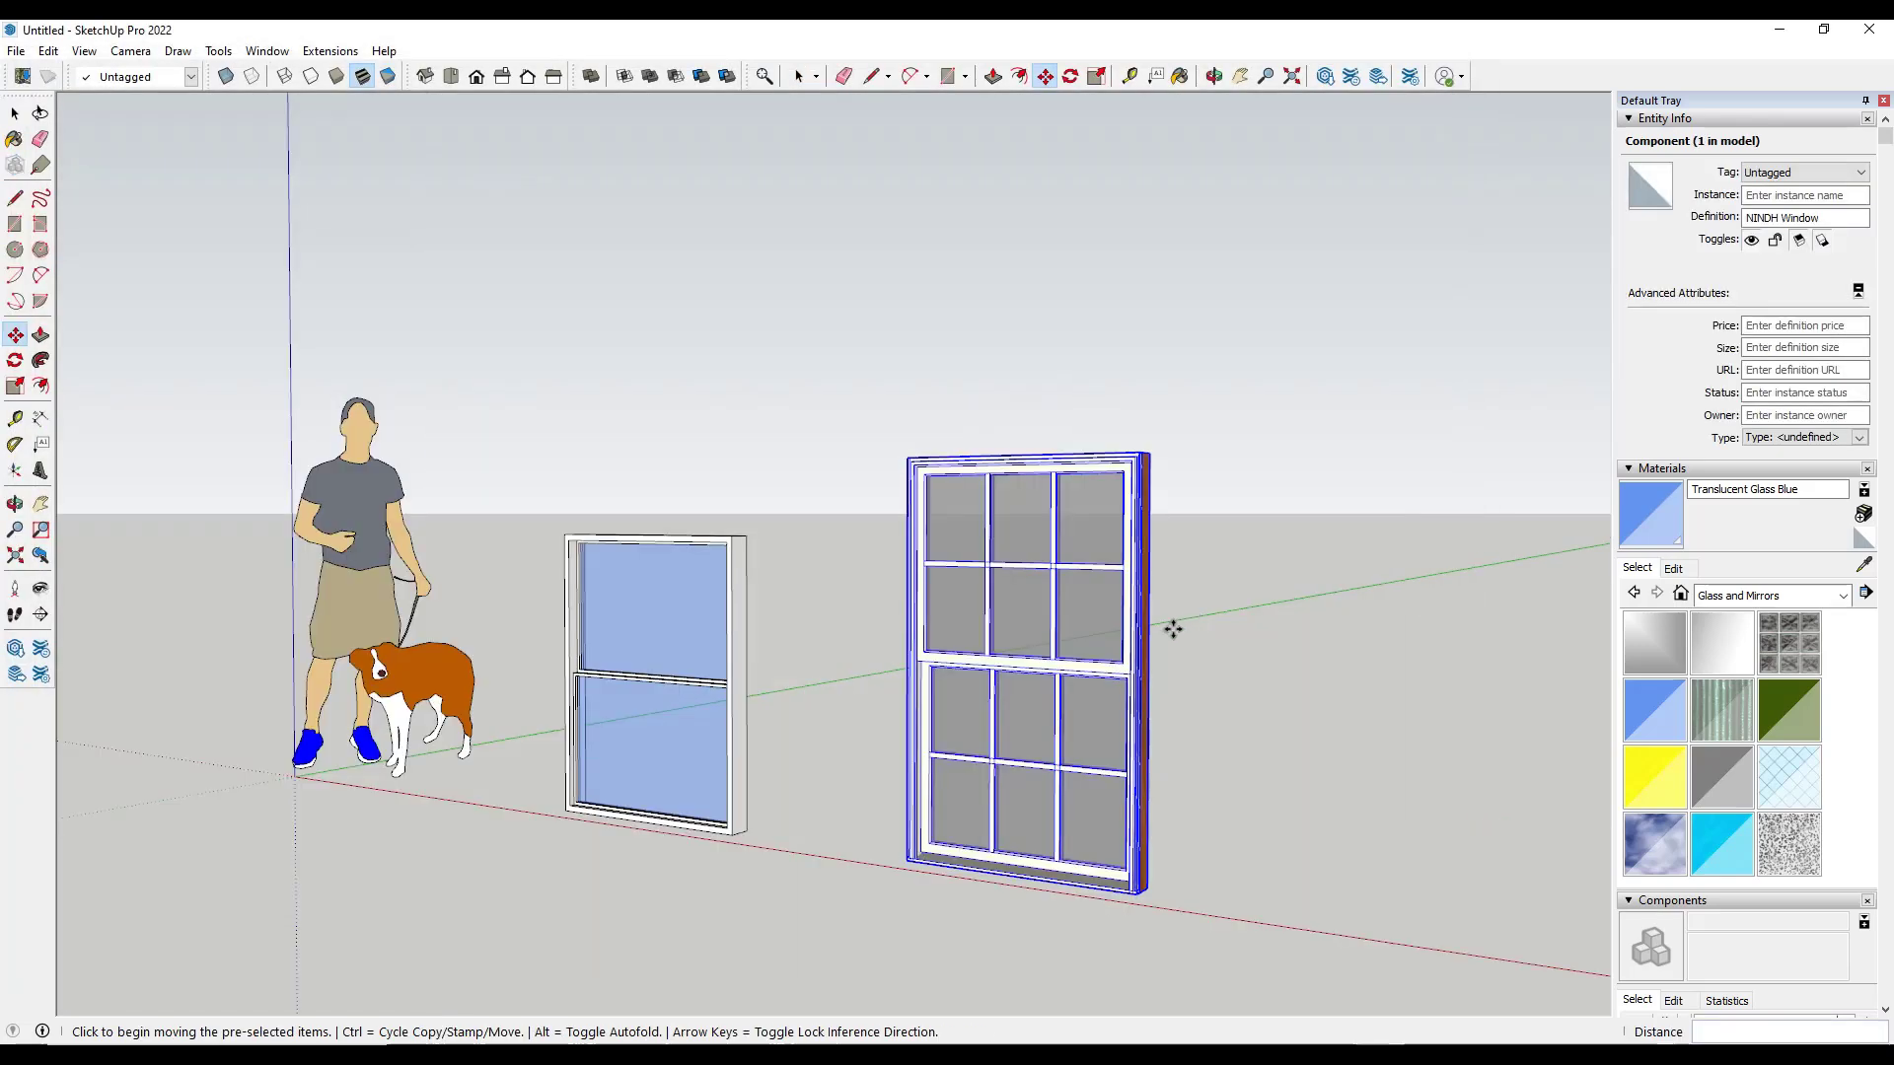
pyautogui.scroll(3, 1171, 626)
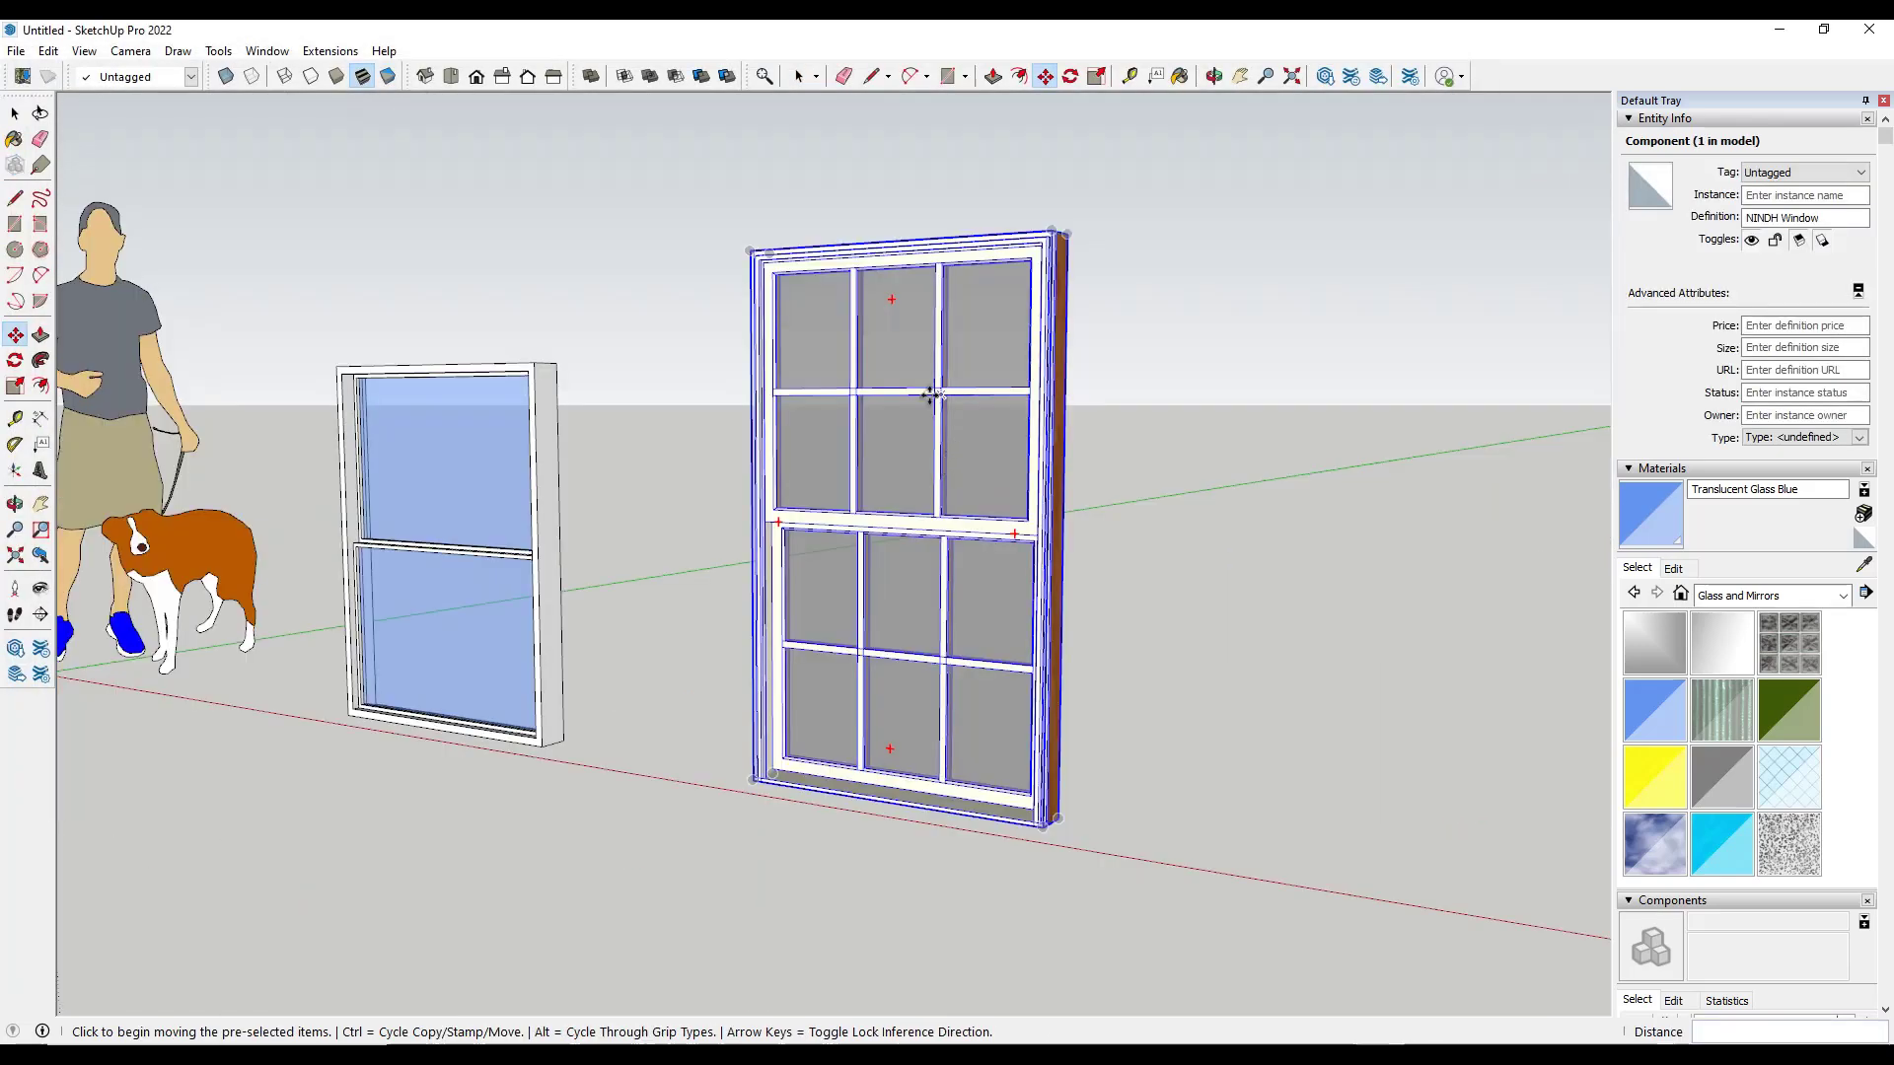
pyautogui.moveTo(904, 505)
pyautogui.mouseDown(button='middle')
pyautogui.moveTo(1027, 507)
pyautogui.moveTo(883, 513)
pyautogui.mouseUp(button='middle')
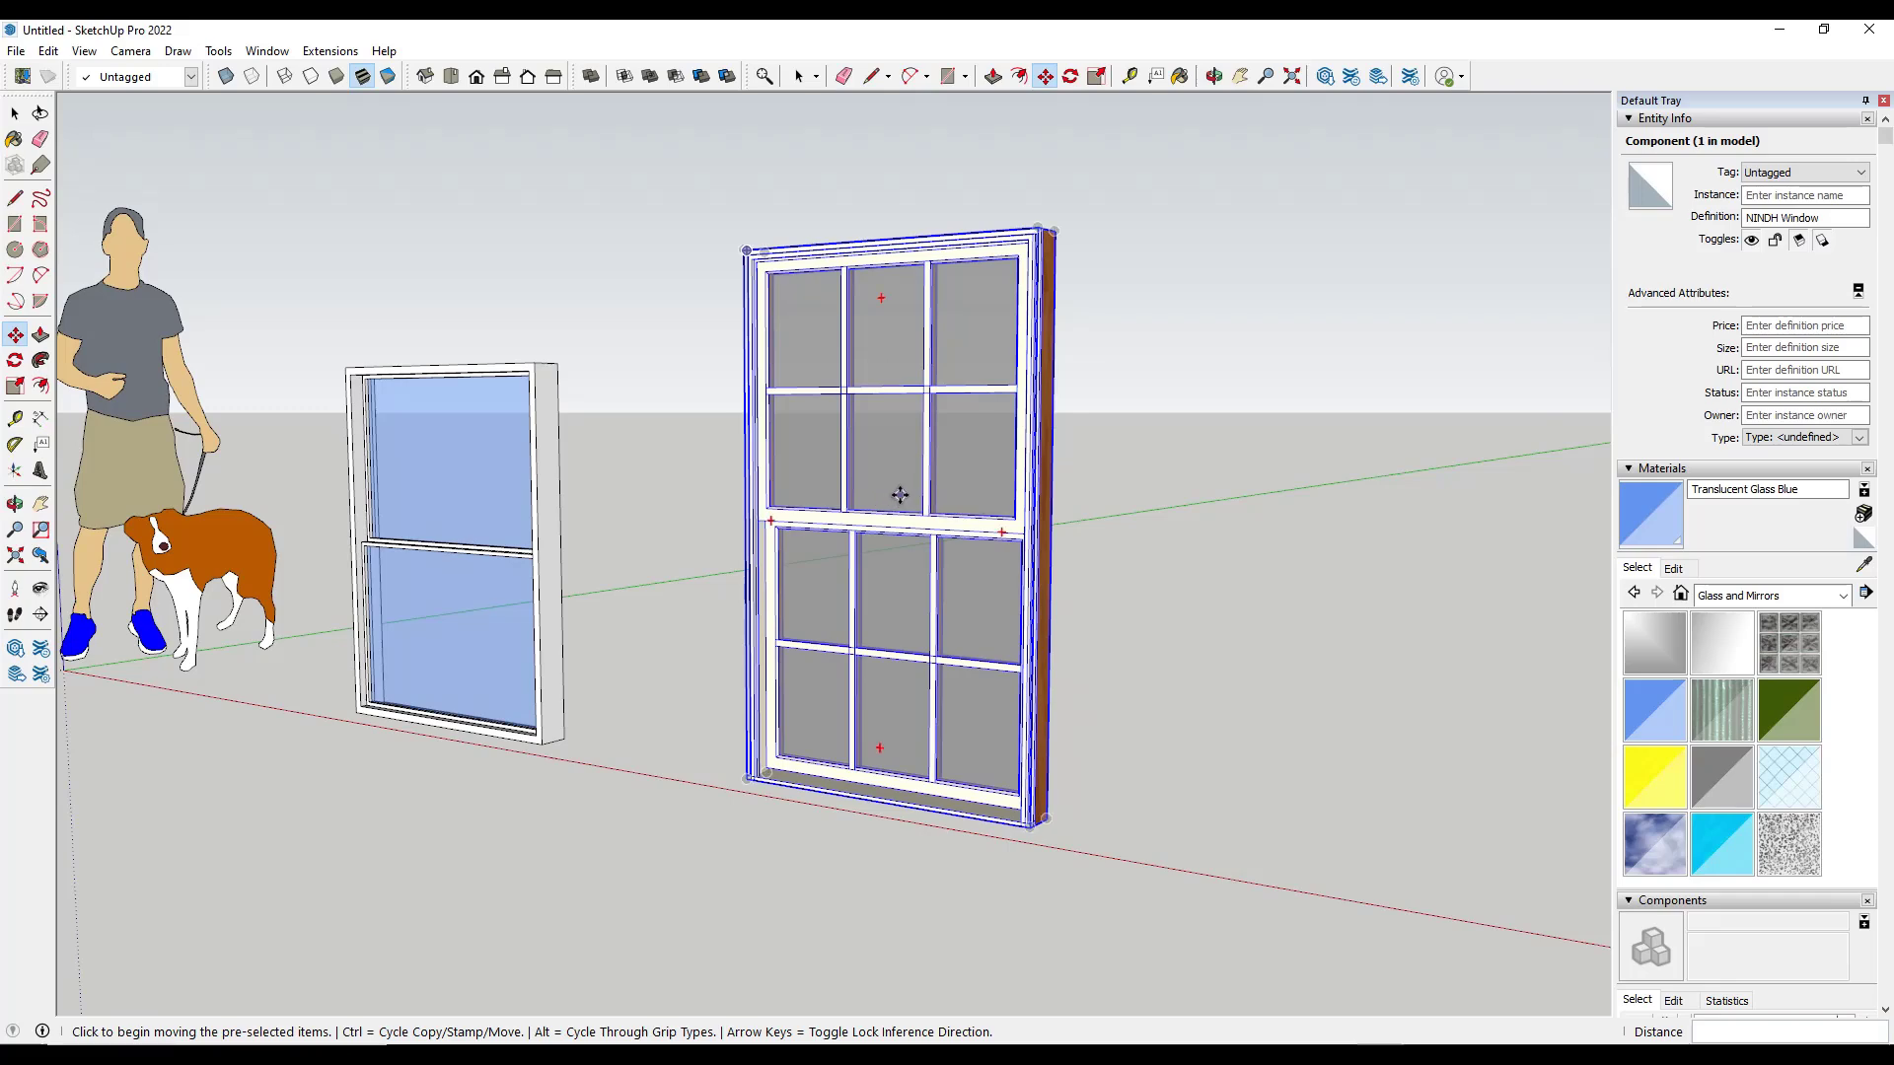
pyautogui.scroll(-5, 747, 457)
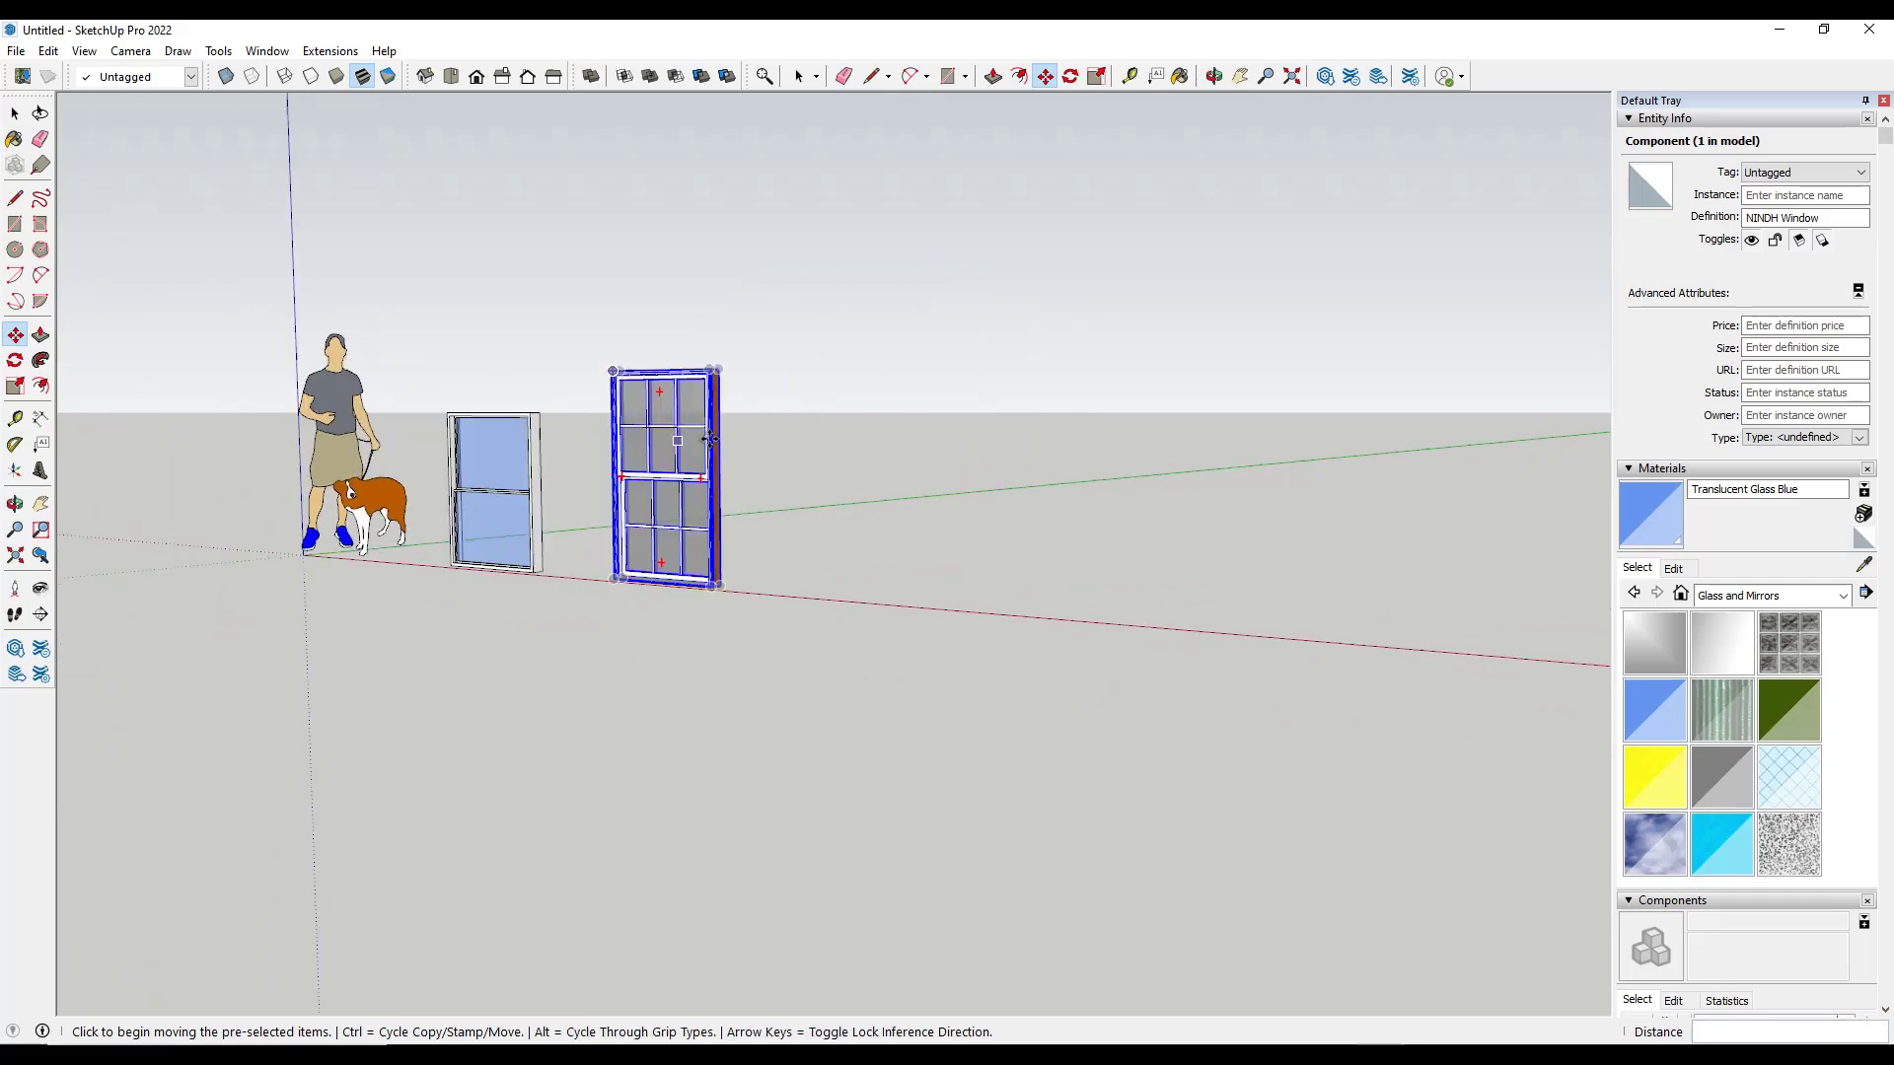
pyautogui.scroll(3, 647, 435)
pyautogui.scroll(2, 647, 435)
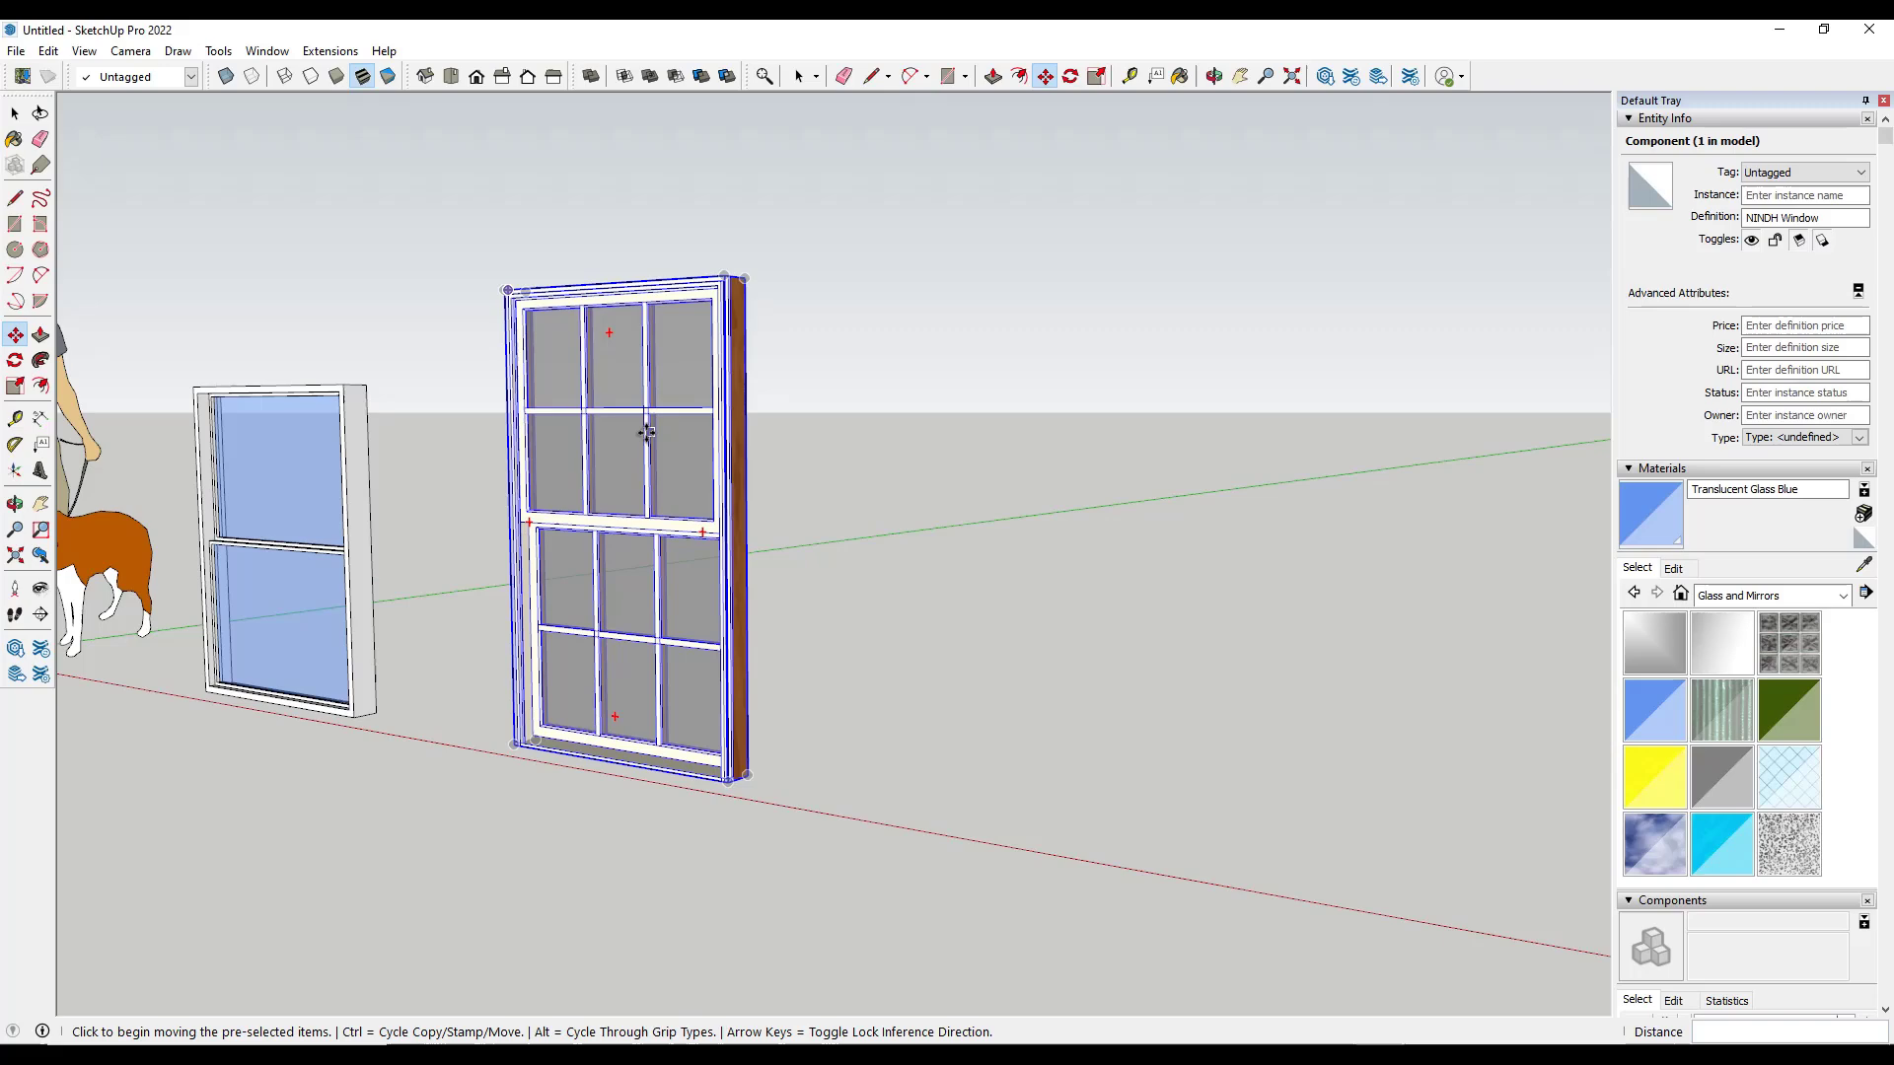
# - Filter the 3D Warehouse window results to Dynamic Components only
pyautogui.click(1325, 79)
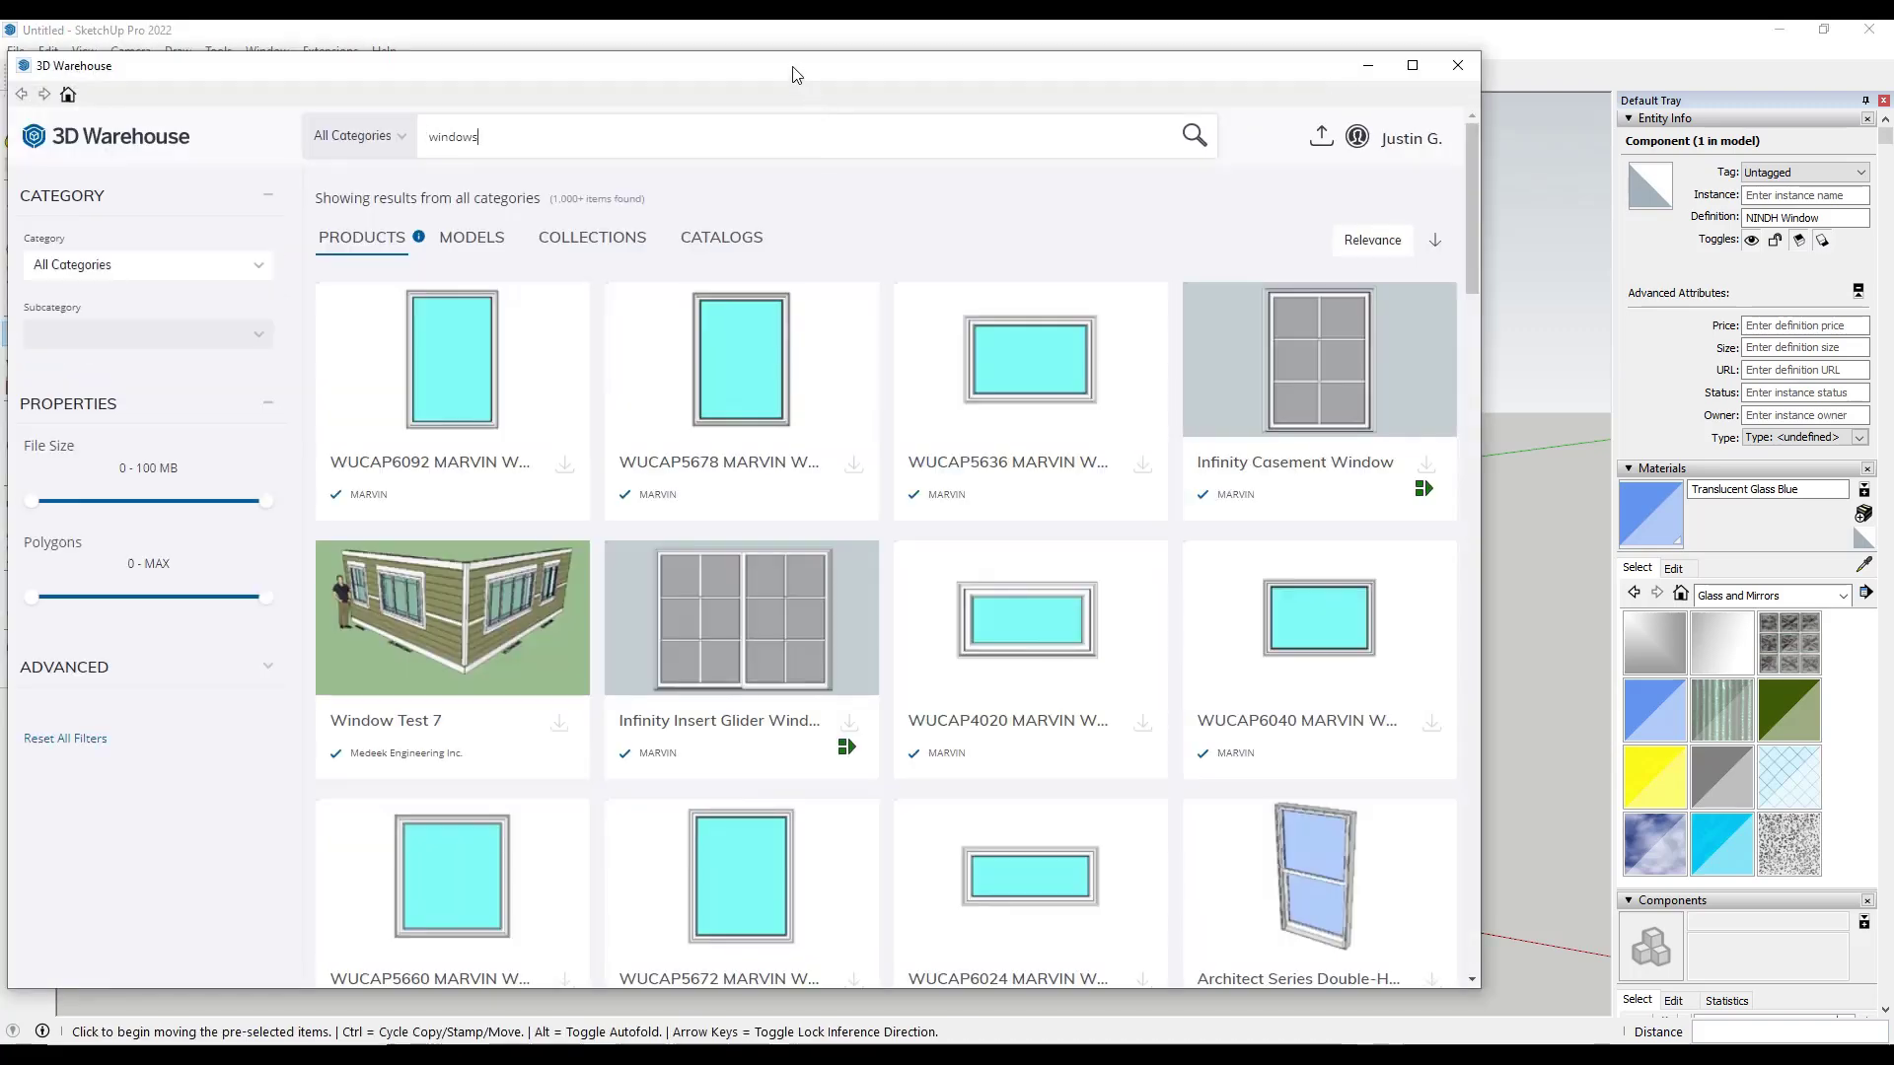
pyautogui.moveTo(799, 76); pyautogui.dragTo(883, 65)
pyautogui.click(200, 670)
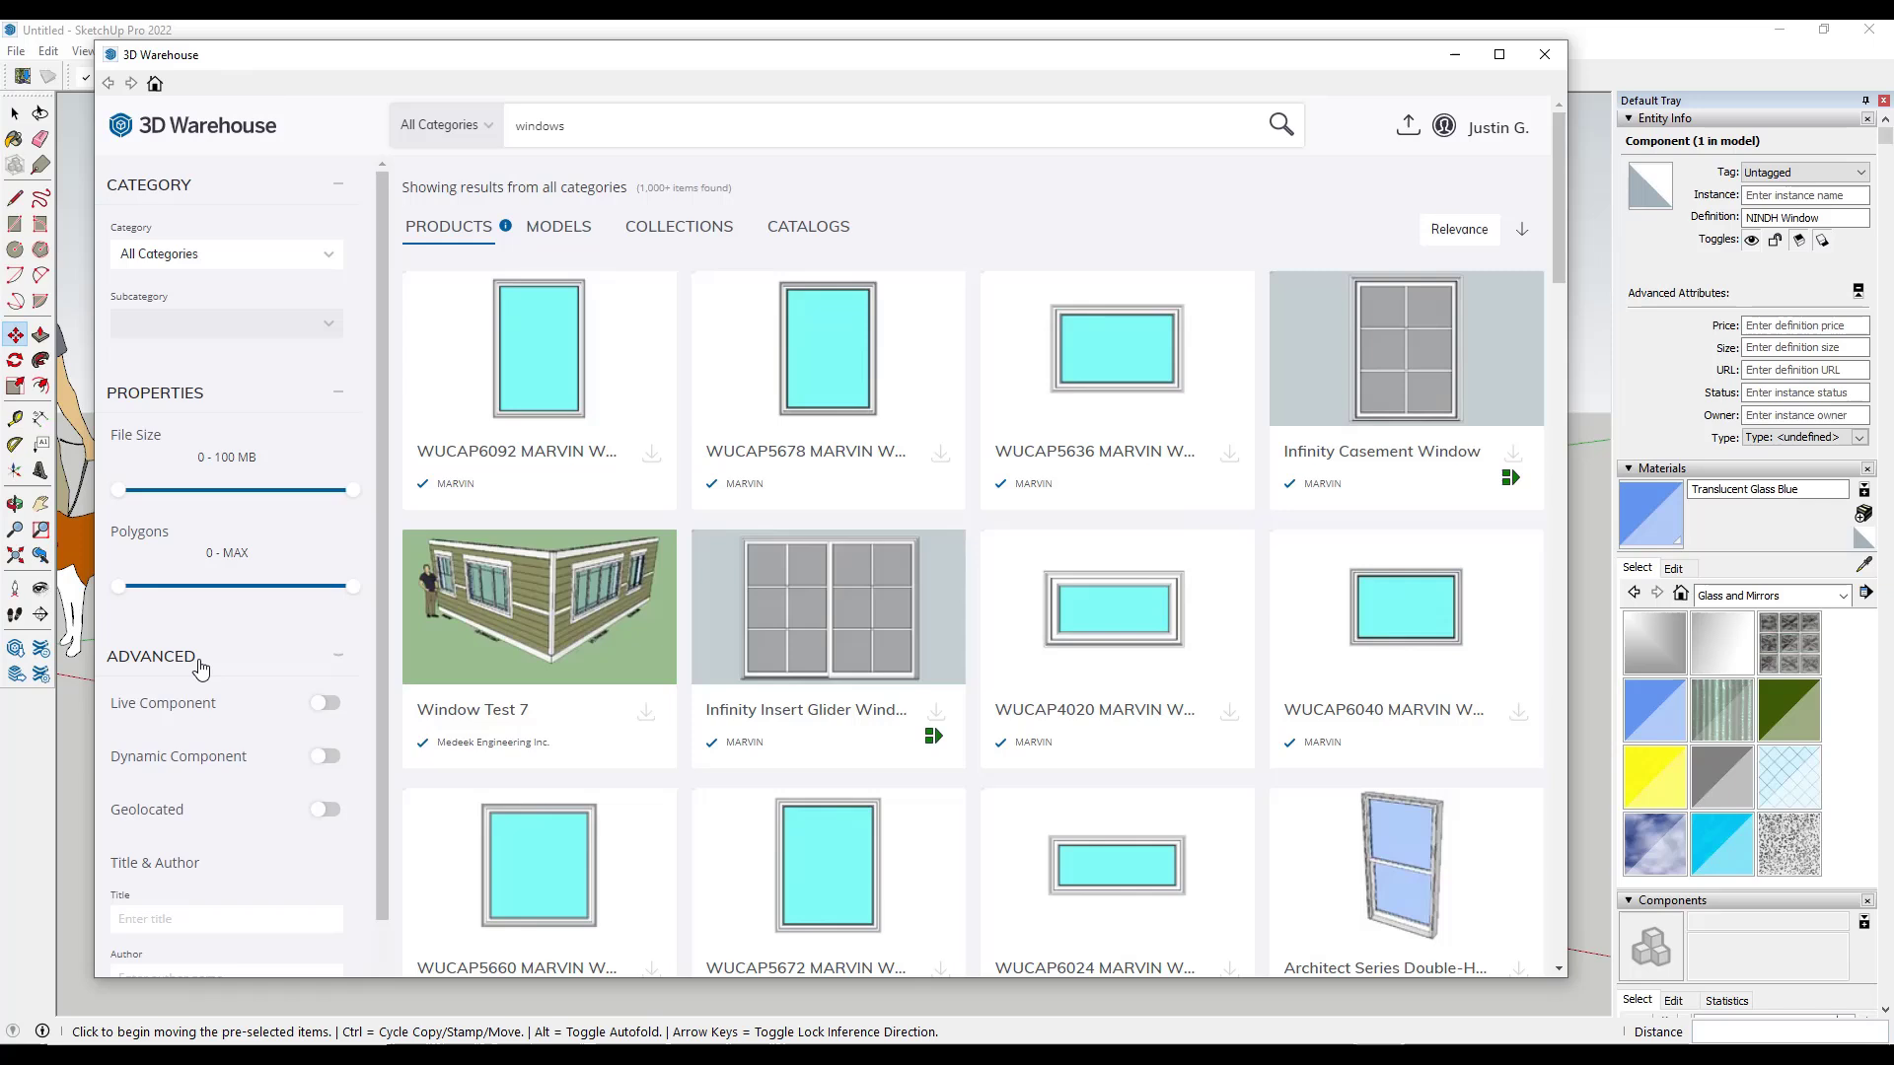
pyautogui.click(326, 763)
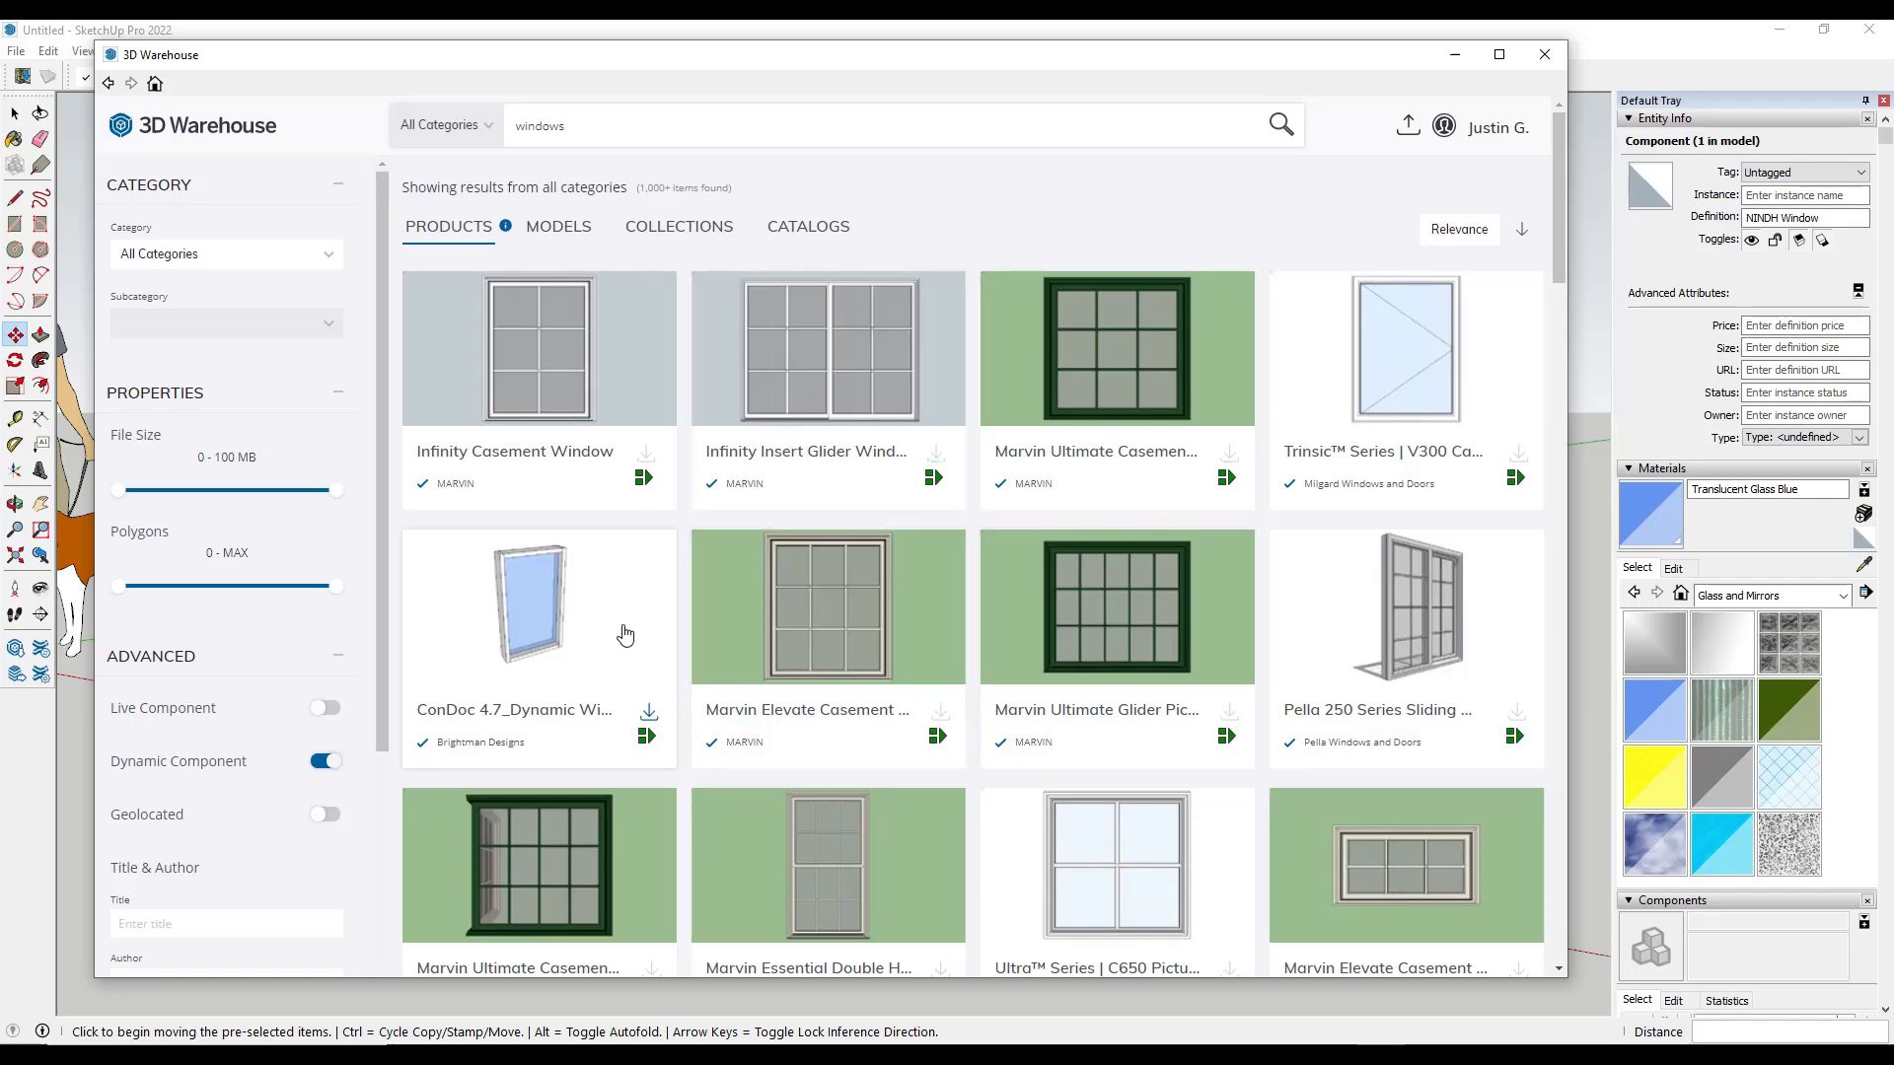
# - Download the Pella 250 Series Sliding Window and load it into the model
pyautogui.scroll(-3, 1125, 617)
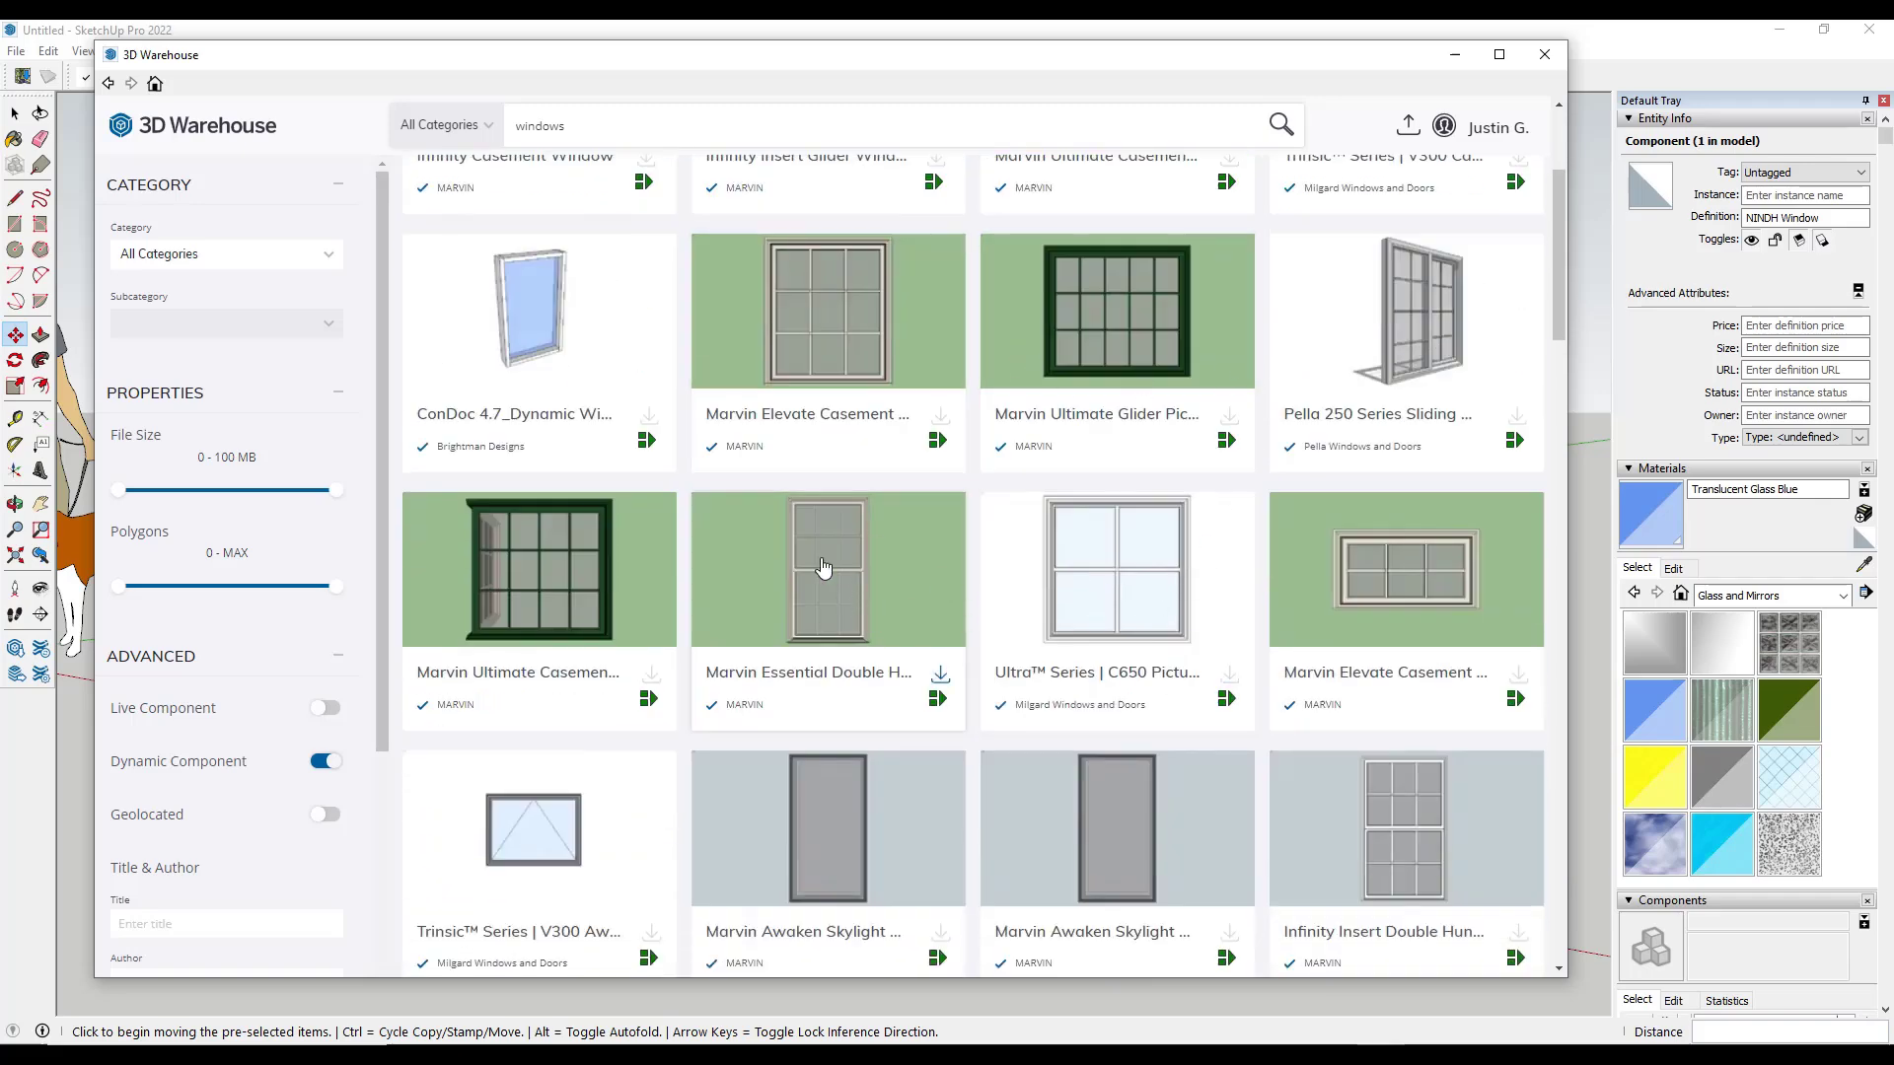
pyautogui.scroll(-3, 823, 567)
pyautogui.scroll(4, 815, 561)
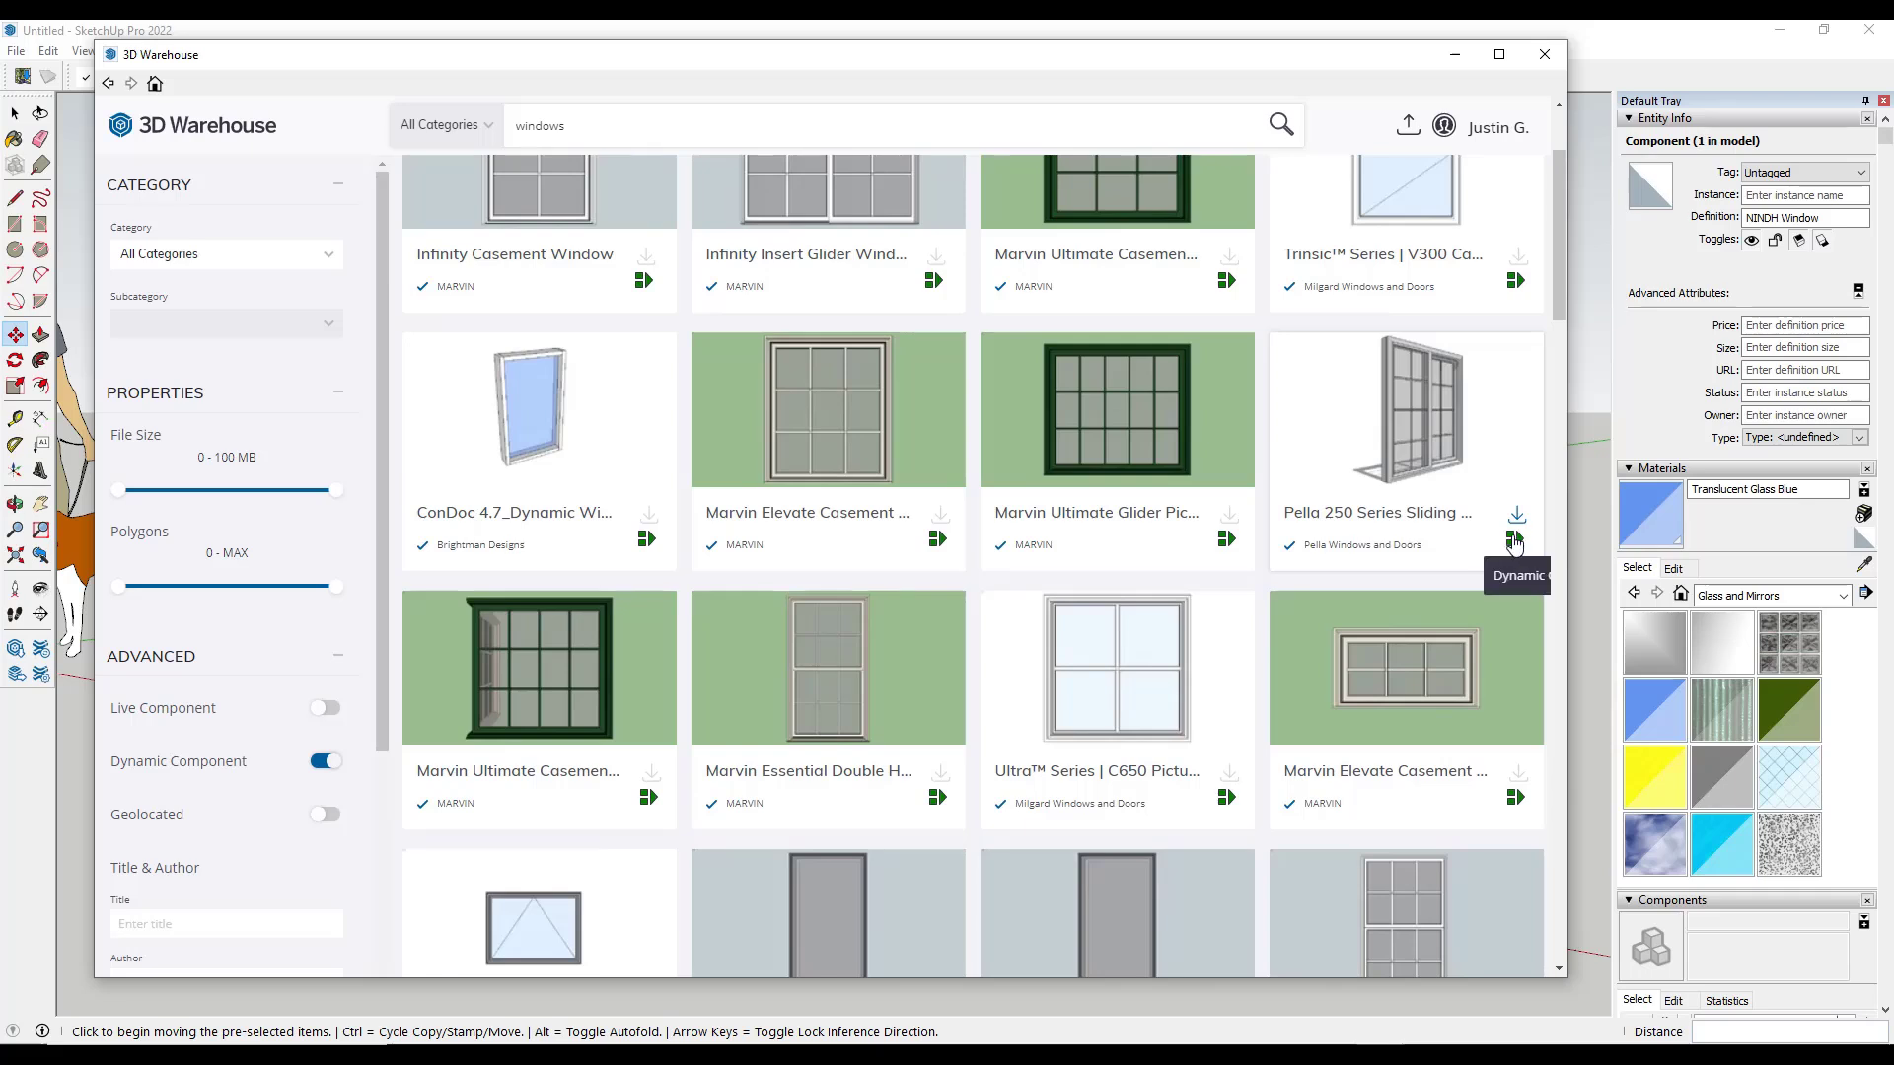
pyautogui.click(1444, 441)
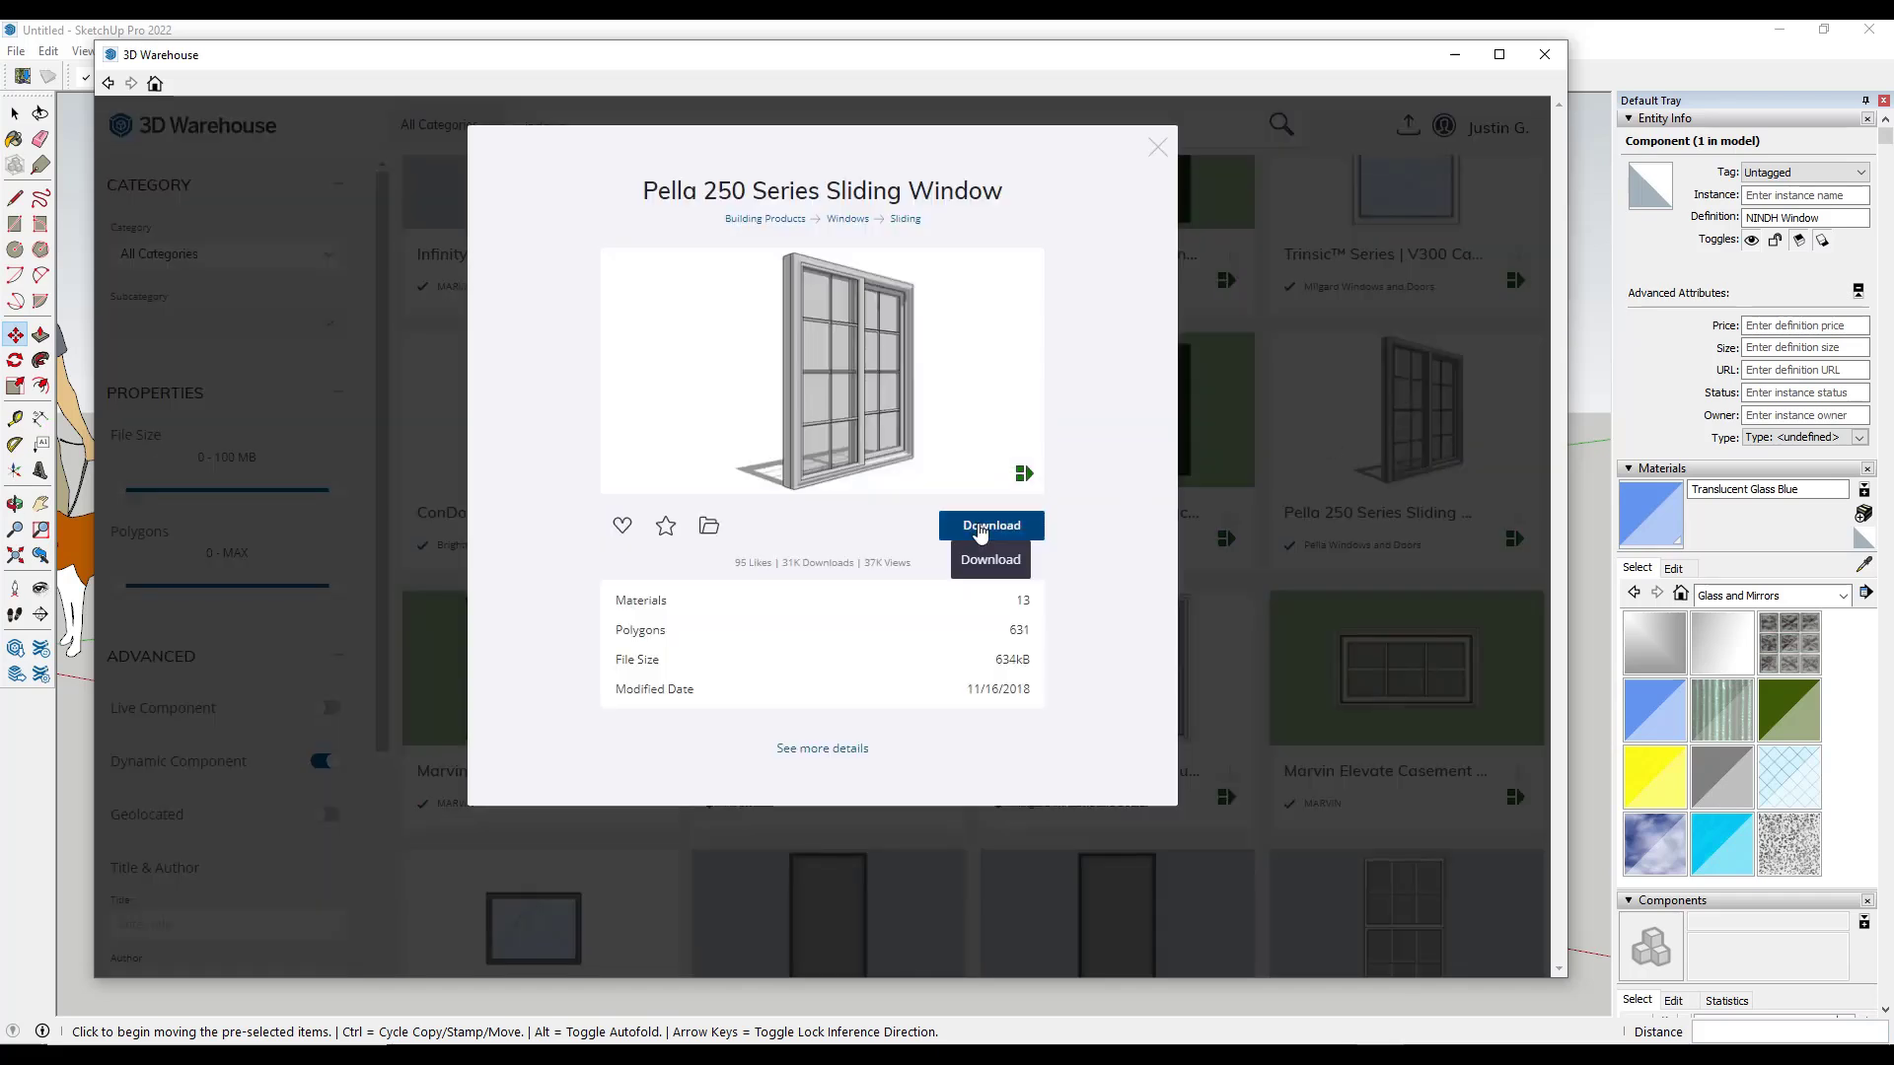
pyautogui.click(979, 528)
pyautogui.click(773, 564)
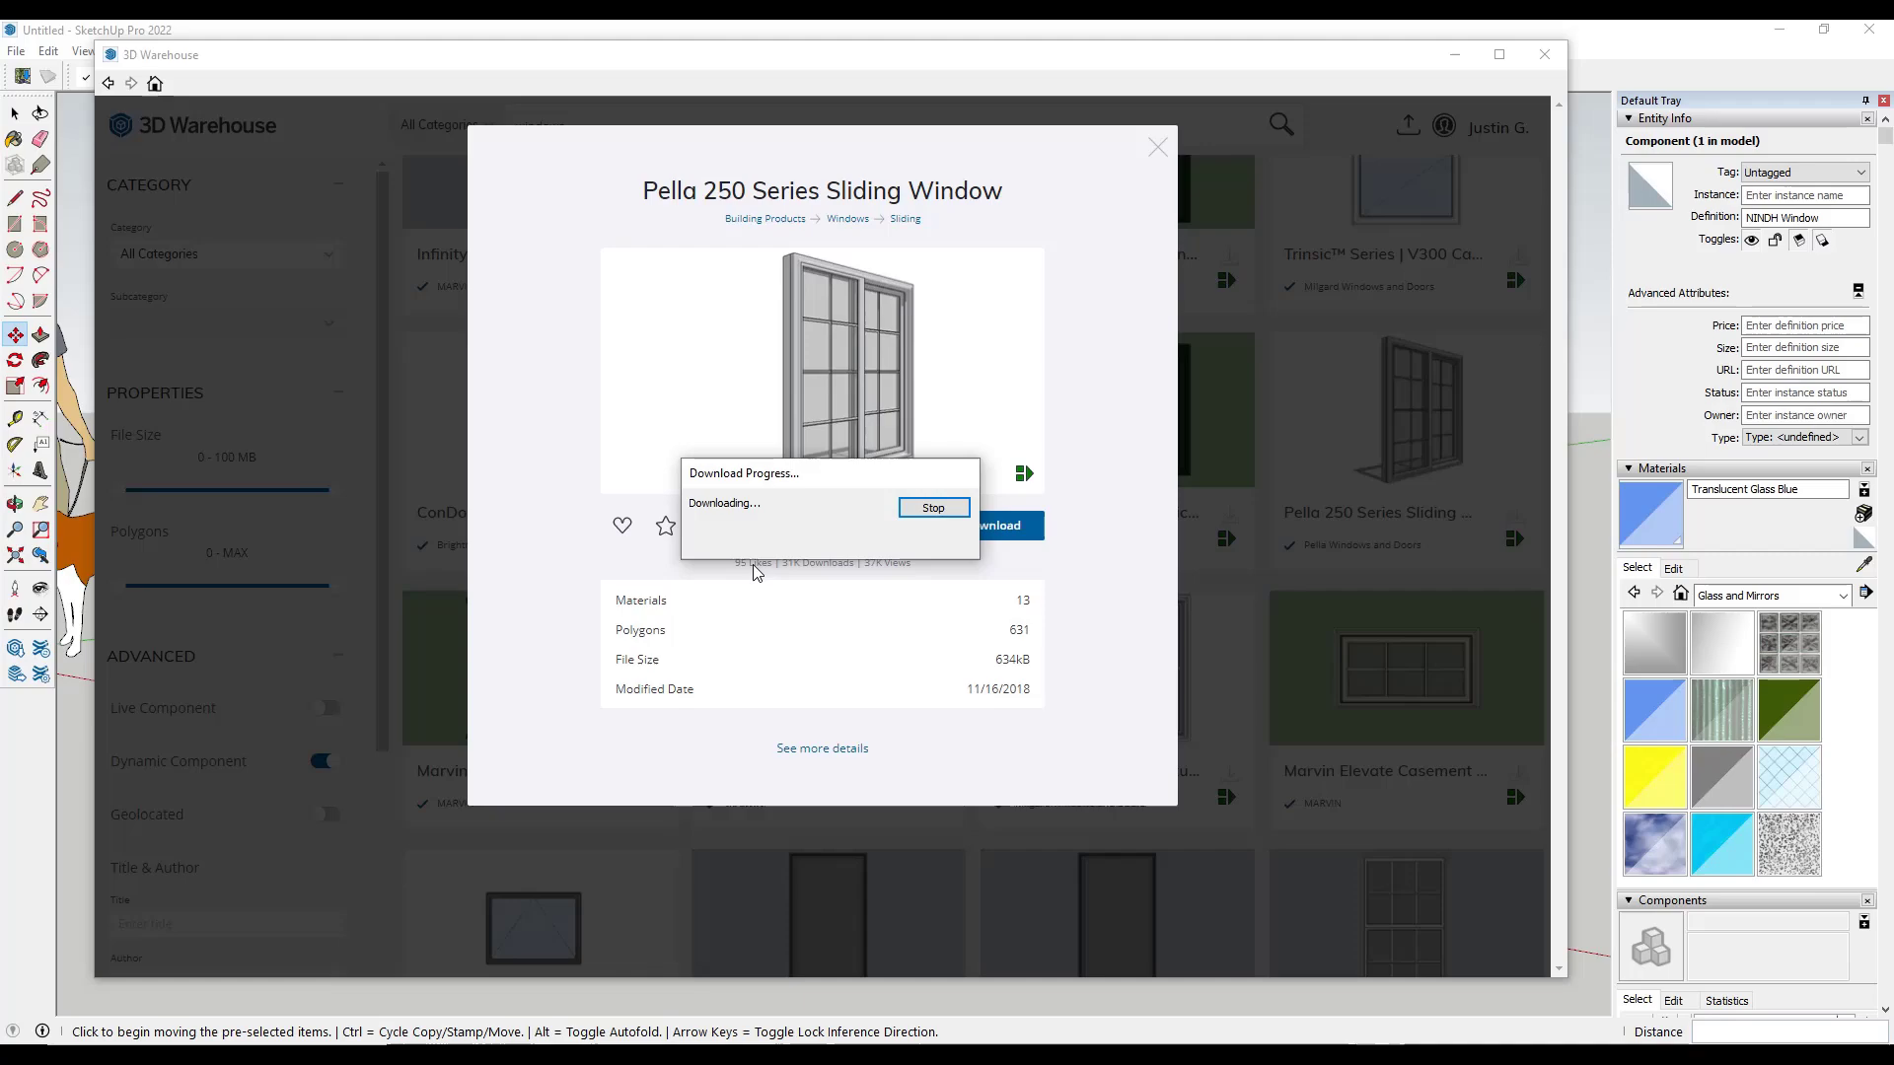
# - Place the Pella sliding window, then move it farther to the right
pyautogui.click(740, 784)
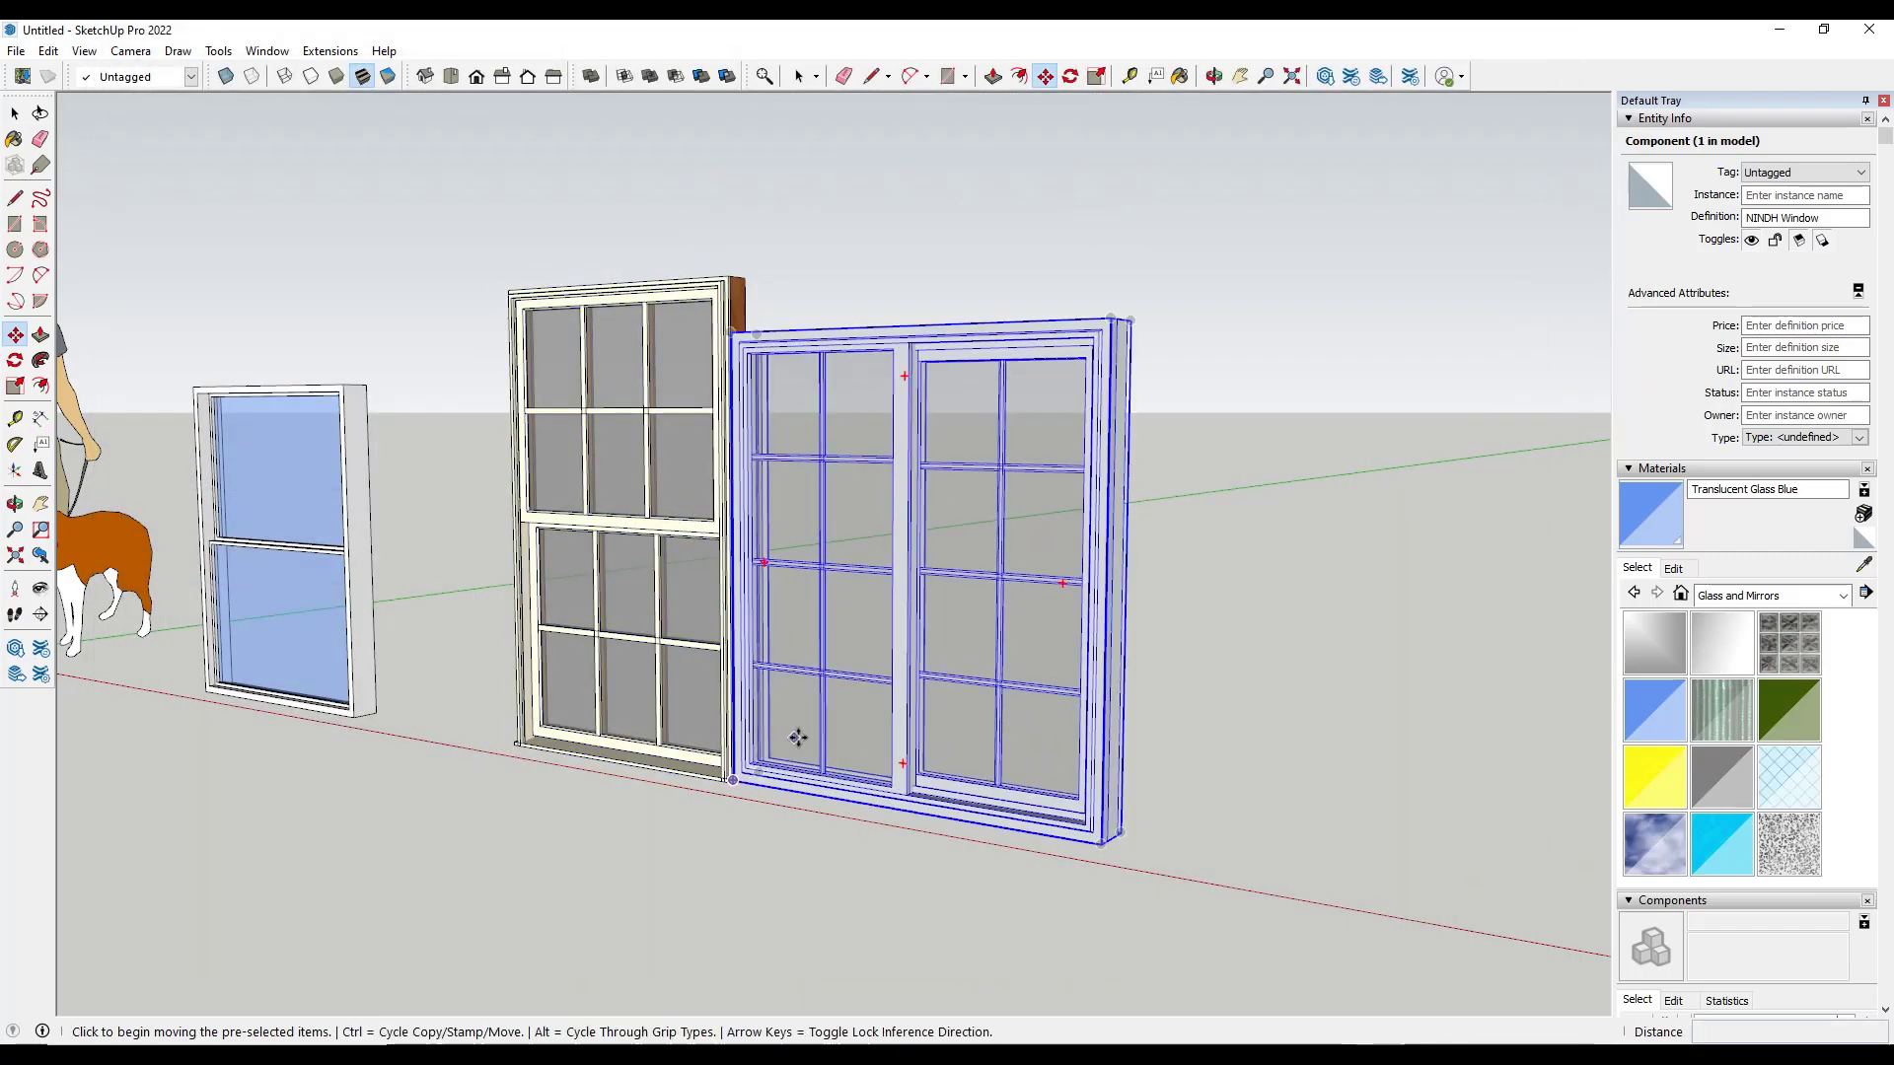
pyautogui.click(795, 740)
pyautogui.click(1141, 782)
pyautogui.scroll(-3, 1162, 523)
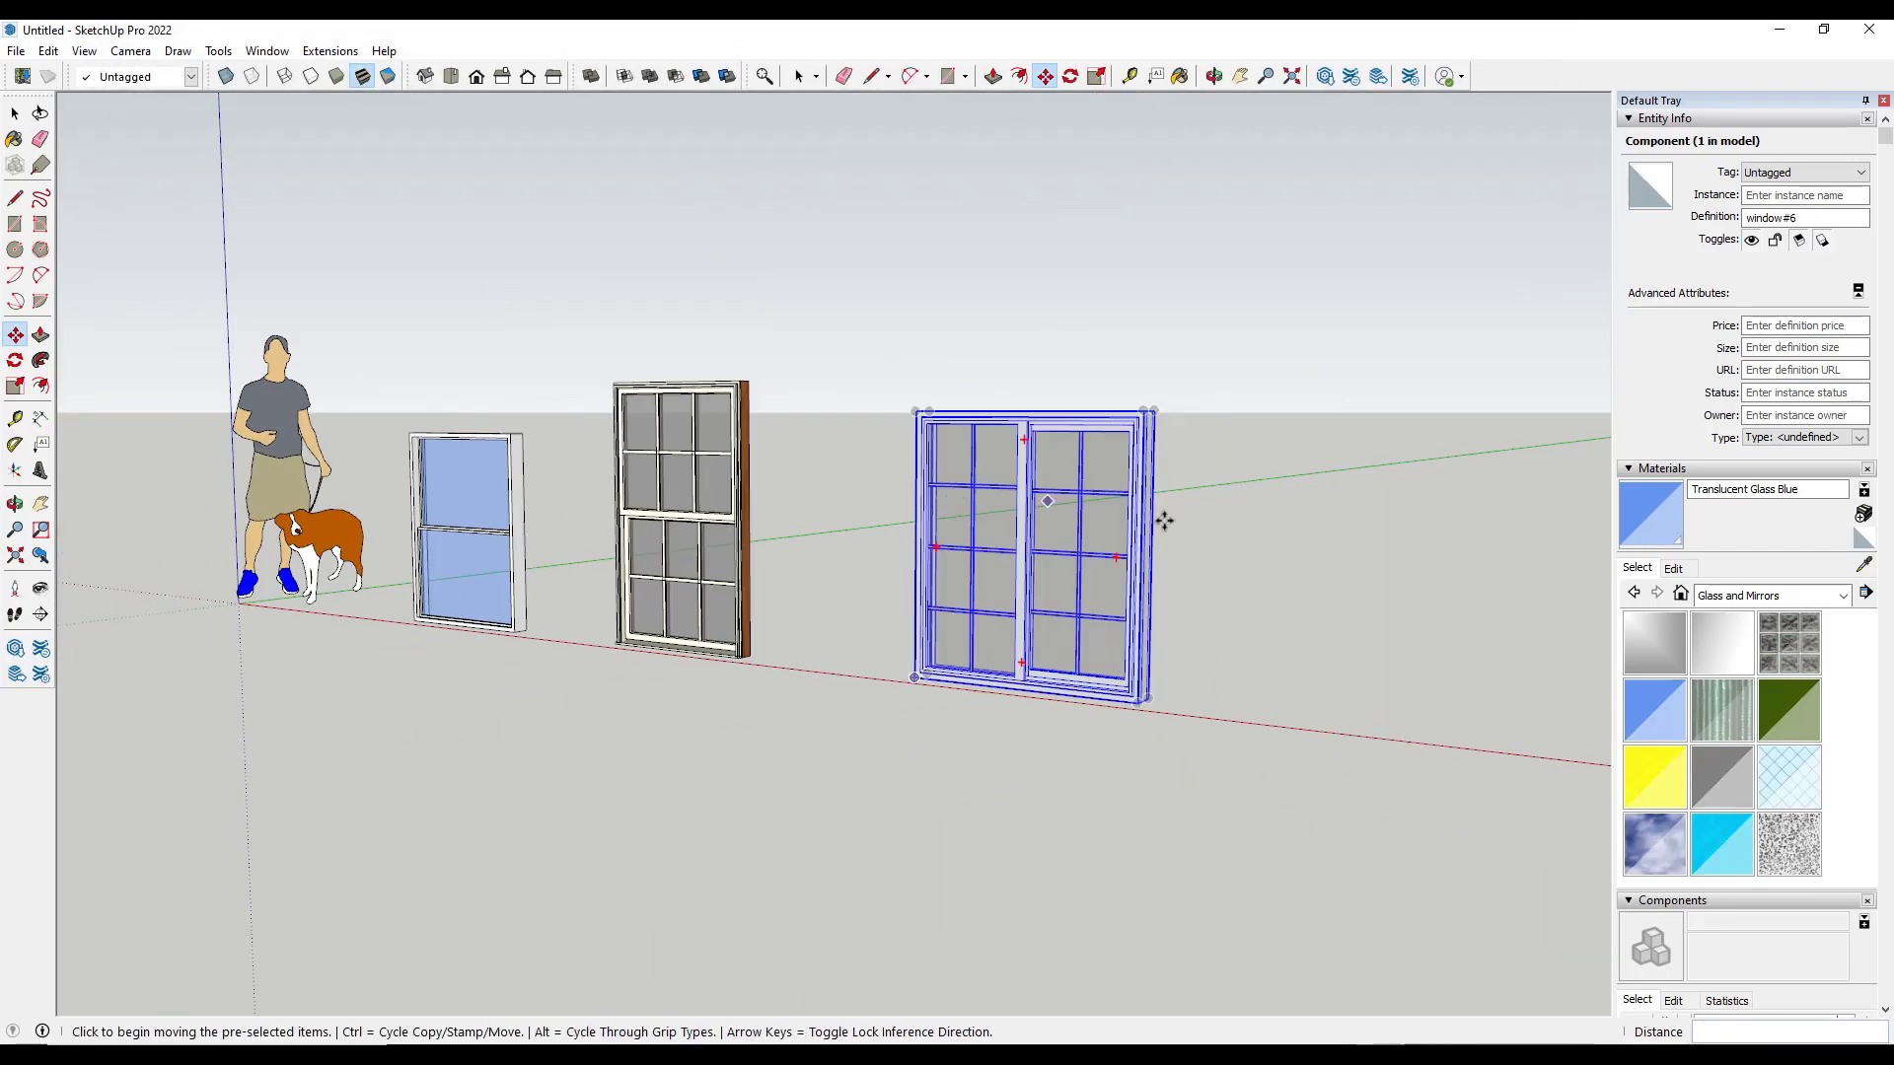
pyautogui.scroll(6, 980, 511)
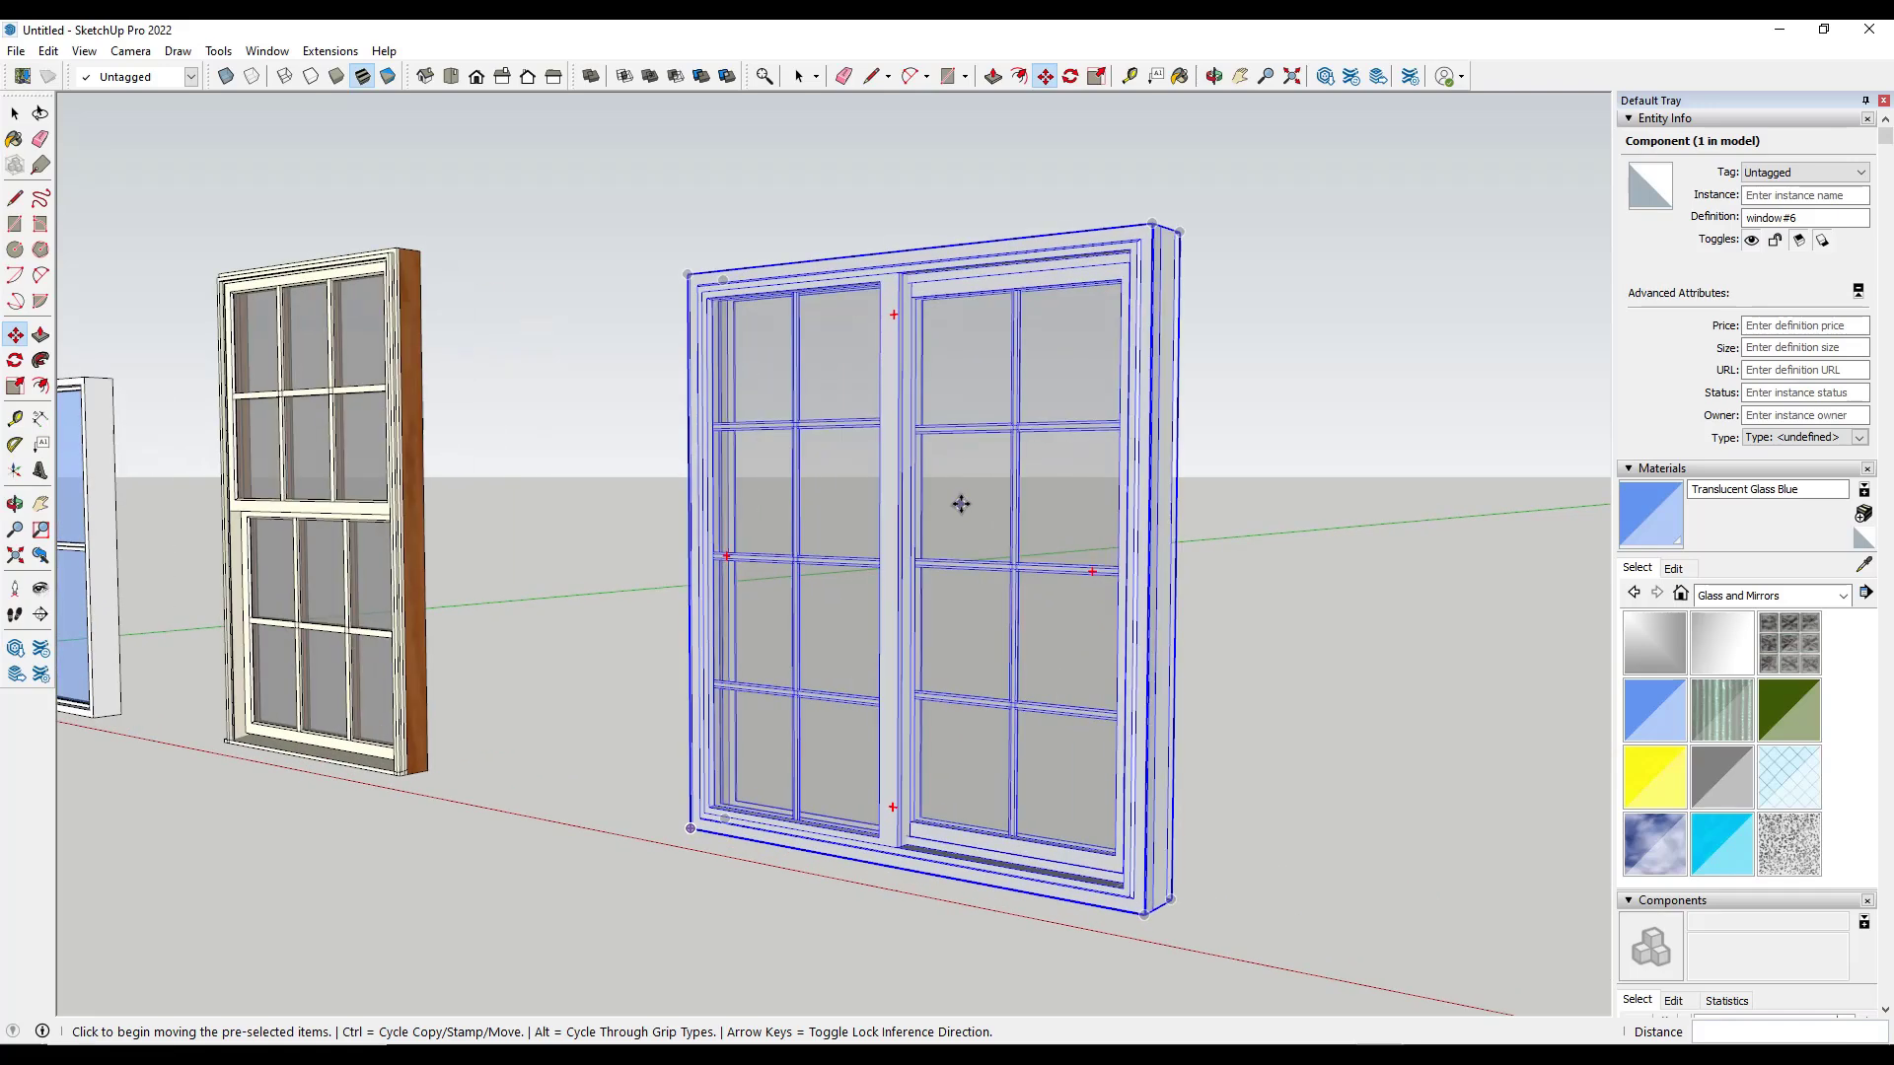
# - In Component Options, change the window operation from OX to XO and apply
pyautogui.rightClick(962, 508)
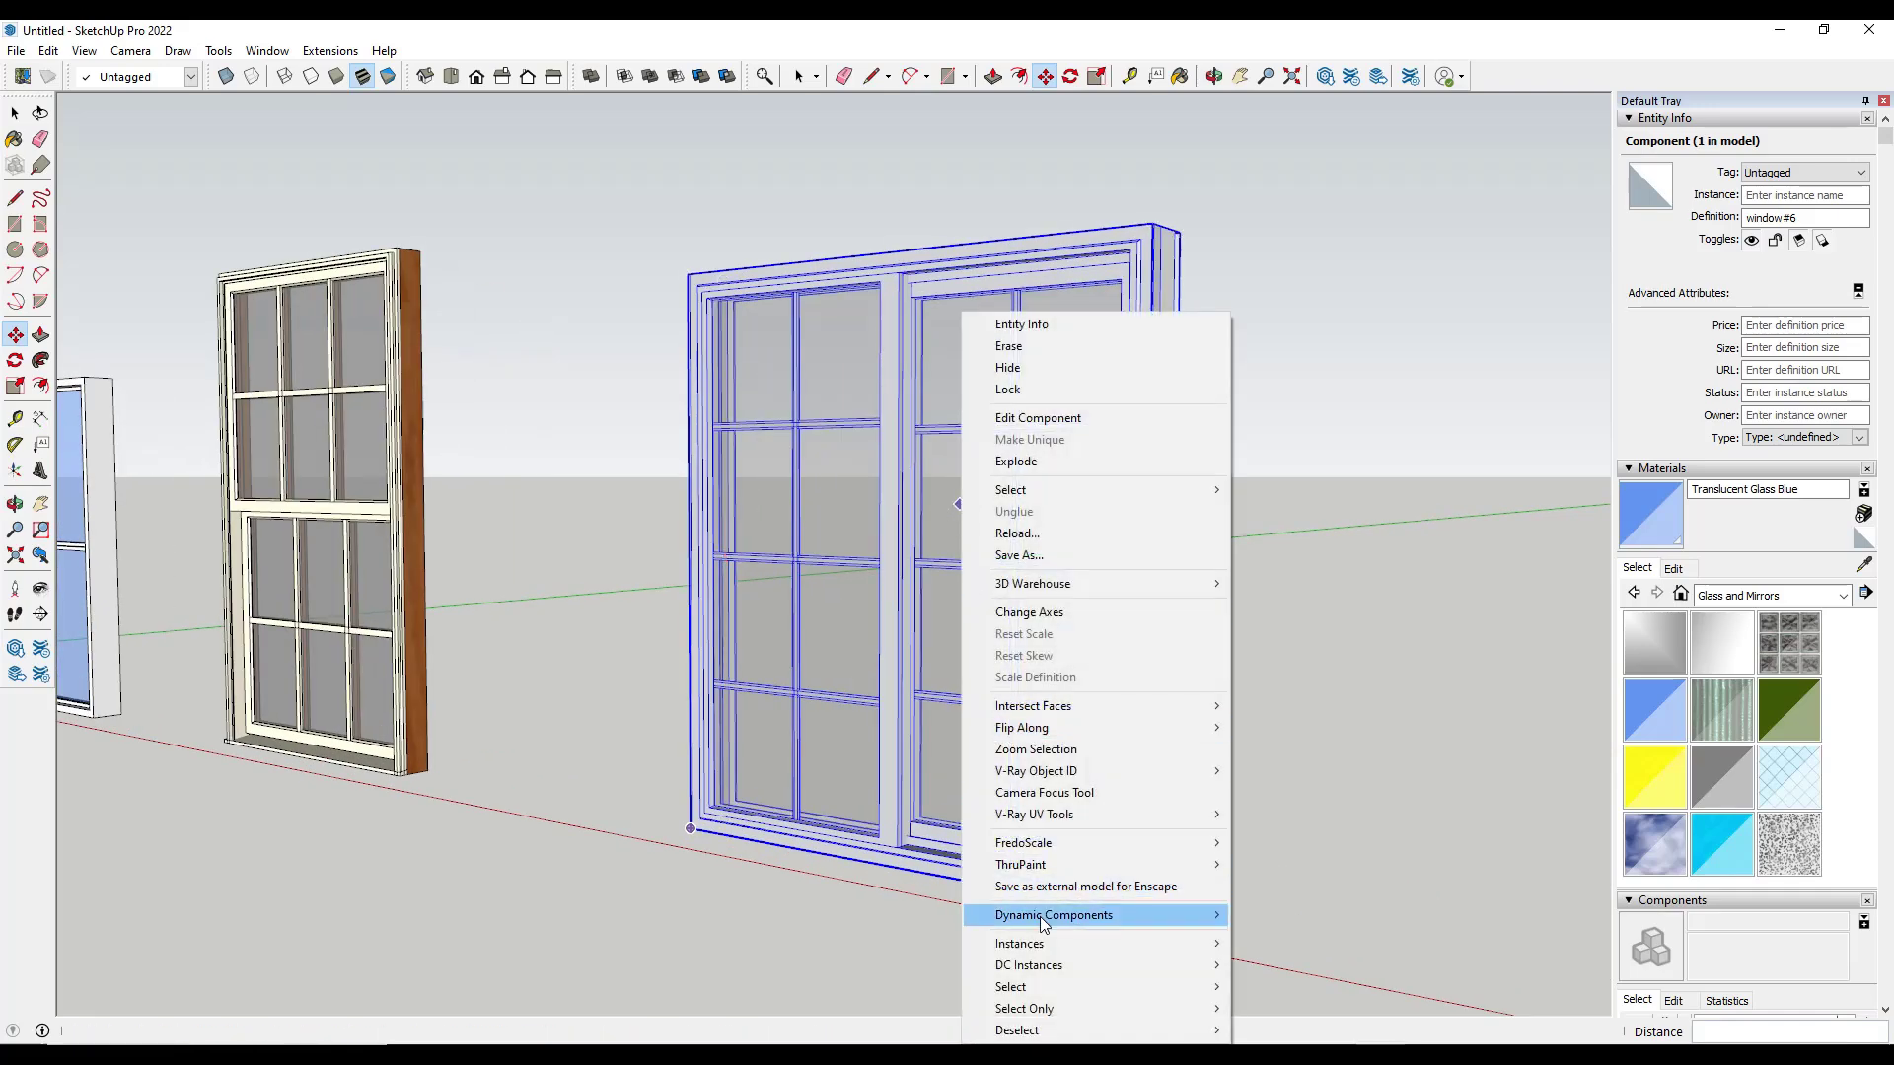
pyautogui.moveTo(1043, 922)
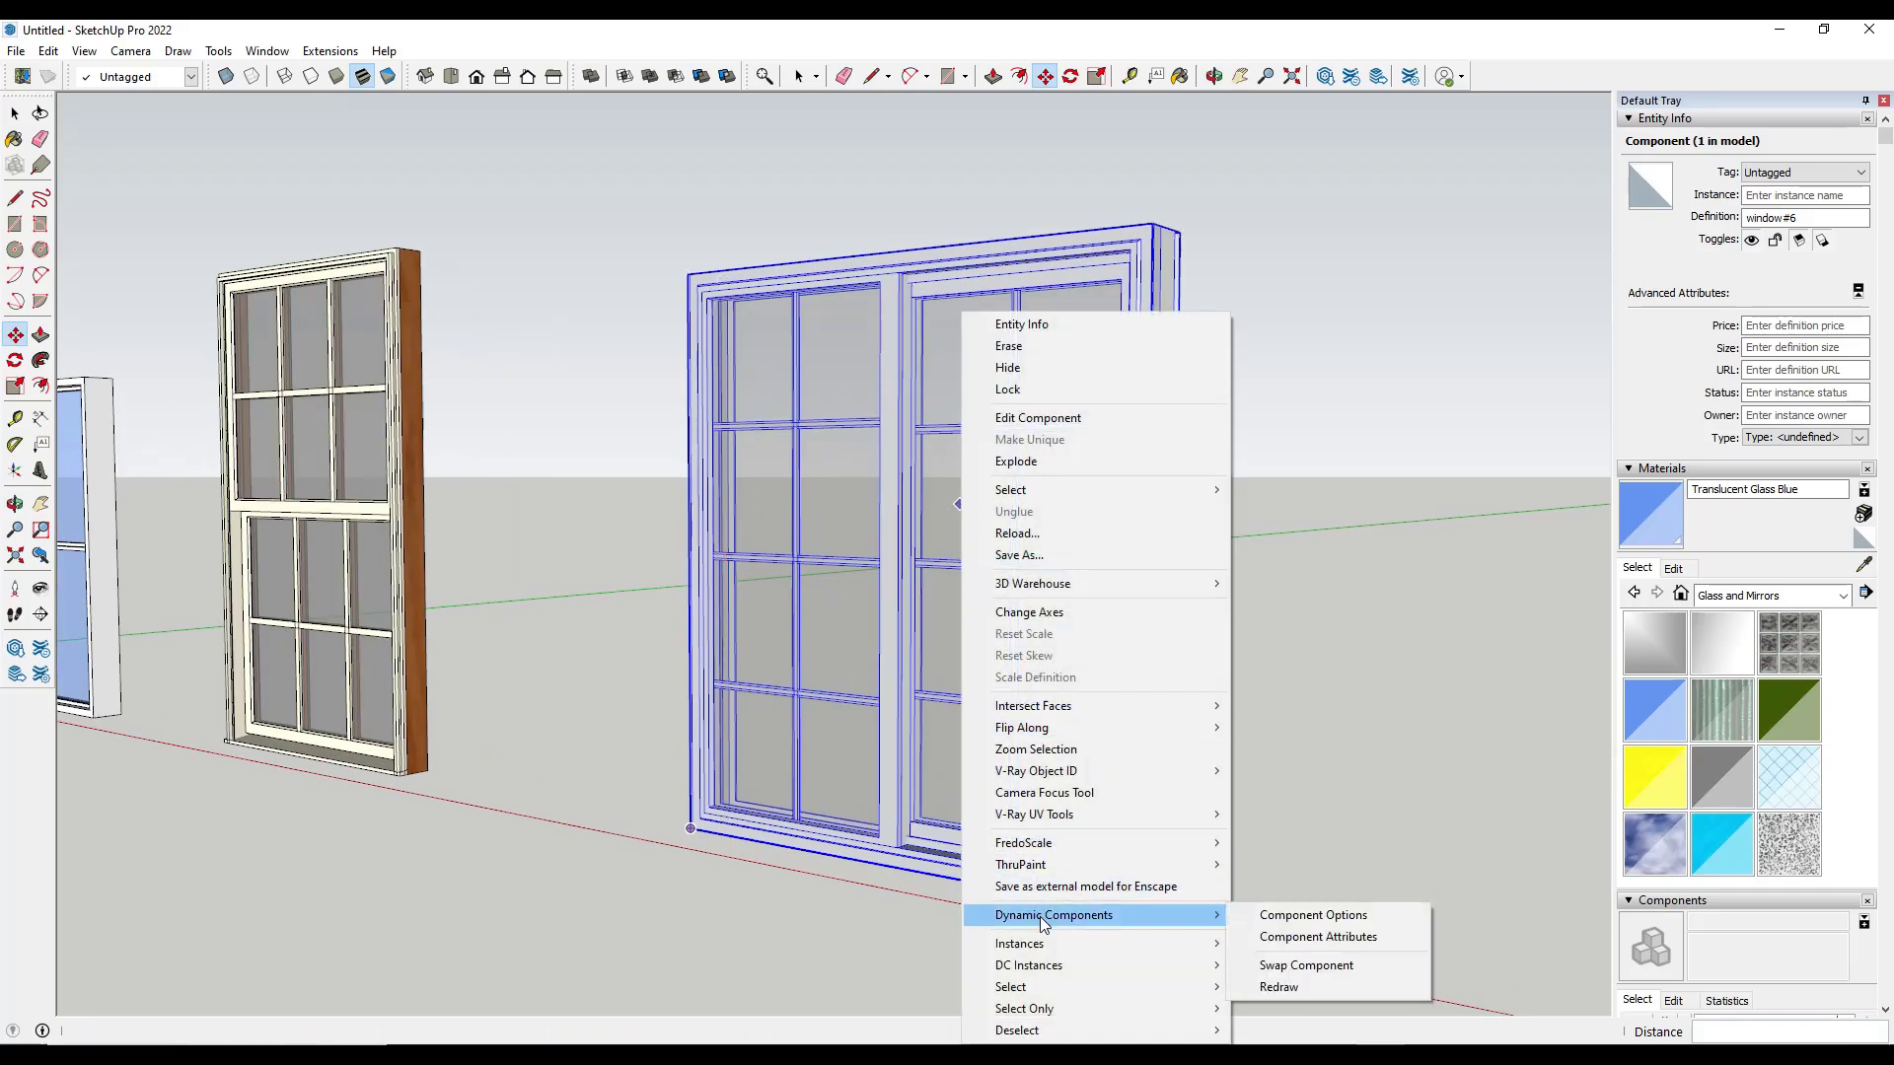
pyautogui.click(1283, 917)
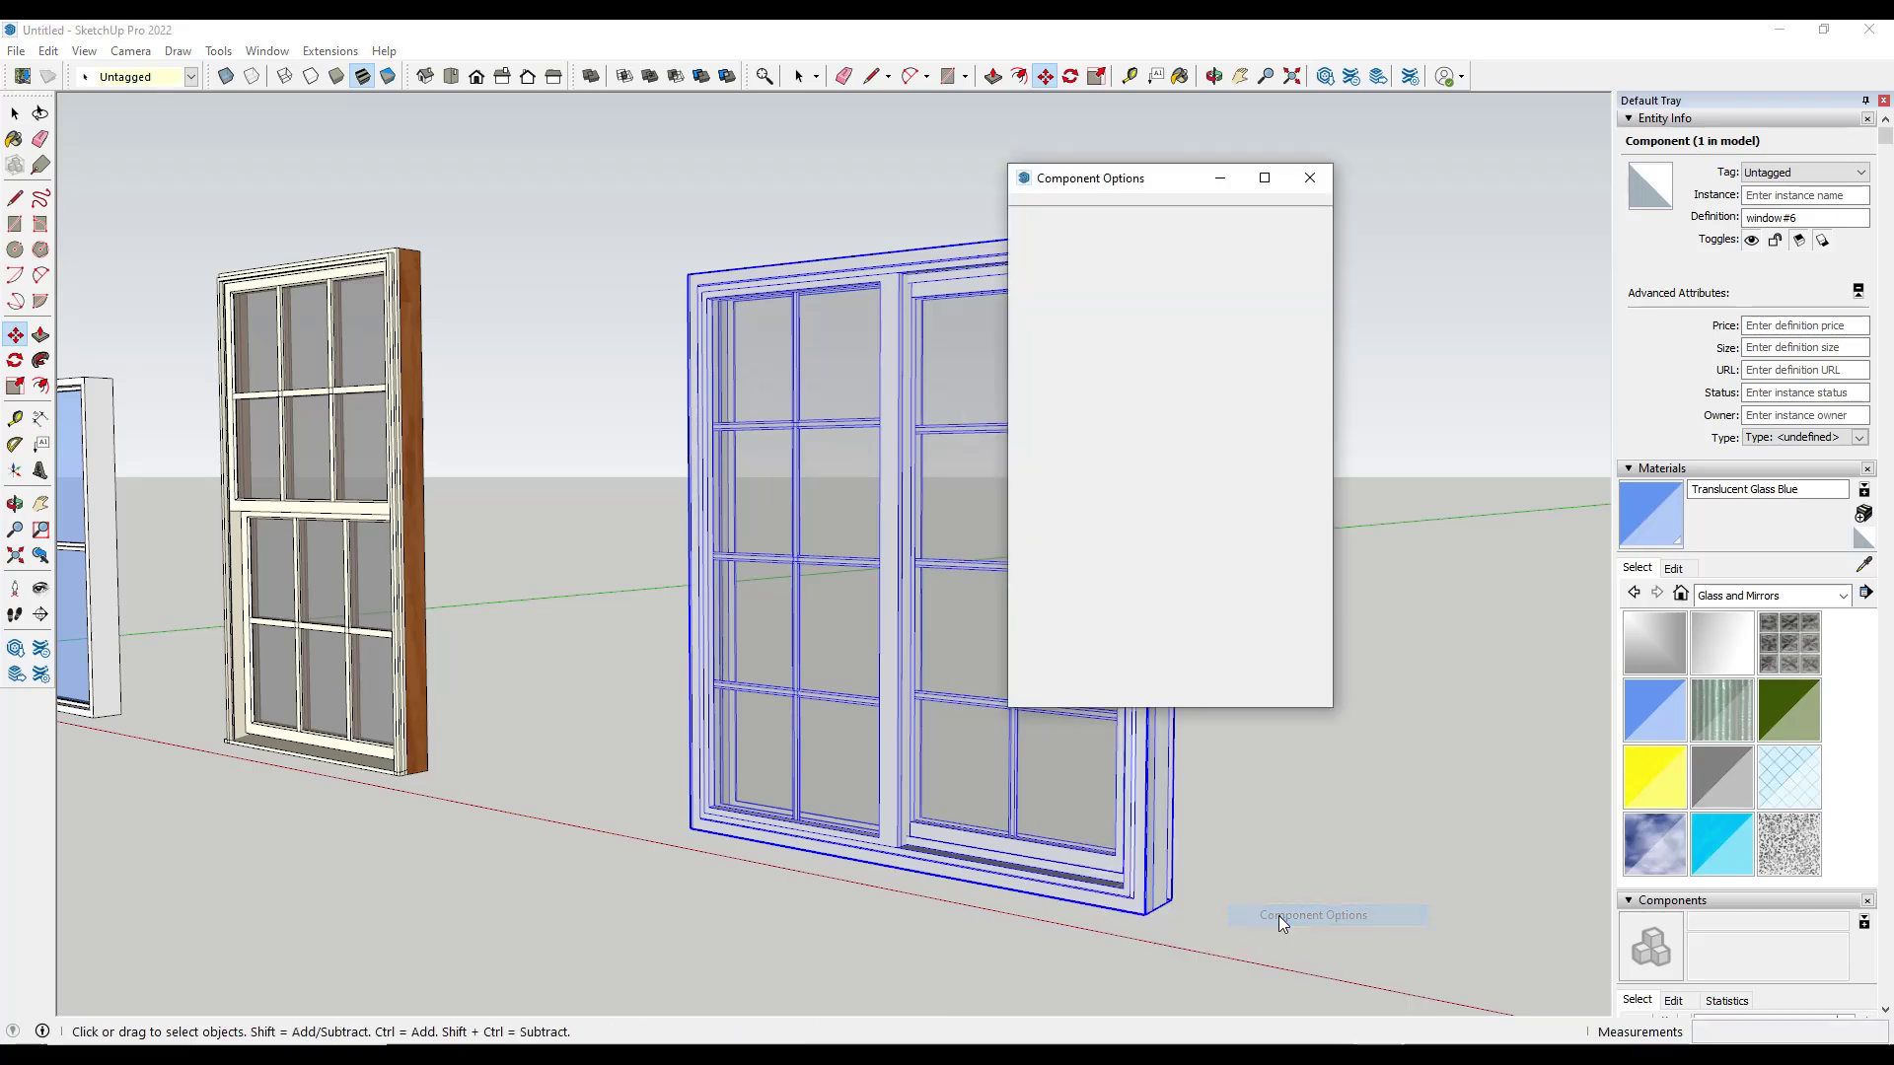
pyautogui.moveTo(1131, 192); pyautogui.dragTo(1333, 154)
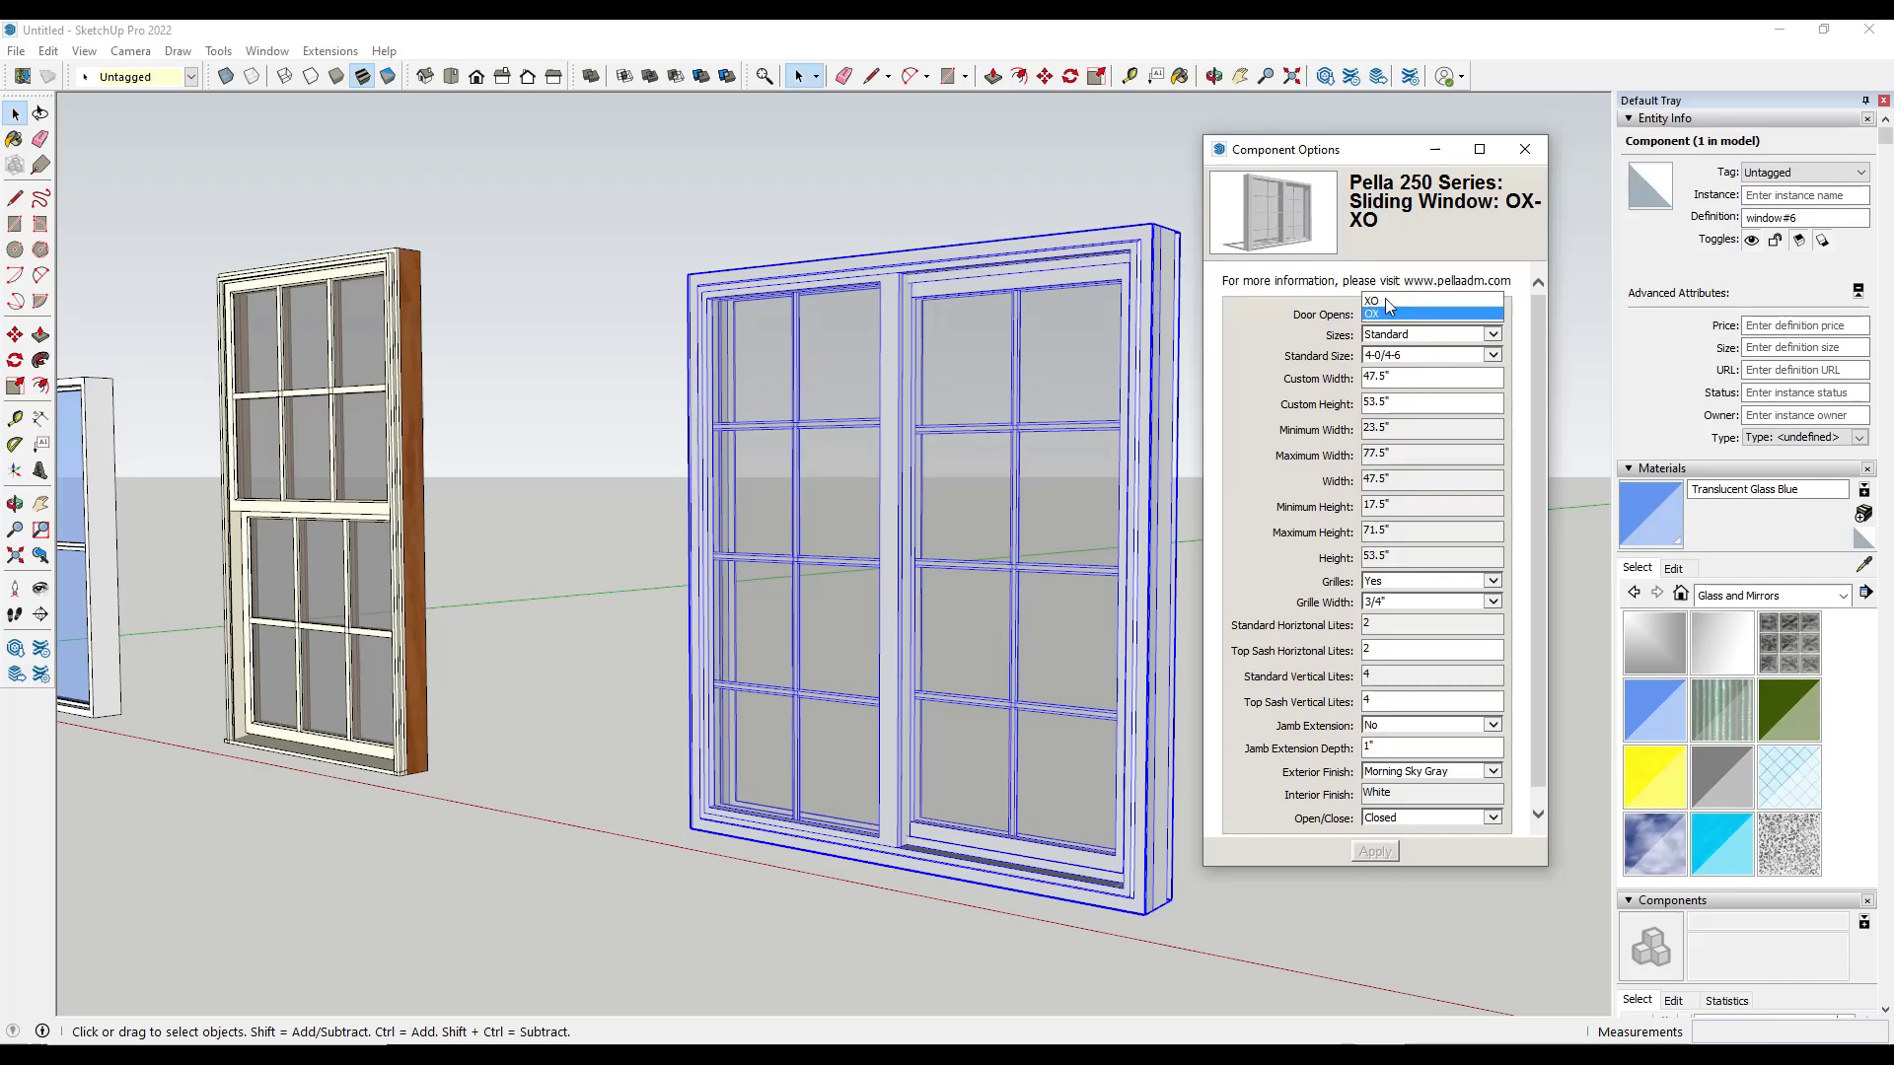
pyautogui.click(1411, 301)
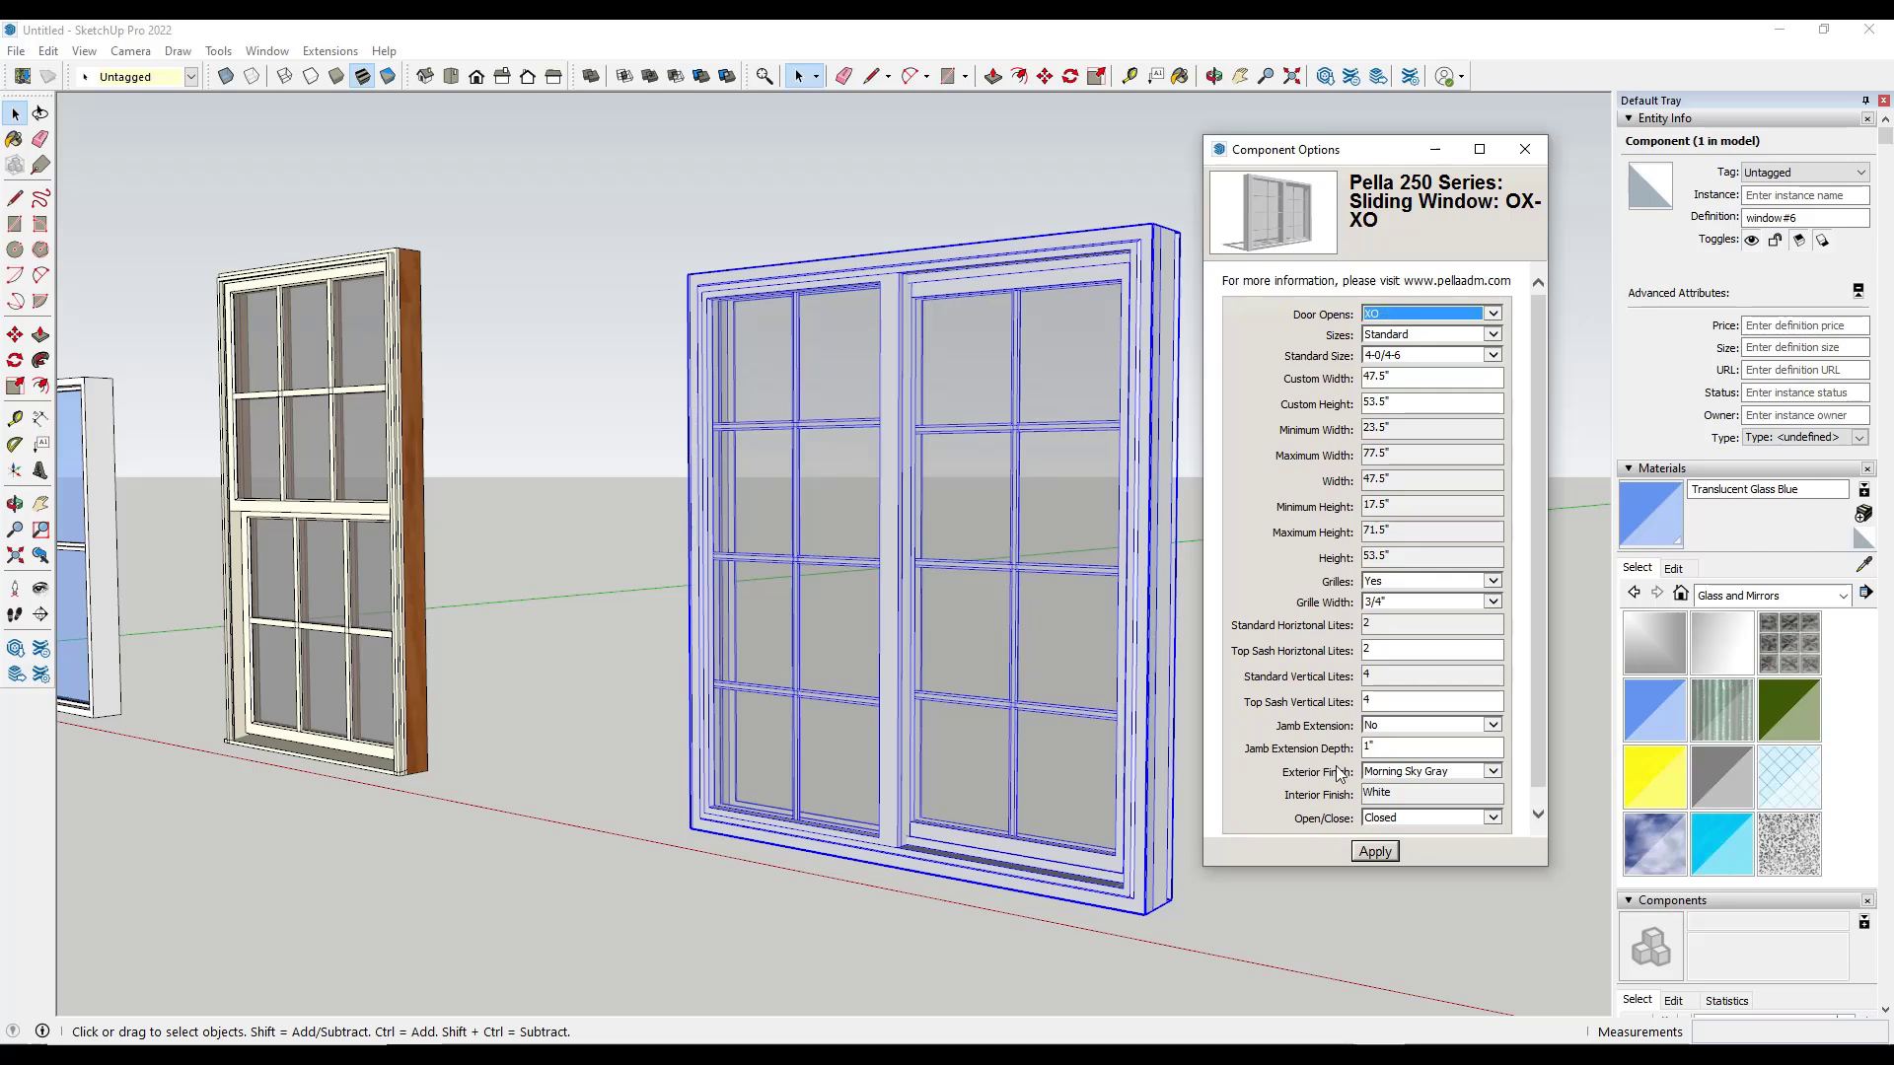
pyautogui.click(1375, 852)
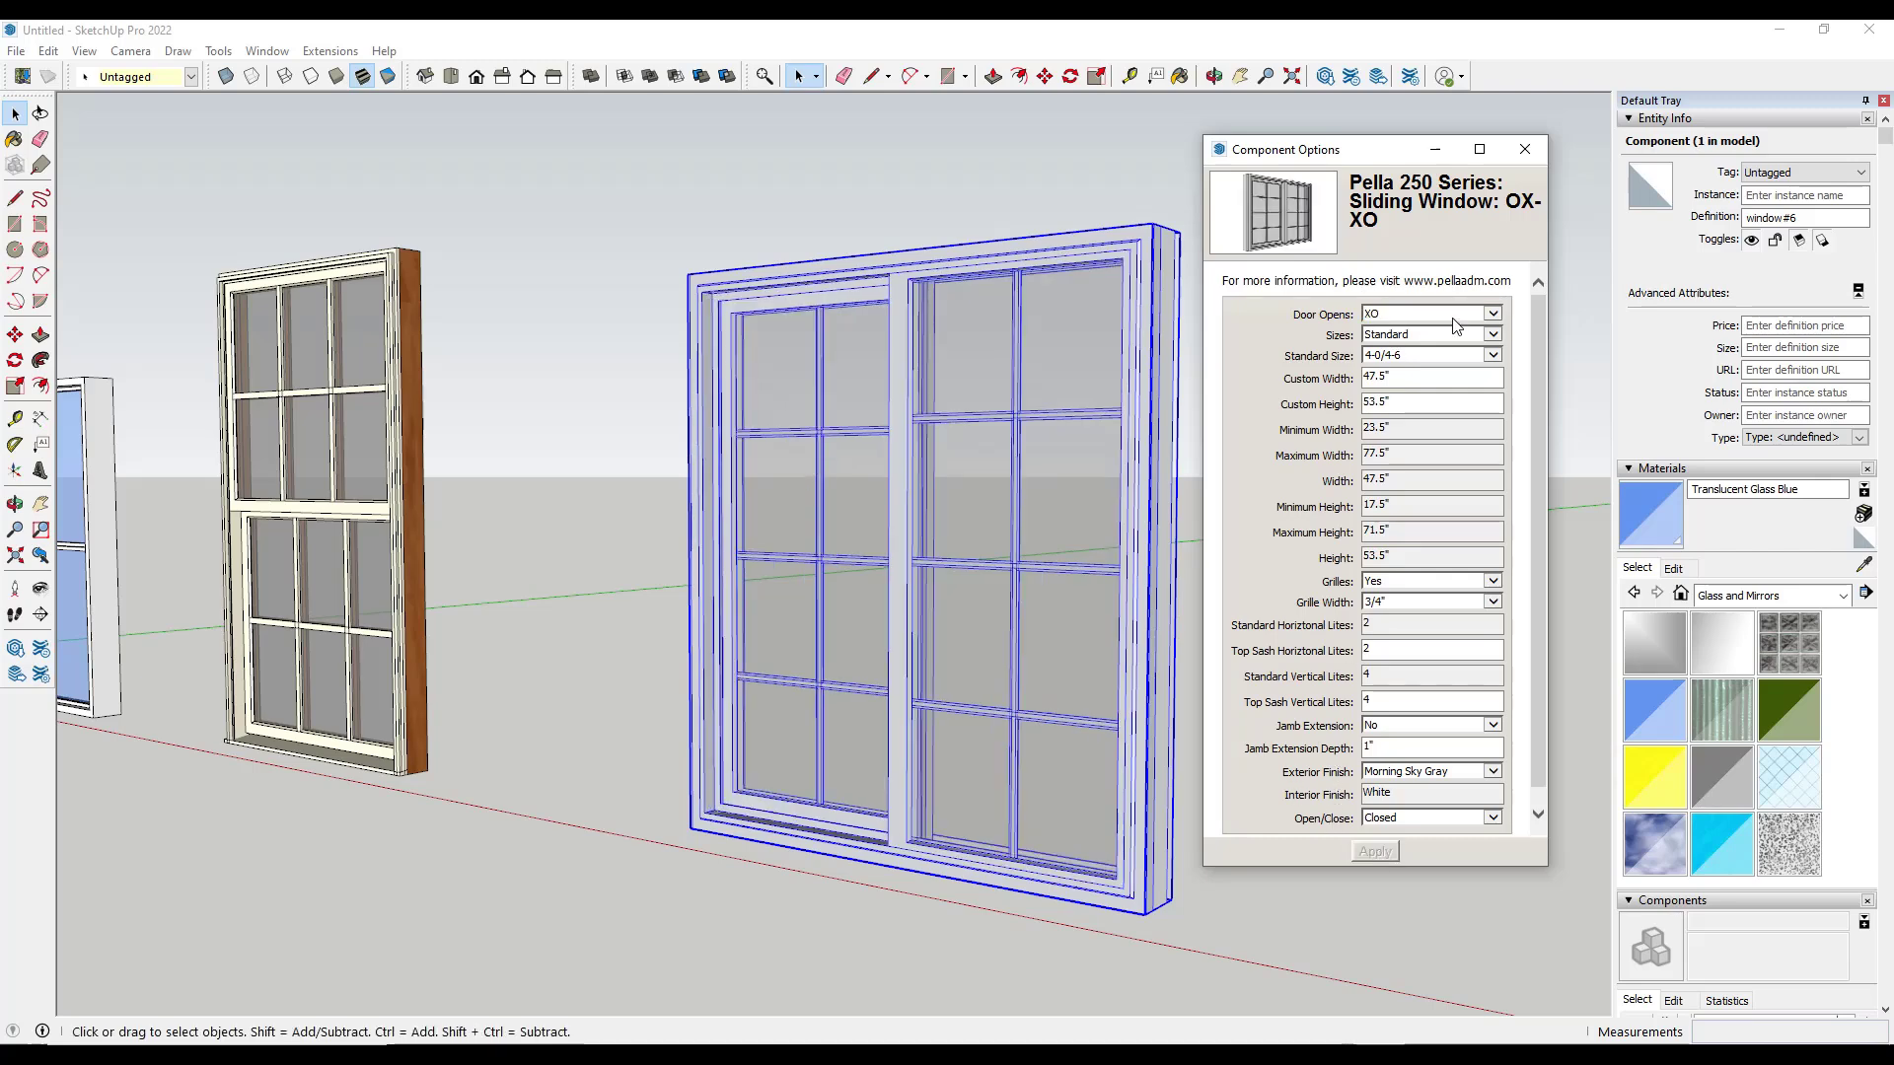
# - Set the window to the 6-0/3-6 standard size and apply
pyautogui.click(1422, 337)
pyautogui.click(1415, 357)
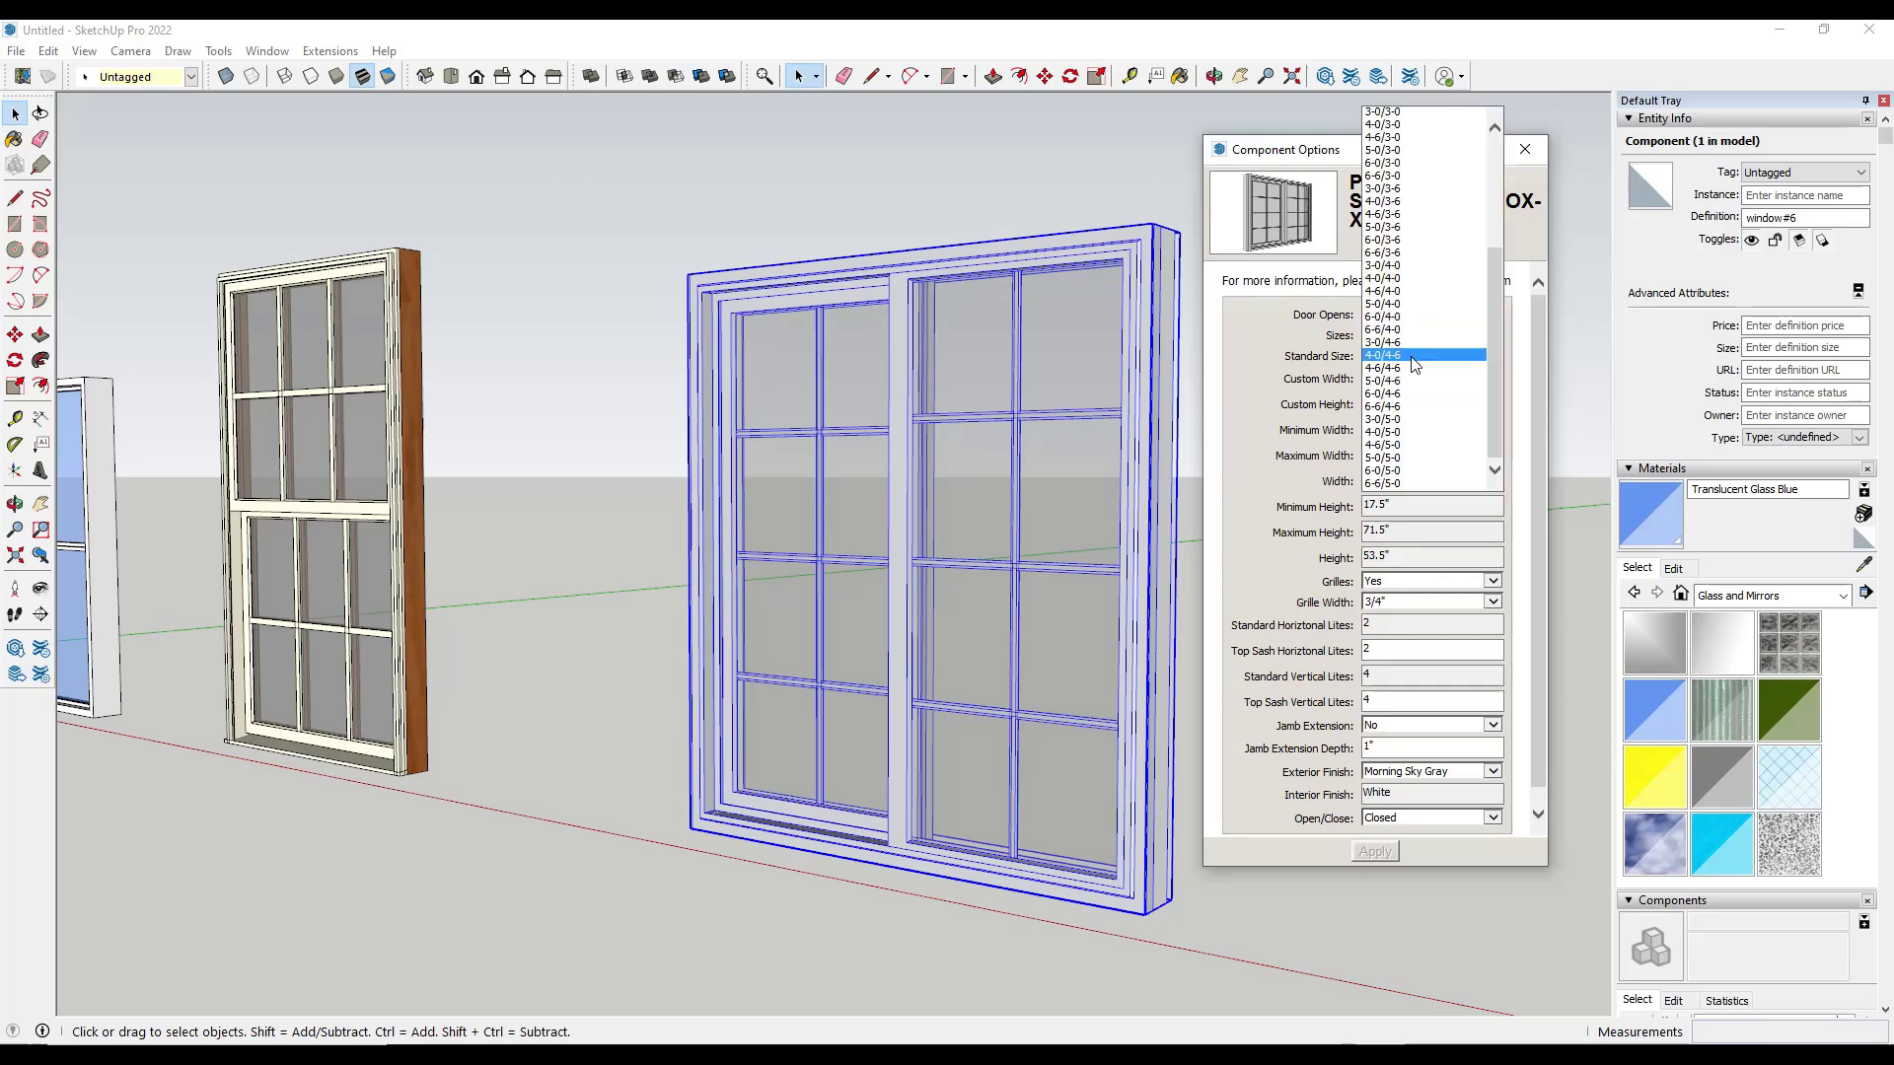
pyautogui.click(1407, 240)
pyautogui.click(1373, 853)
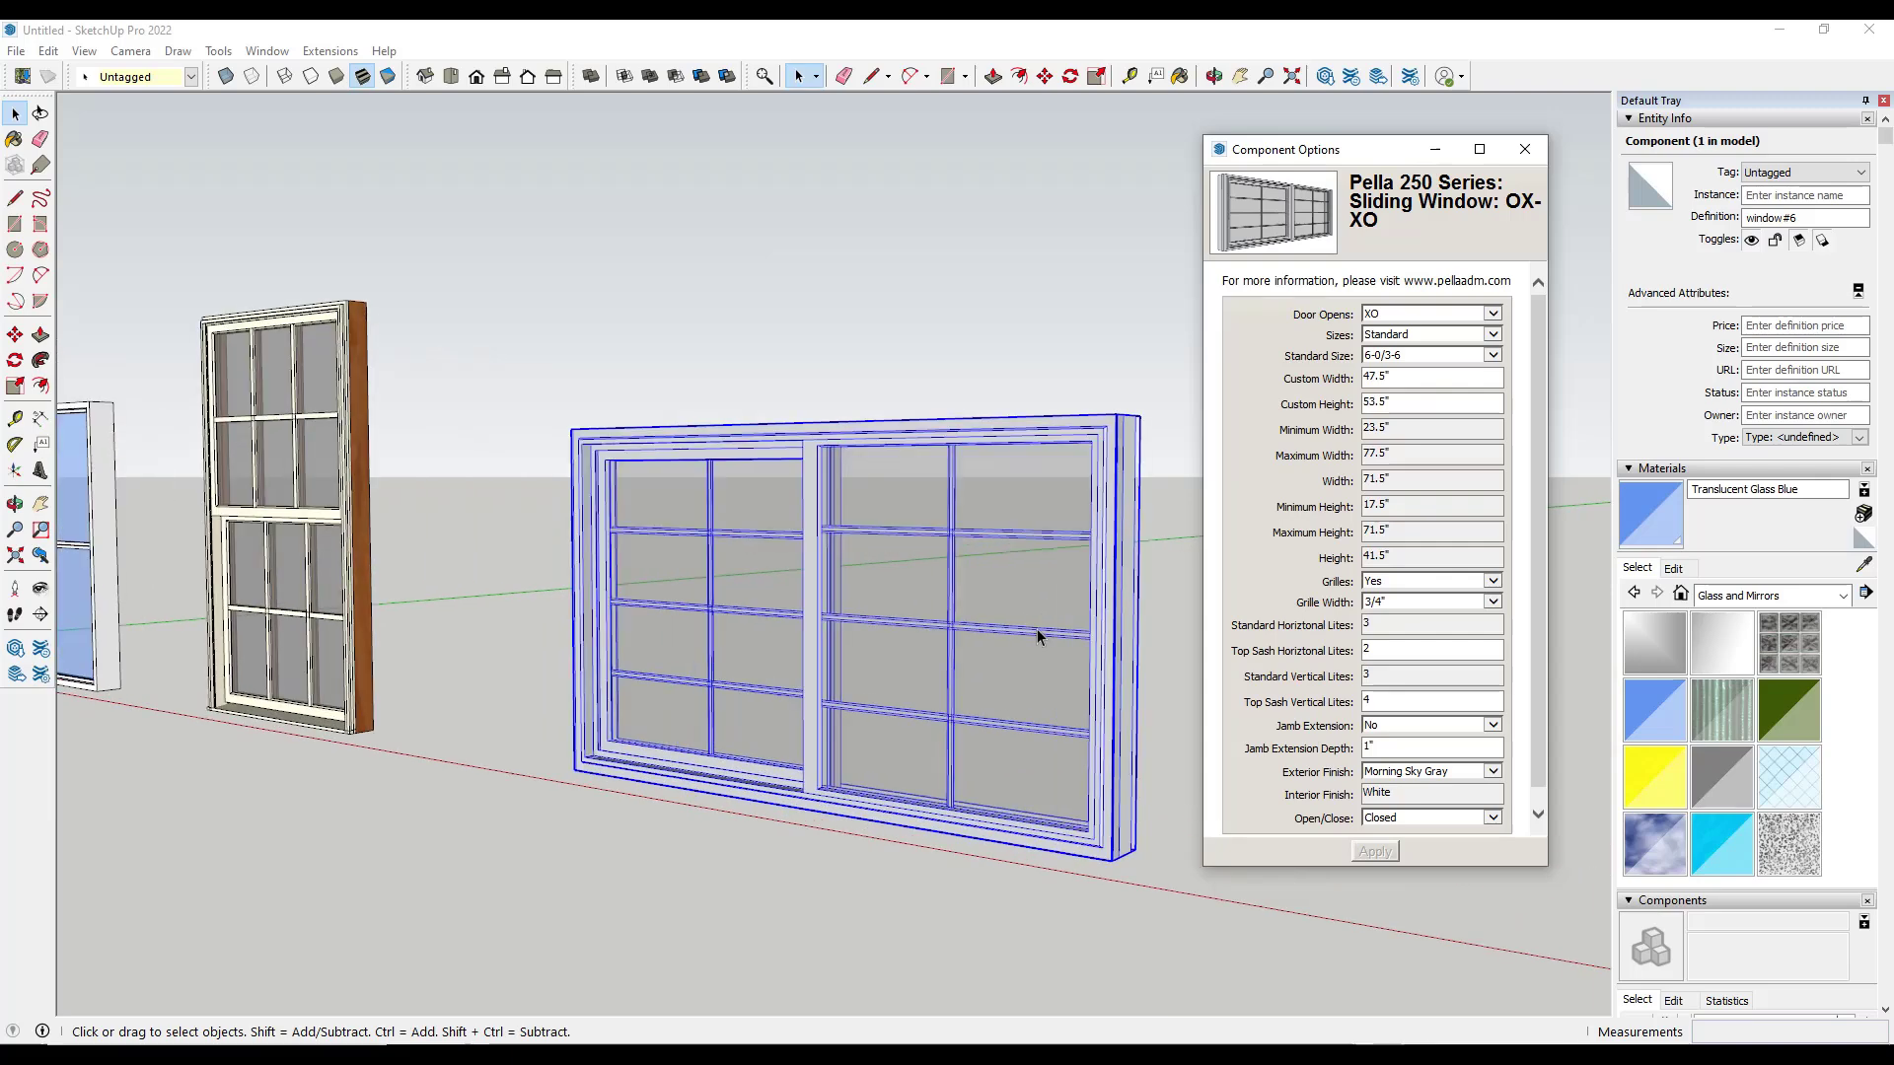
pyautogui.moveTo(1038, 631); pyautogui.dragTo(1127, 550, button='middle')
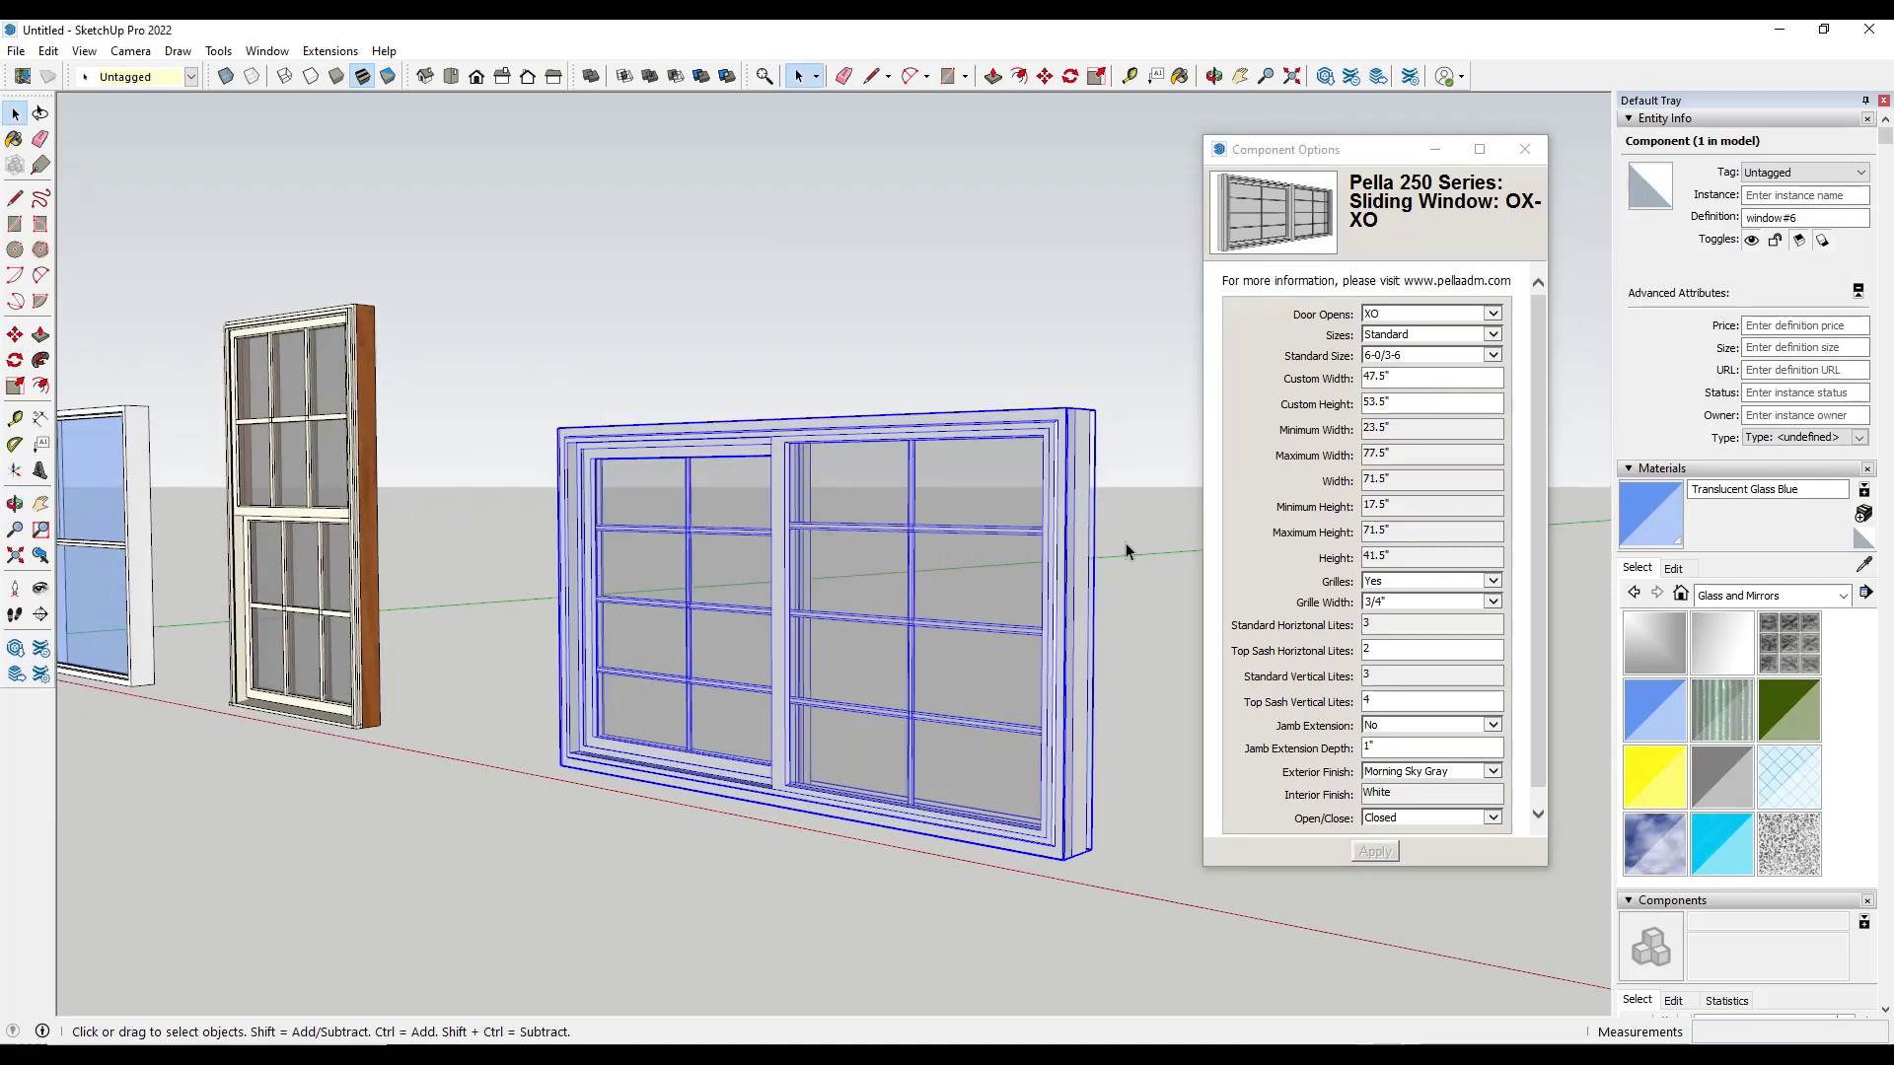
# - Switch sizing to Custom with width 48 and height 60, and apply
pyautogui.click(1401, 345)
pyautogui.click(1401, 362)
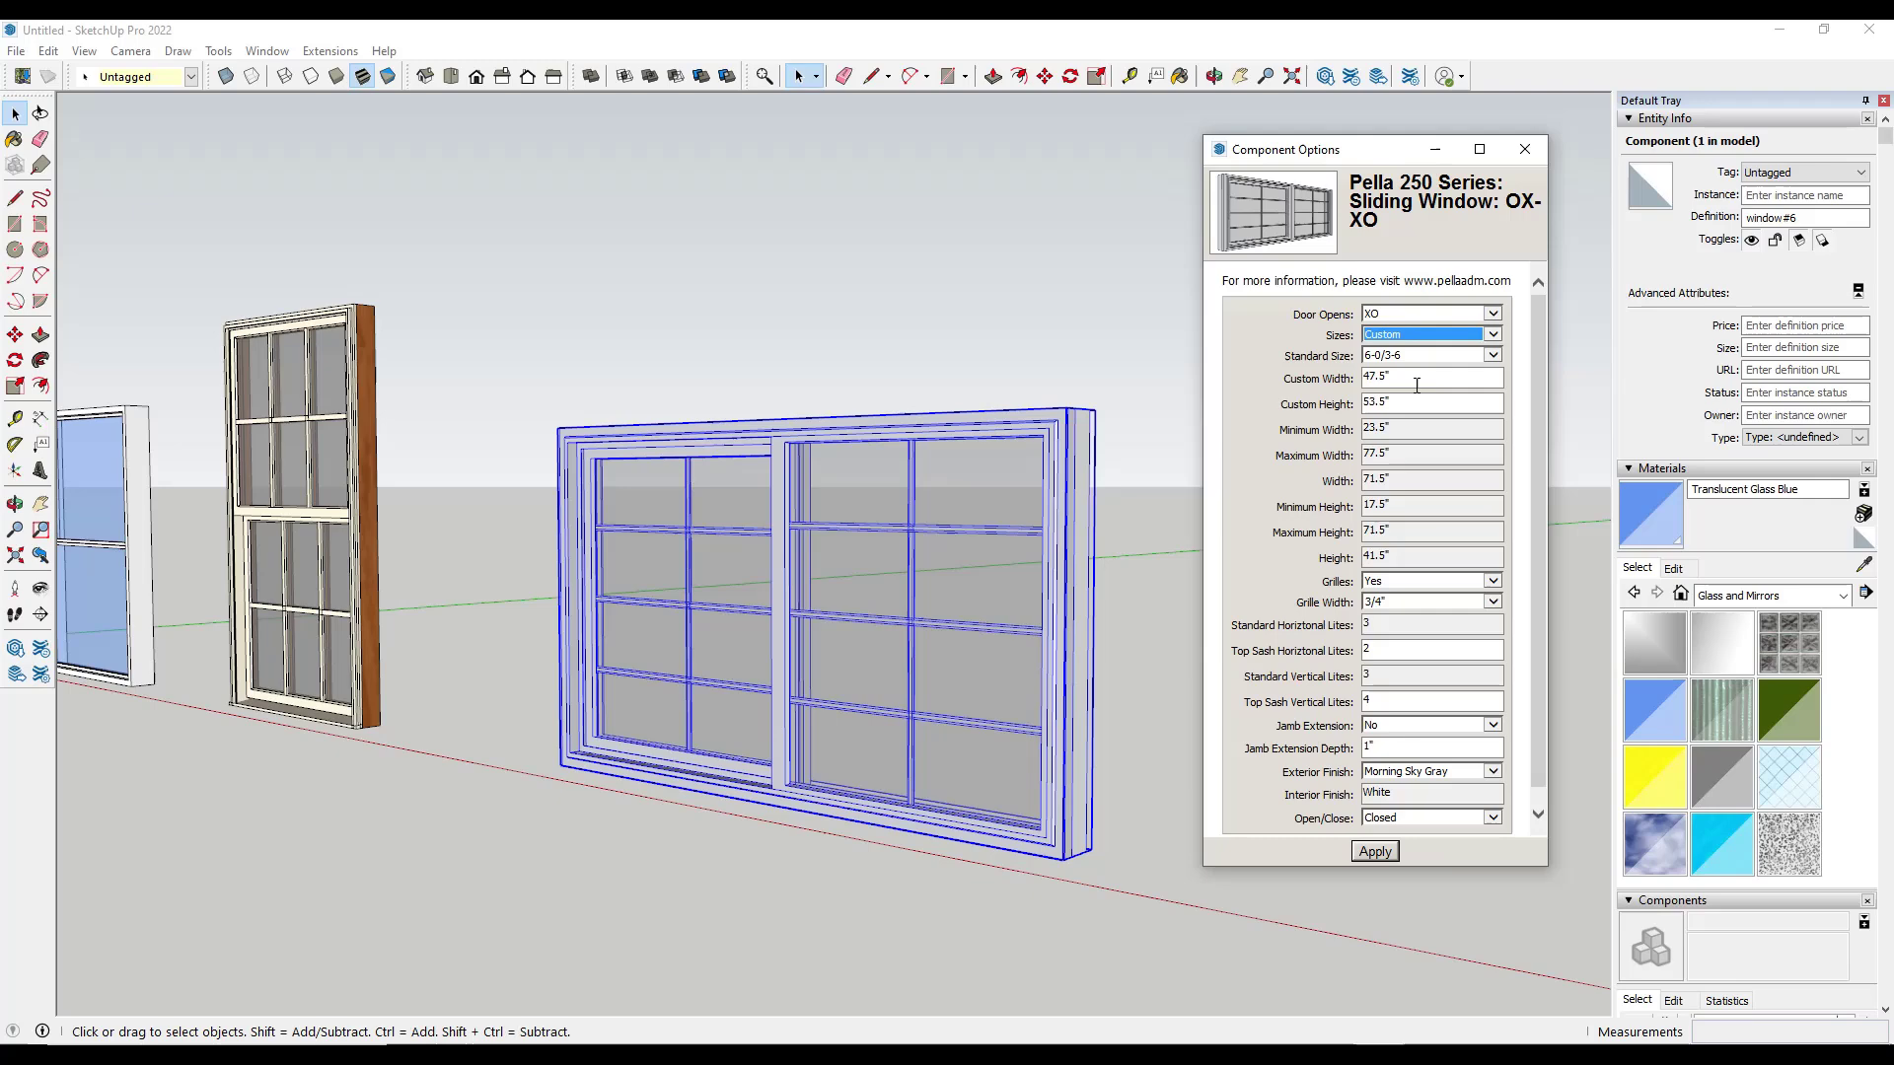
pyautogui.click(1412, 380)
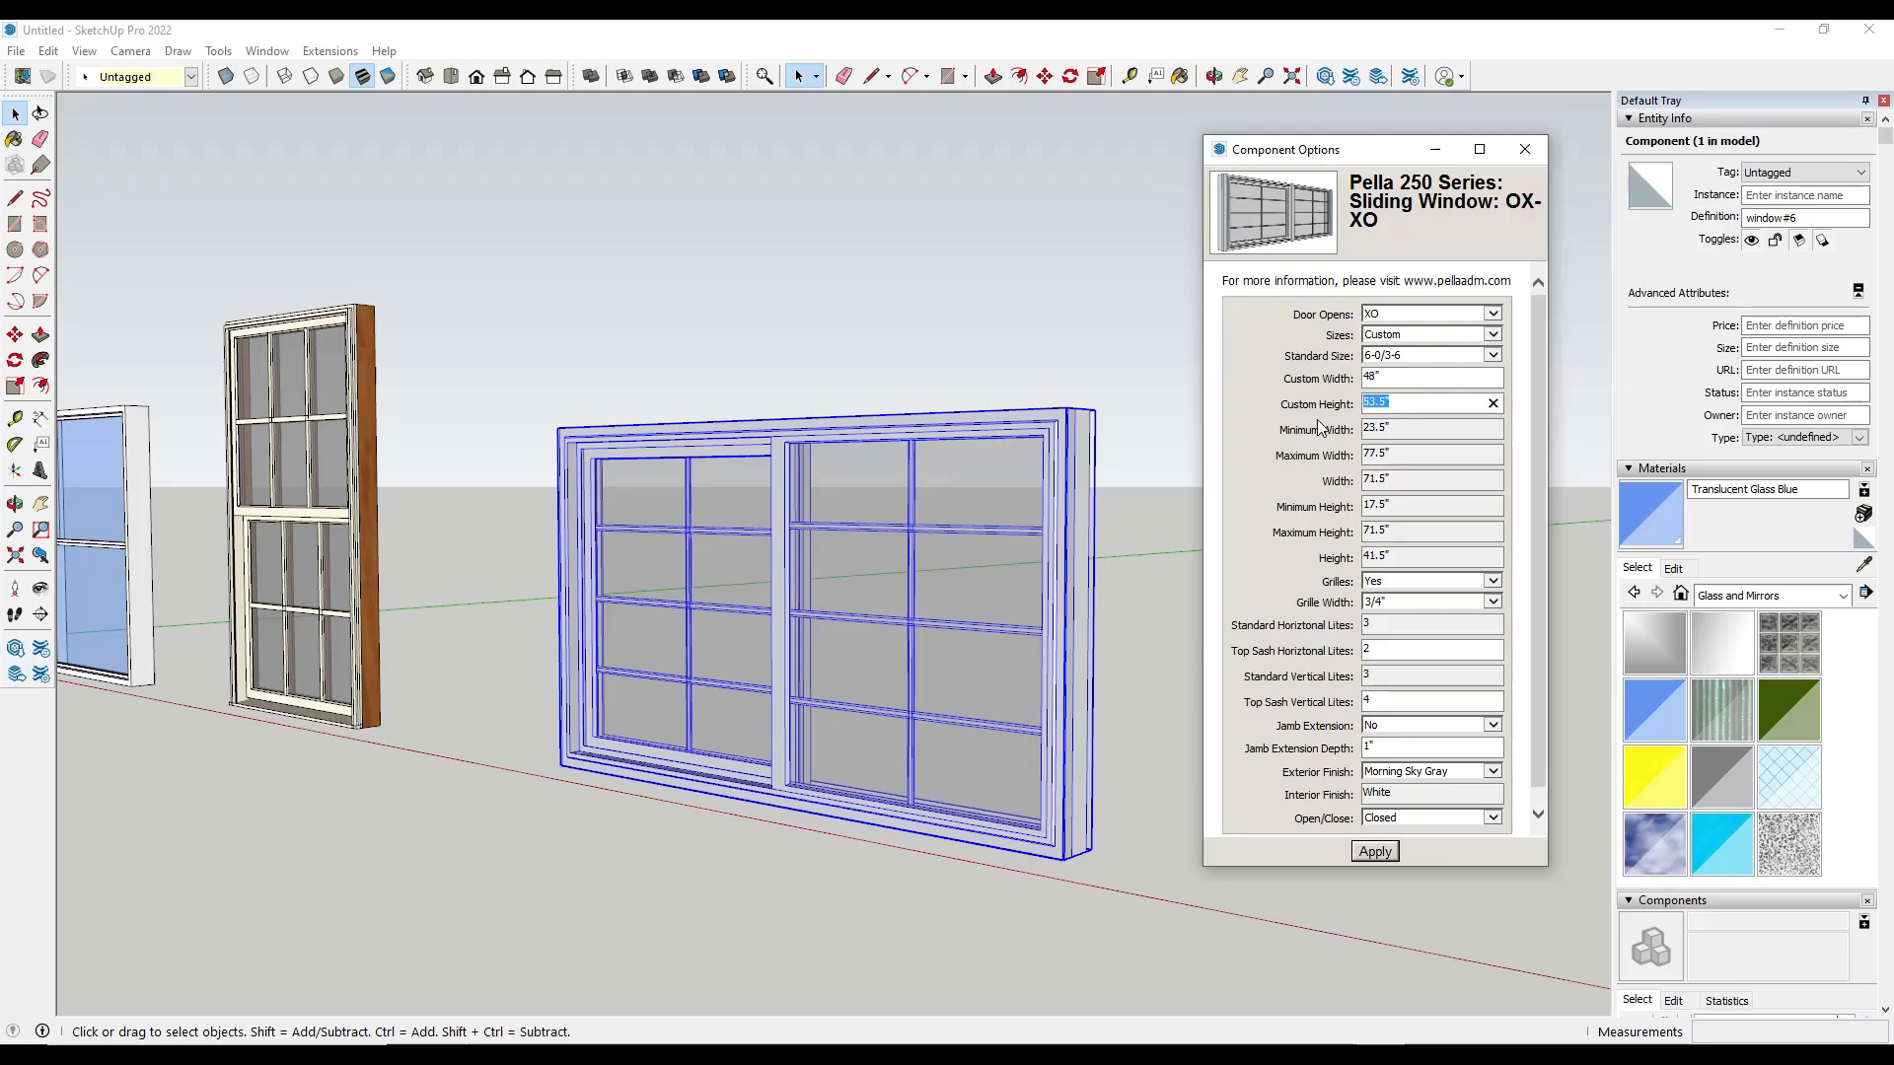
pyautogui.write('60')
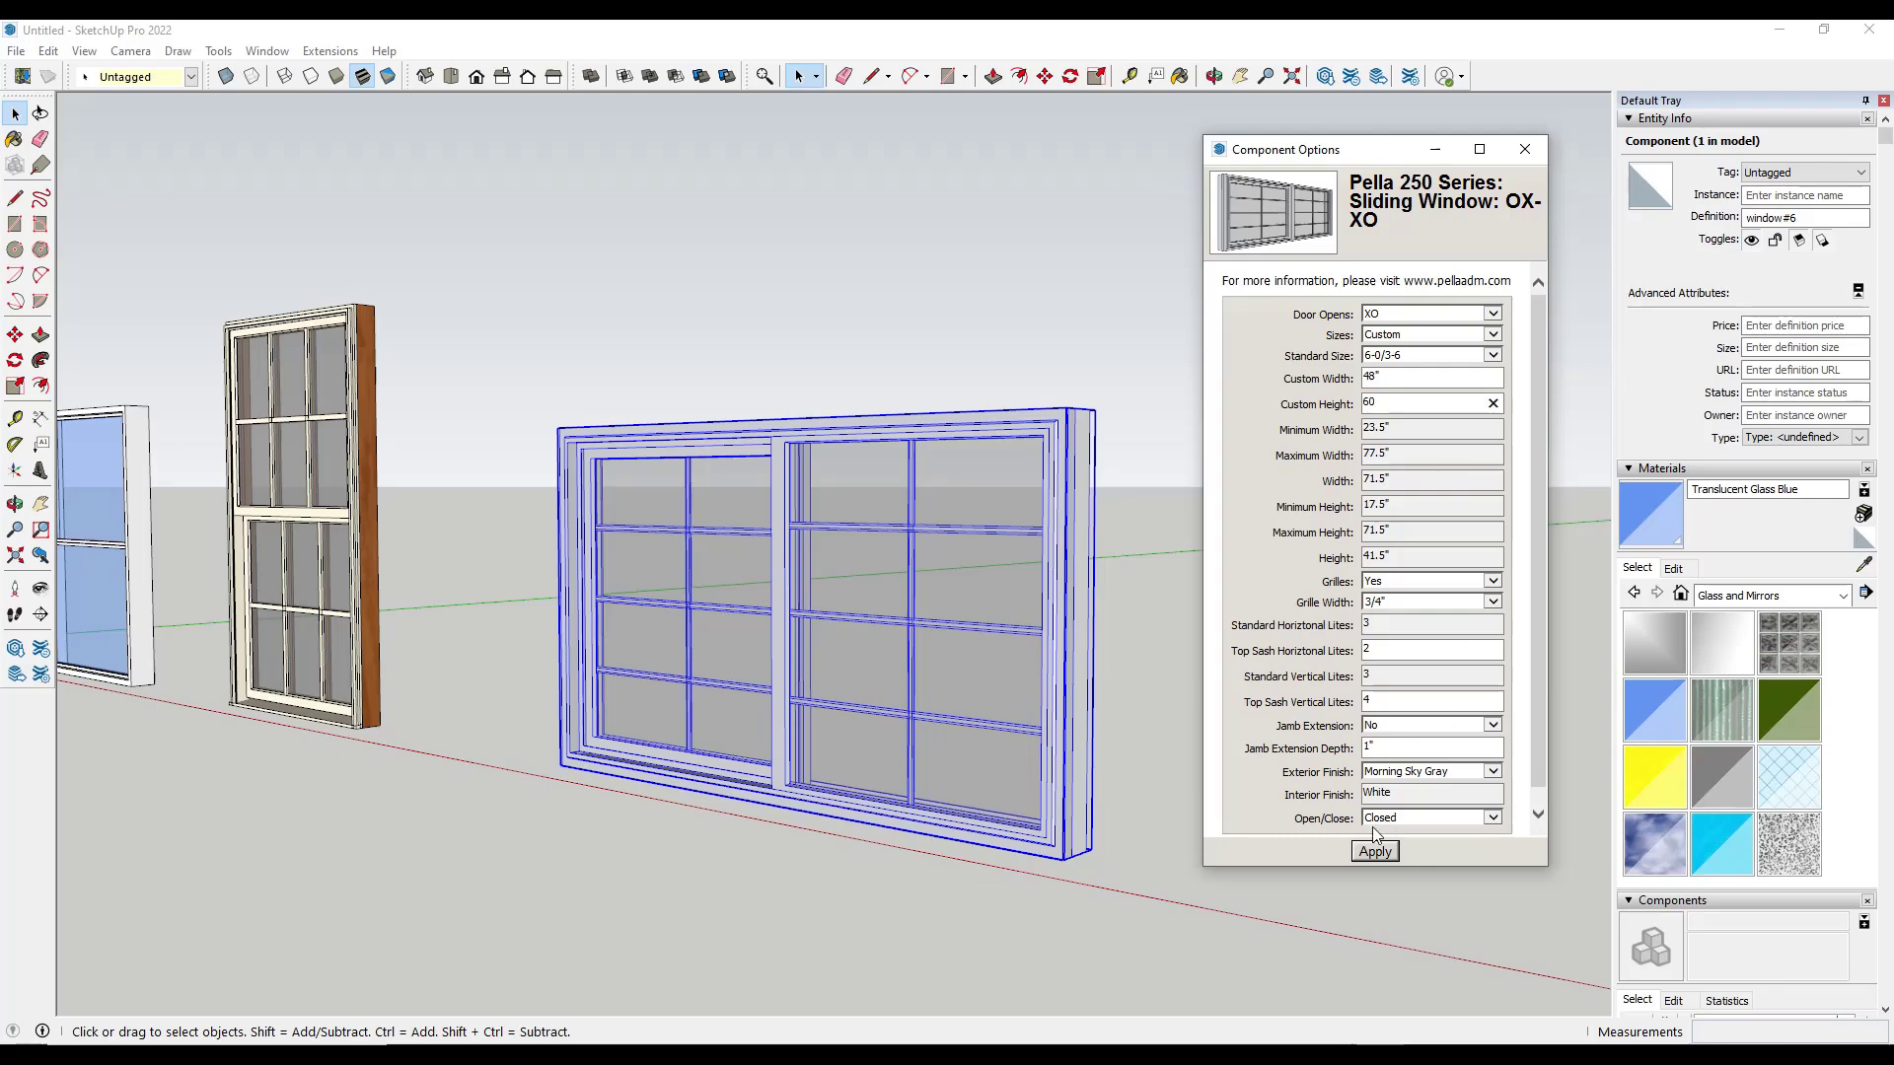
pyautogui.click(1371, 855)
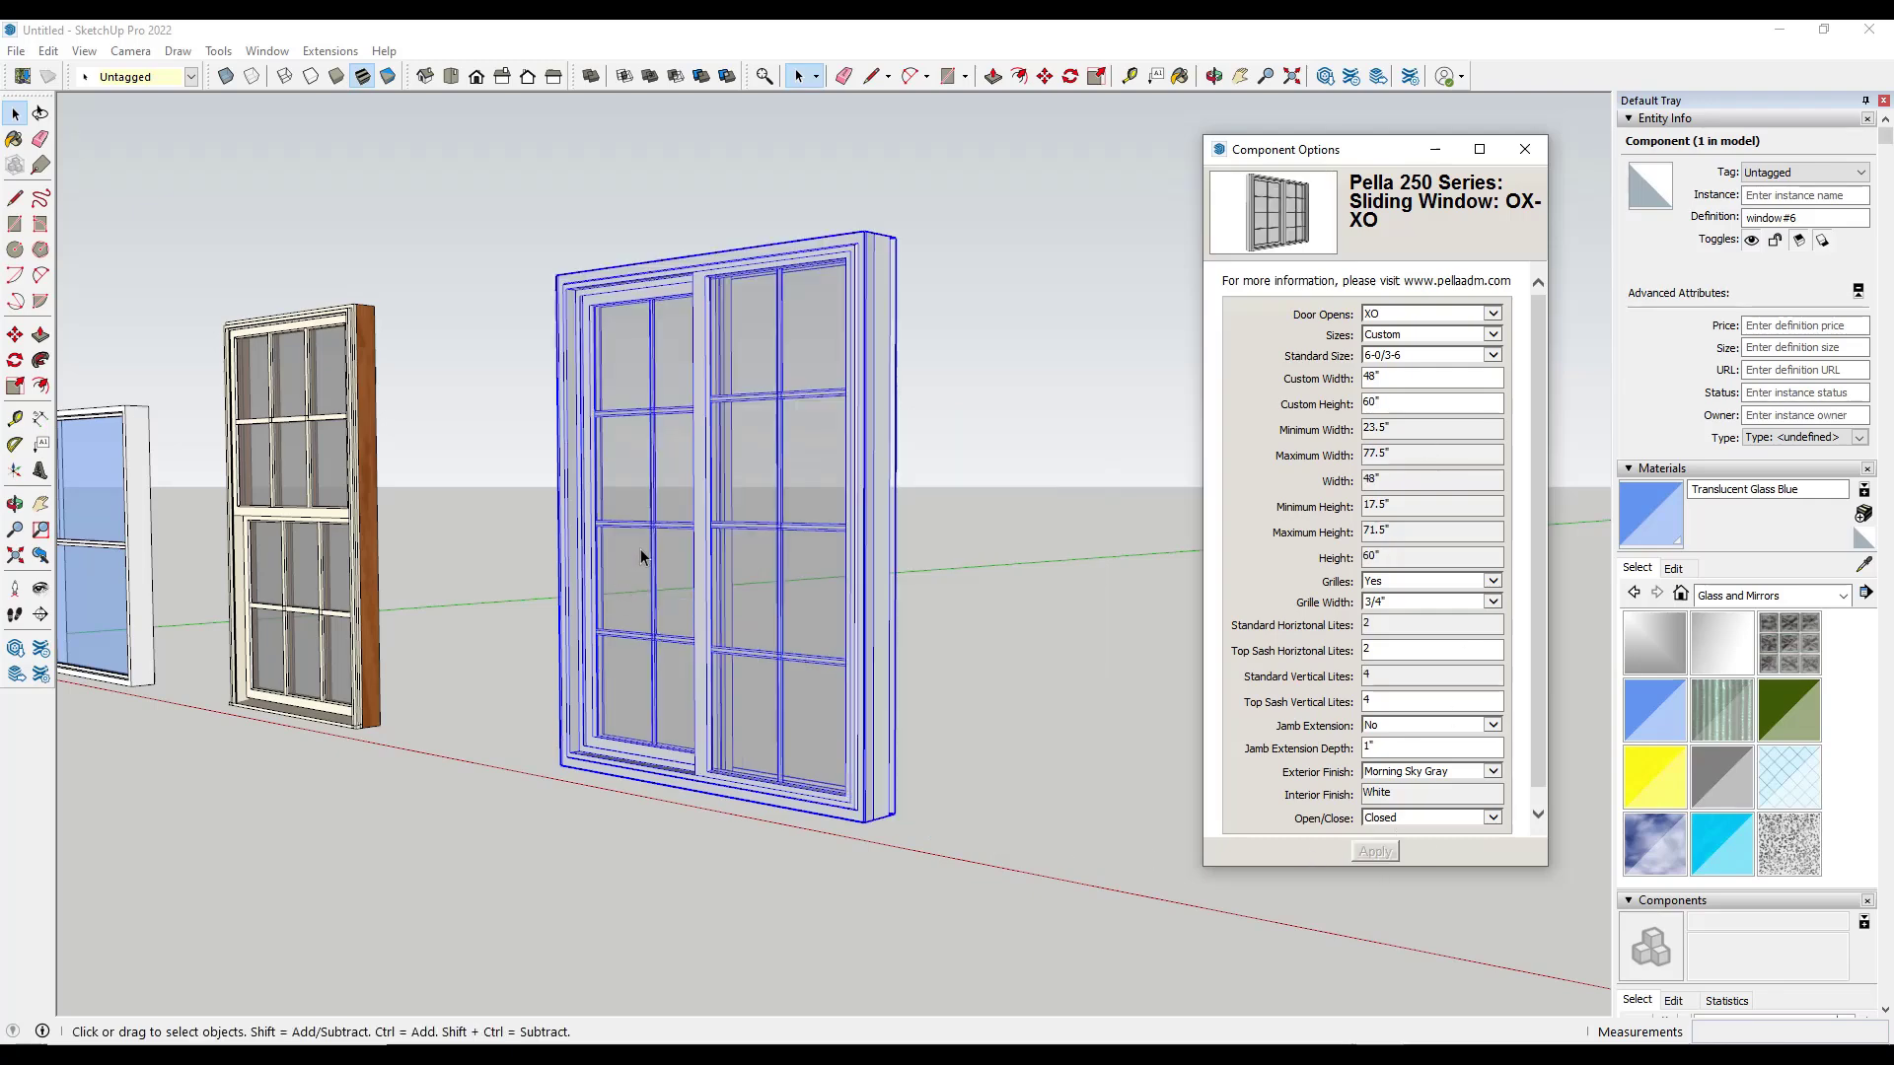
pyautogui.moveTo(641, 557); pyautogui.dragTo(900, 505, button='middle')
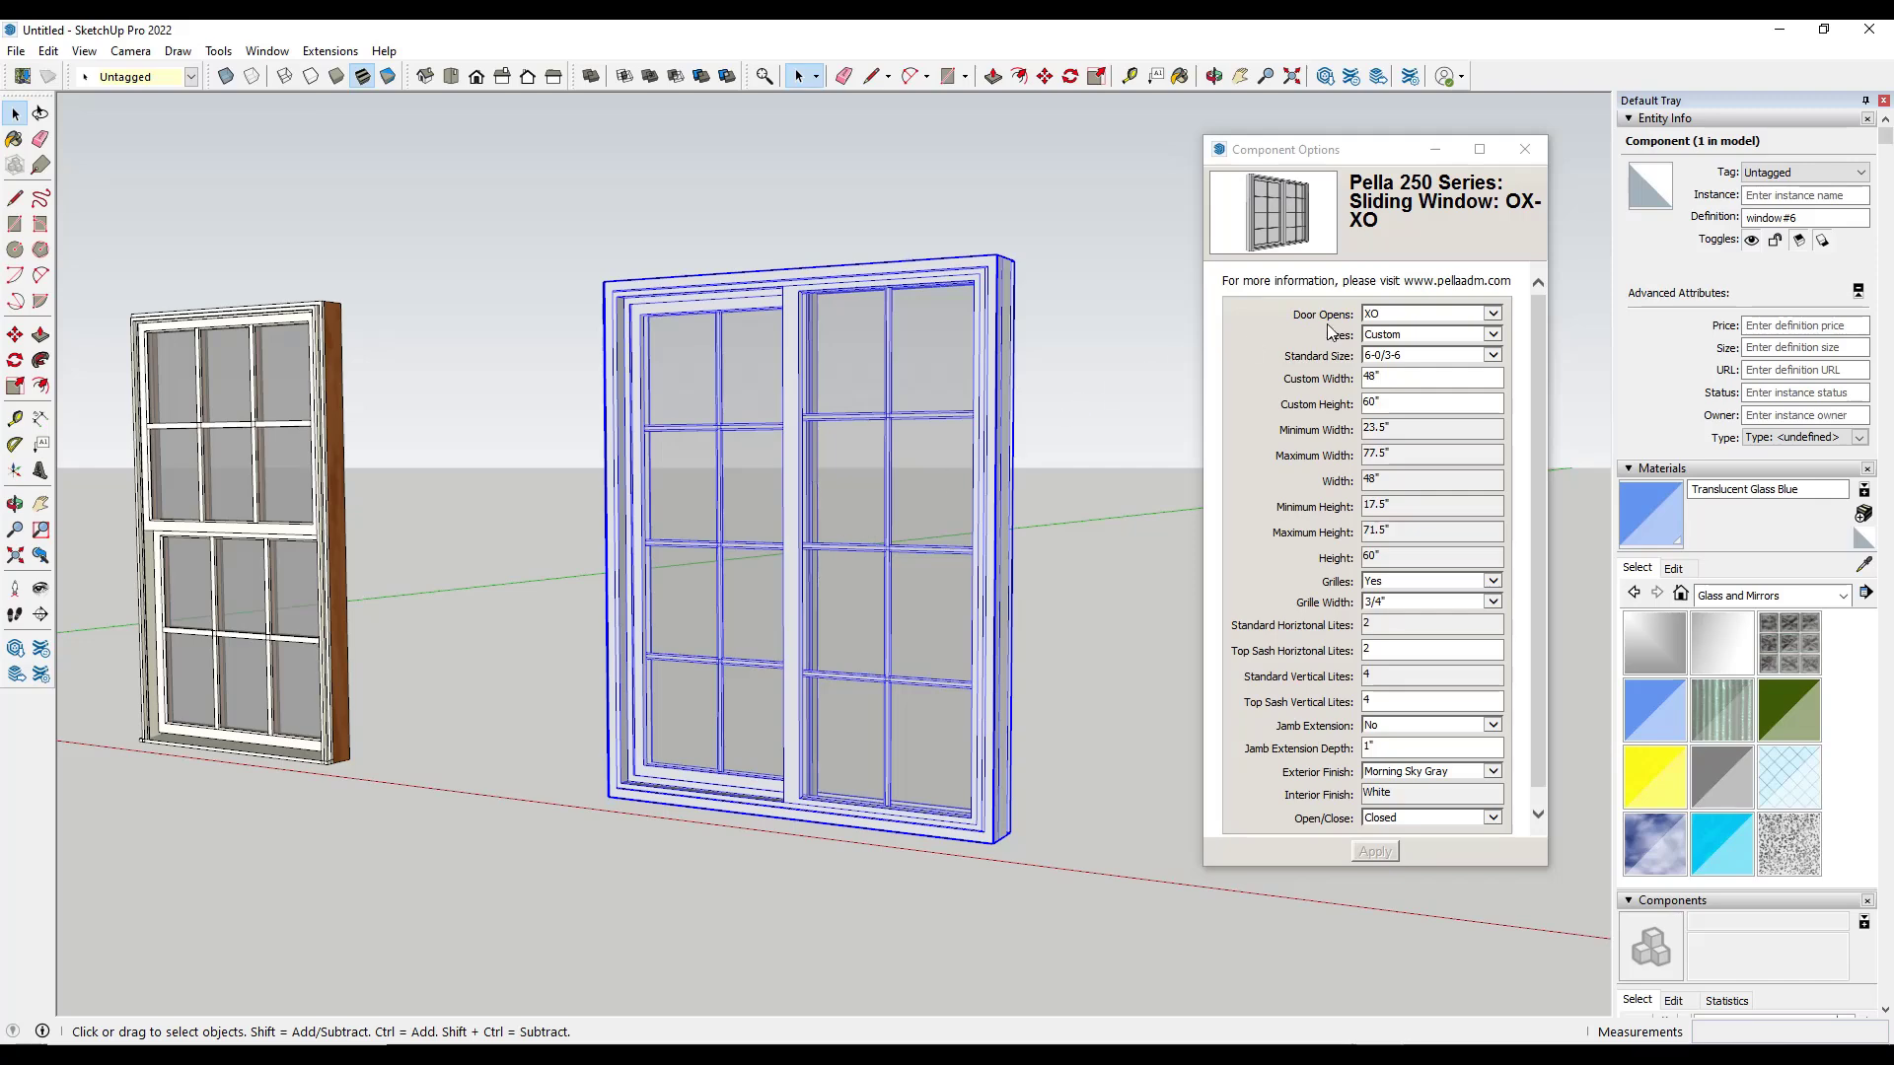
# - Reopen 3D Warehouse with the Dynamic Component filter swapped for Live Components
pyautogui.click(1525, 148)
pyautogui.scroll(-3, 655, 465)
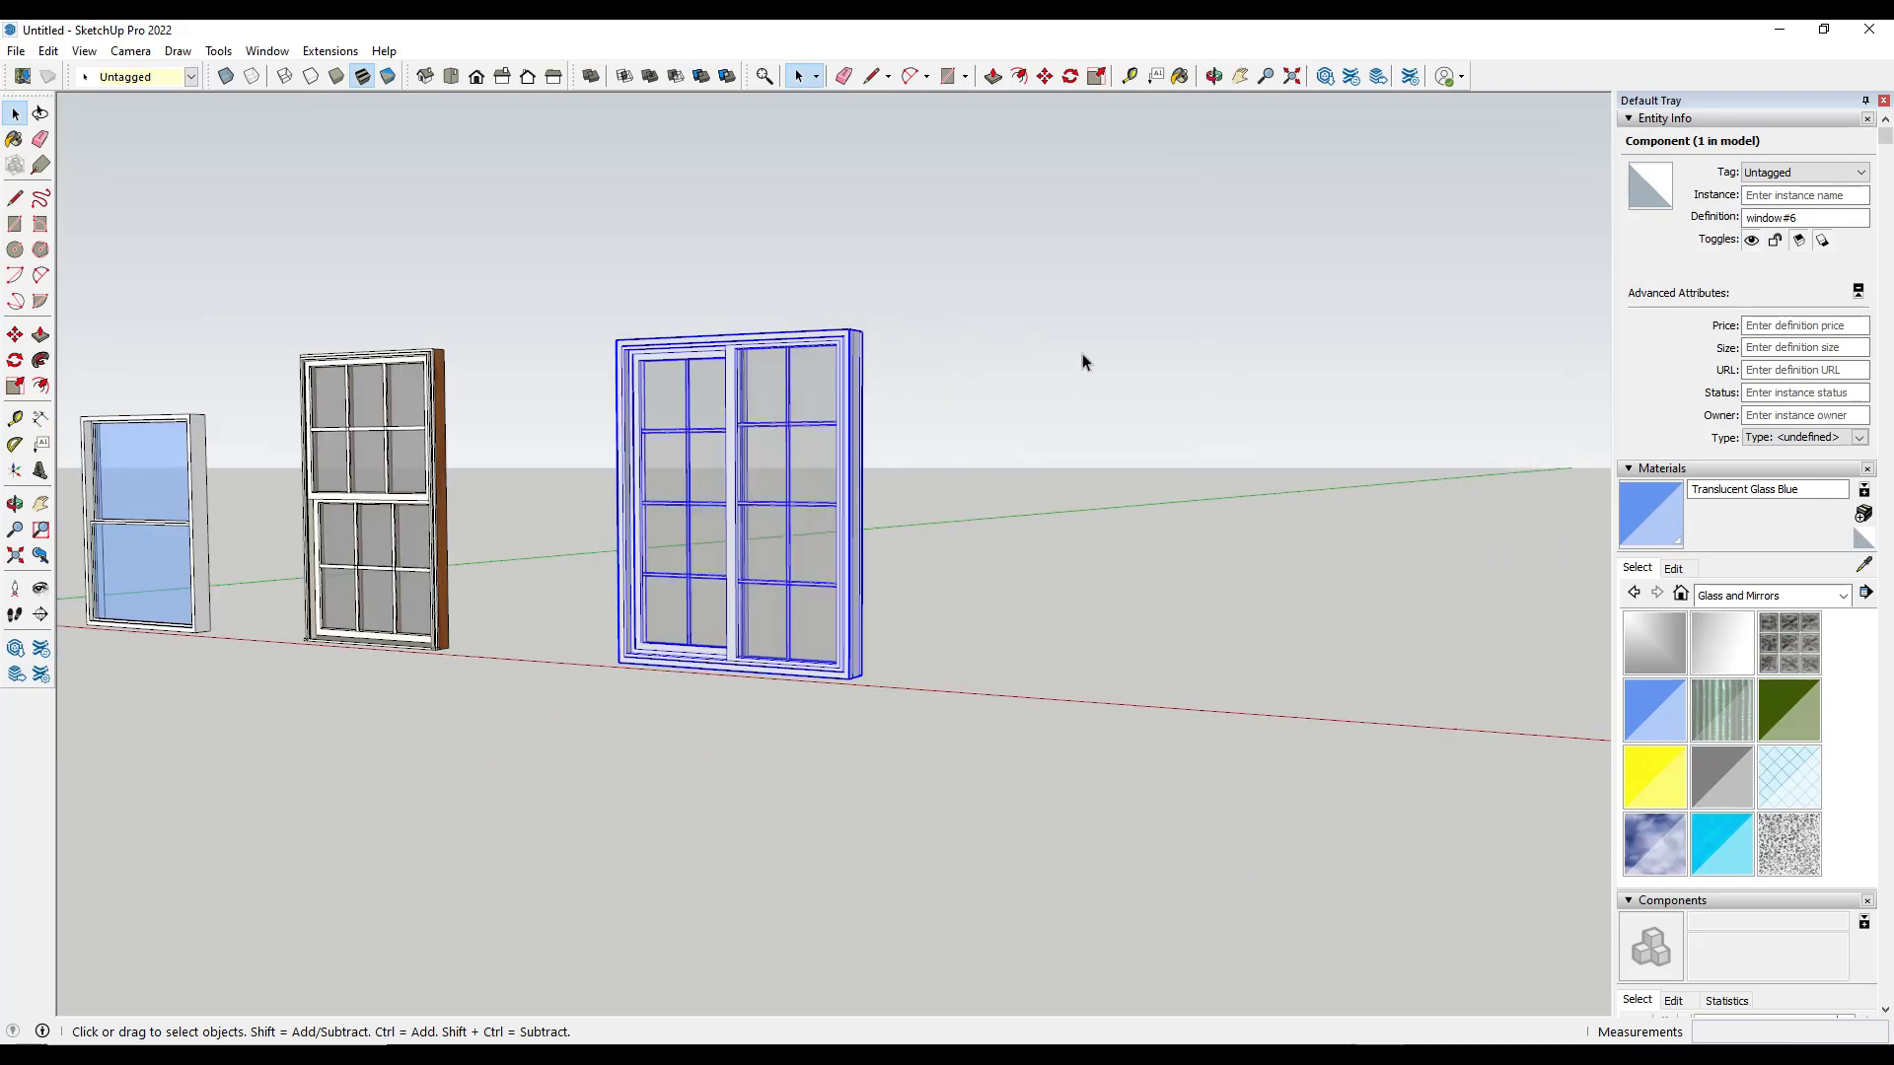
pyautogui.scroll(2, 1086, 359)
pyautogui.scroll(2, 464, 457)
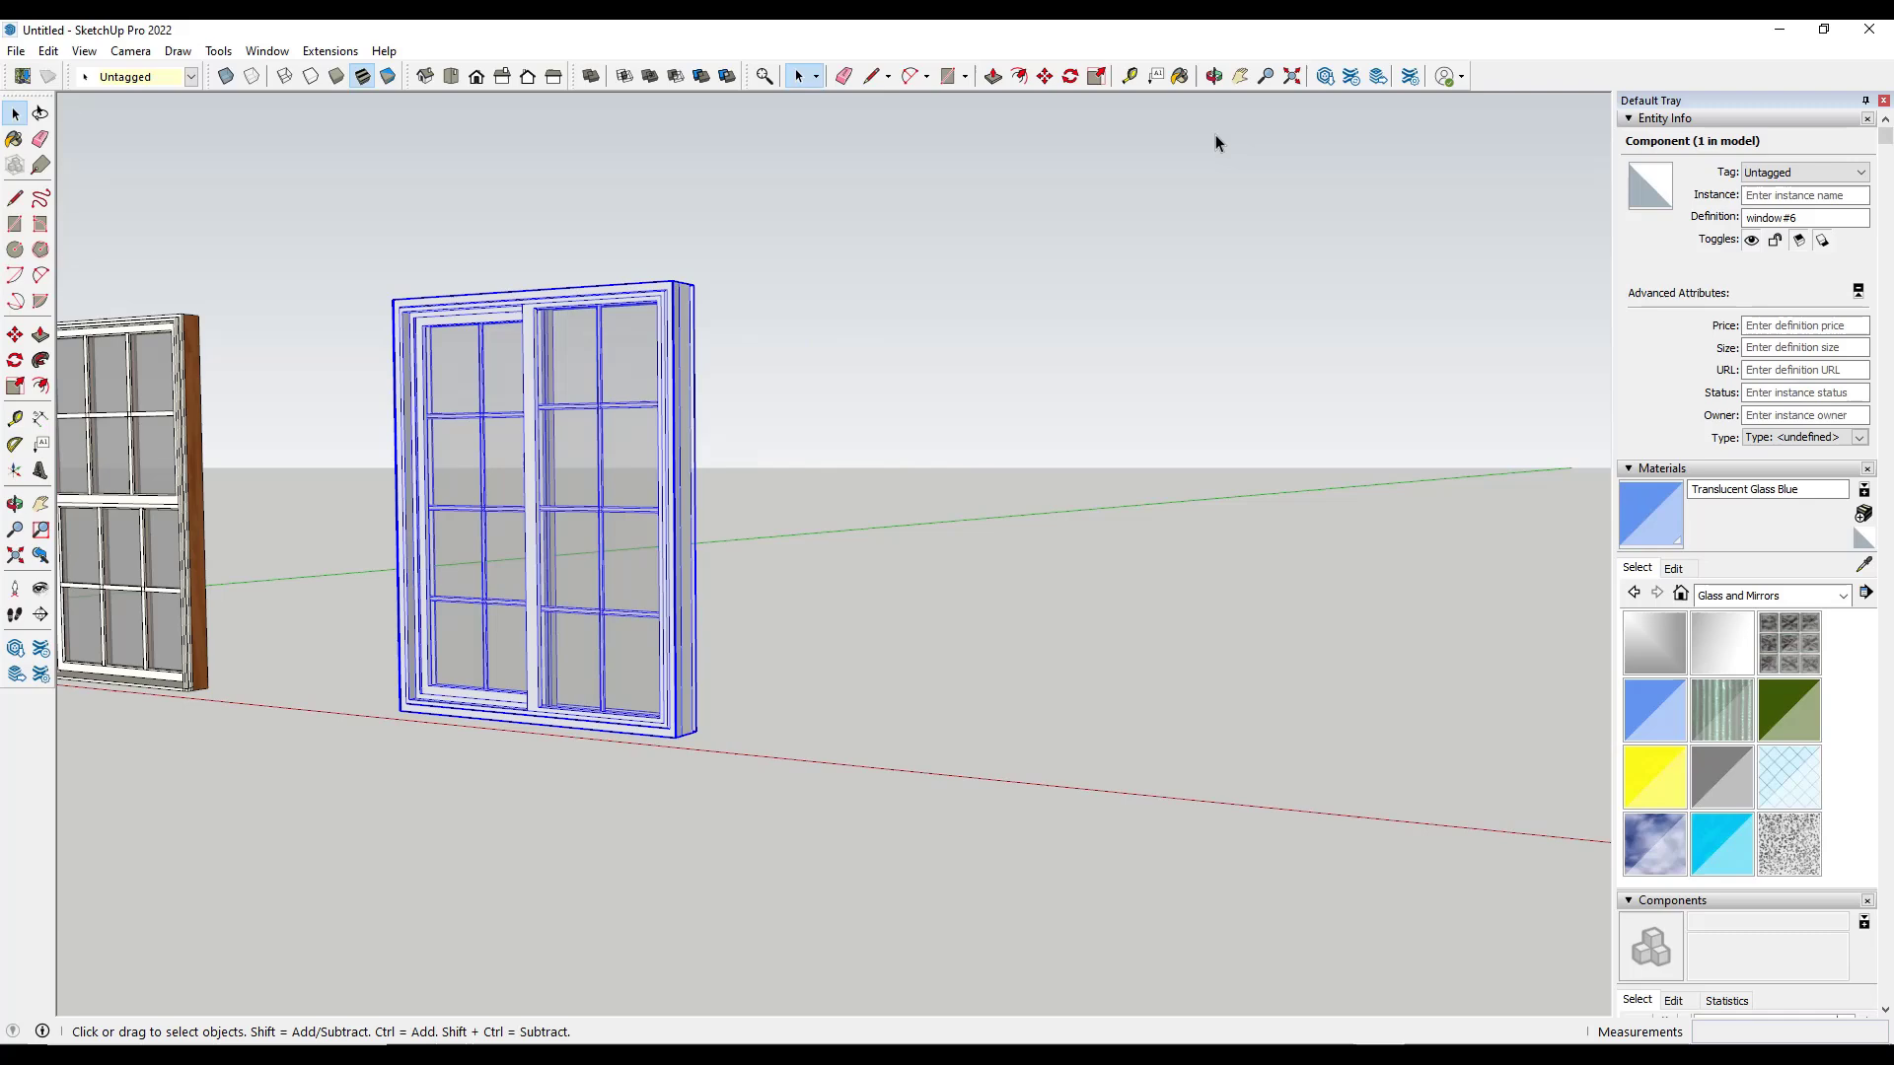
pyautogui.click(1323, 76)
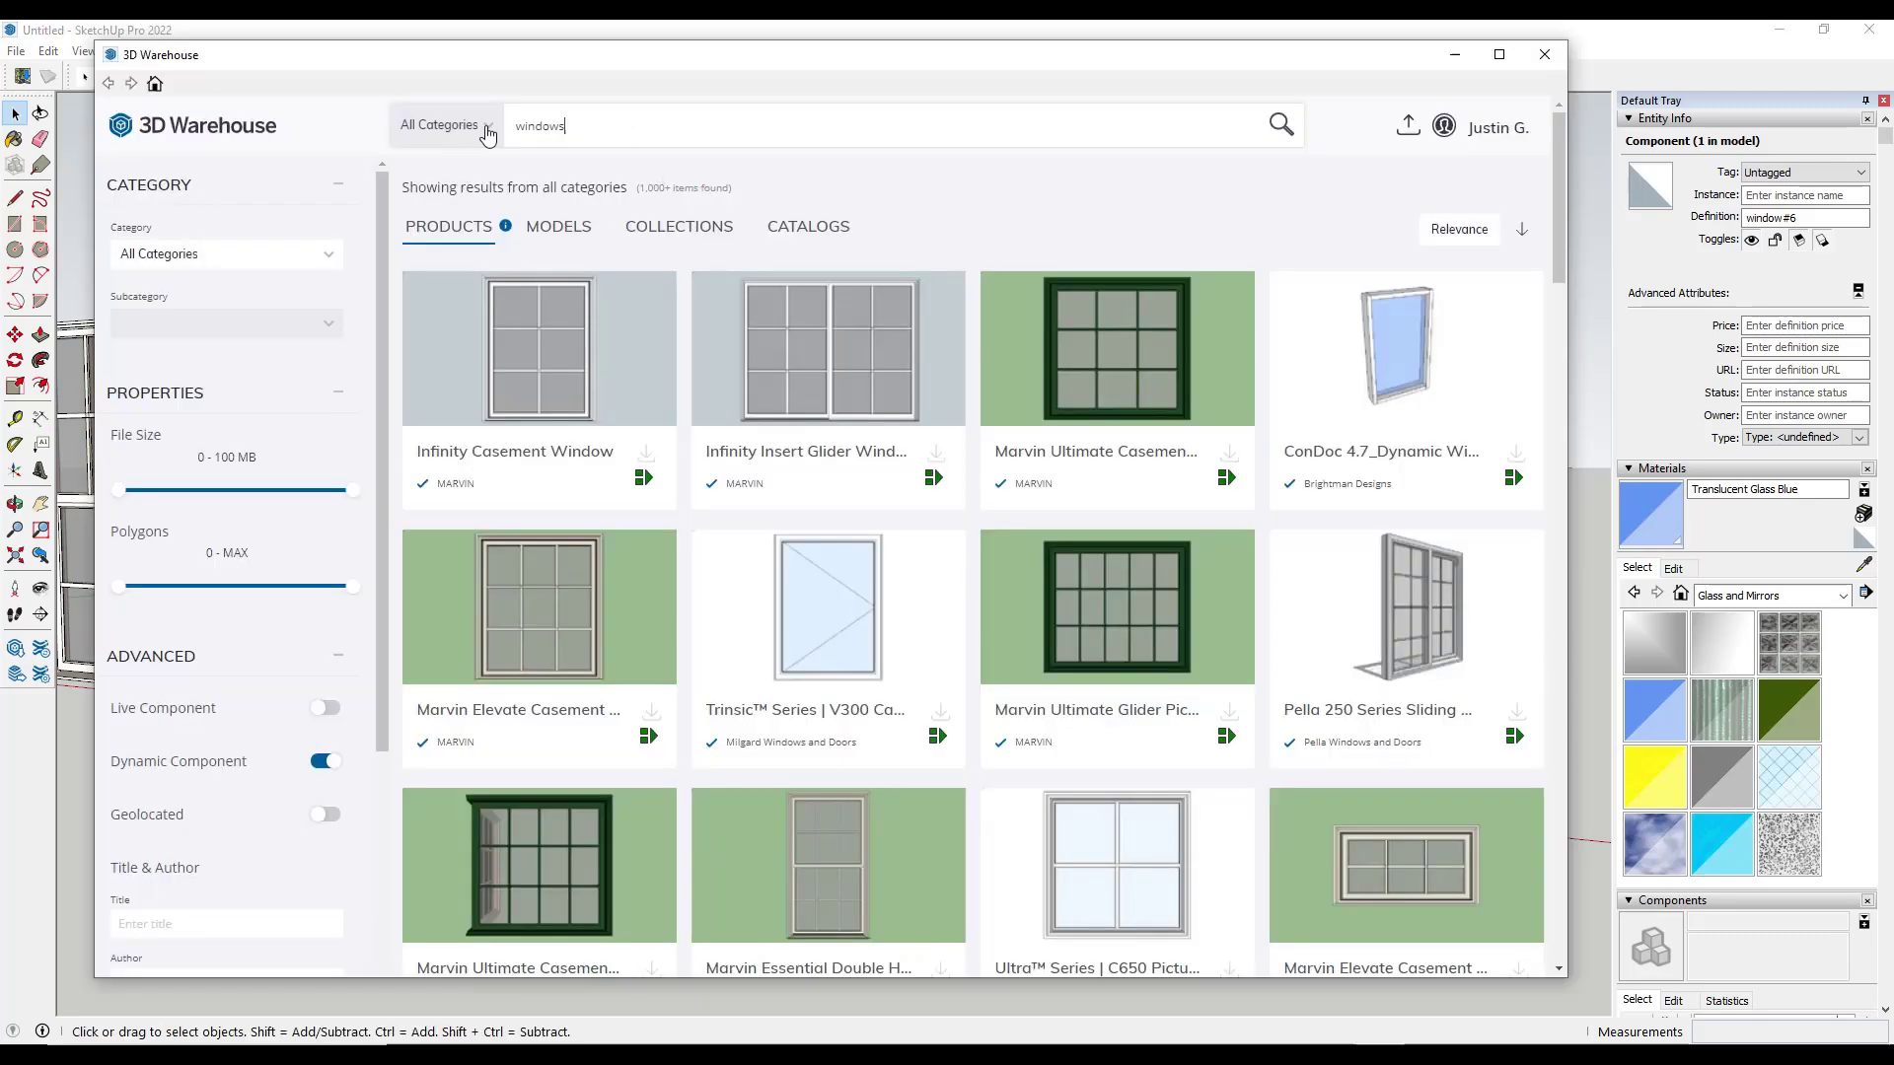
pyautogui.click(327, 763)
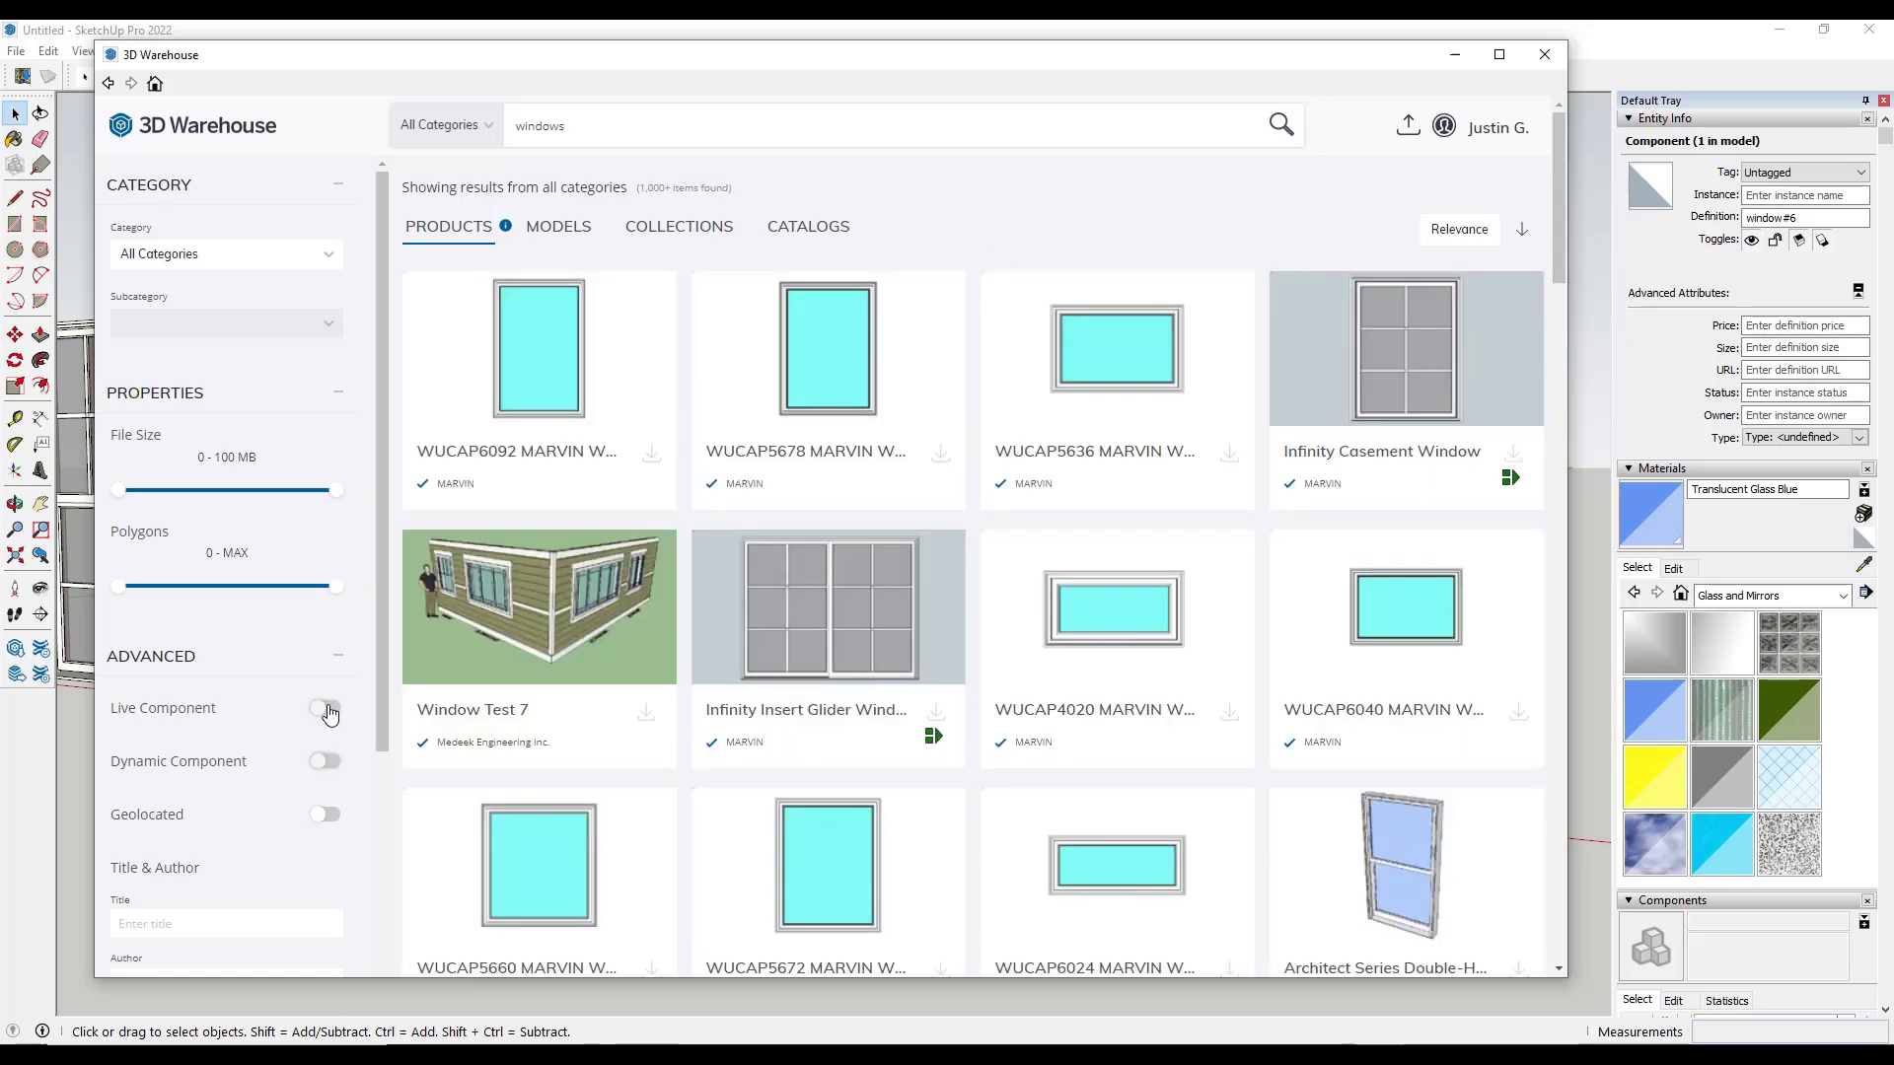
pyautogui.click(328, 708)
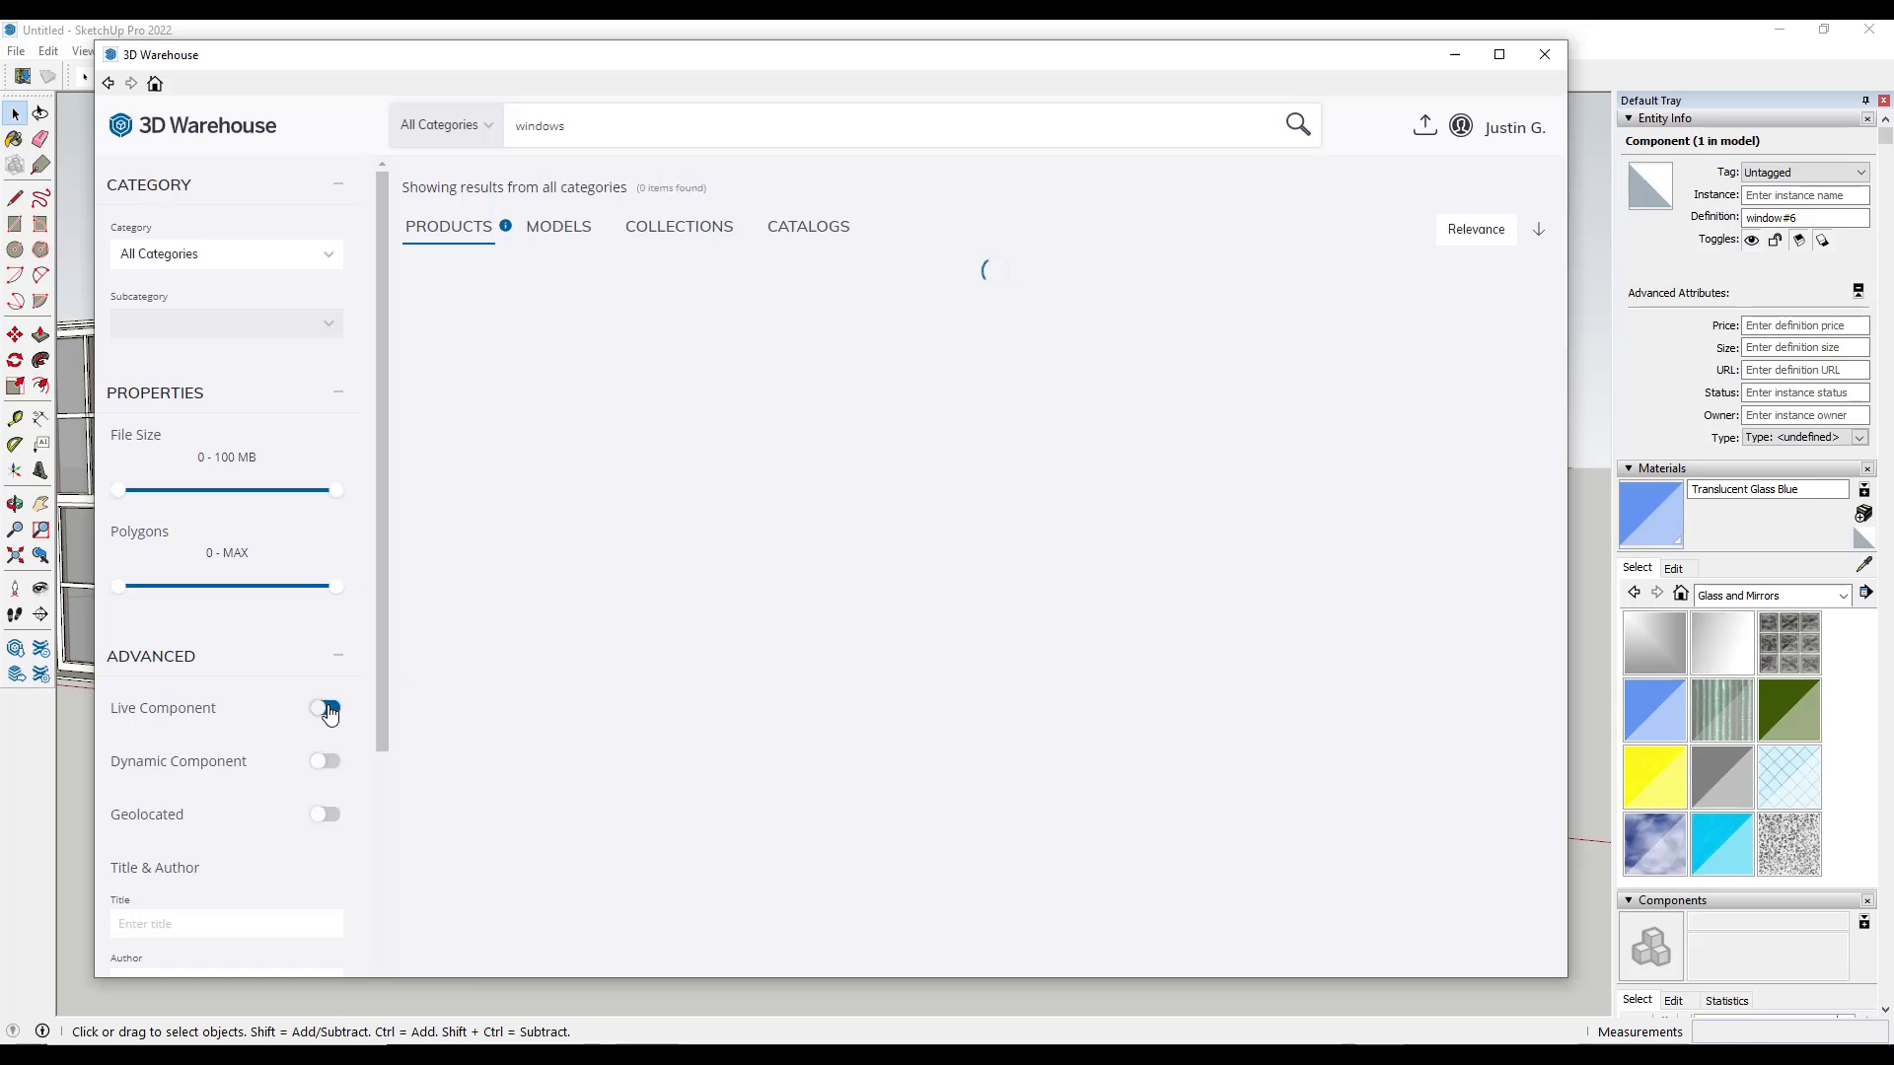
# - Download the Double Mulled Window from the Models results into the model
pyautogui.click(562, 231)
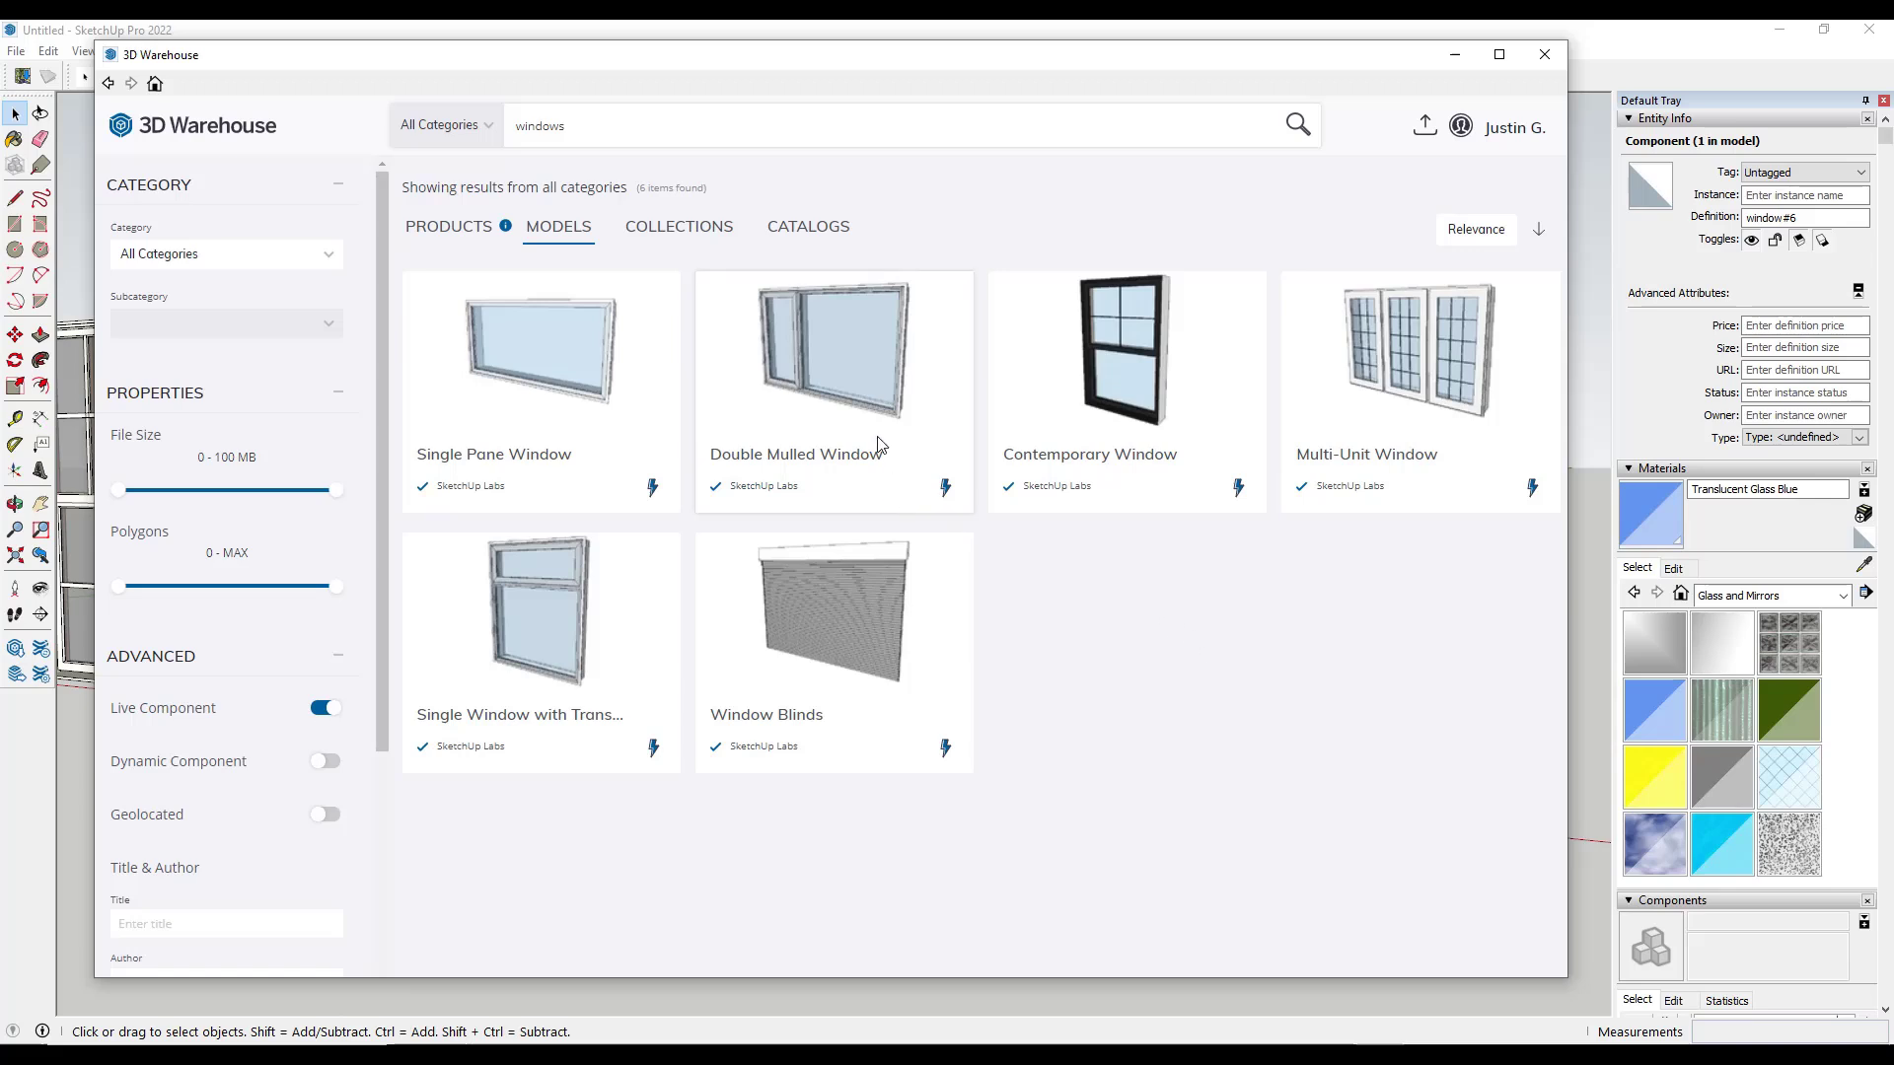
pyautogui.click(856, 394)
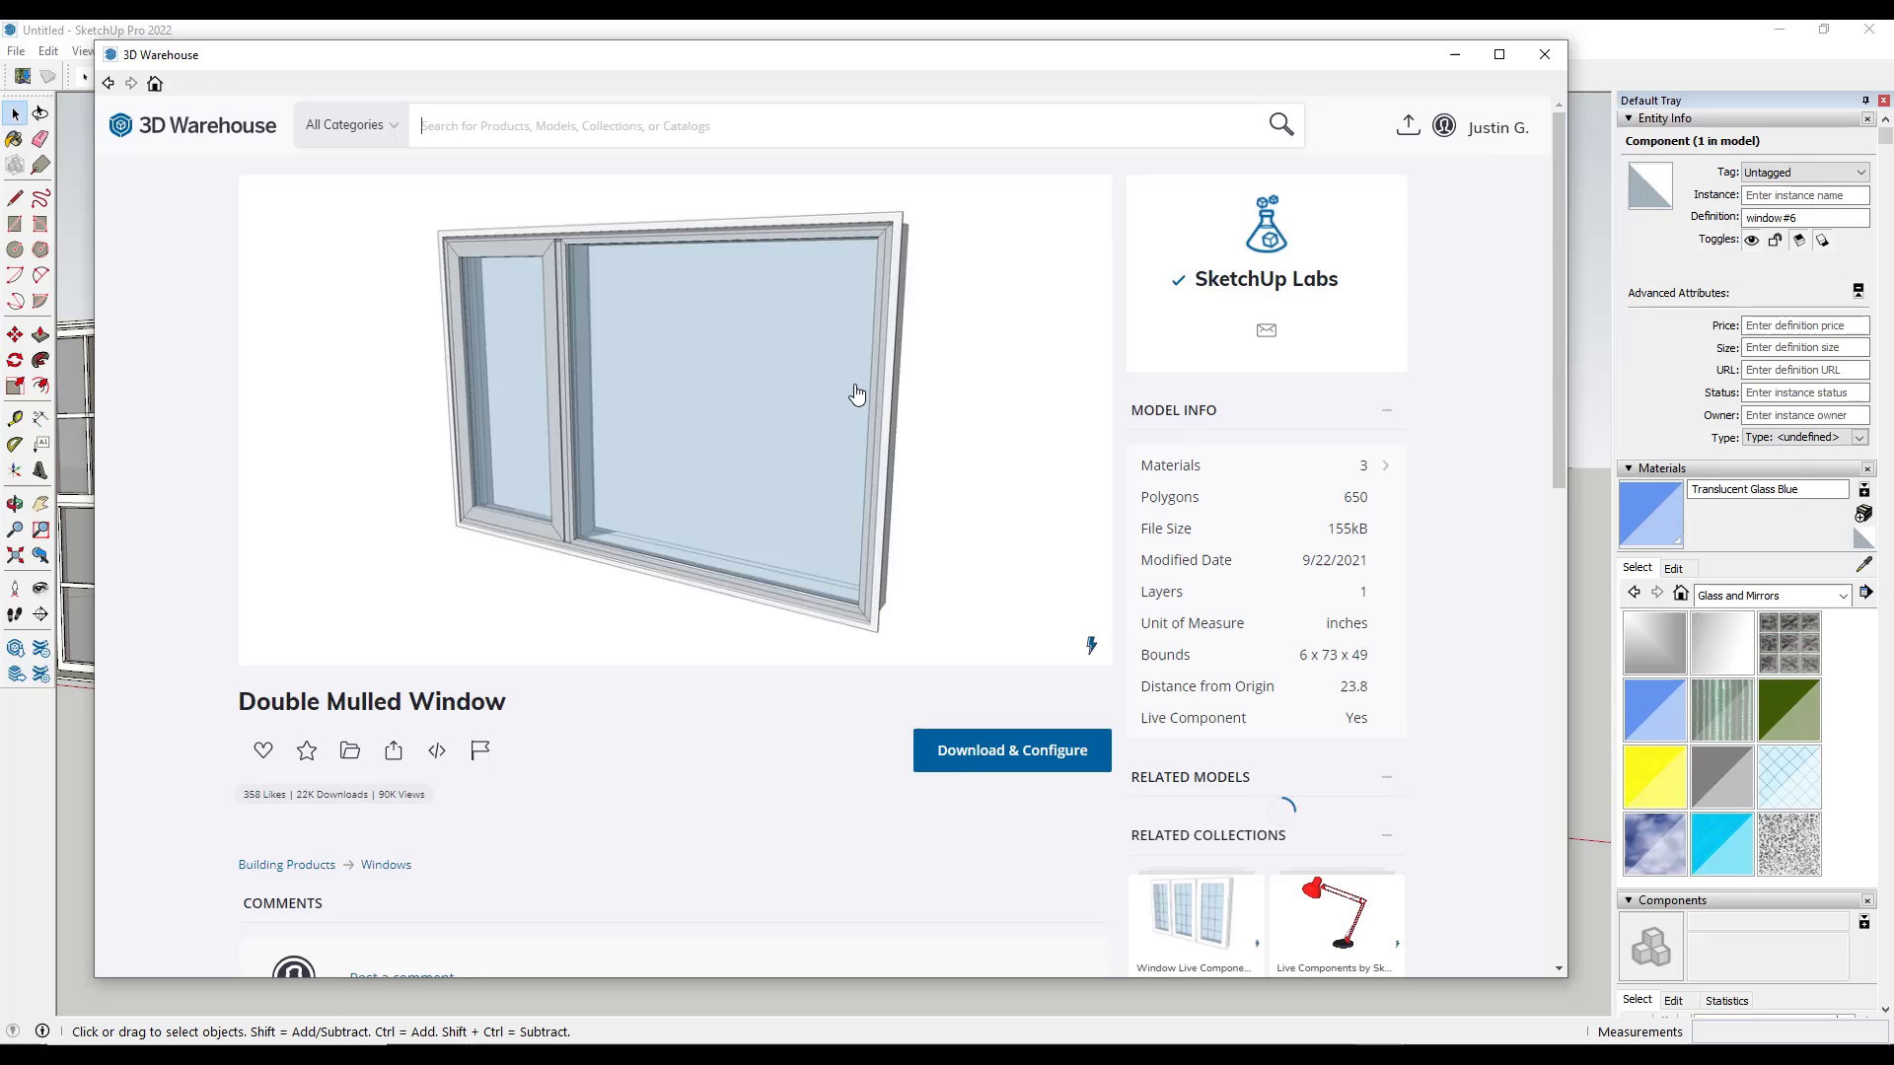
pyautogui.click(1014, 759)
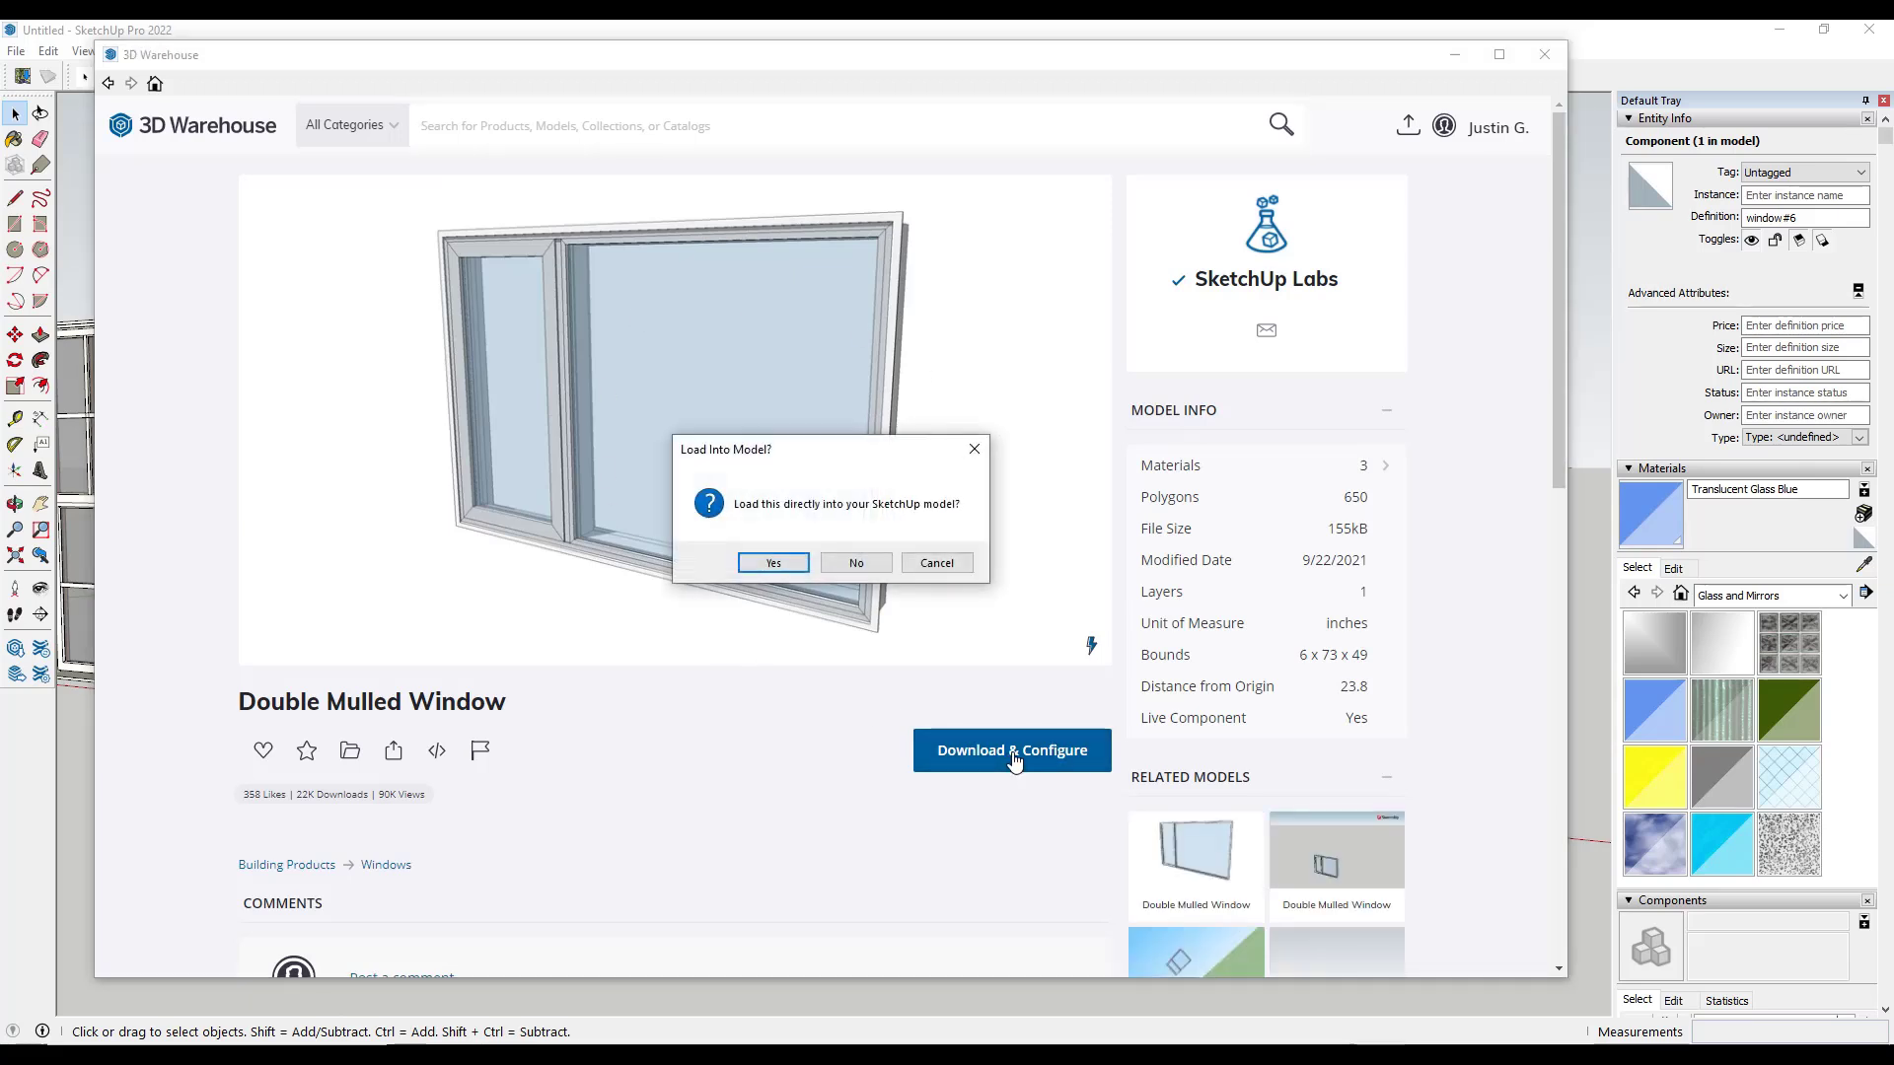
pyautogui.click(775, 568)
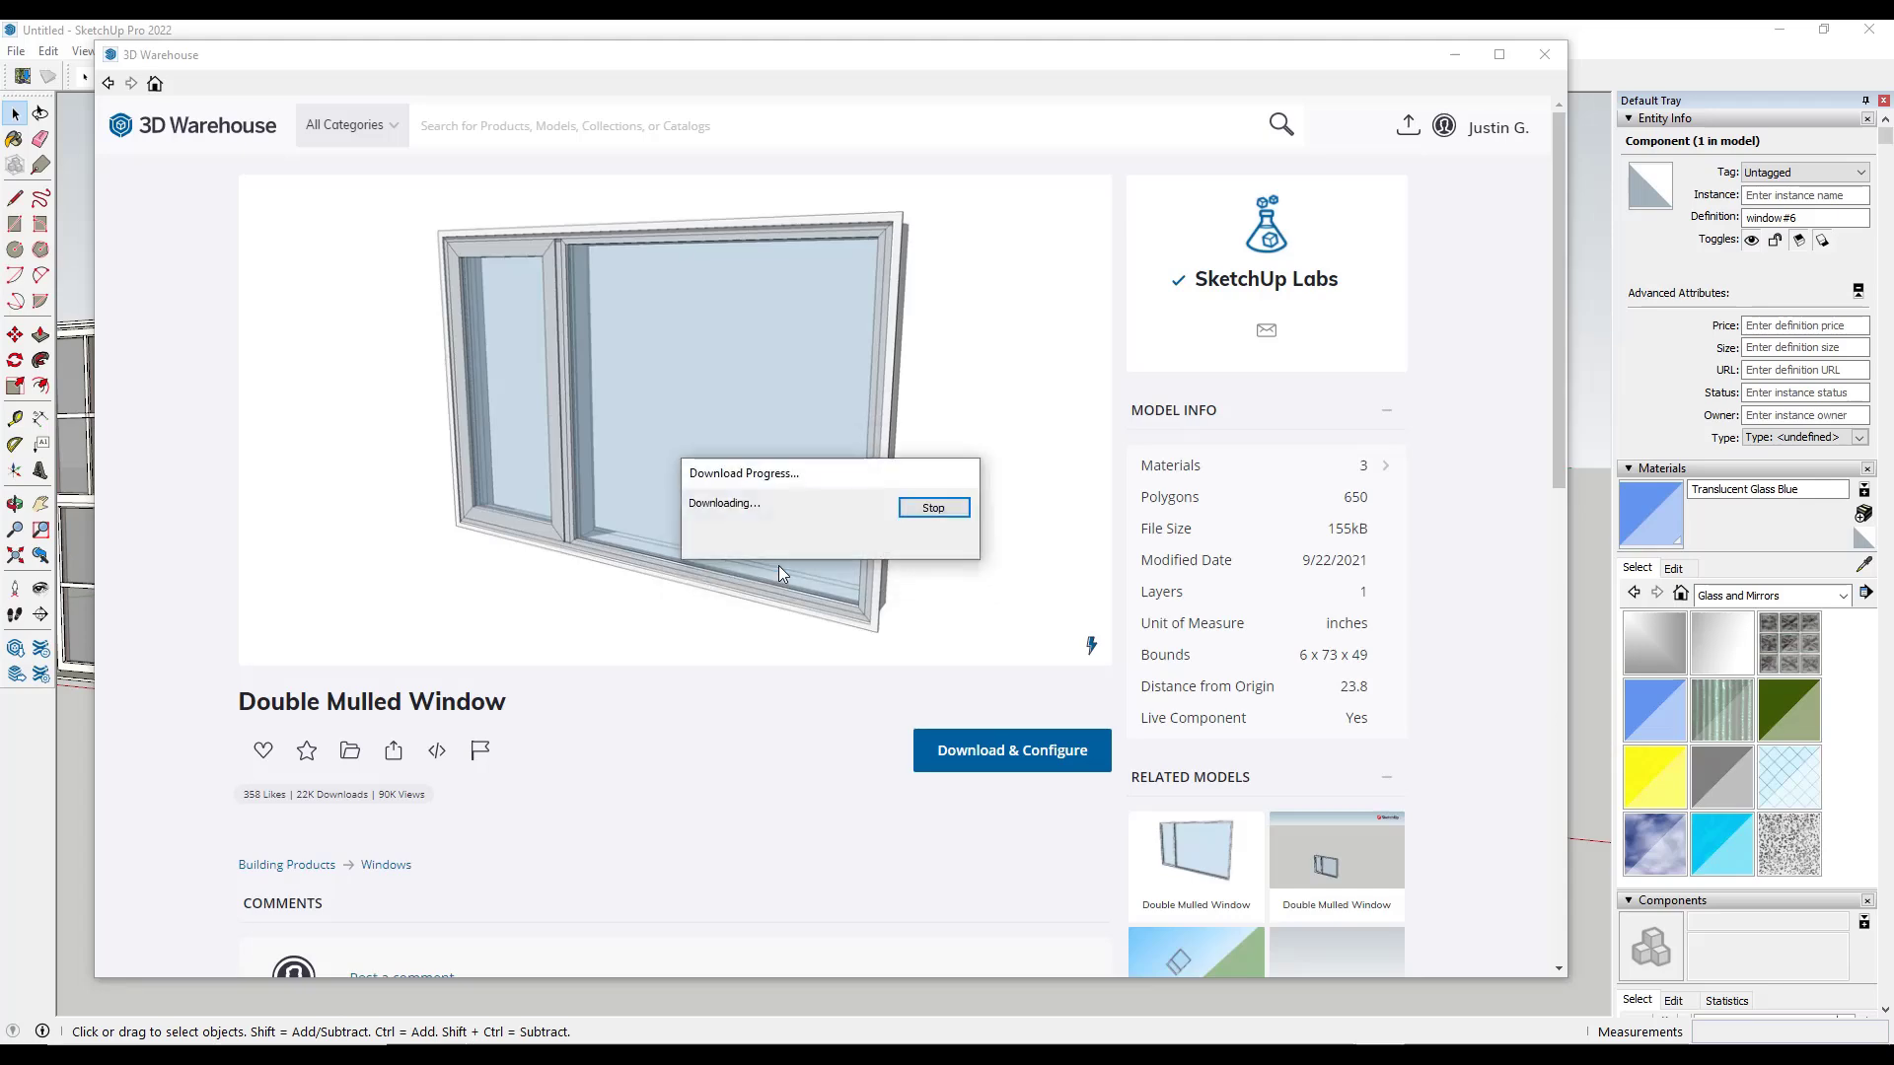
# - Place the Double Mulled Window and widen it to about 63.78 by 42.52 inches
pyautogui.click(1103, 318)
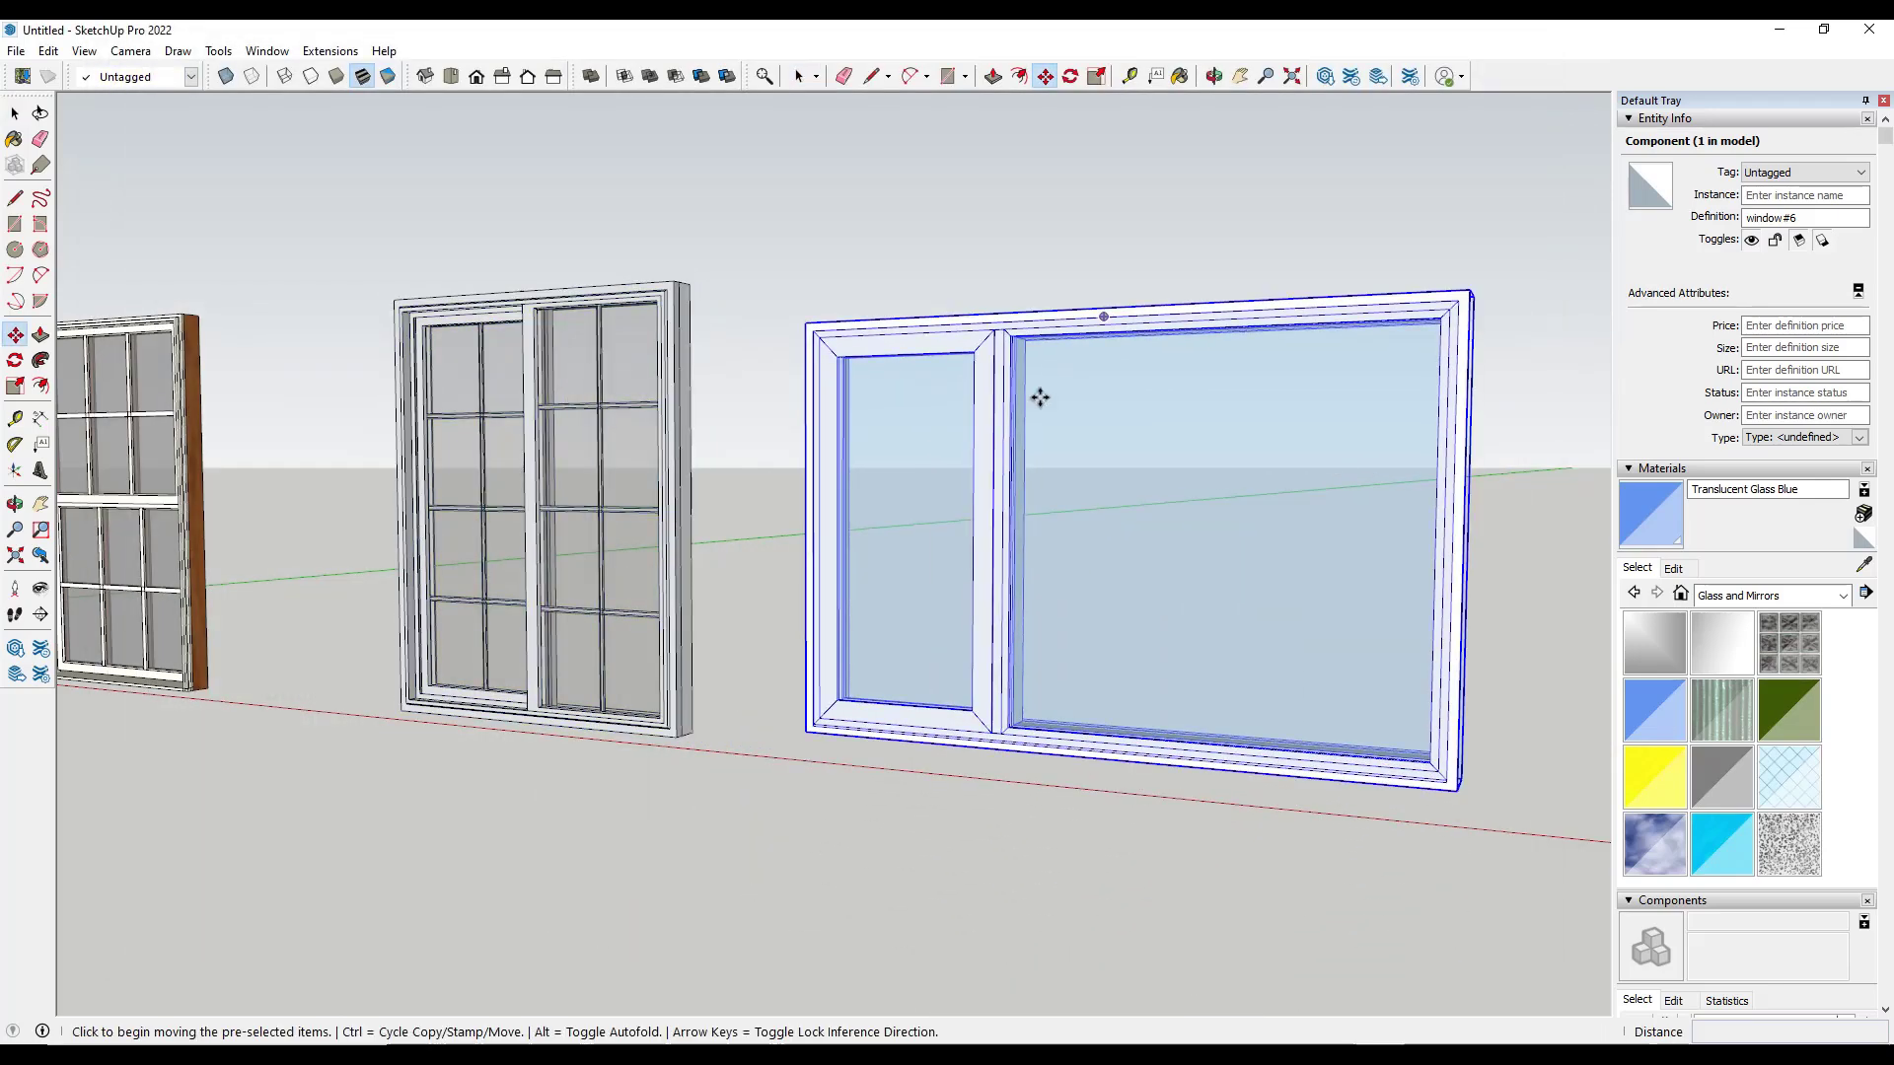
pyautogui.scroll(-3, 1104, 431)
pyautogui.scroll(2, 1109, 442)
pyautogui.rightClick(1108, 442)
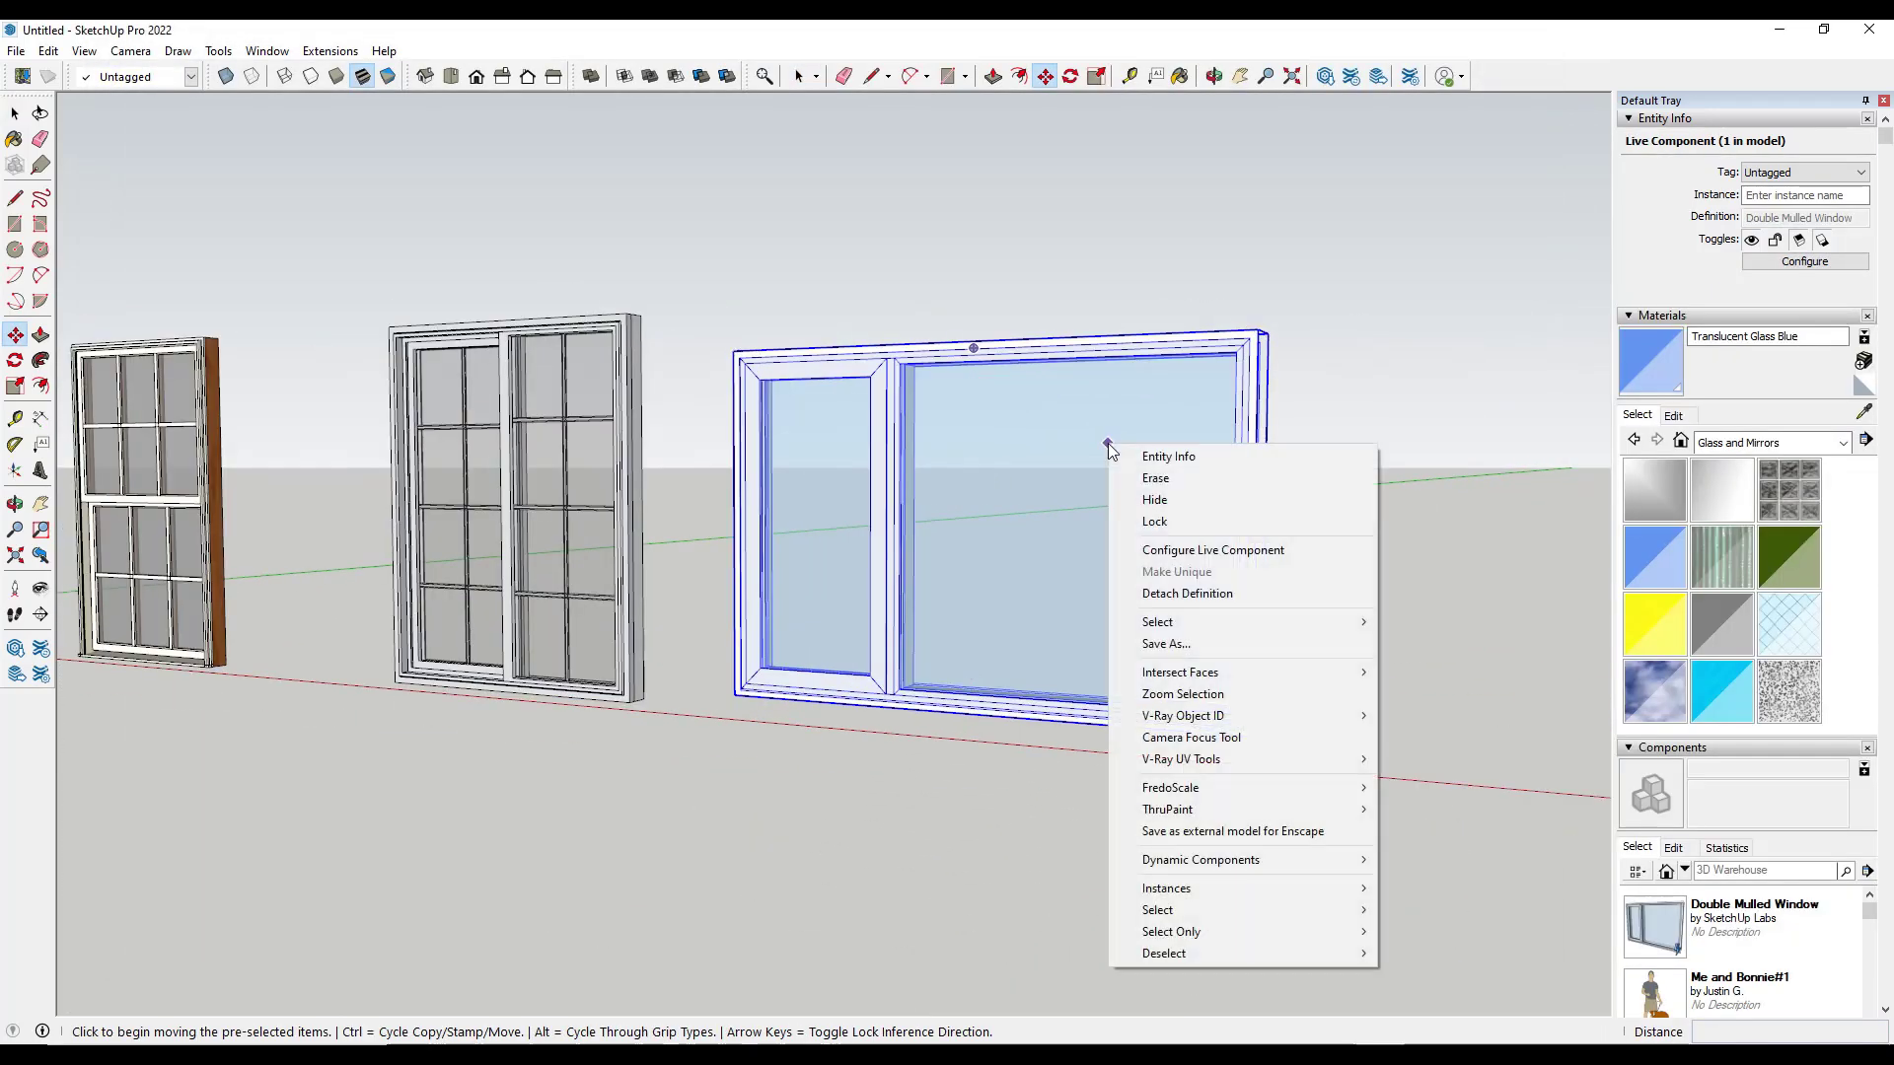
pyautogui.click(1183, 549)
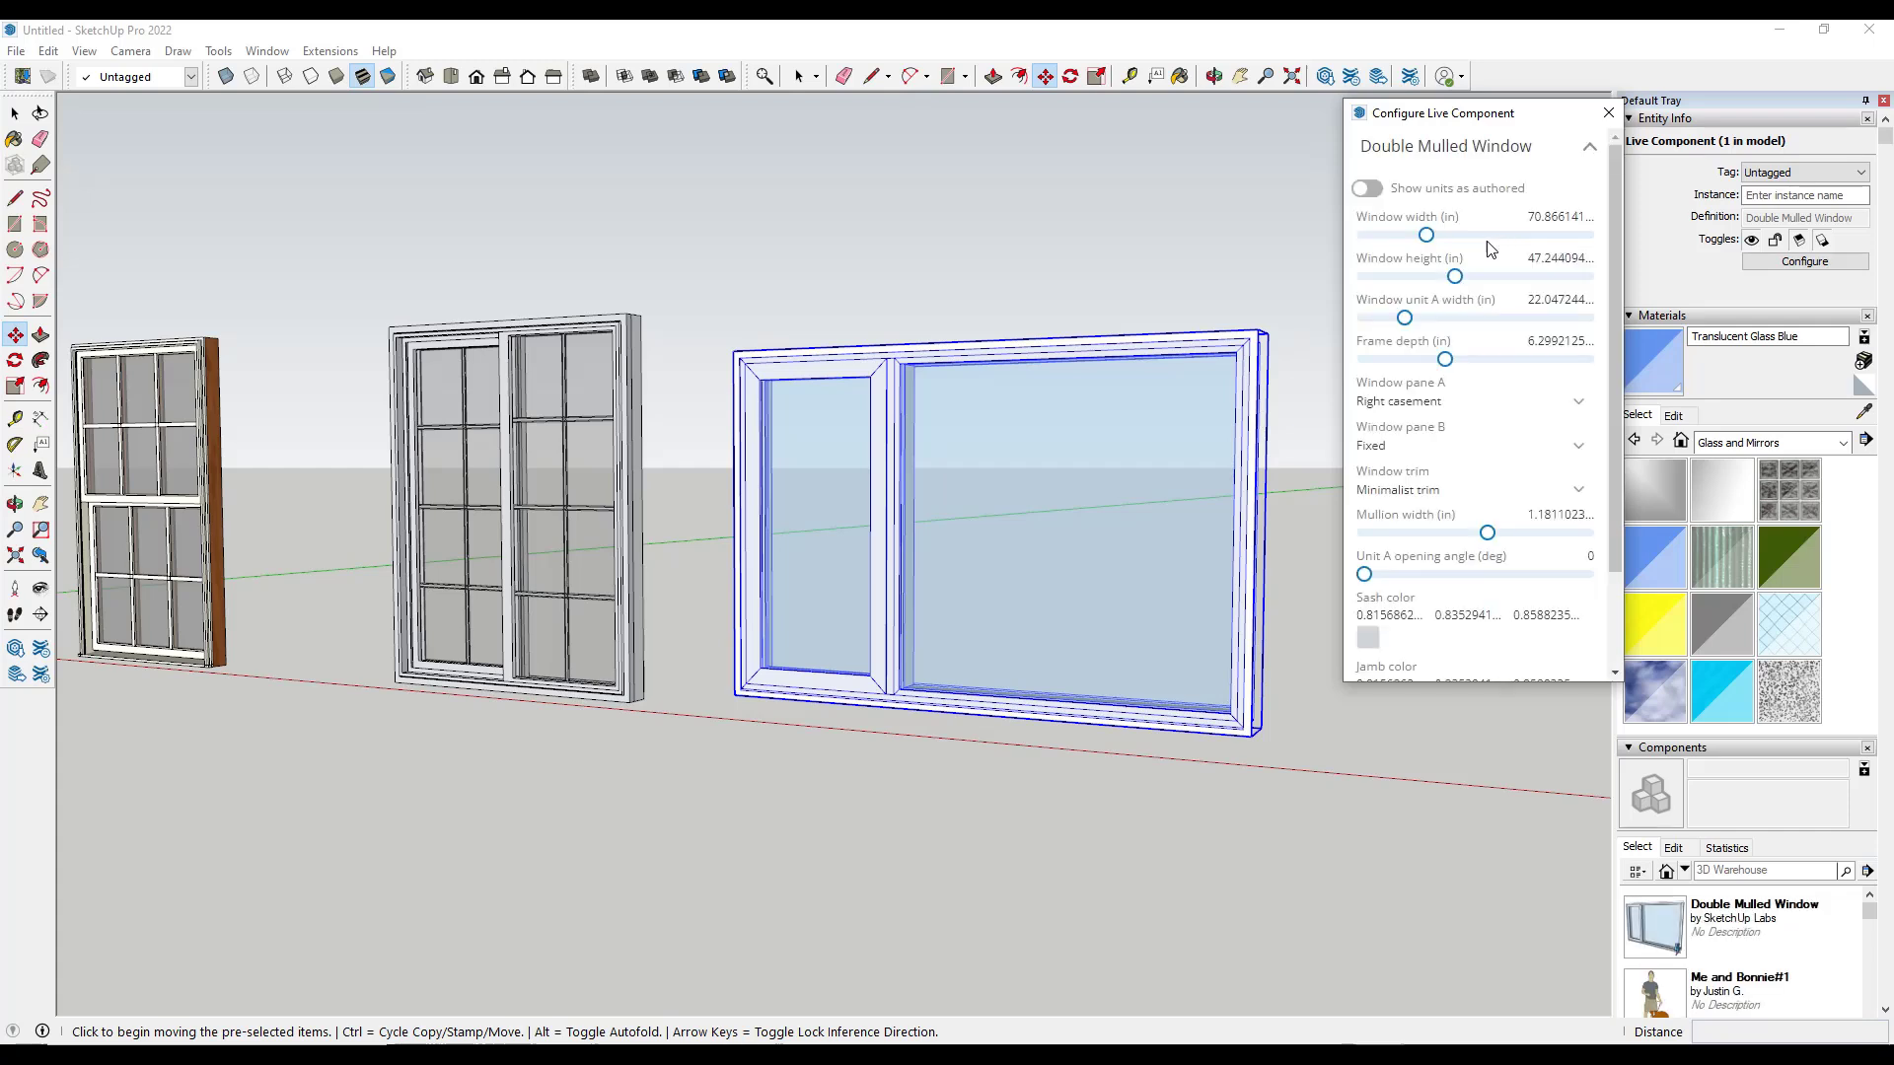
pyautogui.moveTo(1427, 241); pyautogui.dragTo(1443, 277)
# - Set panes A and B to Awning and make the mullion between them thinner
pyautogui.click(1430, 401)
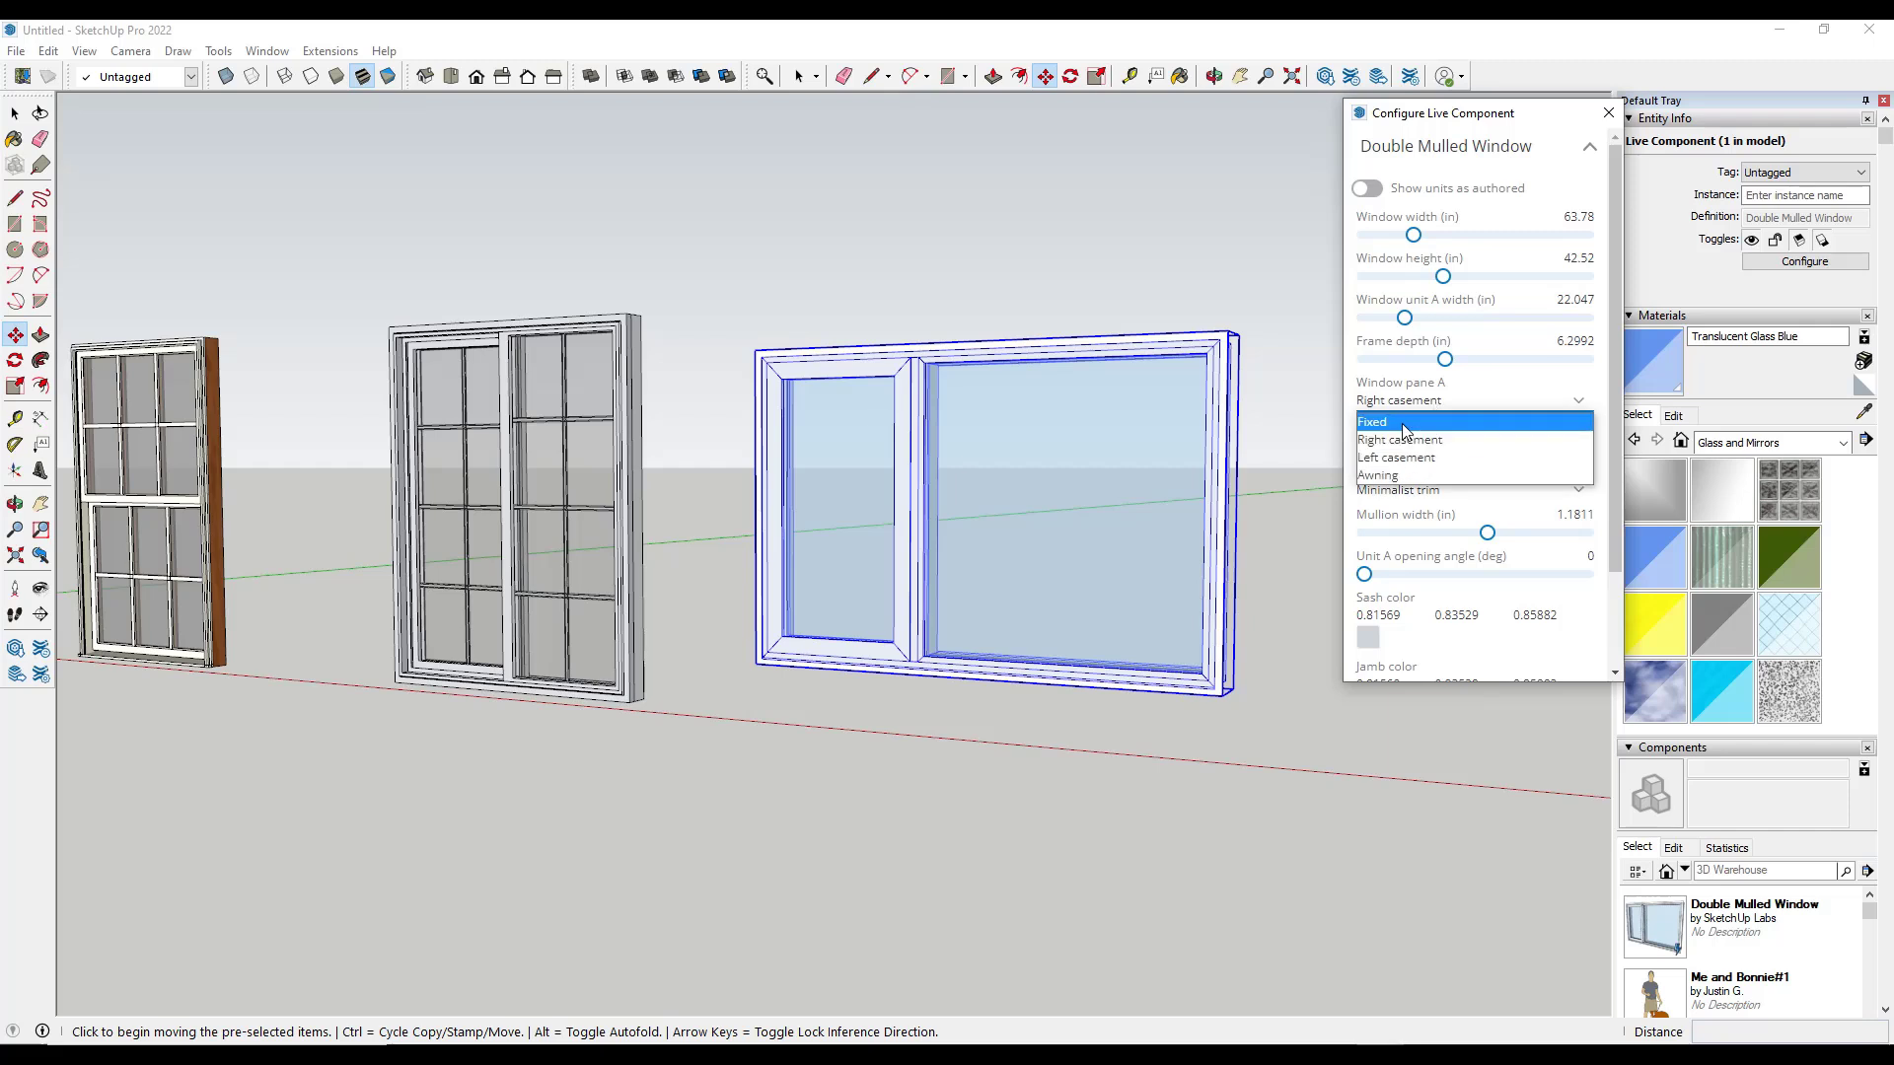
pyautogui.click(1406, 424)
pyautogui.click(1428, 402)
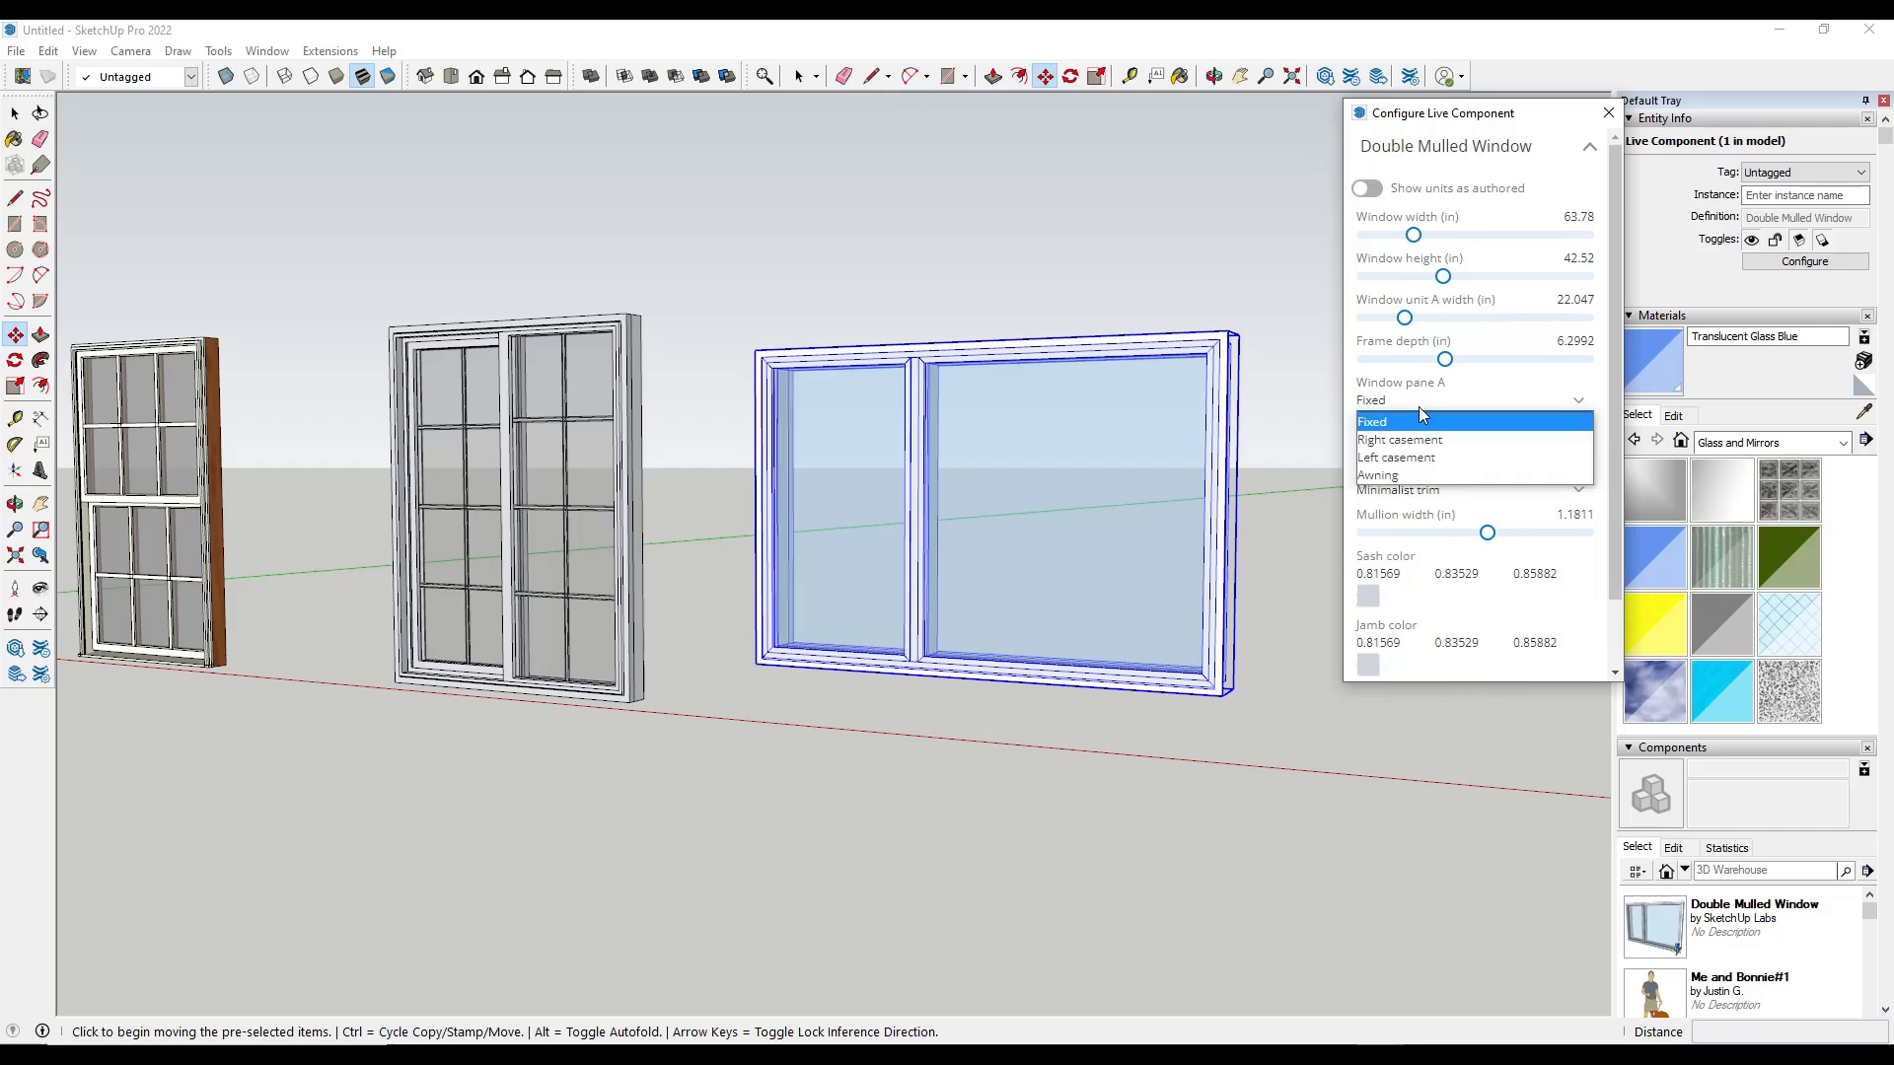
pyautogui.press('Down')
pyautogui.press('Down')
pyautogui.press('Return')
pyautogui.click(1420, 404)
pyautogui.press('Down')
pyautogui.press('Return')
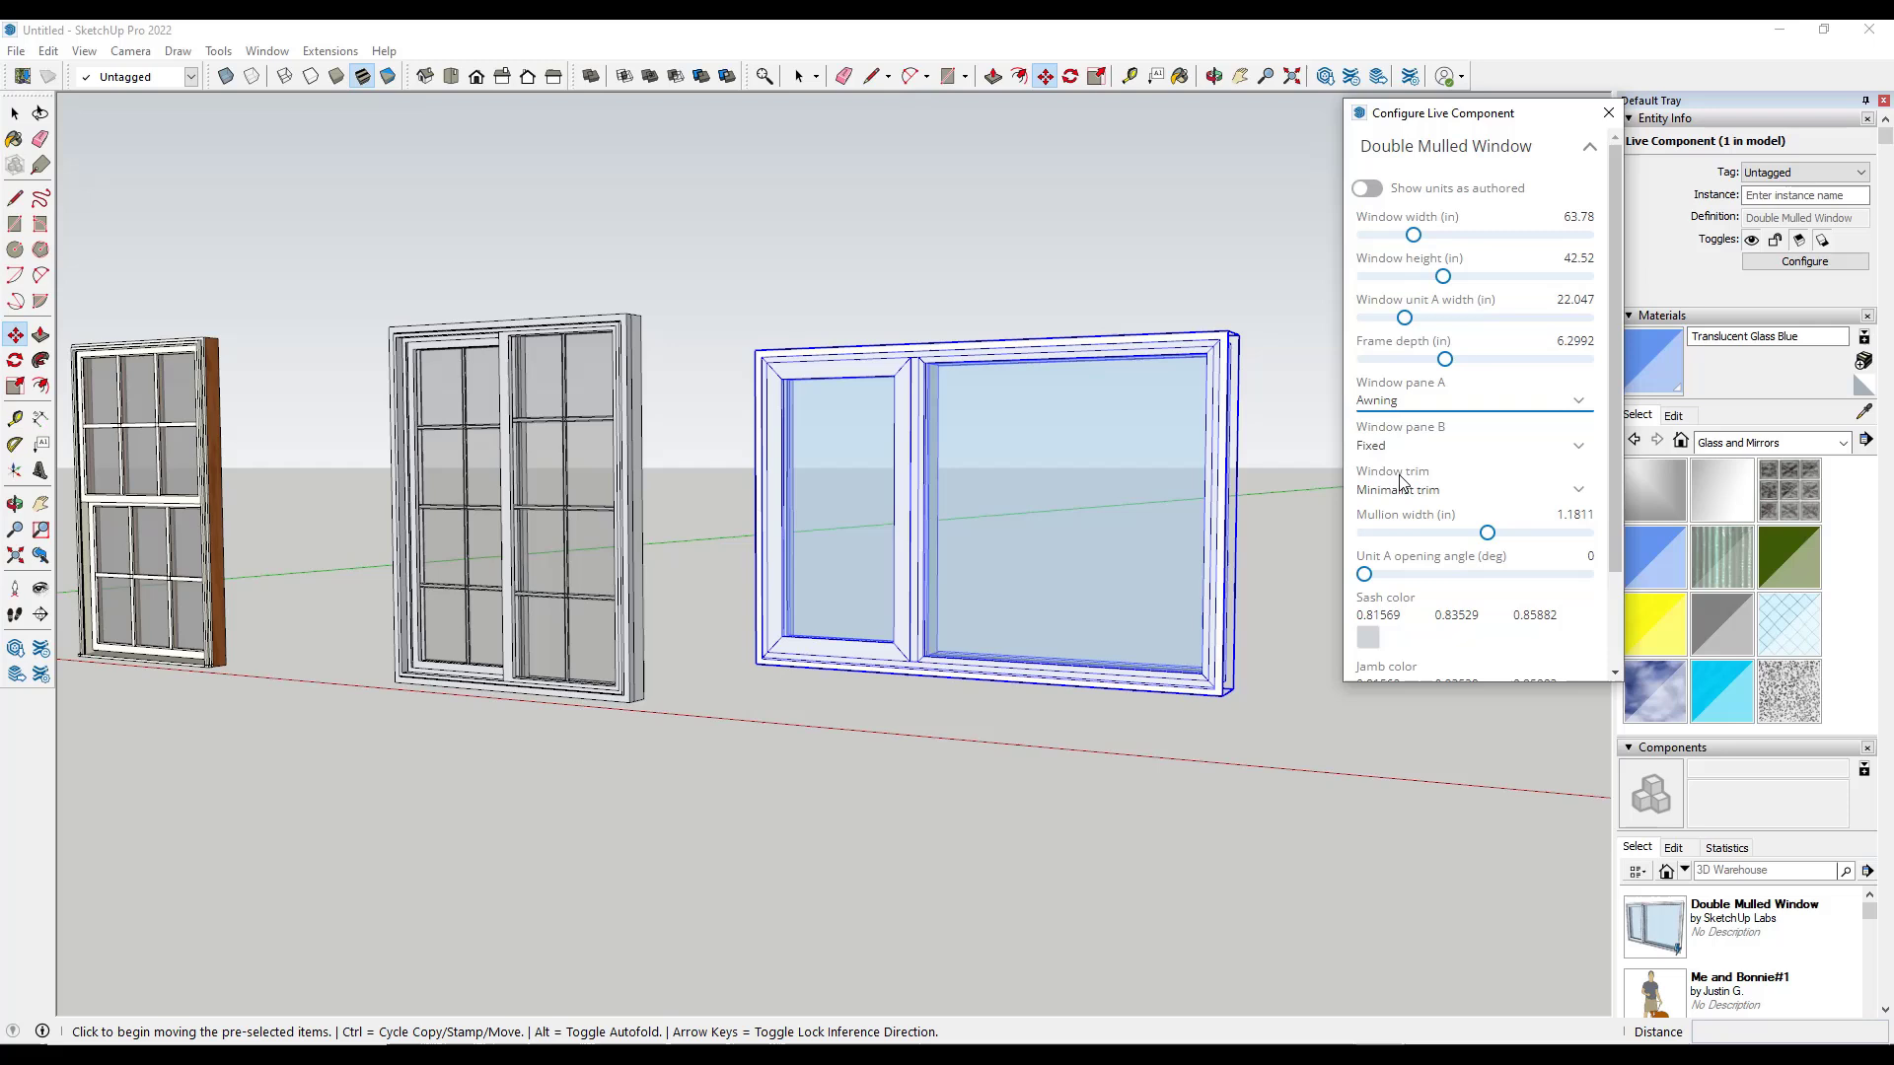
pyautogui.click(1440, 445)
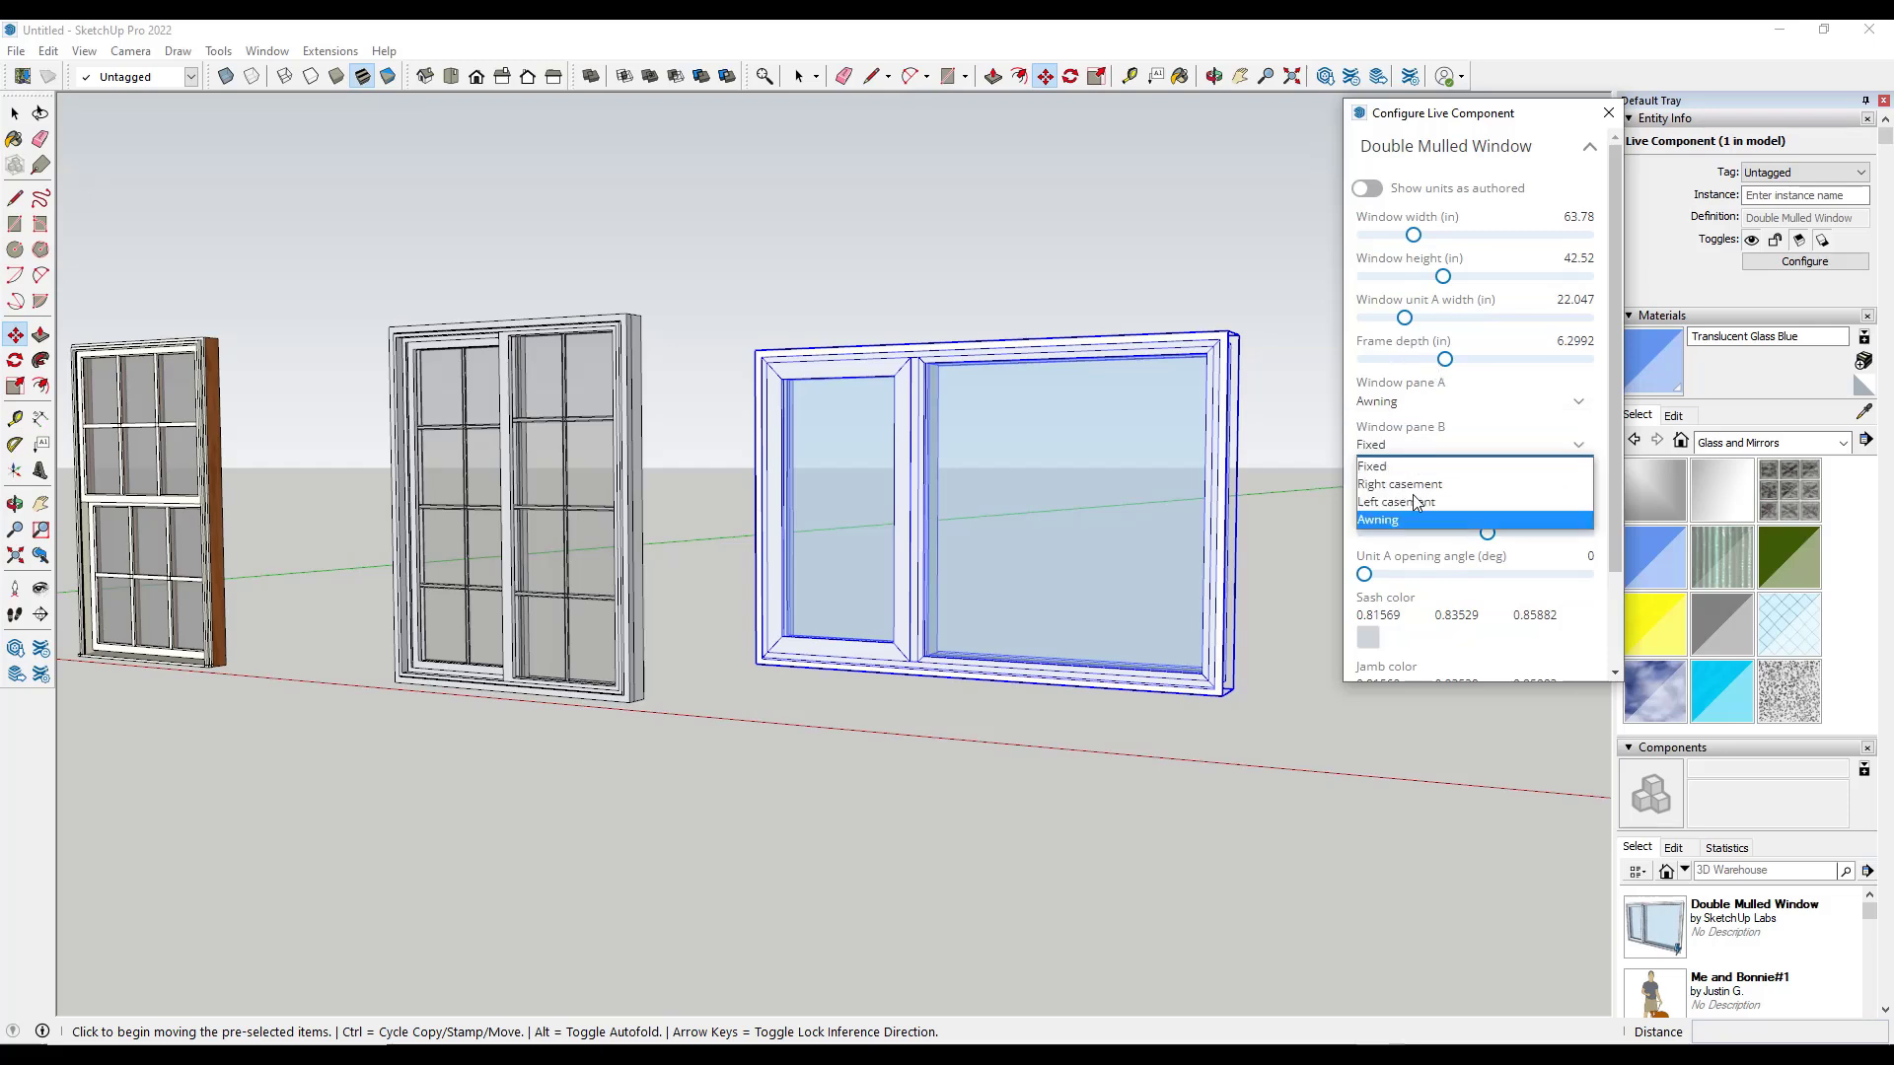
pyautogui.click(1480, 521)
pyautogui.moveTo(1486, 533)
pyautogui.mouseDown()
pyautogui.moveTo(1458, 533)
pyautogui.moveTo(1491, 533)
pyautogui.mouseUp()
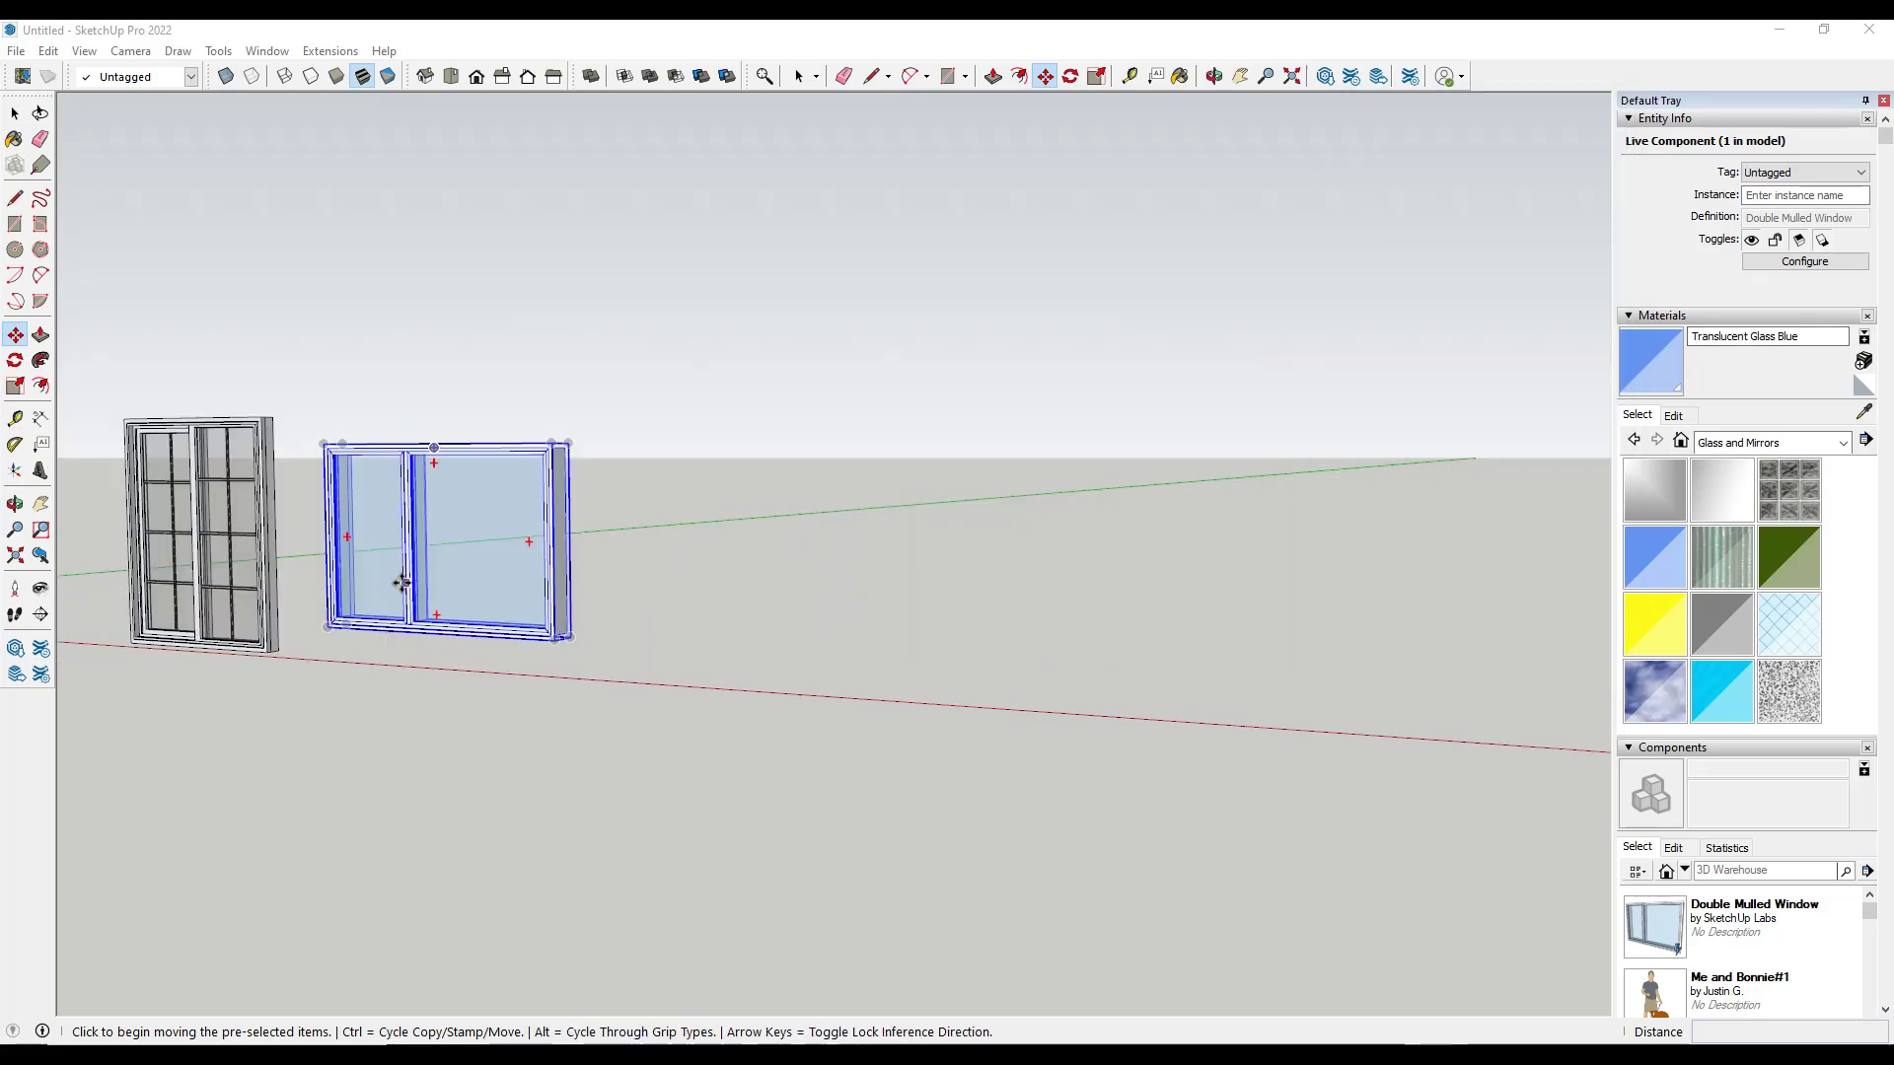
pyautogui.moveTo(516, 536); pyautogui.dragTo(133, 535, button='middle')
# - Install Window Maker from Extension Warehouse, accepting the incompatibility warning
pyautogui.scroll(3, 246, 538)
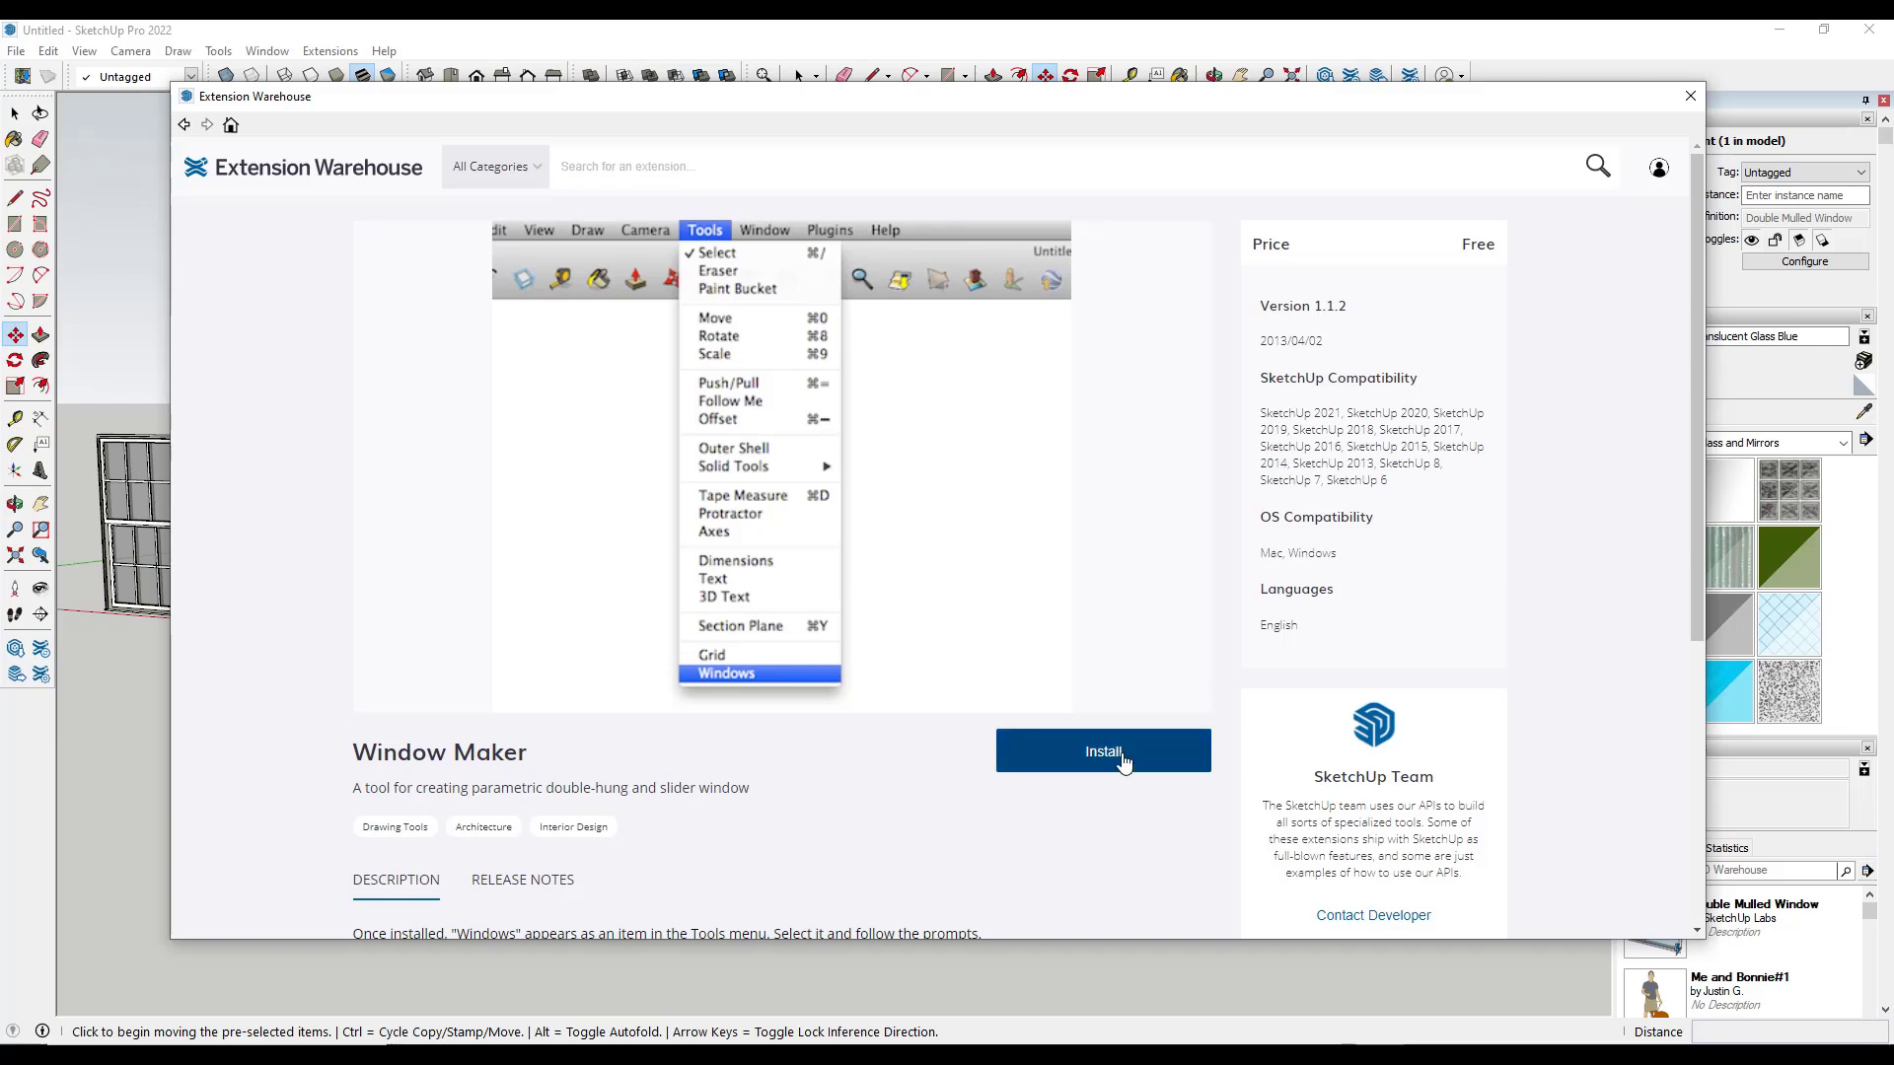
pyautogui.click(1081, 760)
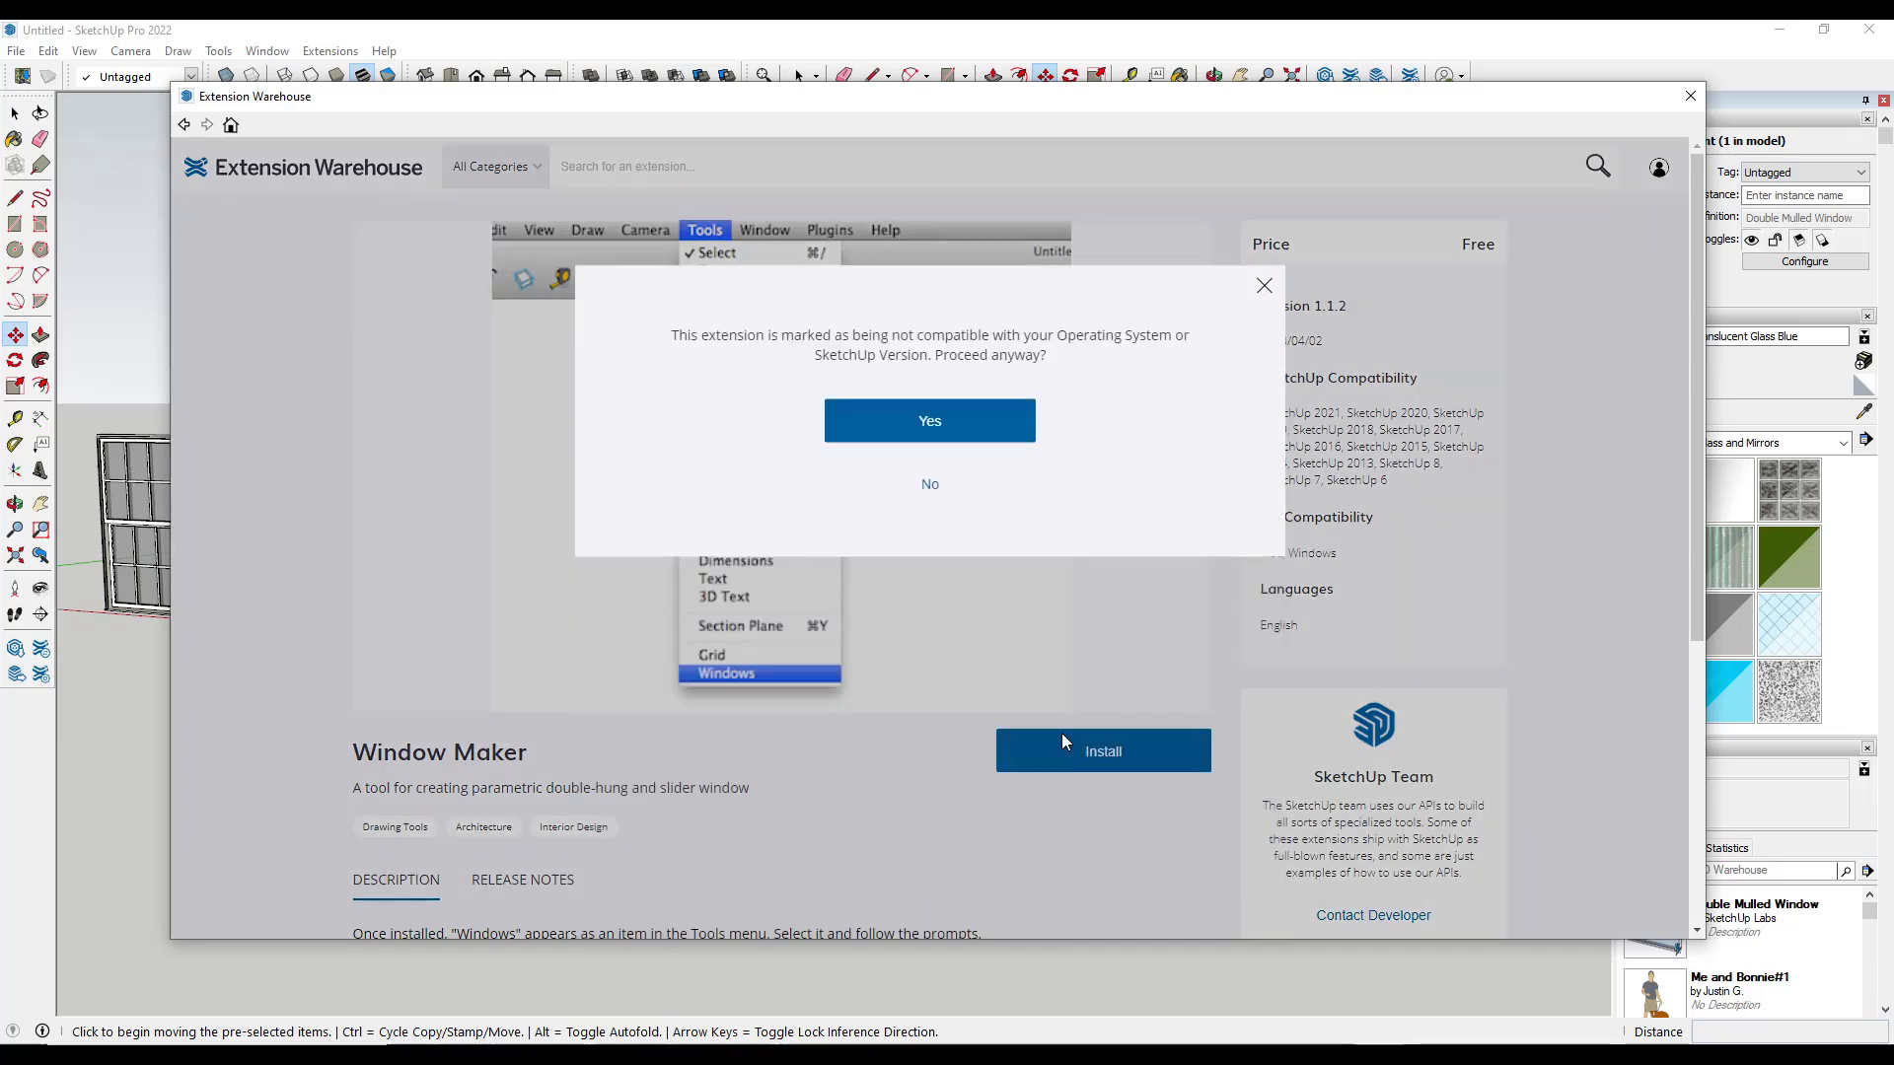
pyautogui.click(961, 382)
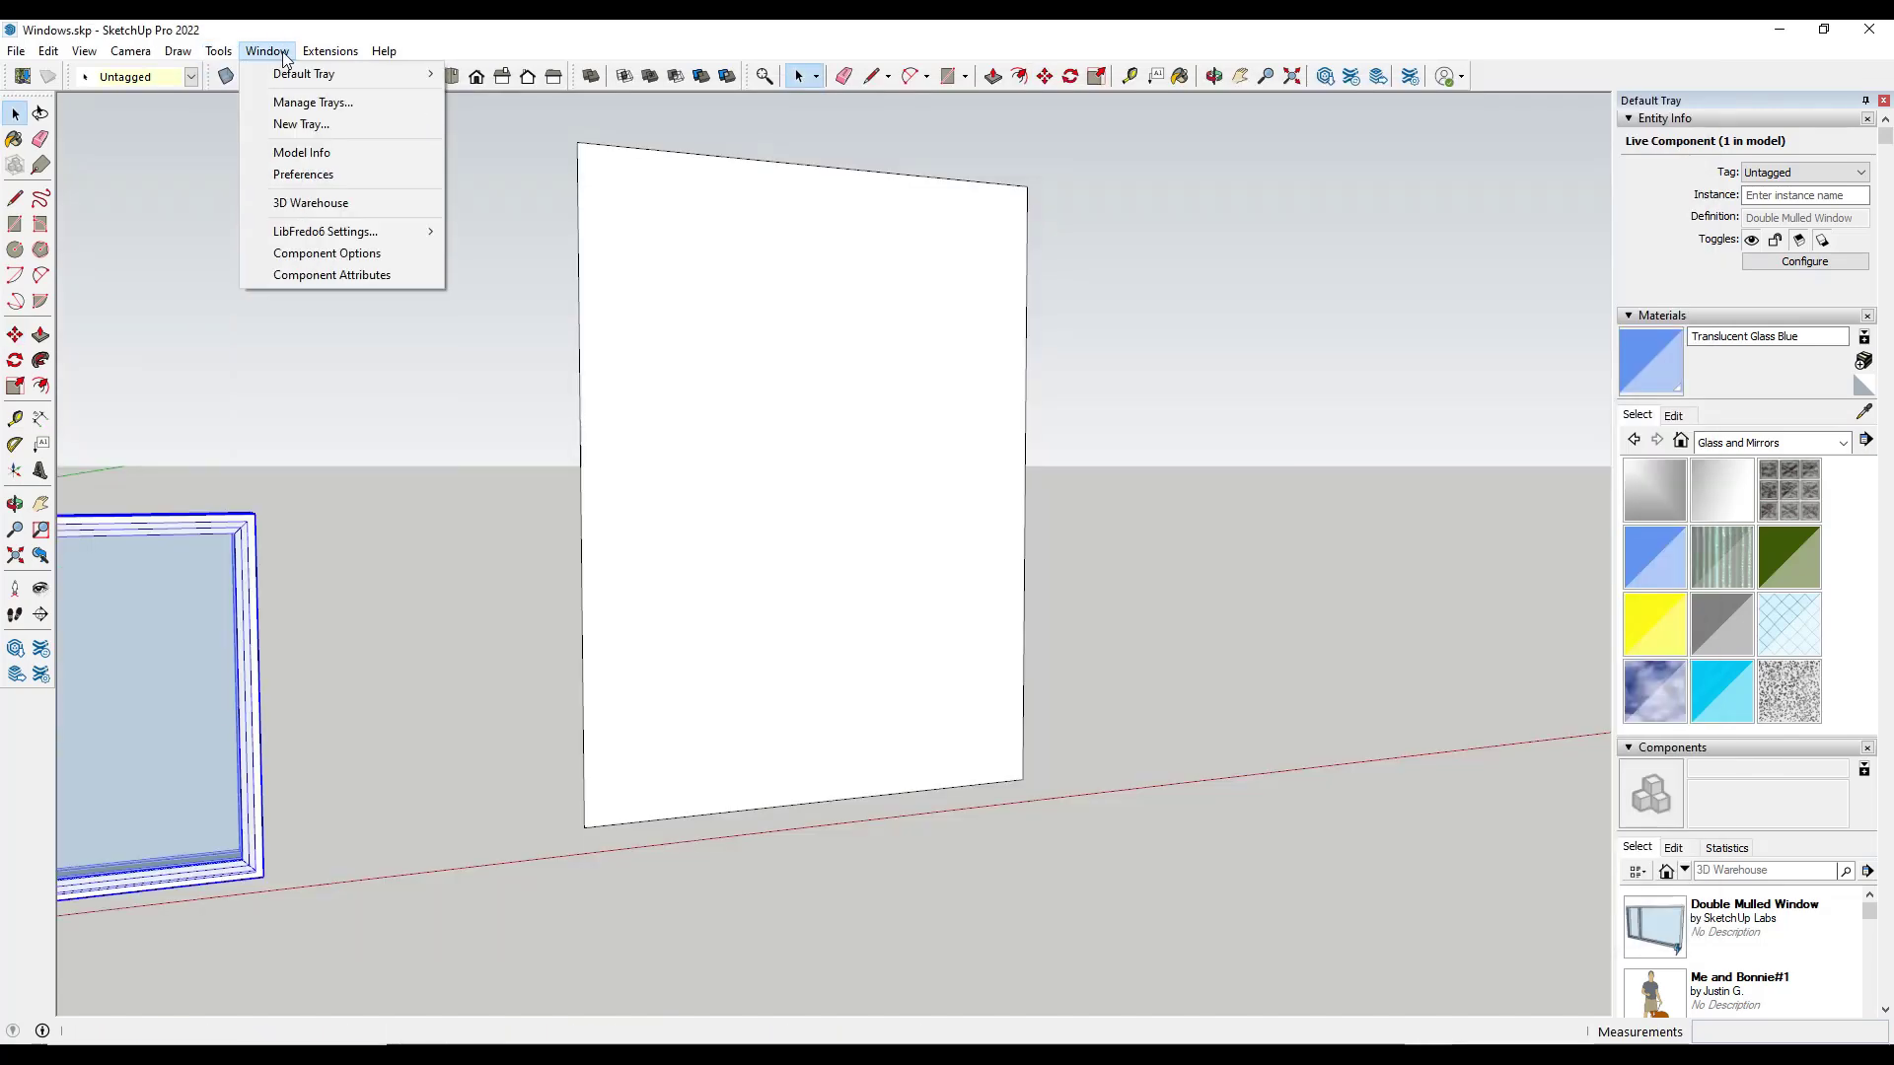
# - Create a 4' by 5' double-hung window with Window Maker and inset it in the white panel
pyautogui.moveTo(309, 57)
pyautogui.moveTo(218, 52)
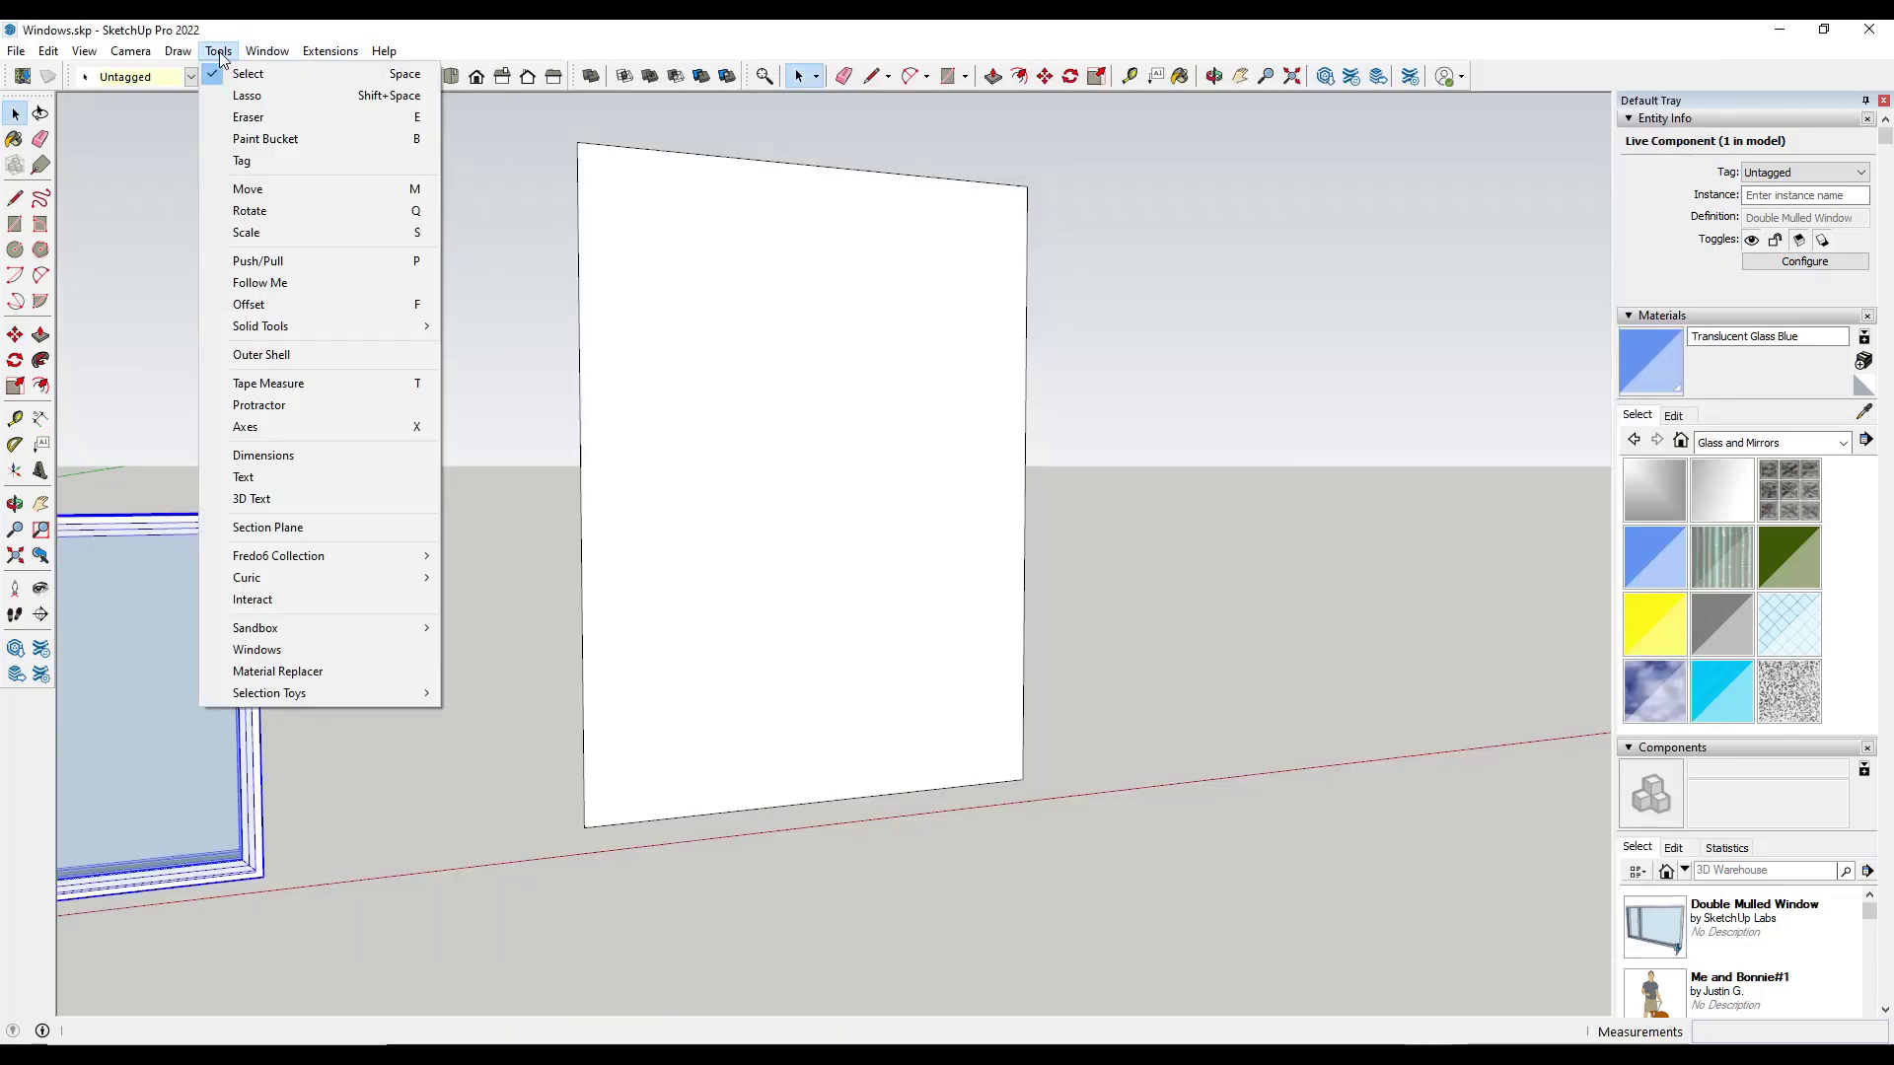
pyautogui.click(293, 649)
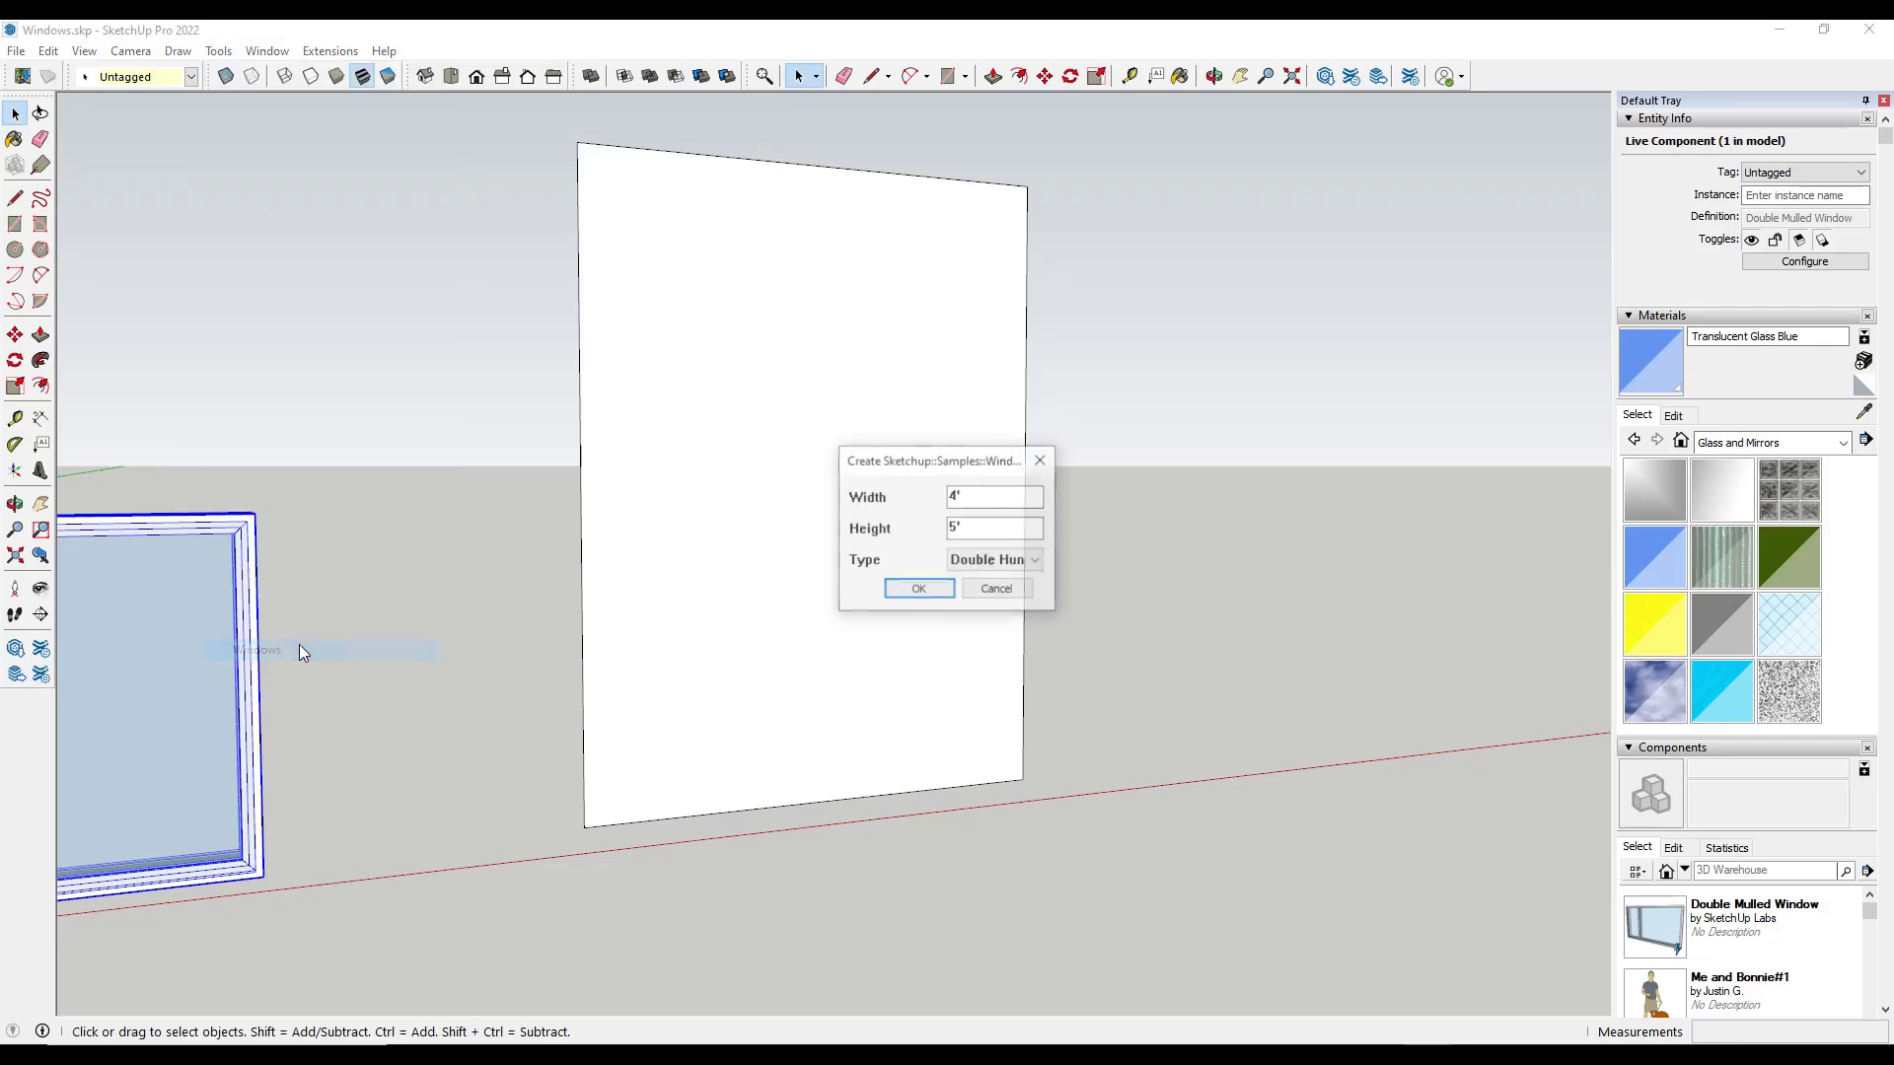
pyautogui.click(991, 563)
pyautogui.click(991, 581)
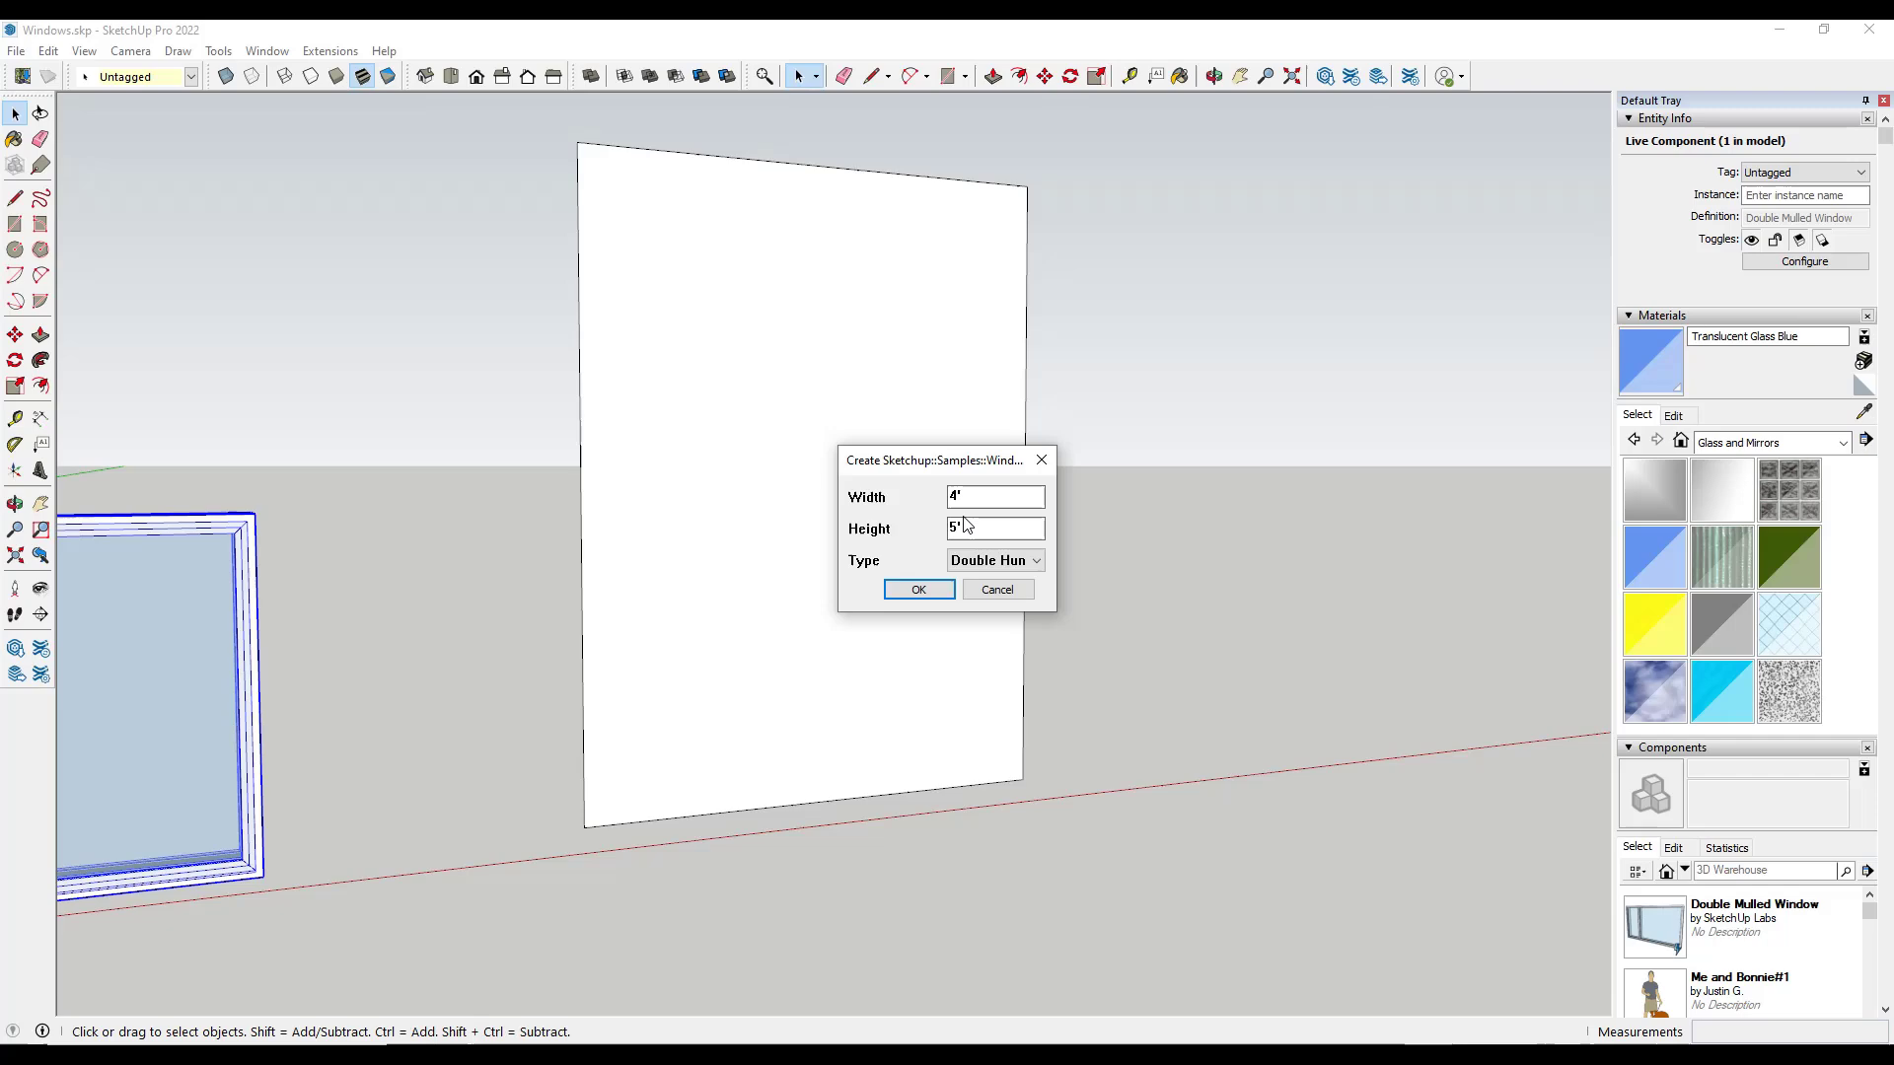
pyautogui.click(915, 591)
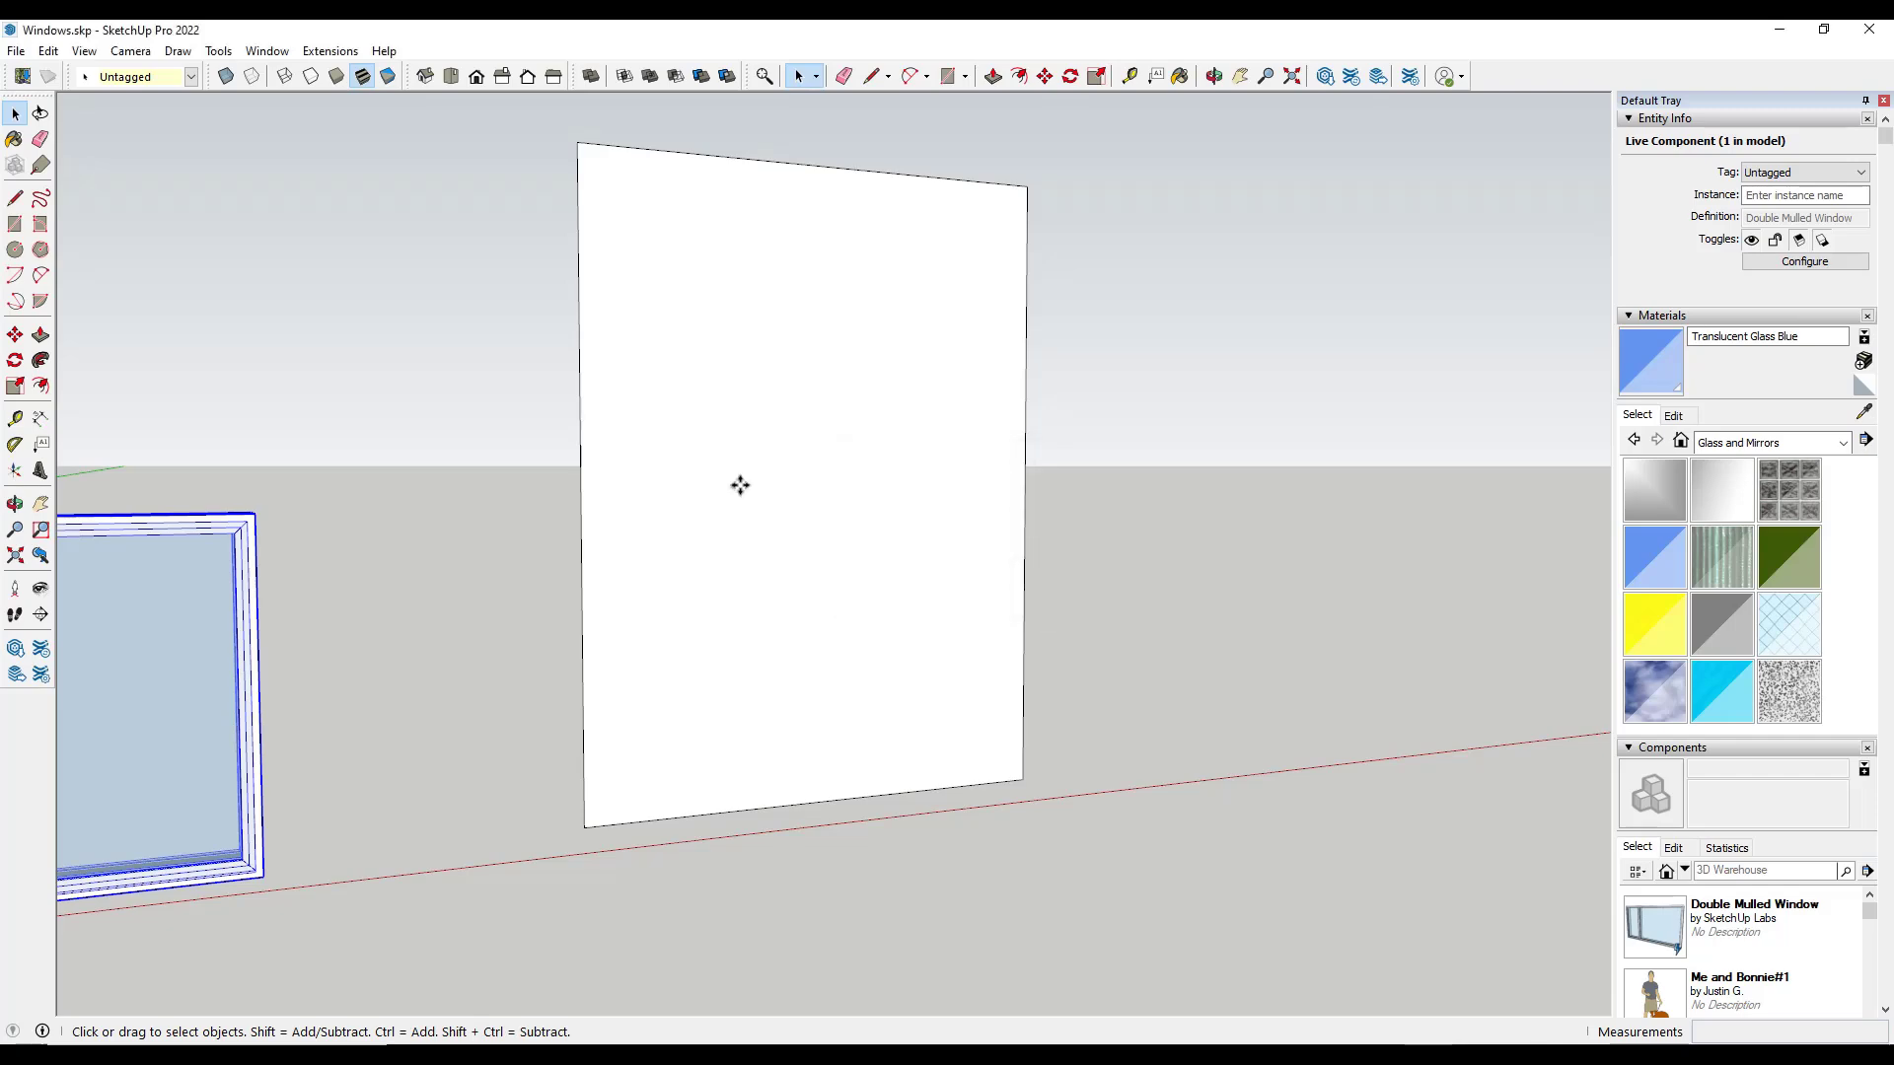
pyautogui.click(802, 572)
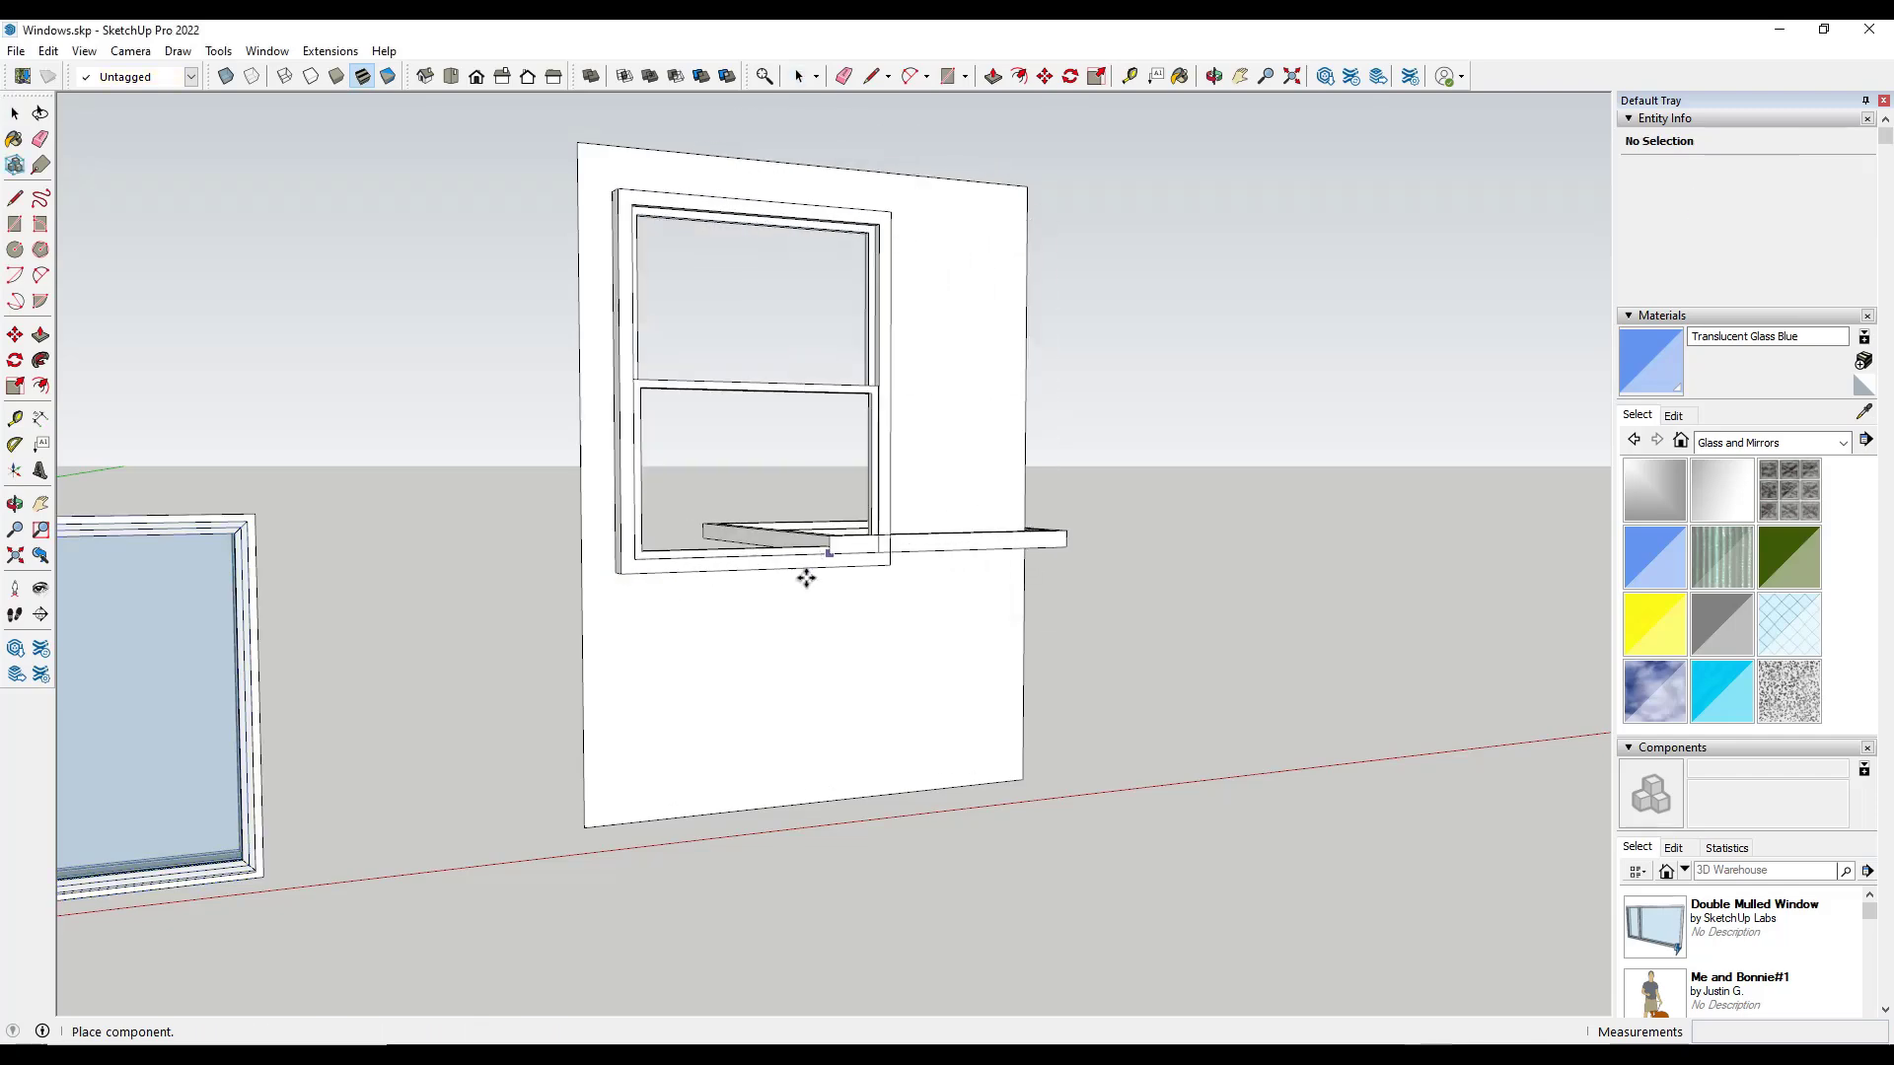
pyautogui.moveTo(803, 575); pyautogui.dragTo(892, 626, button='middle')
# - Draw a second rectangular wall panel beside the first one
pyautogui.press('r')
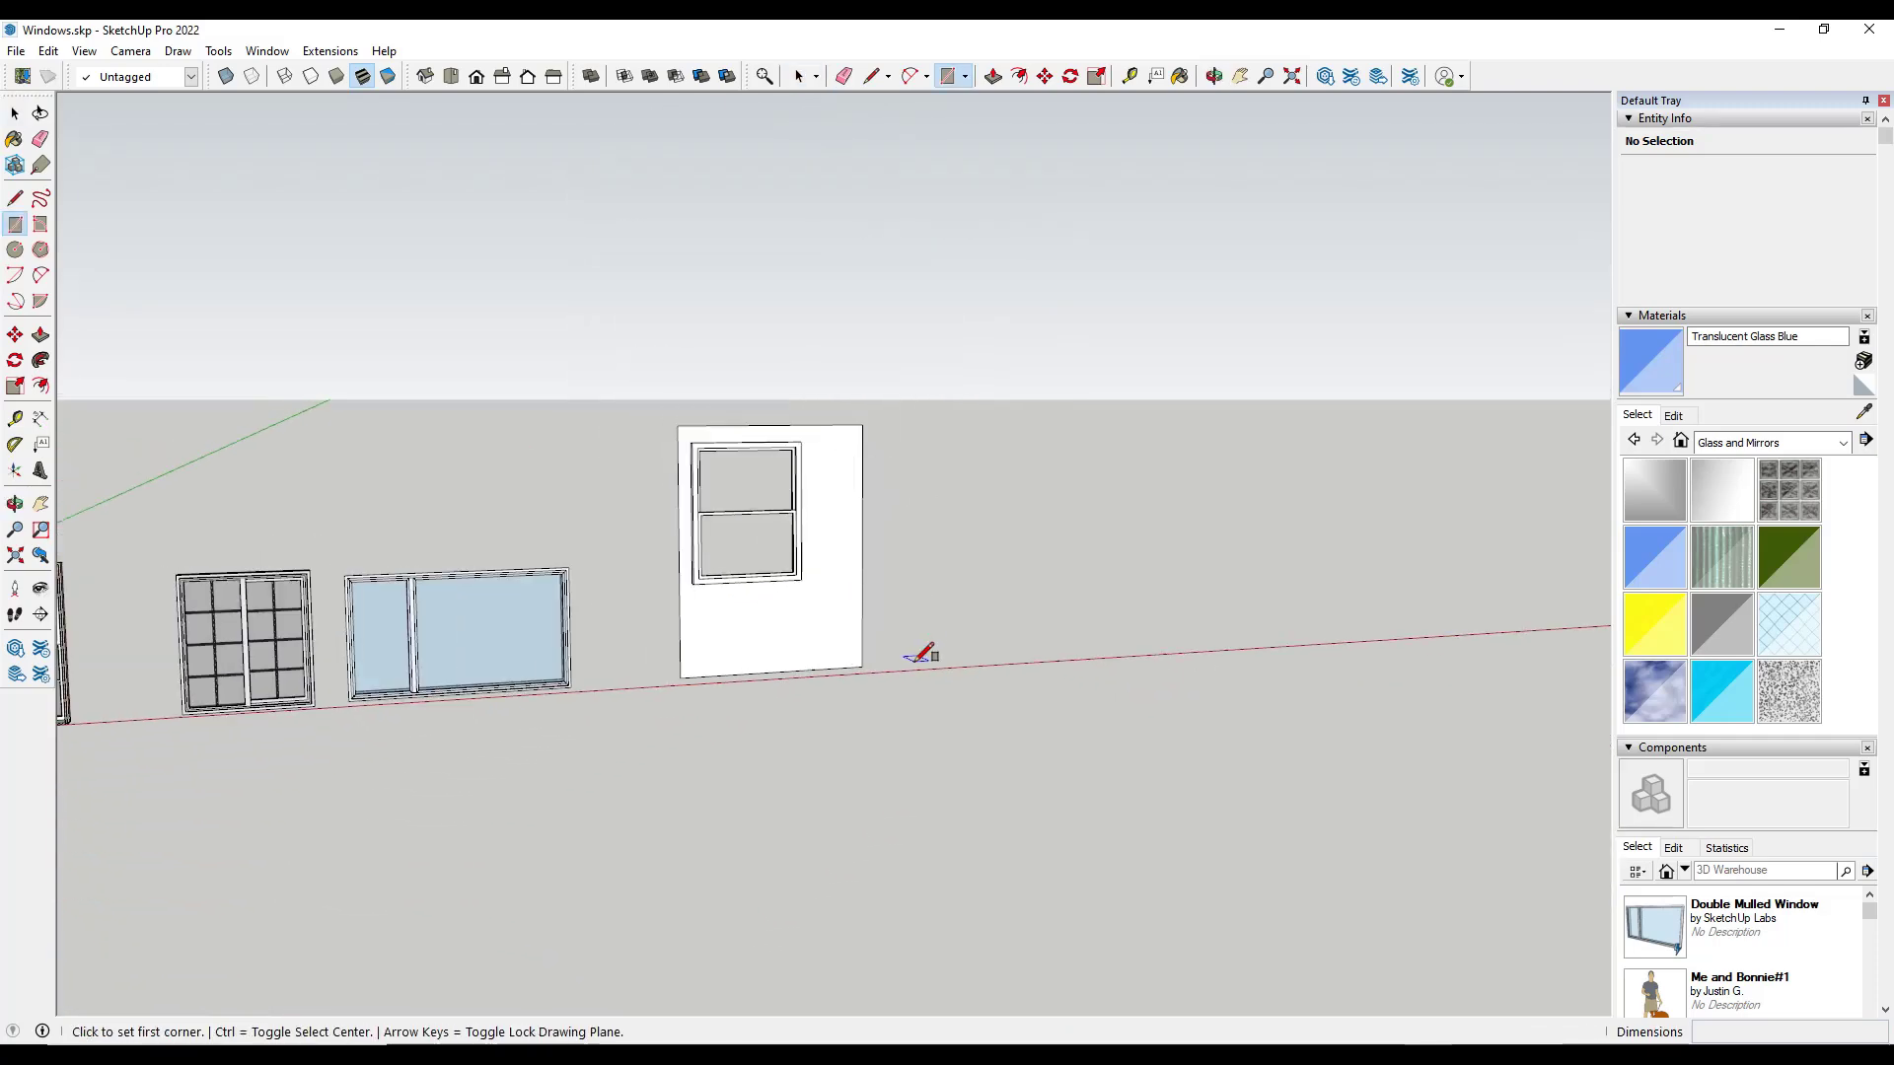
pyautogui.click(917, 664)
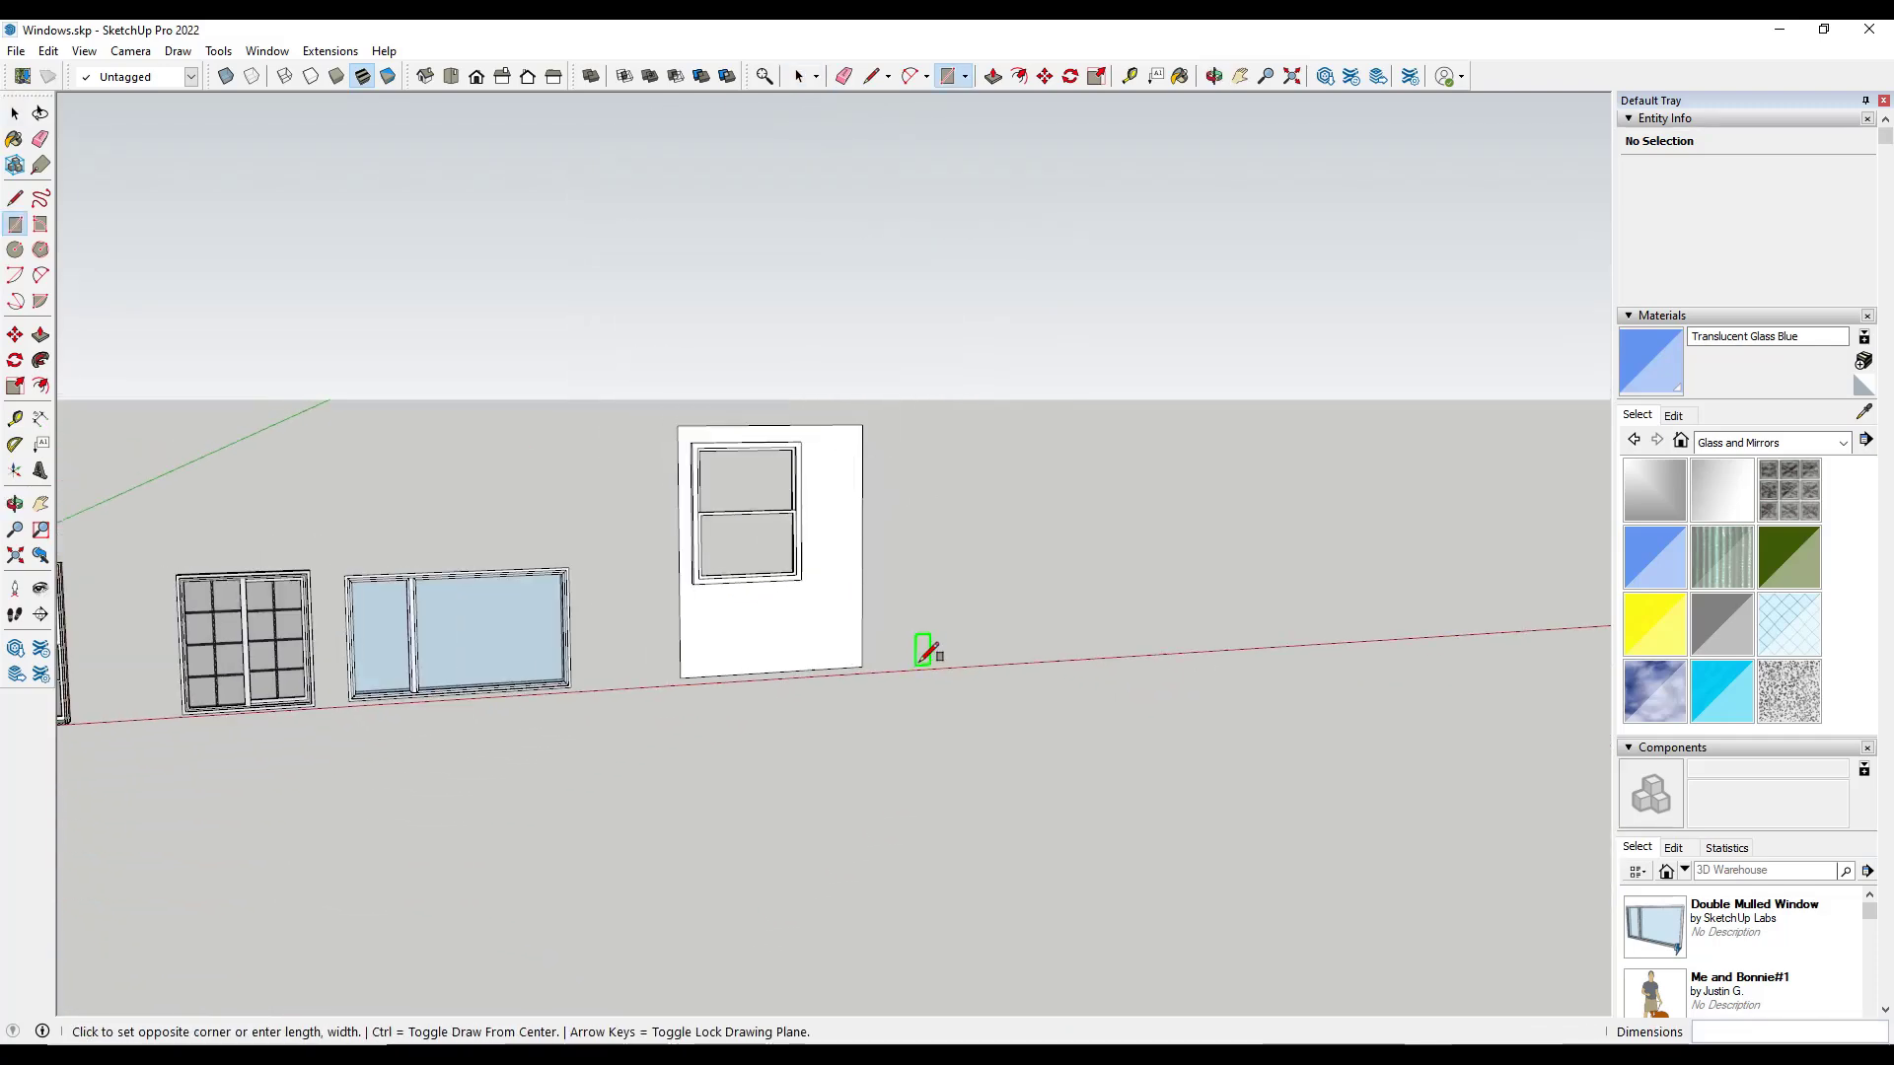
pyautogui.click(1088, 417)
pyautogui.press('space')
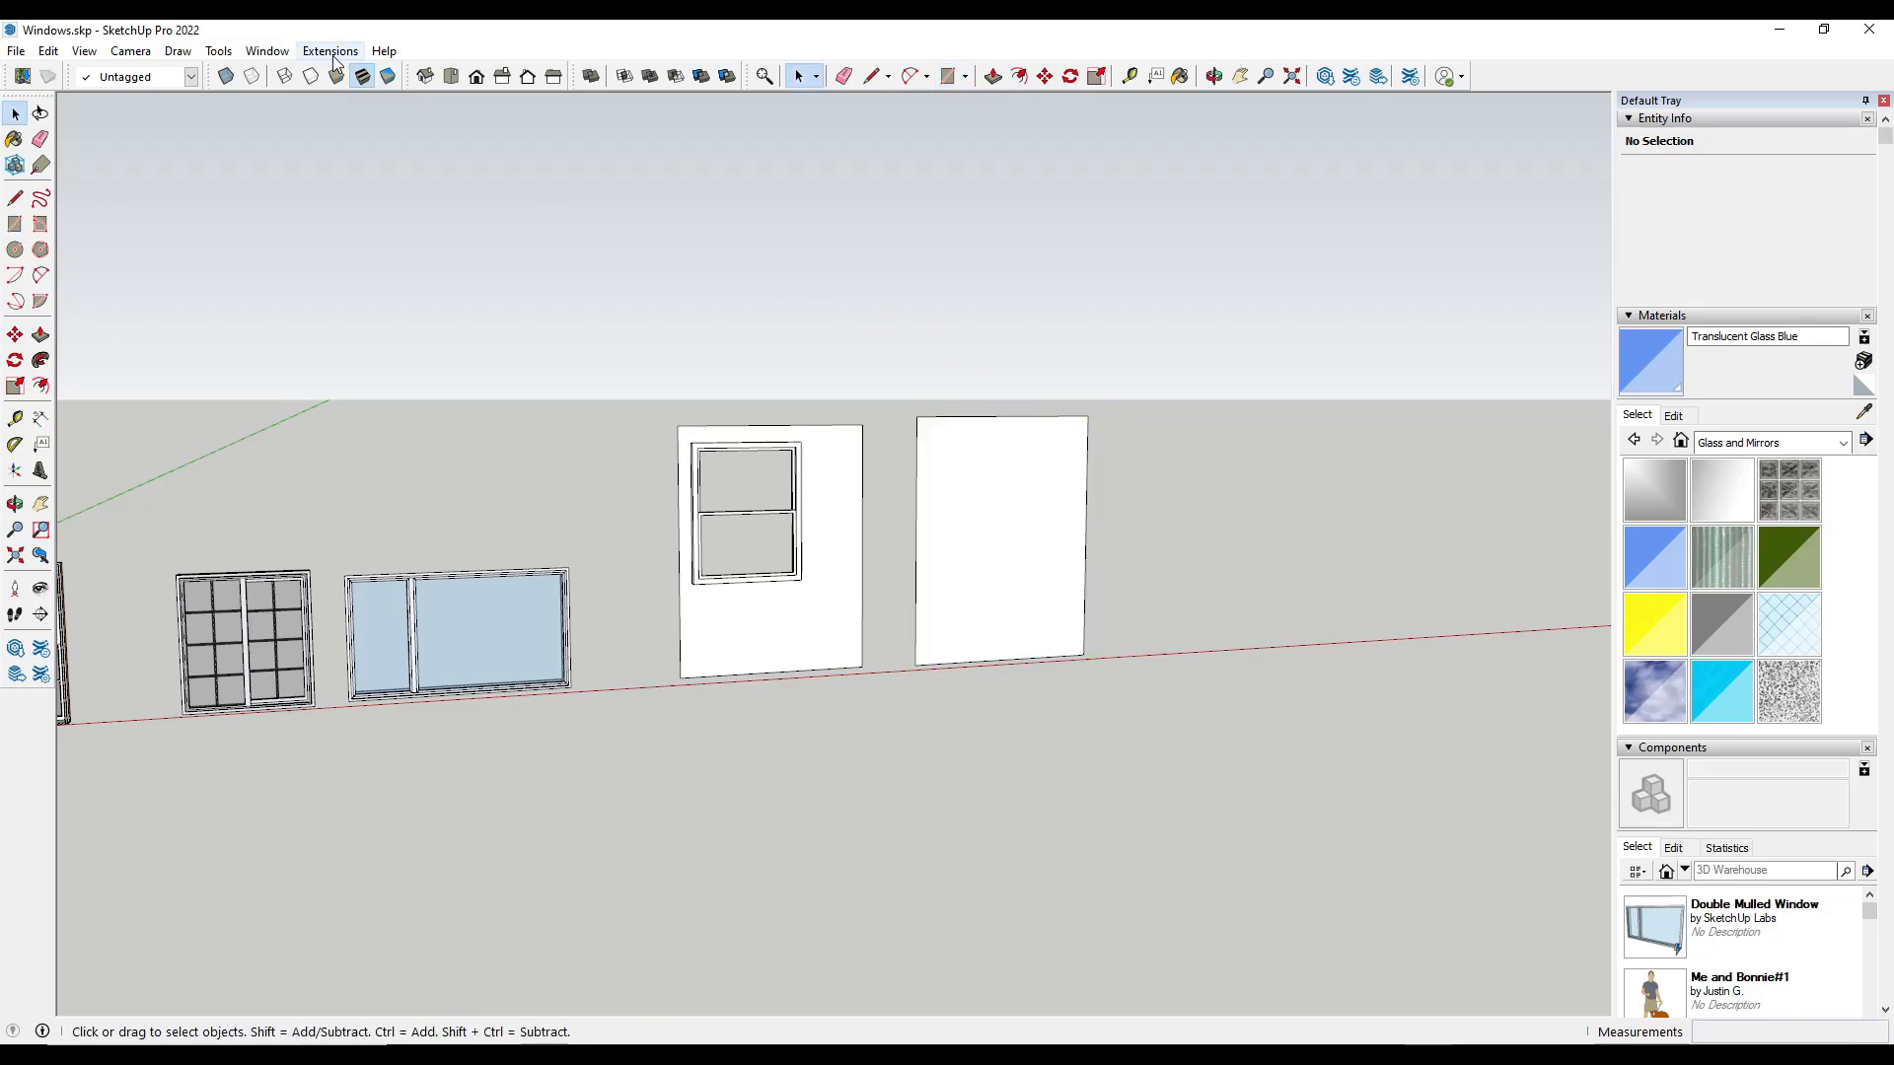
# - Generate a 4' by 5' Slider window and place it into the new wall
pyautogui.click(266, 50)
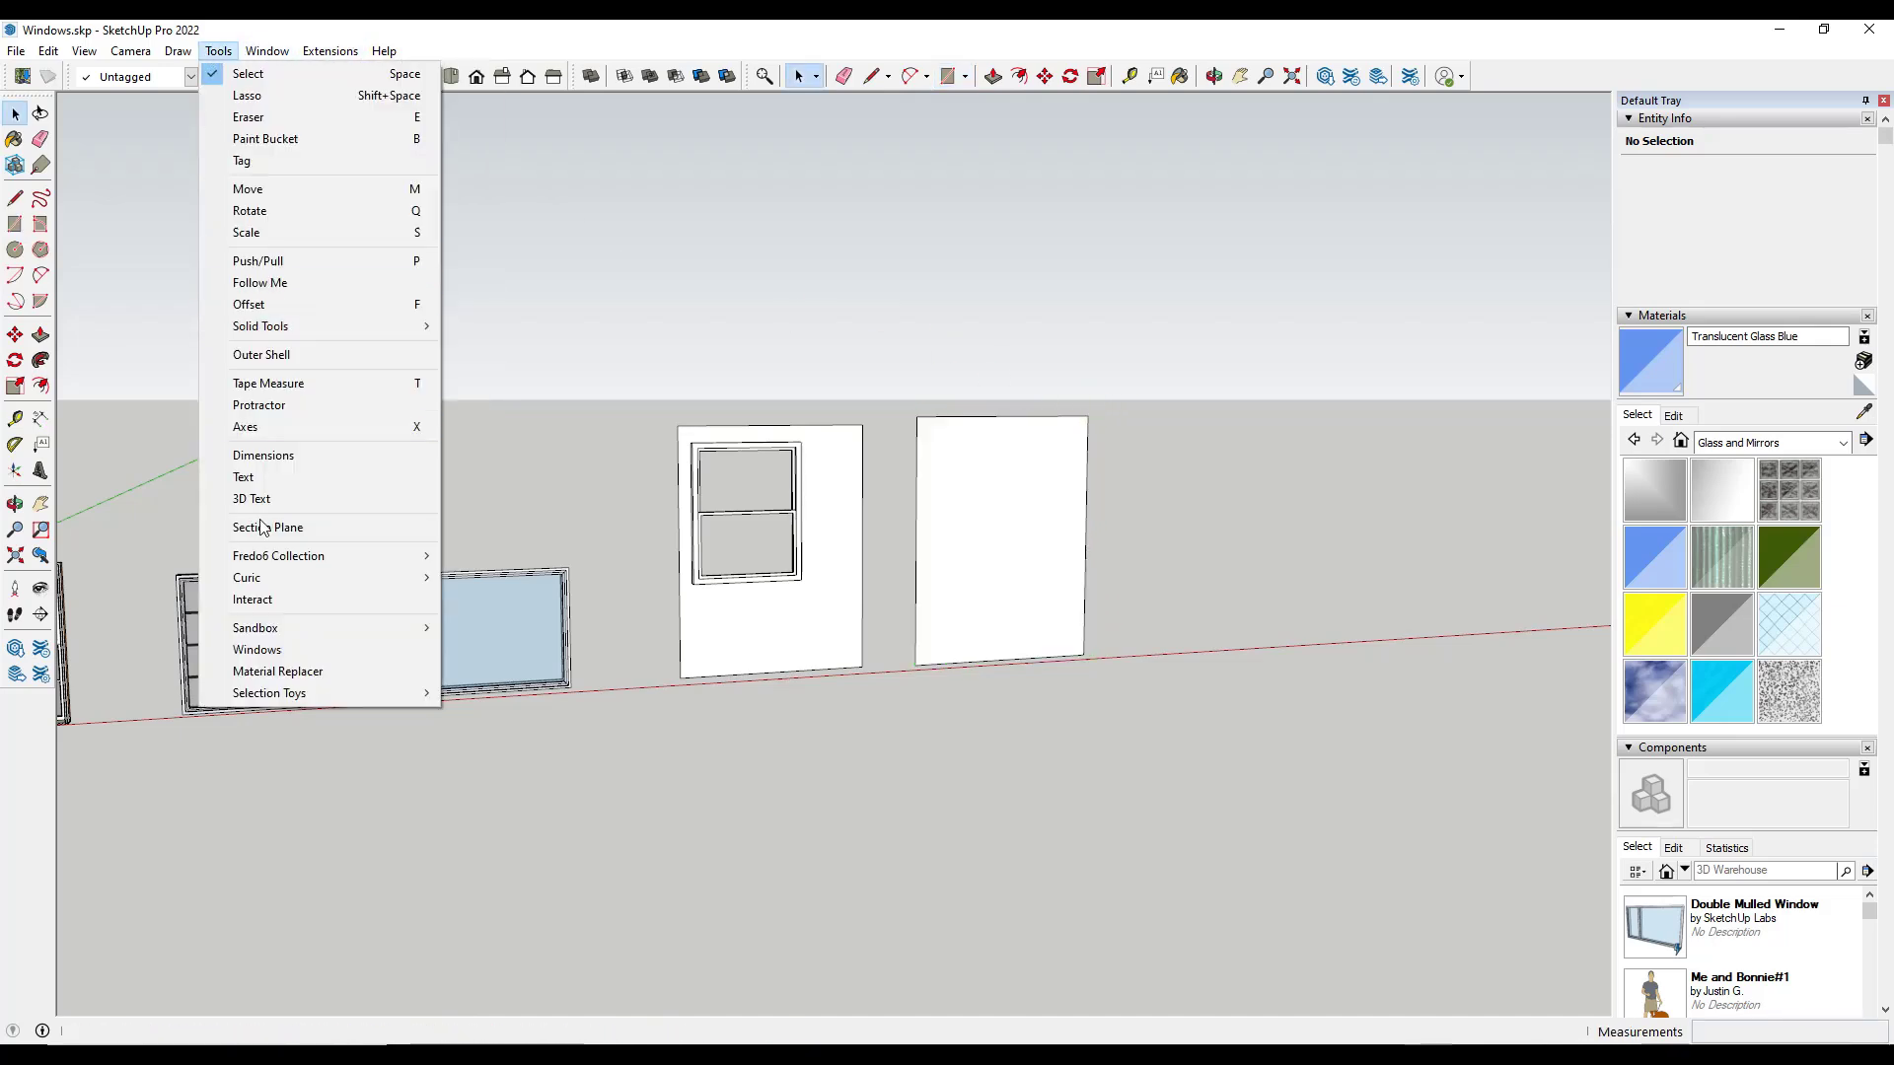
pyautogui.click(257, 649)
pyautogui.click(1026, 560)
pyautogui.click(977, 598)
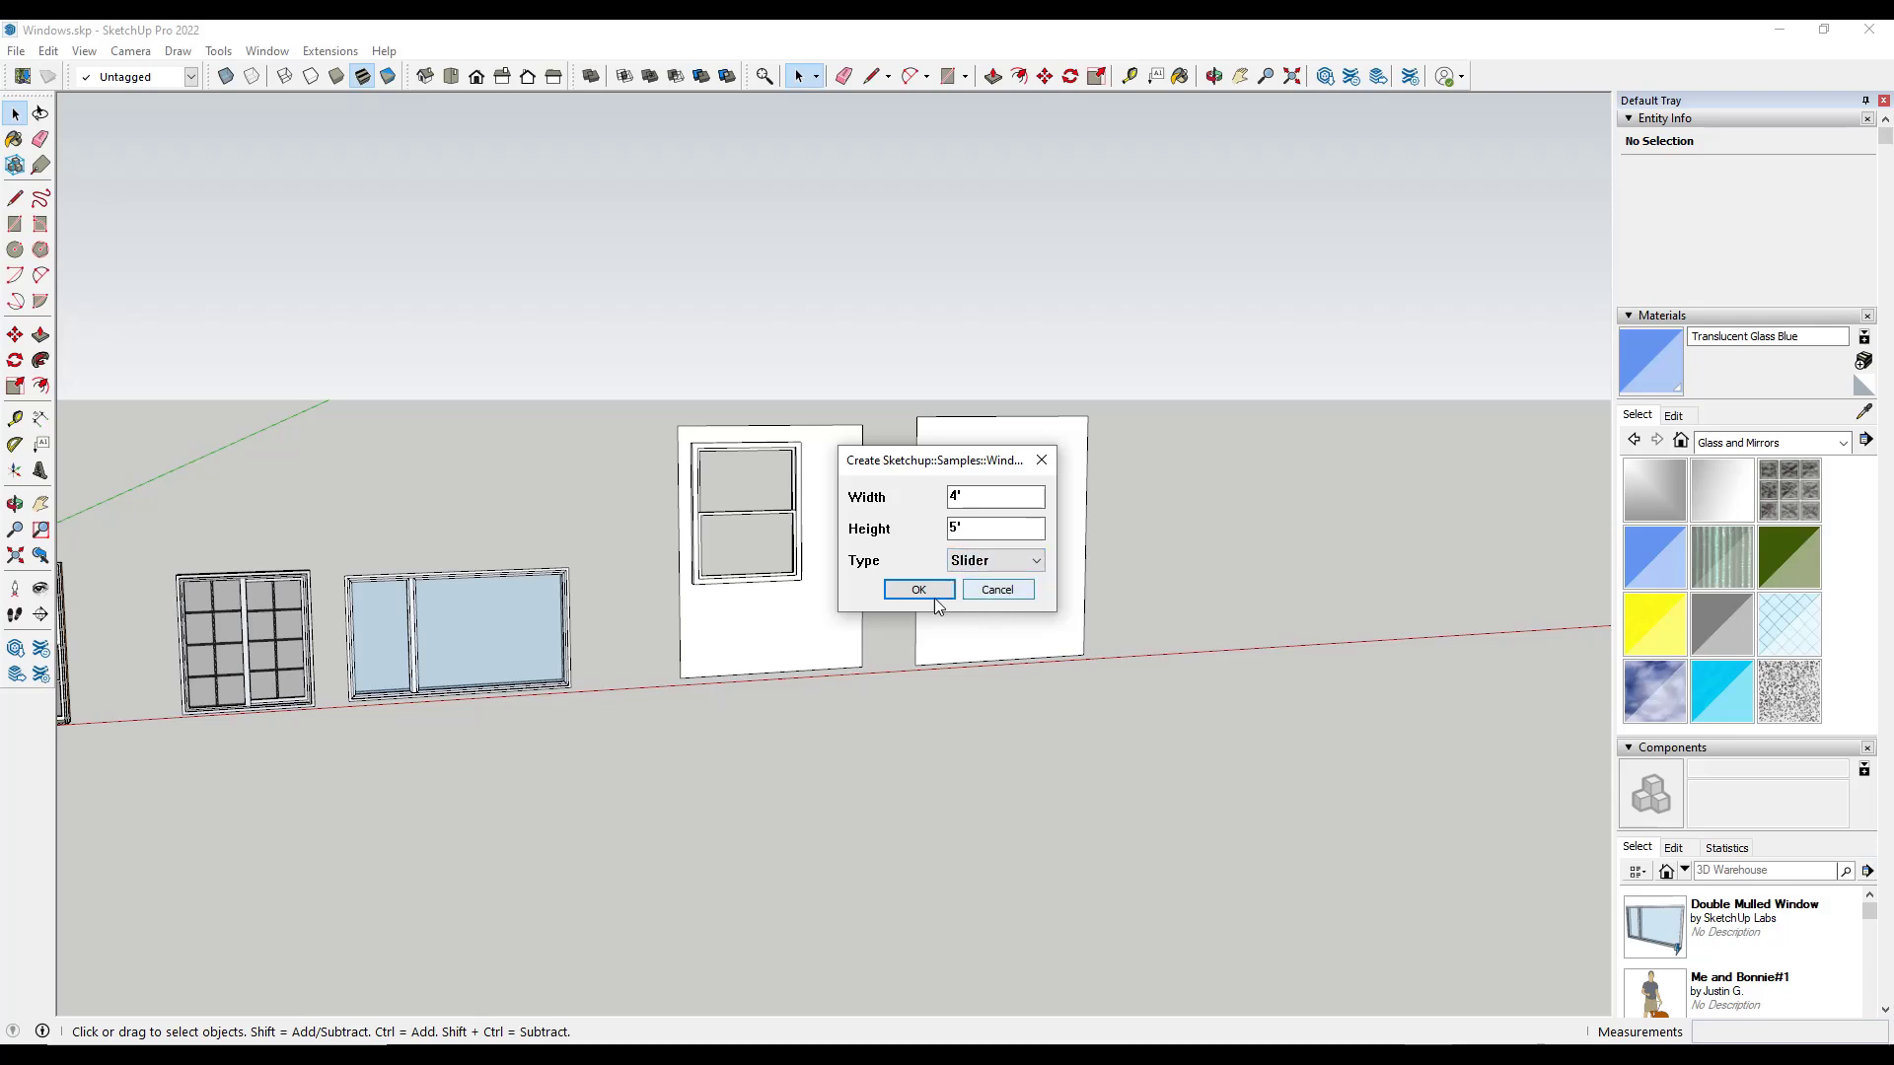
pyautogui.click(919, 590)
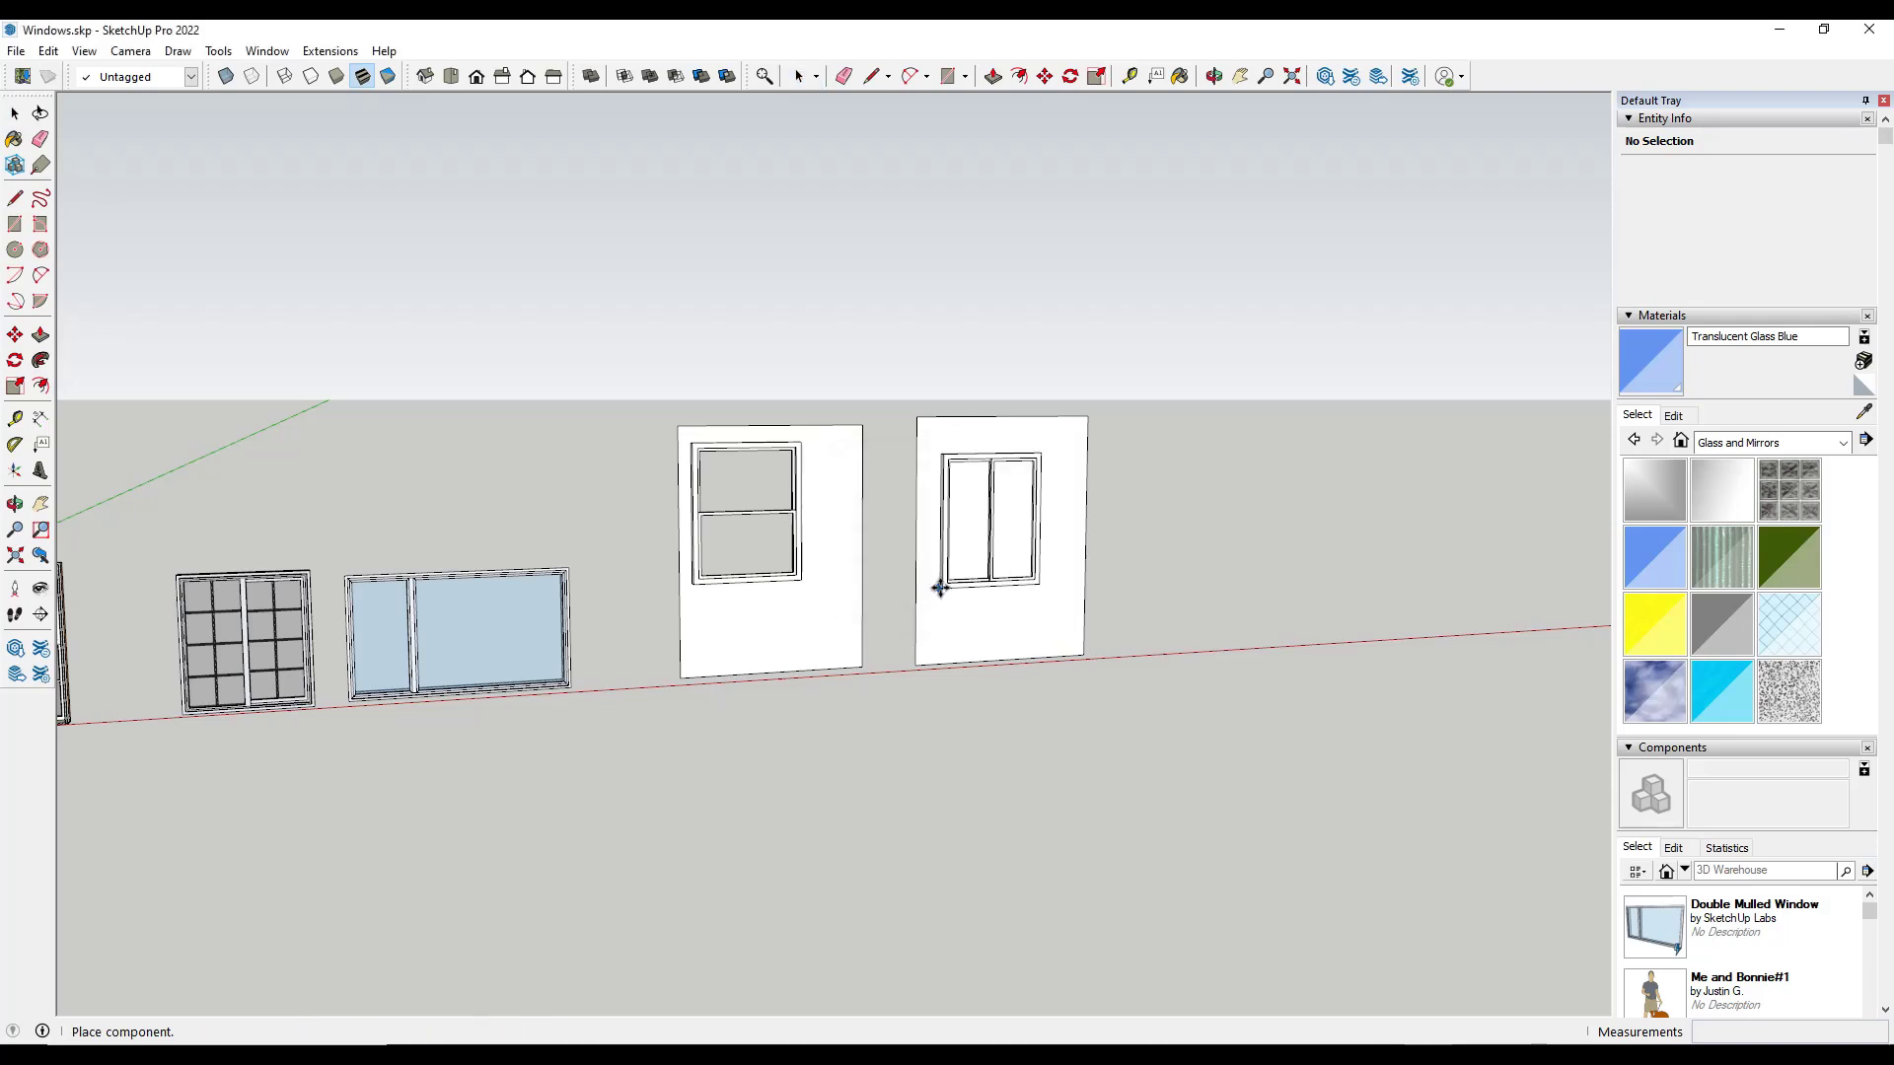
pyautogui.click(939, 582)
pyautogui.scroll(3, 619, 559)
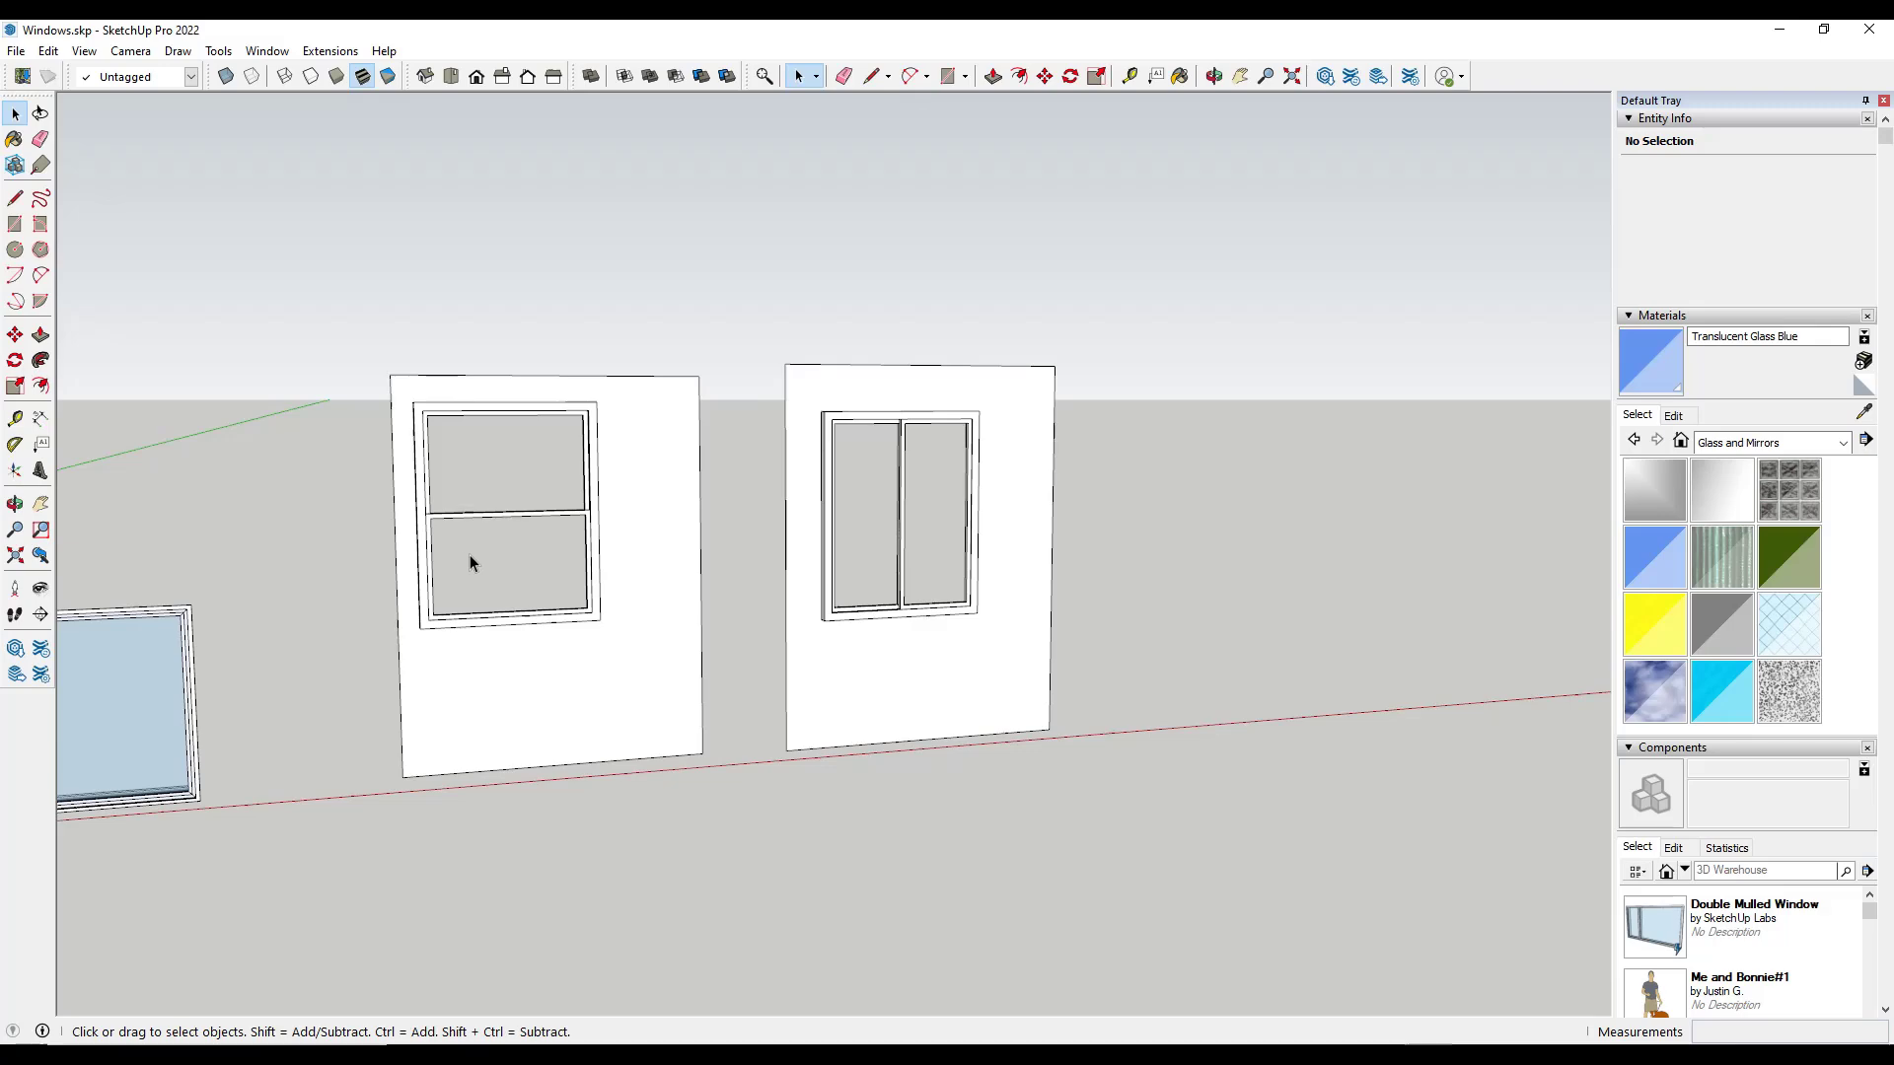
pyautogui.moveTo(493, 560); pyautogui.dragTo(724, 558, button='middle')
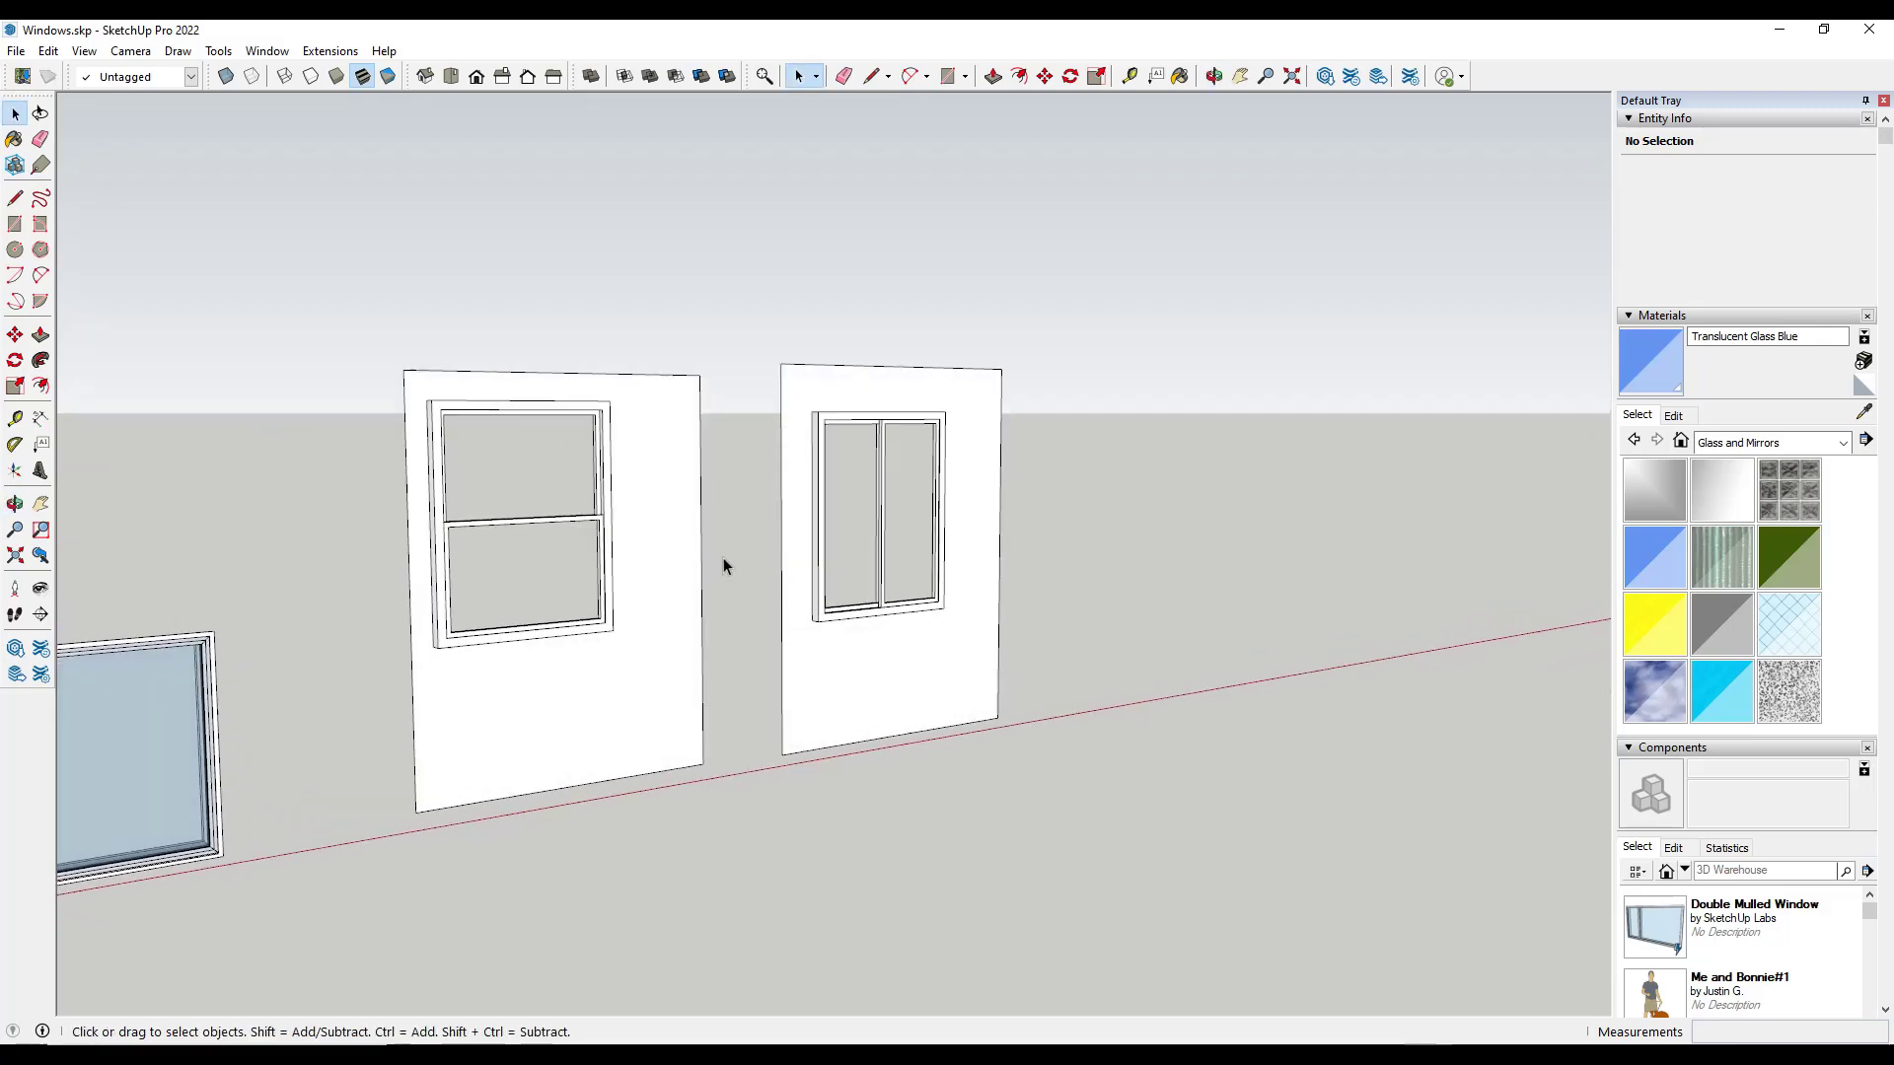
pyautogui.scroll(5, 943, 532)
pyautogui.scroll(-5, 867, 540)
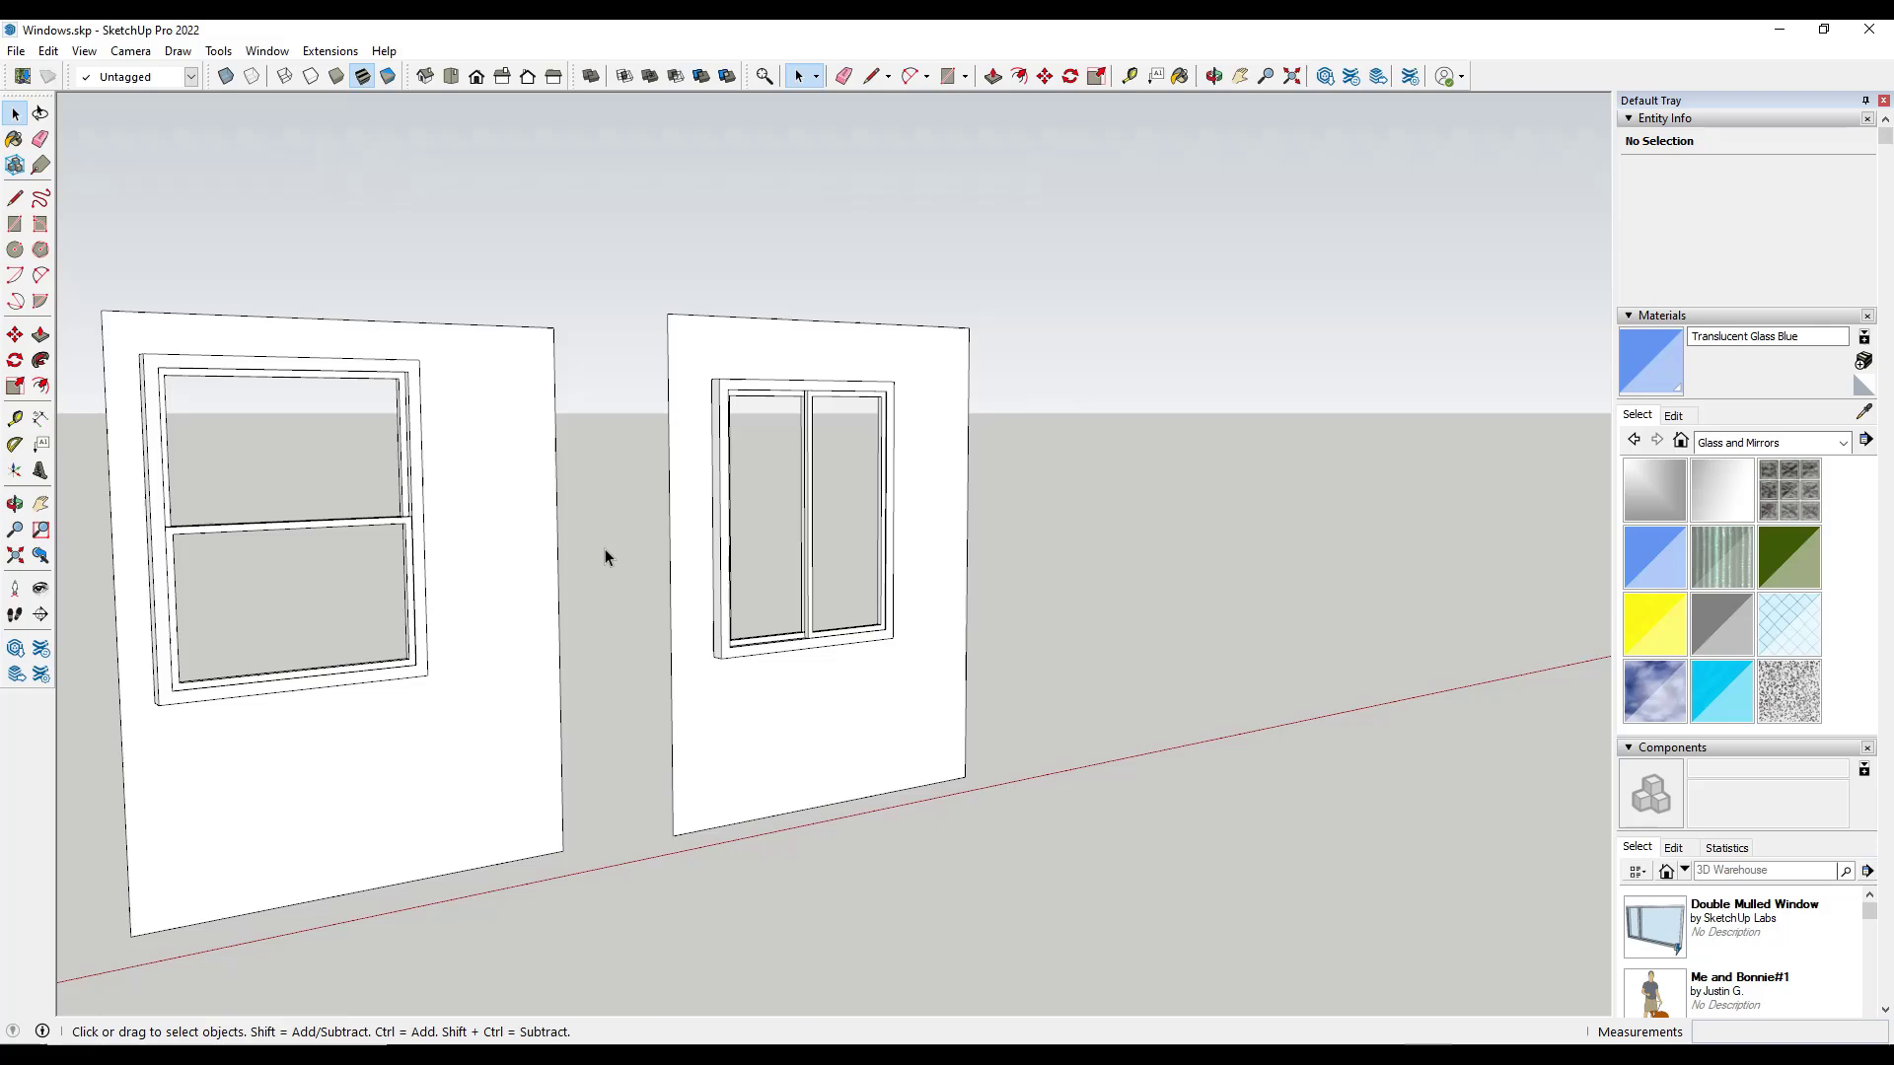
pyautogui.scroll(-3, 532, 542)
pyautogui.scroll(1, 909, 518)
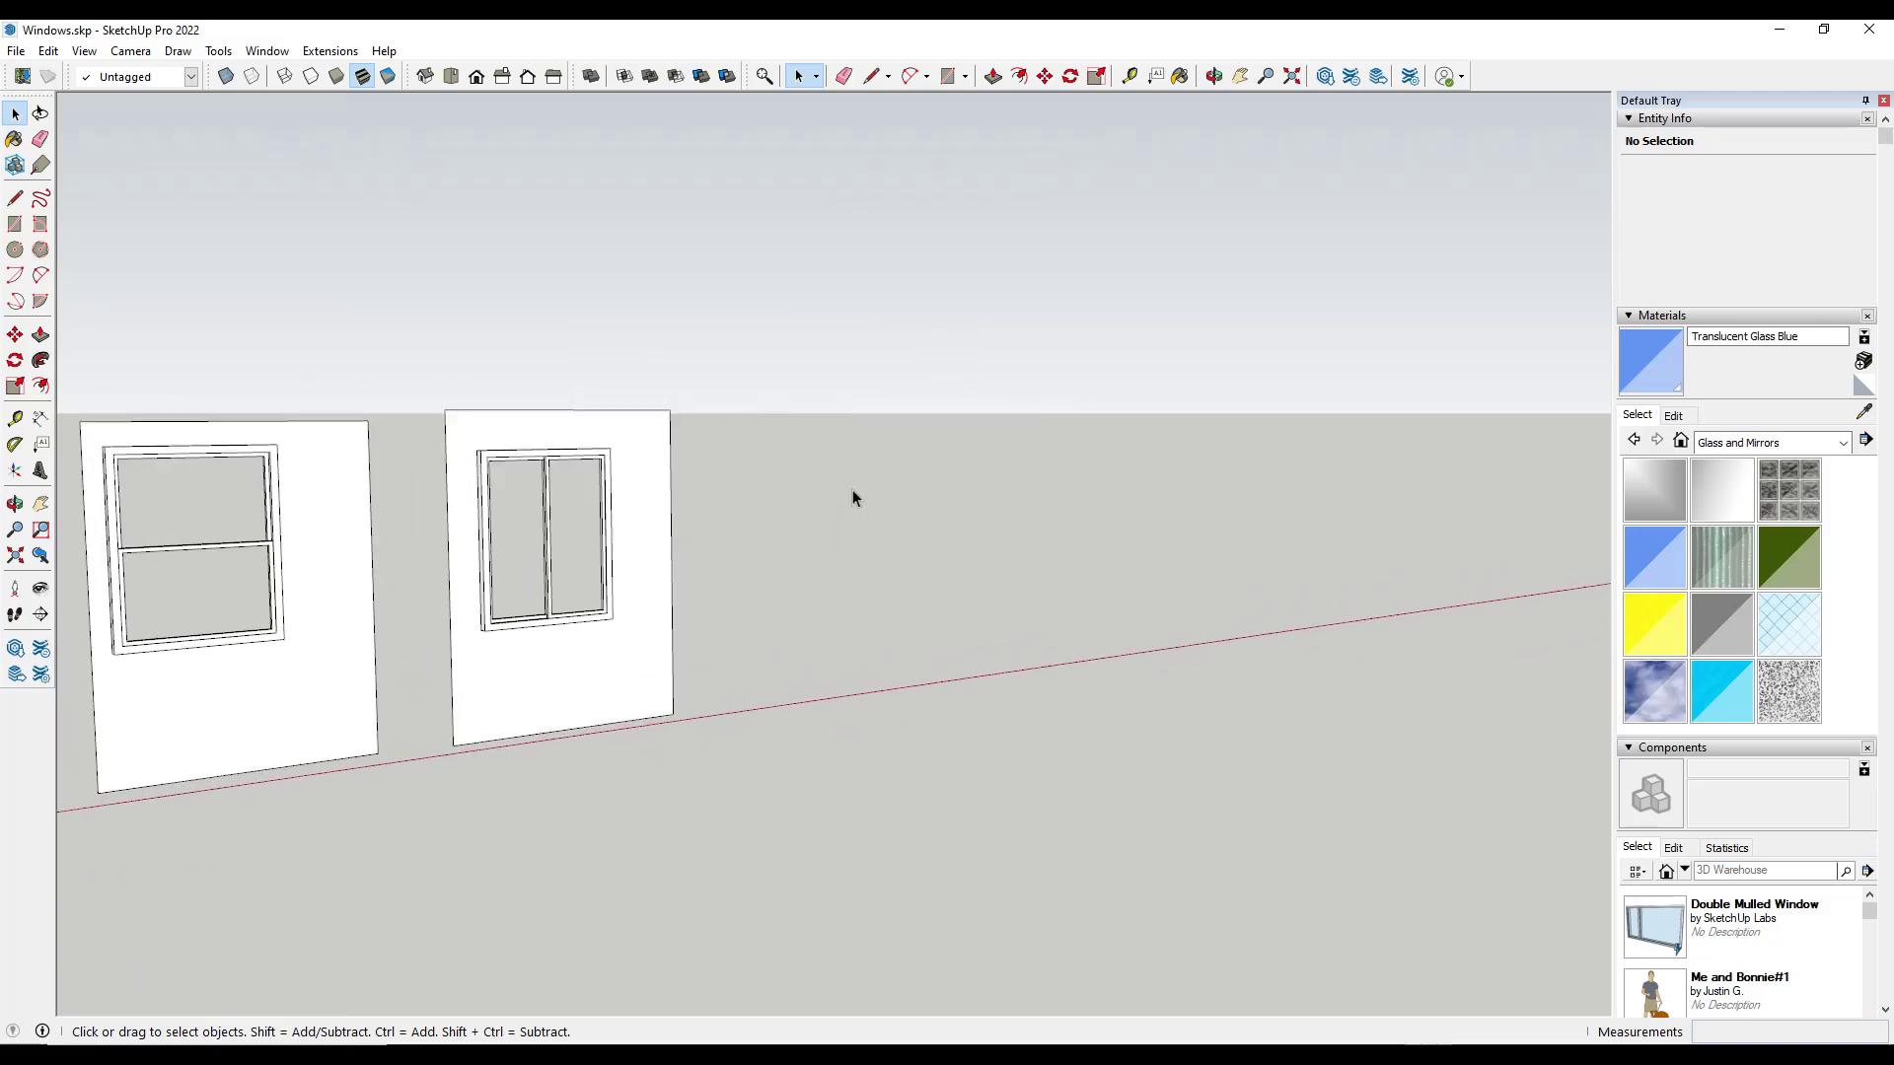
pyautogui.scroll(-2, 843, 503)
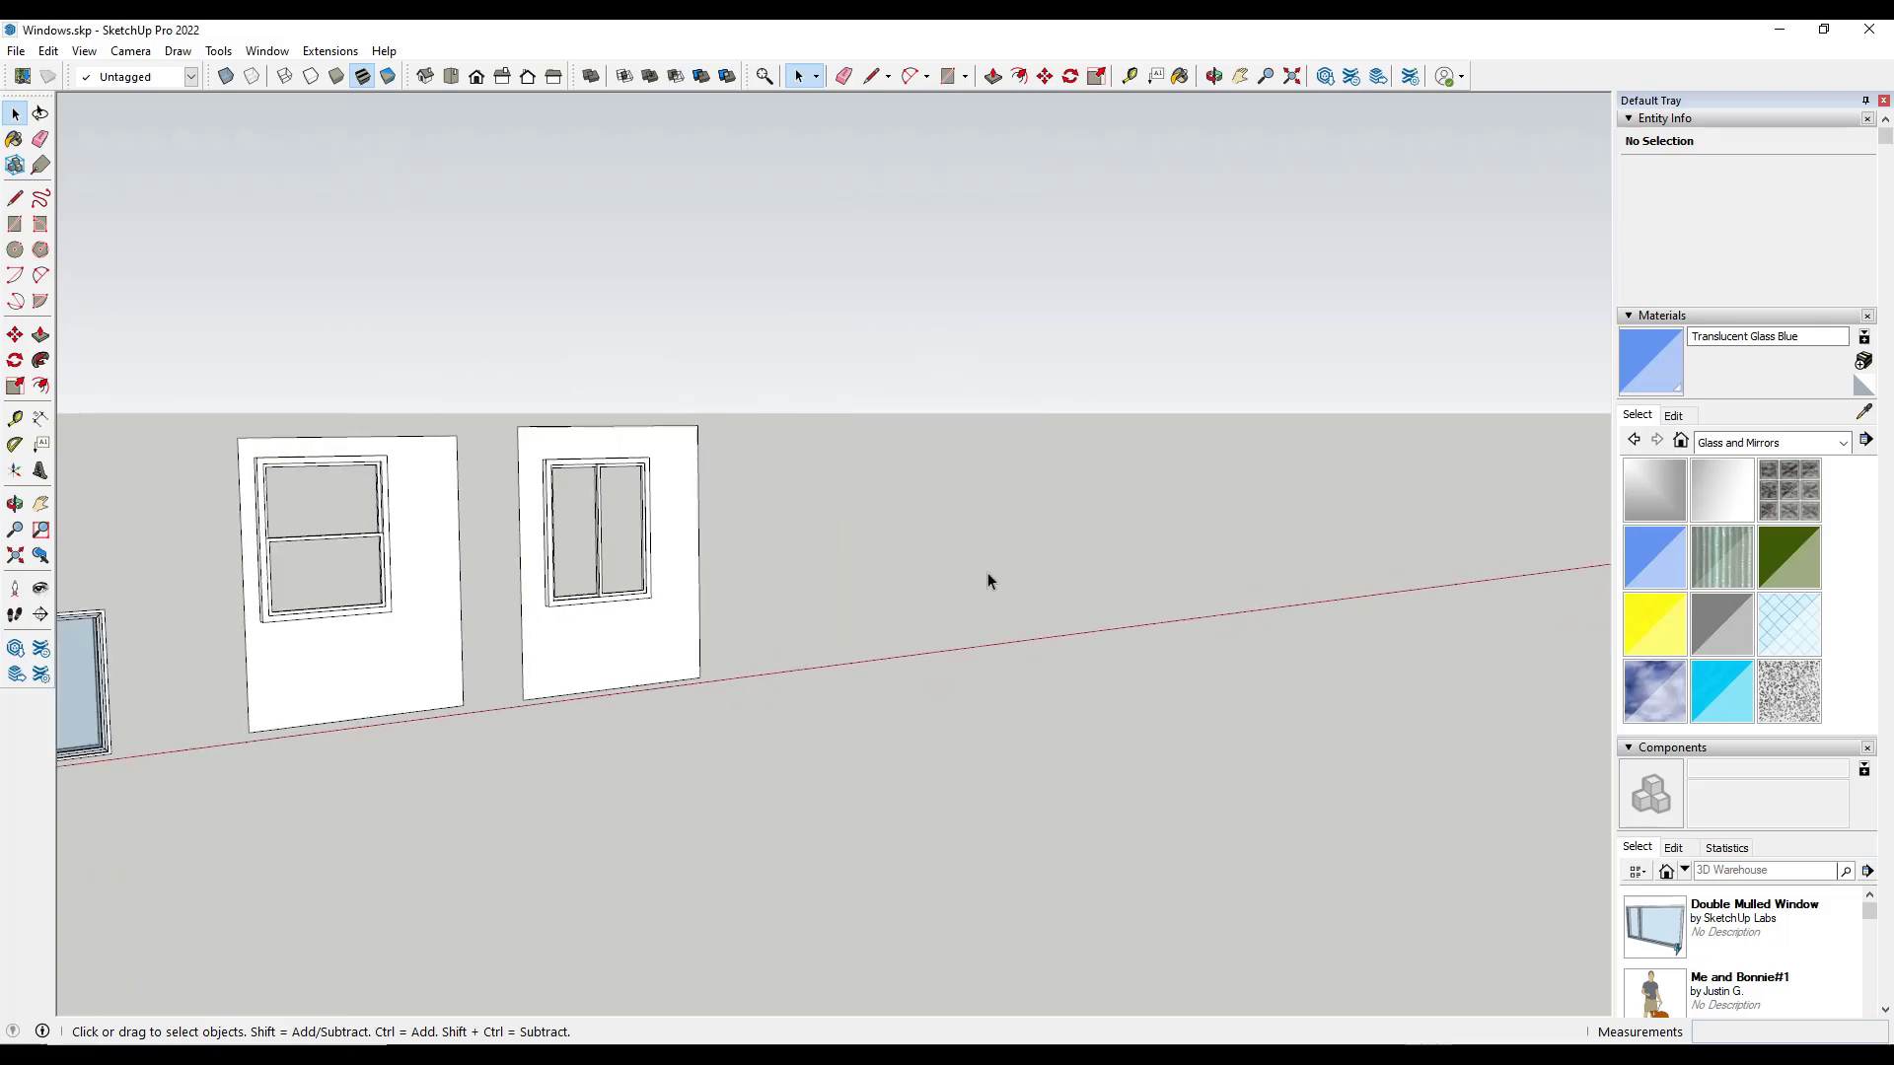
pyautogui.moveTo(987, 581); pyautogui.dragTo(1004, 531, button='middle')
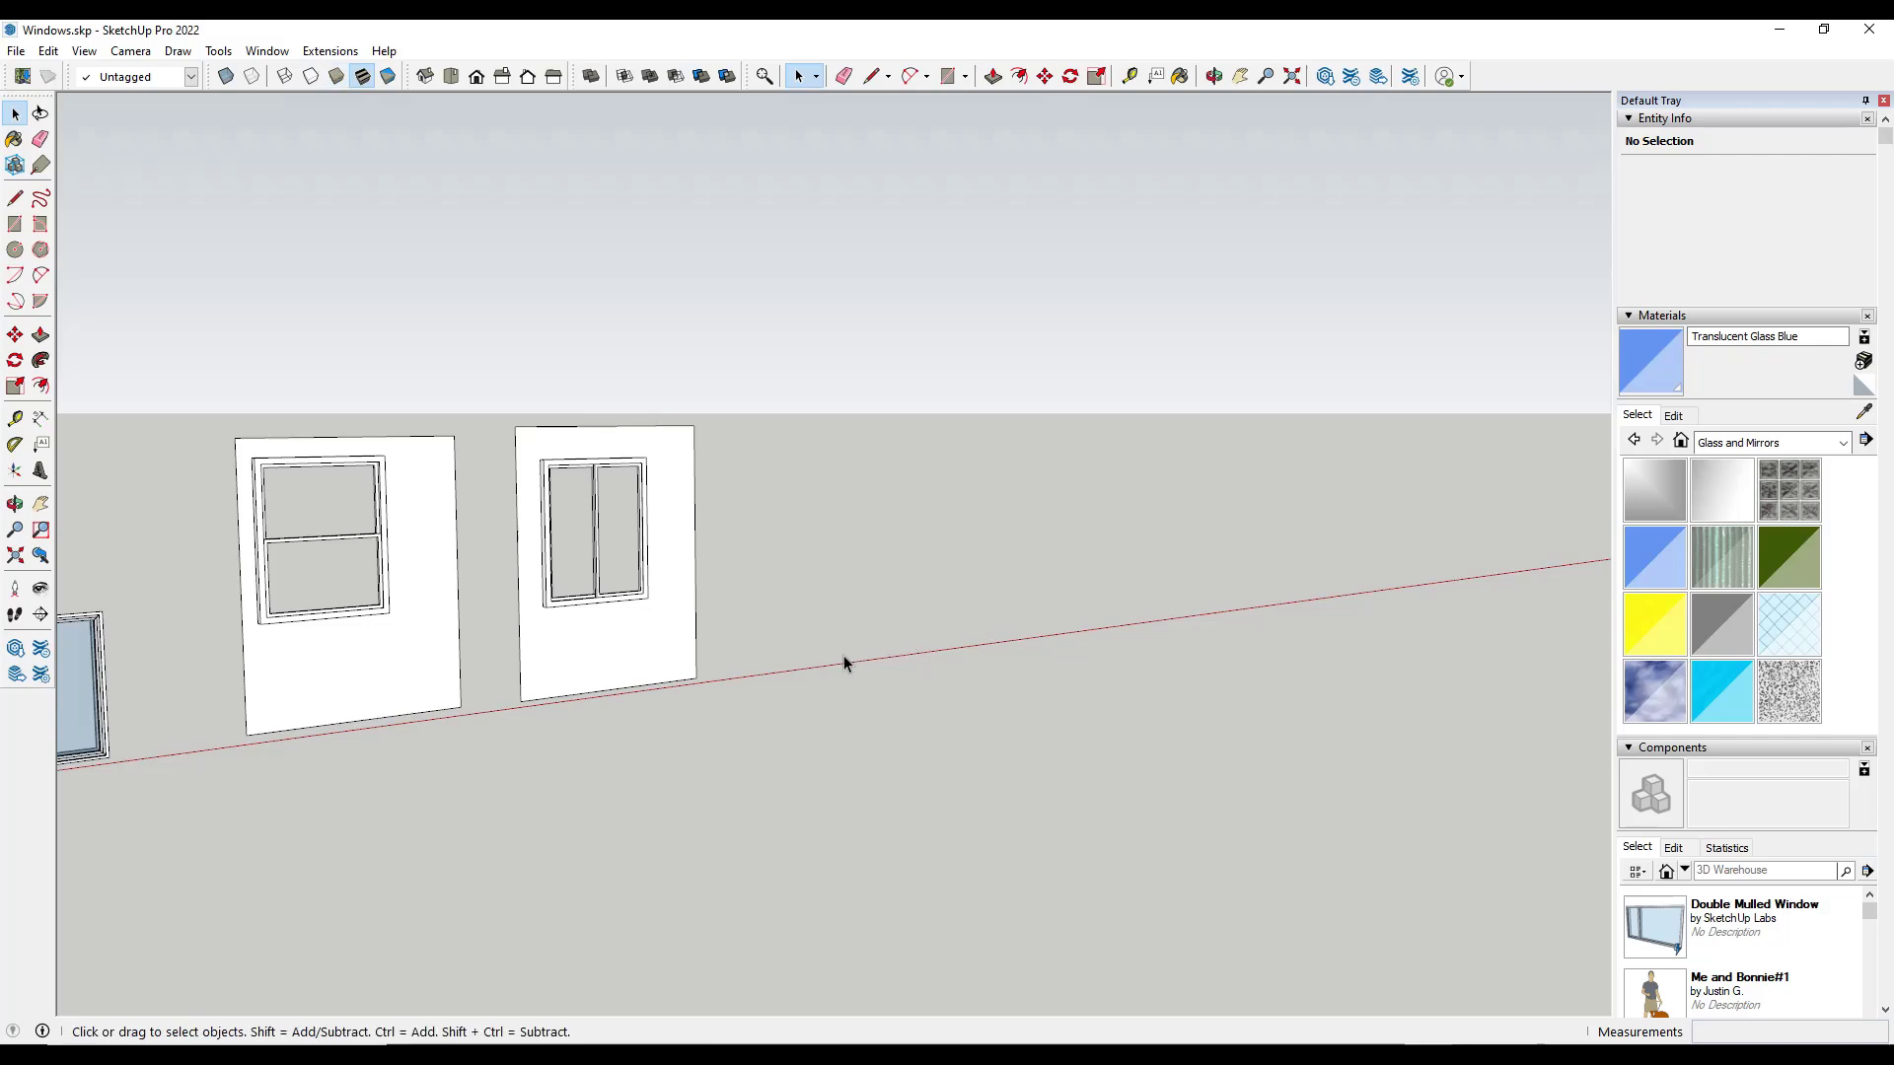
# - Draw a new rectangular wall panel
pyautogui.press('r')
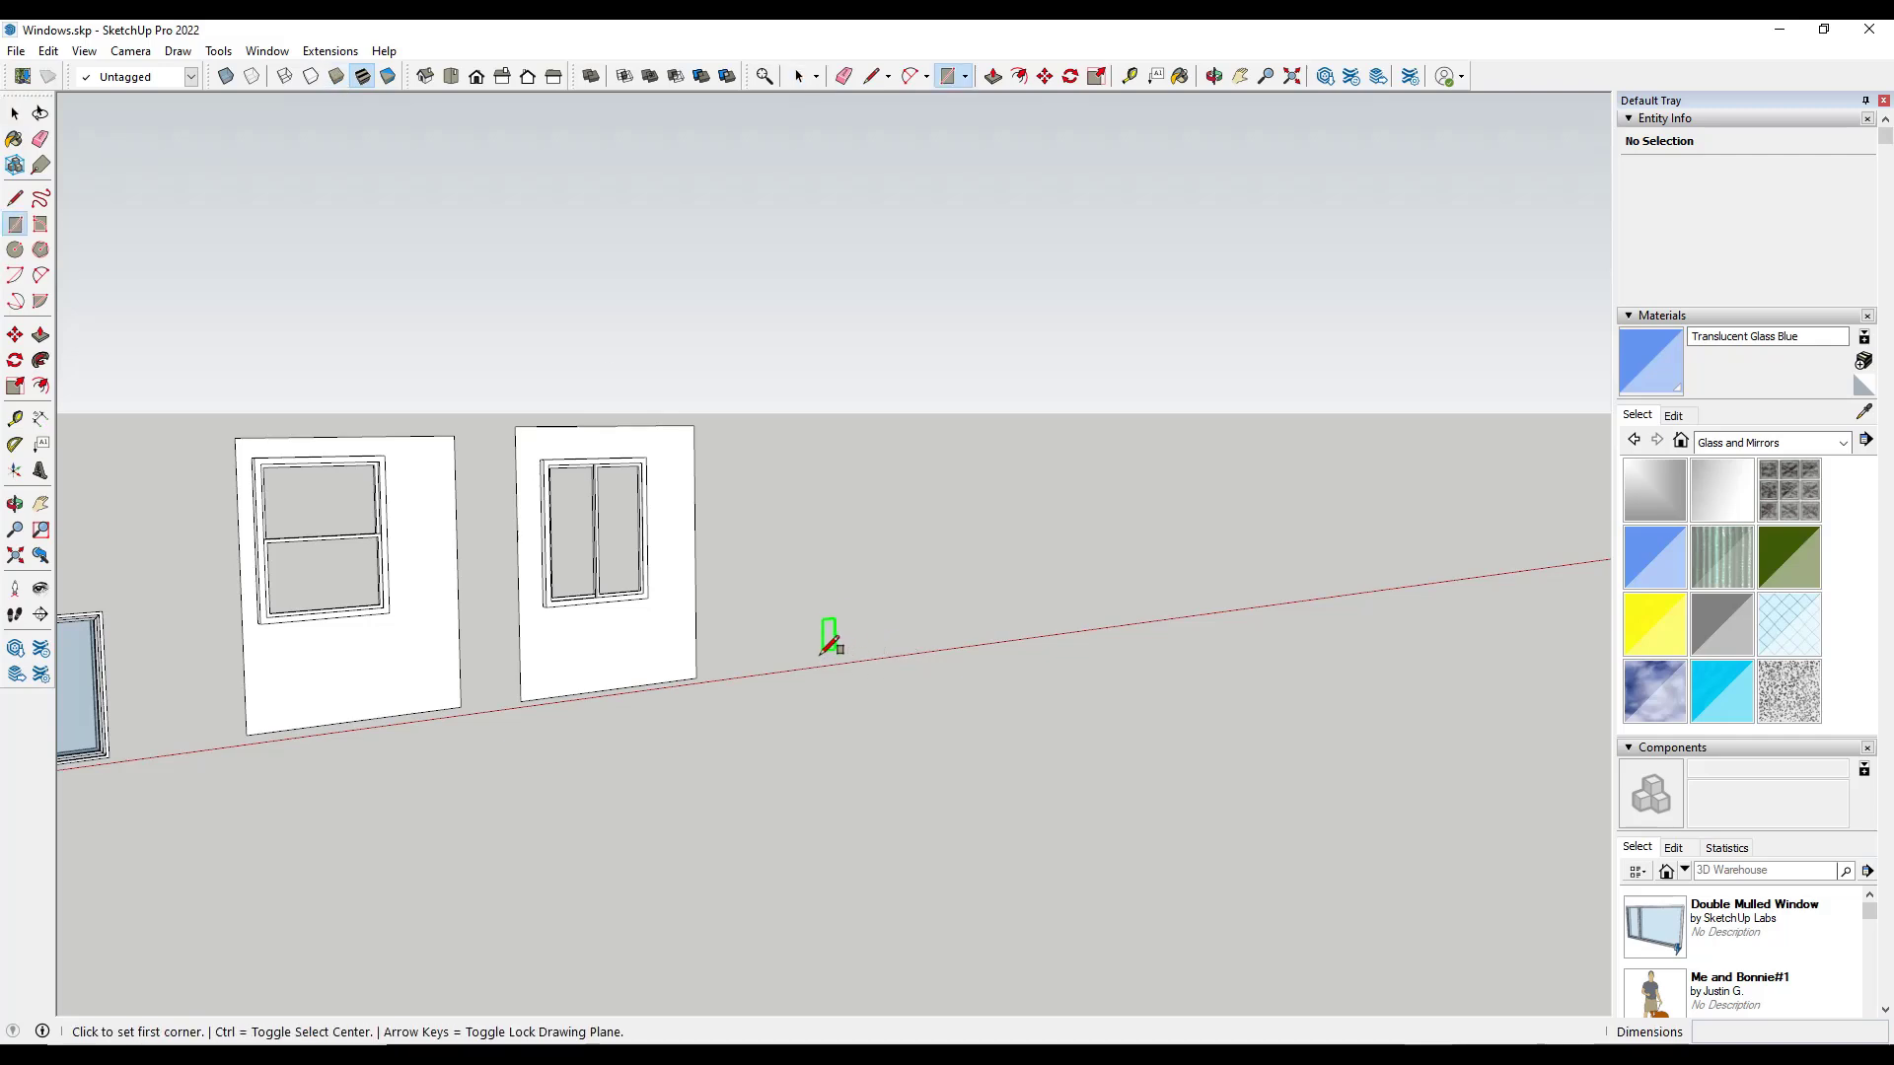
pyautogui.click(821, 653)
pyautogui.click(941, 526)
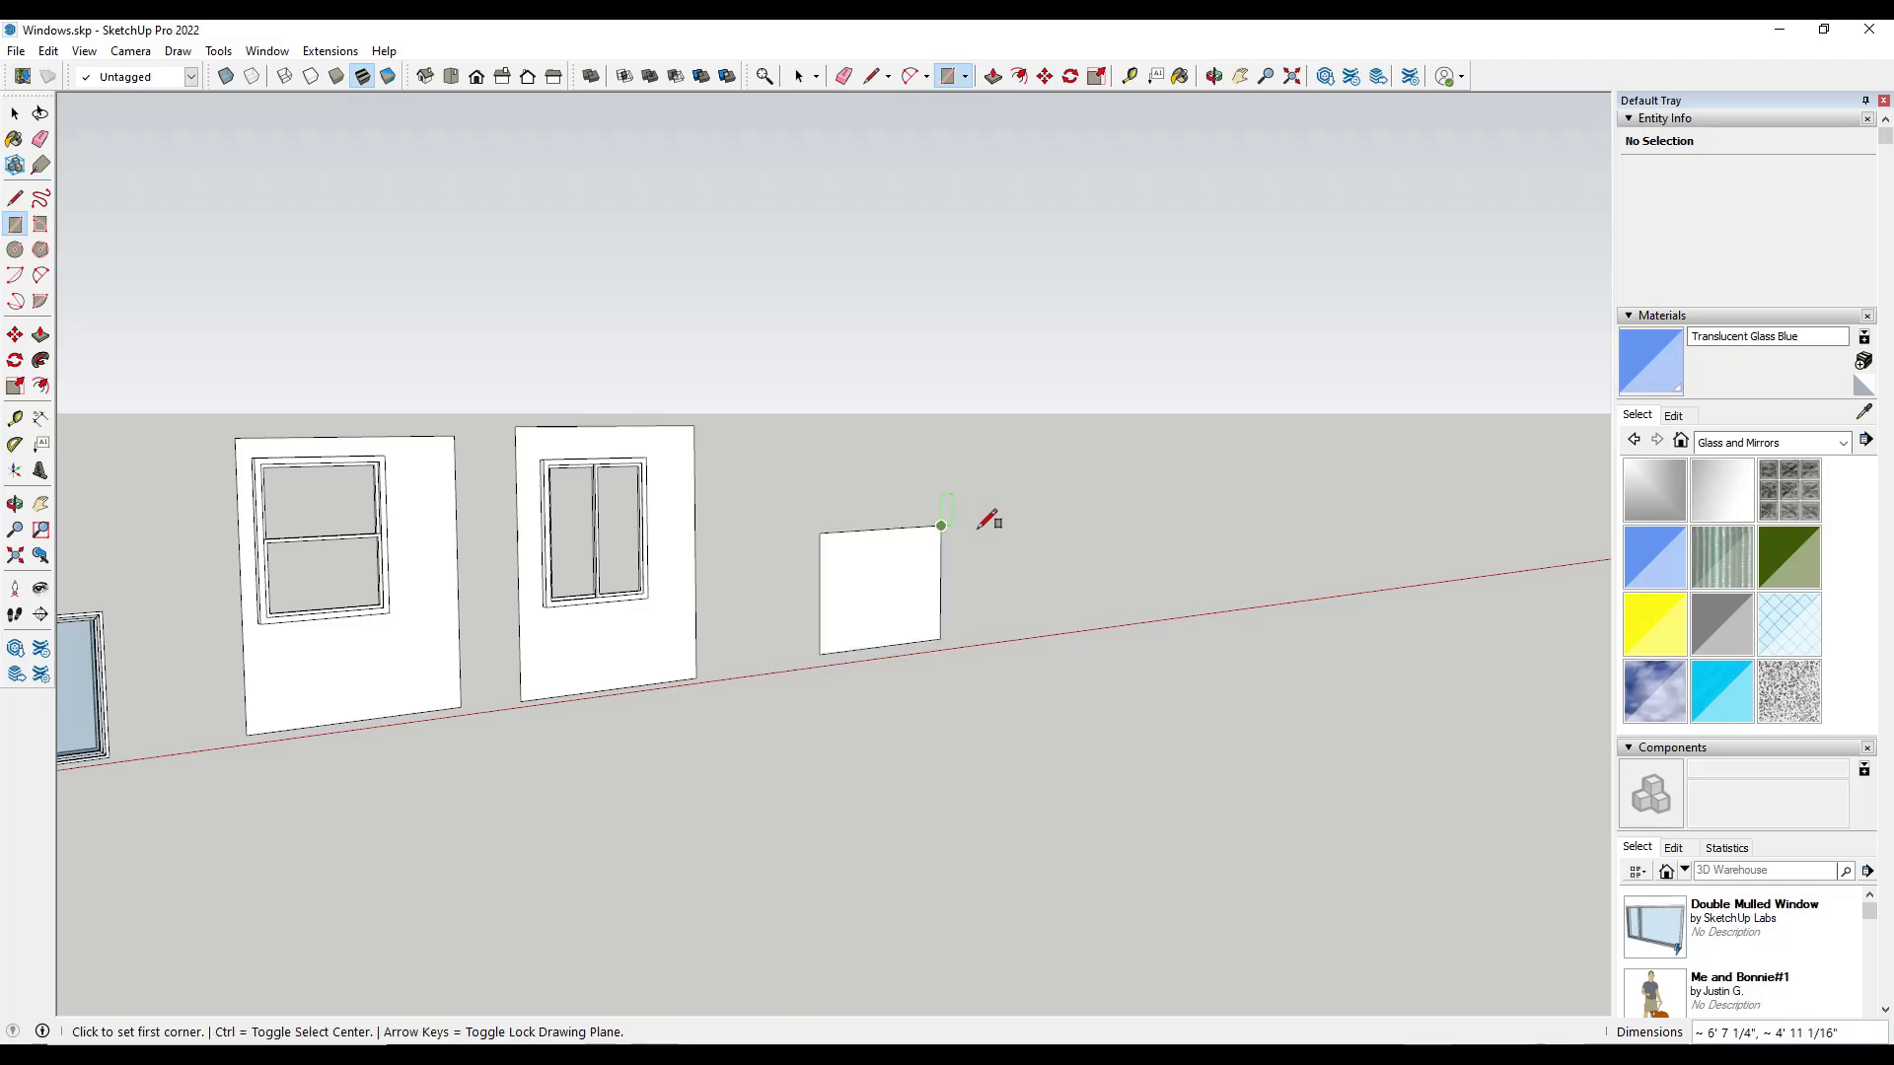
pyautogui.press('space')
pyautogui.scroll(5, 927, 621)
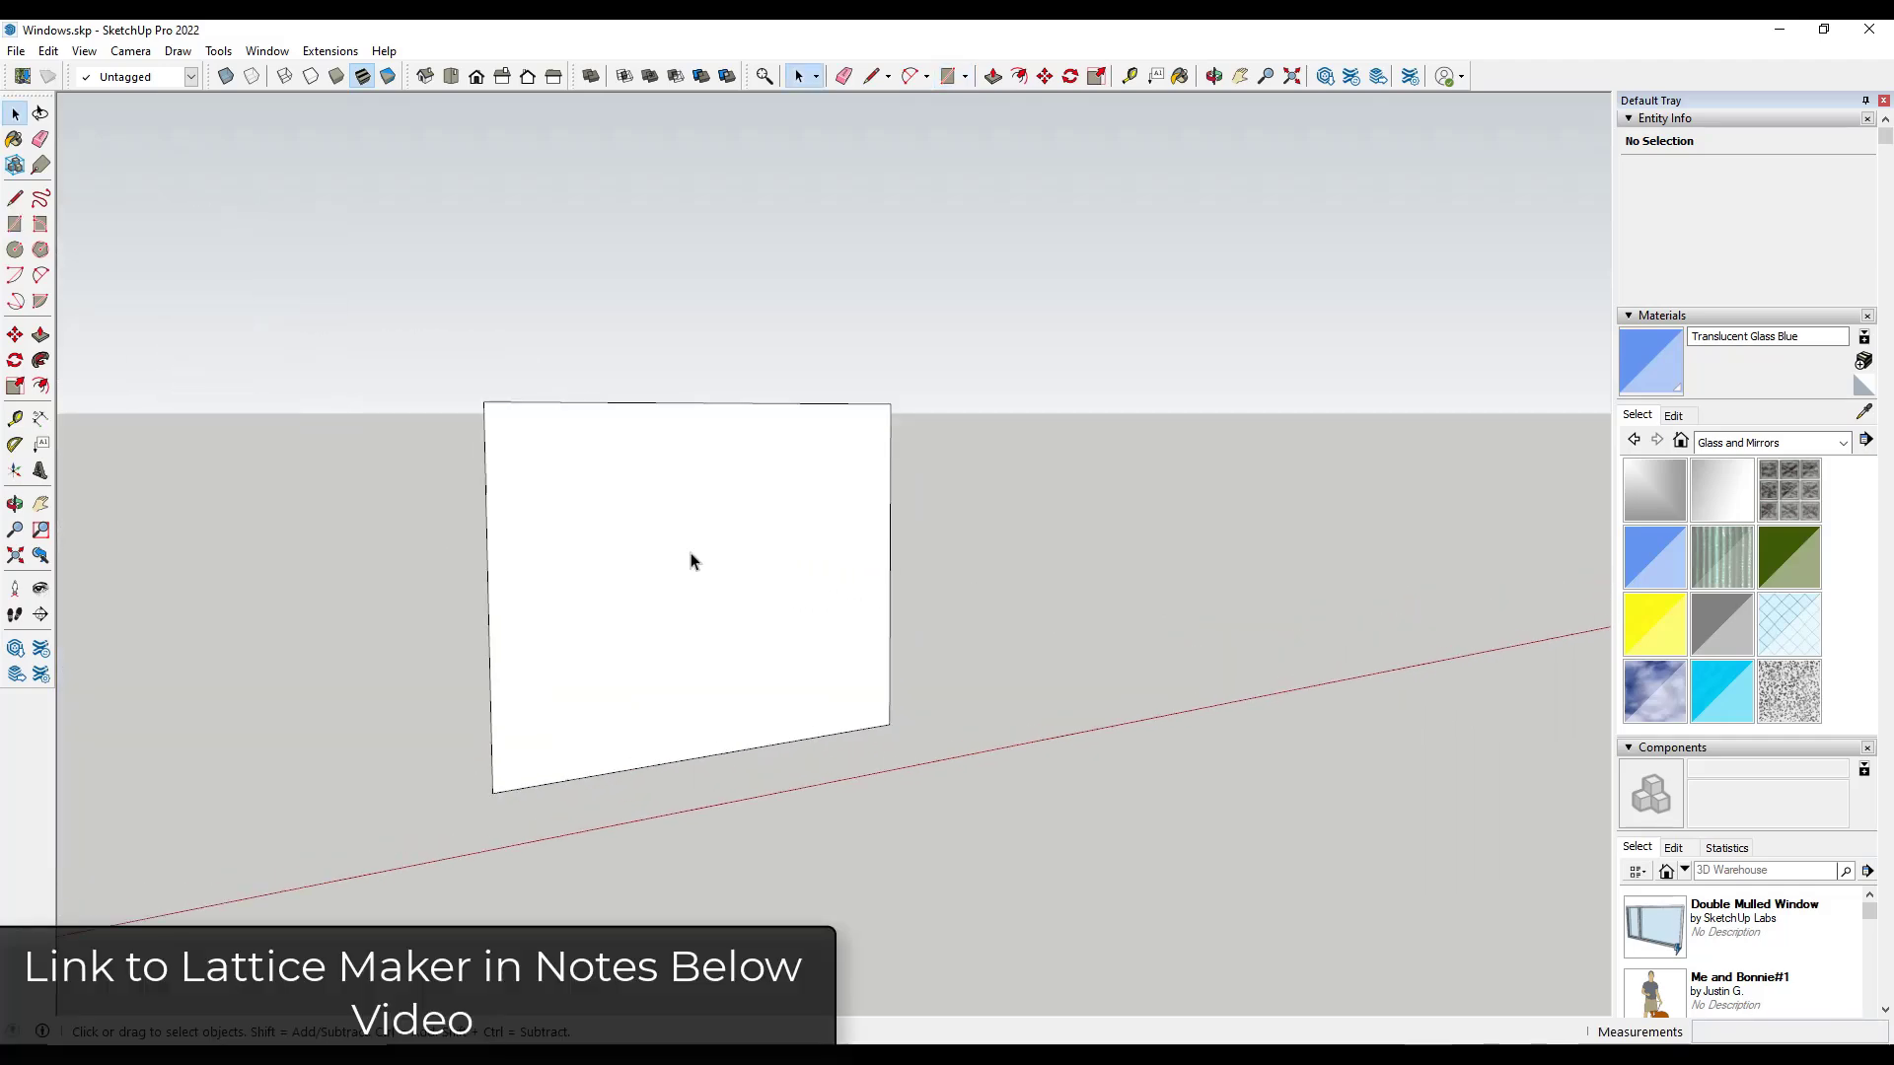
# - Copy the panel to its right with Move and Ctrl
pyautogui.doubleClick(692, 560)
pyautogui.press('m')
pyautogui.scroll(-2, 639, 596)
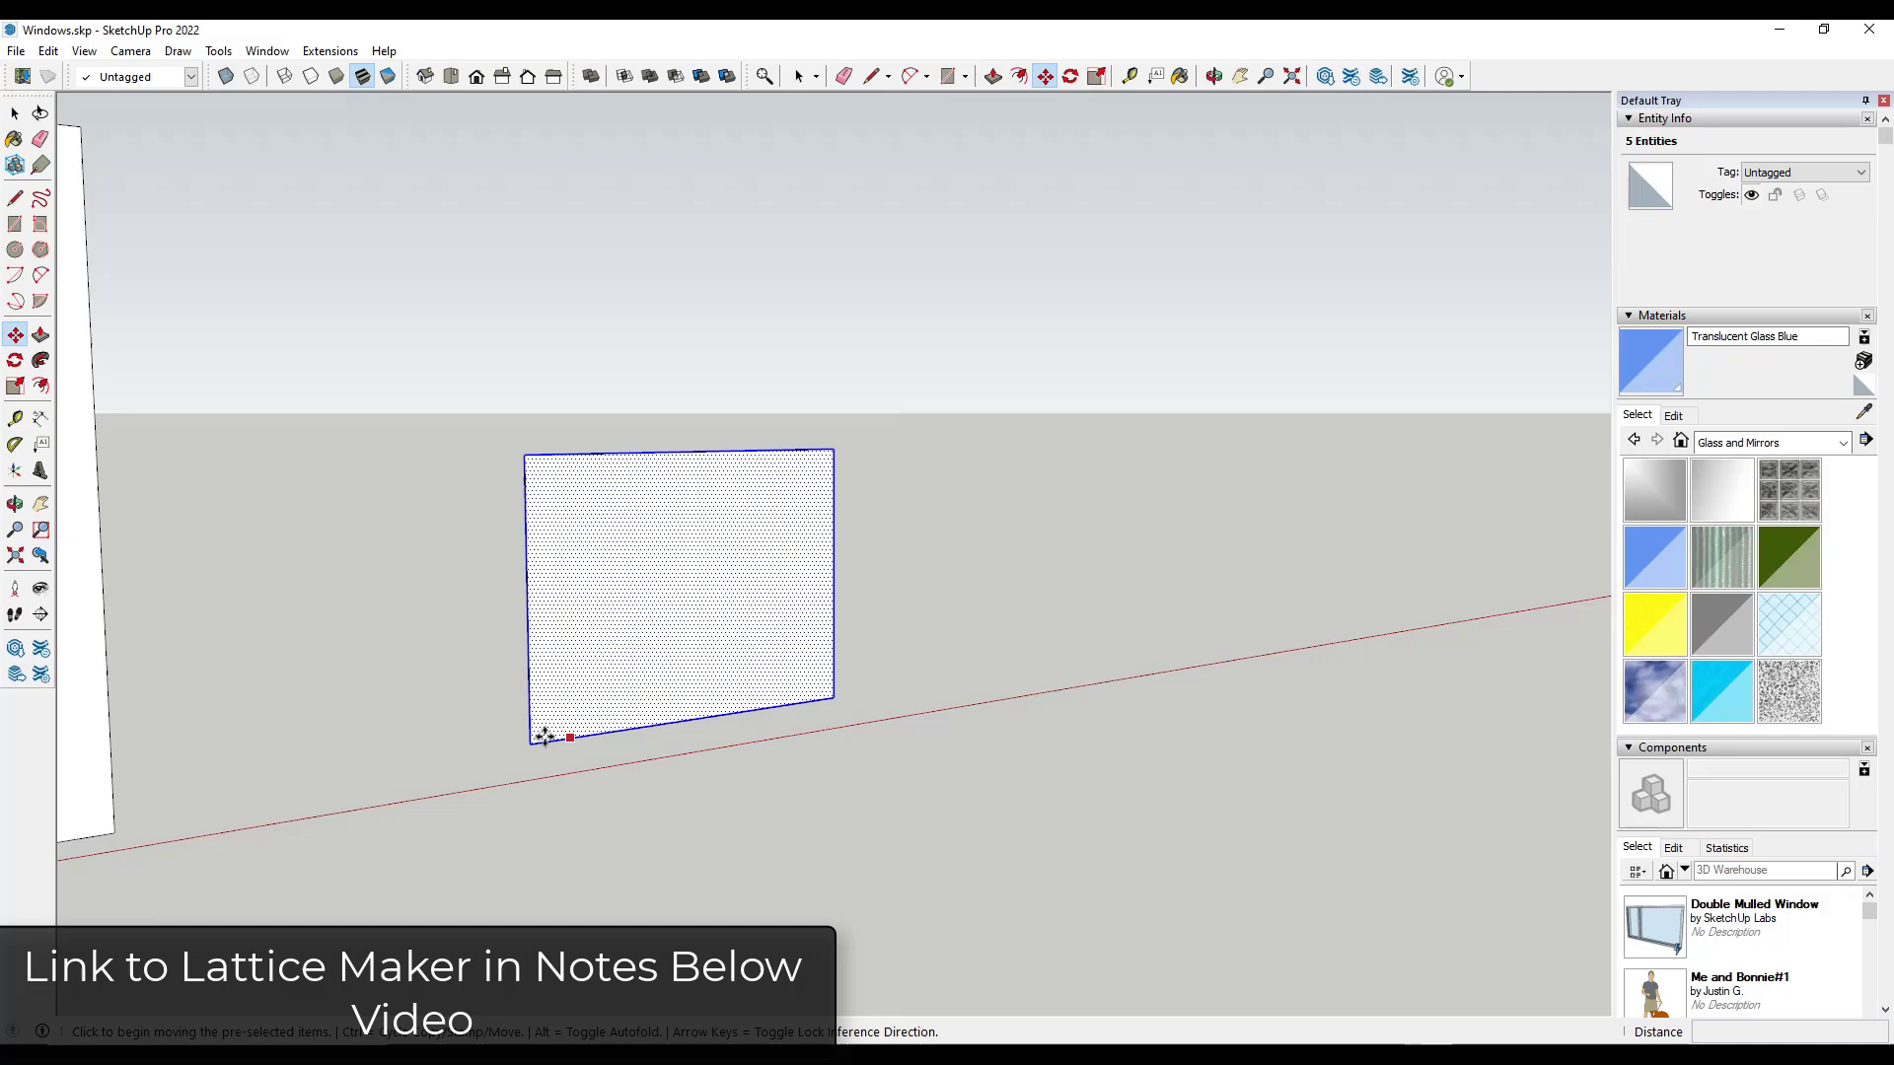
pyautogui.press('ctrl')
pyautogui.click(540, 743)
pyautogui.click(936, 680)
pyautogui.press('space')
pyautogui.click(740, 613)
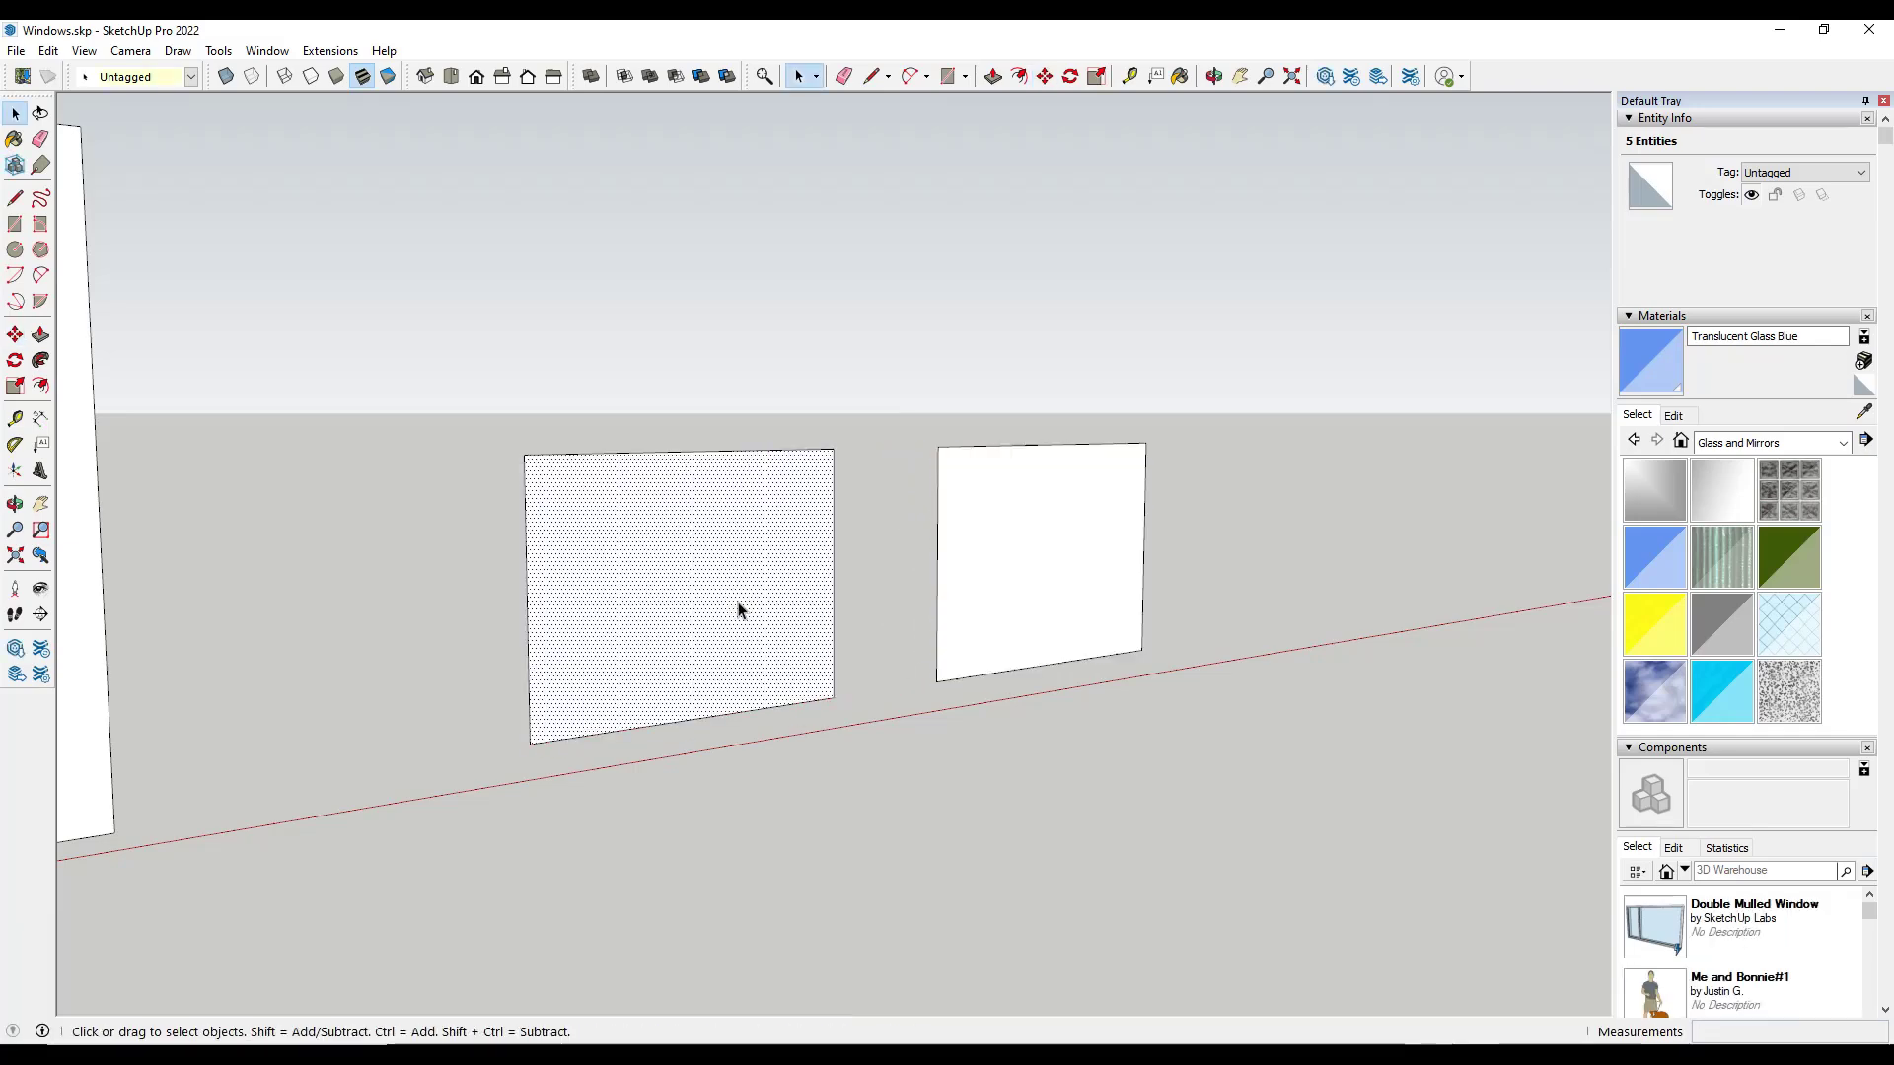
# - Split the copied panel with a vertical line between its bottom and top midpoints
pyautogui.press('l')
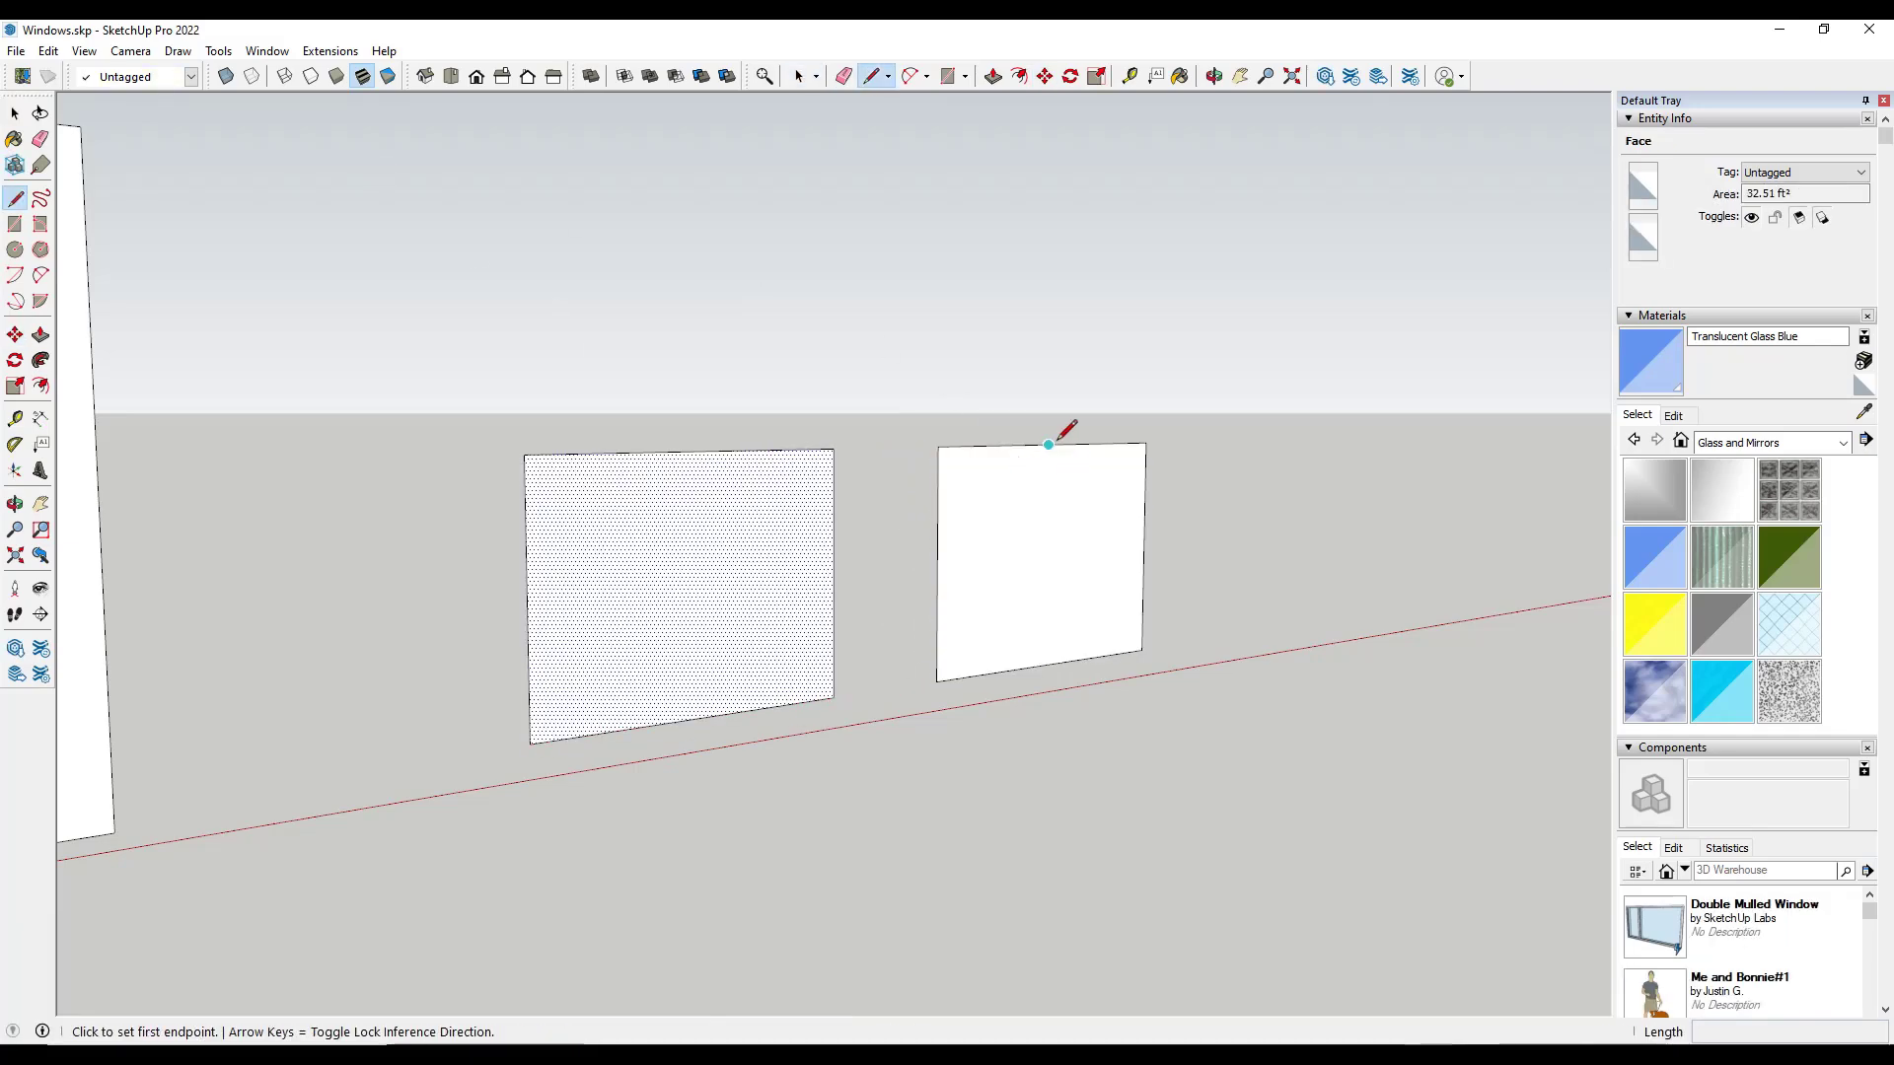
pyautogui.click(1049, 445)
pyautogui.press('Escape')
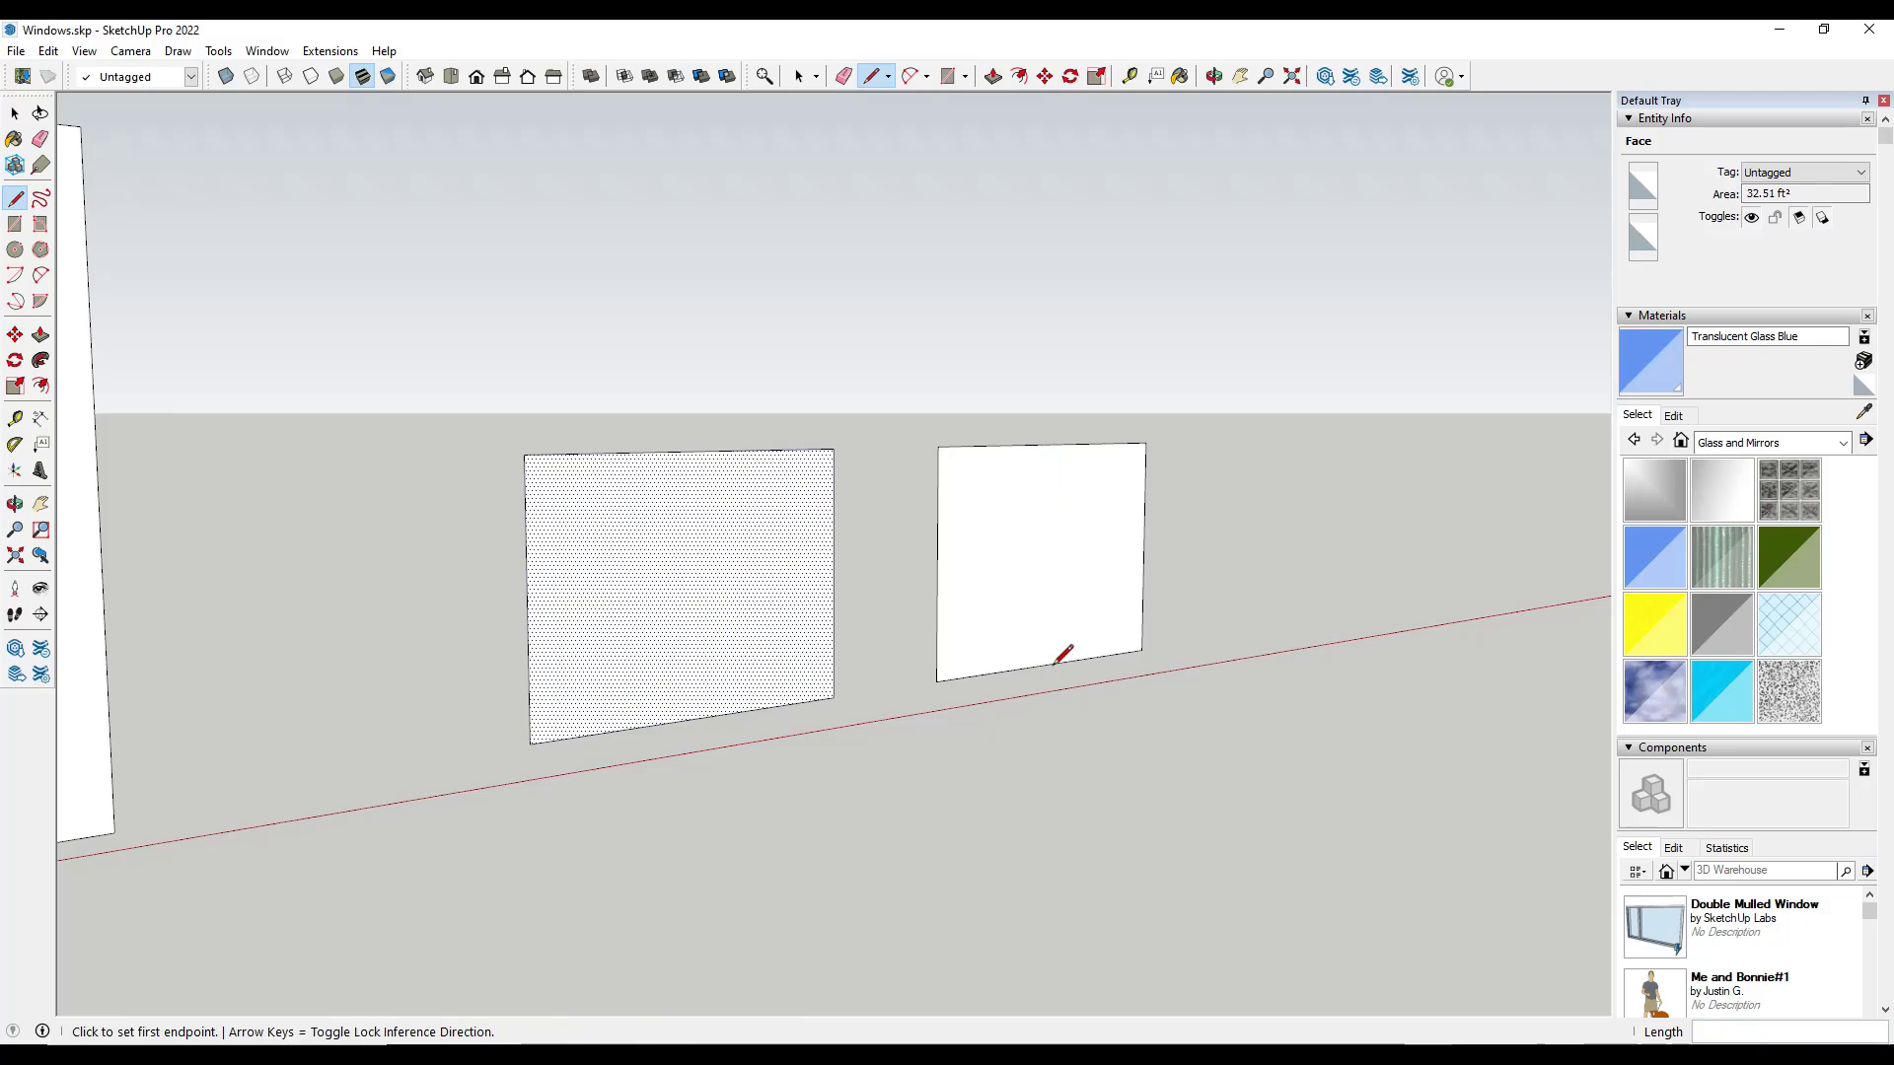
pyautogui.click(1047, 663)
pyautogui.click(1049, 445)
pyautogui.press('space')
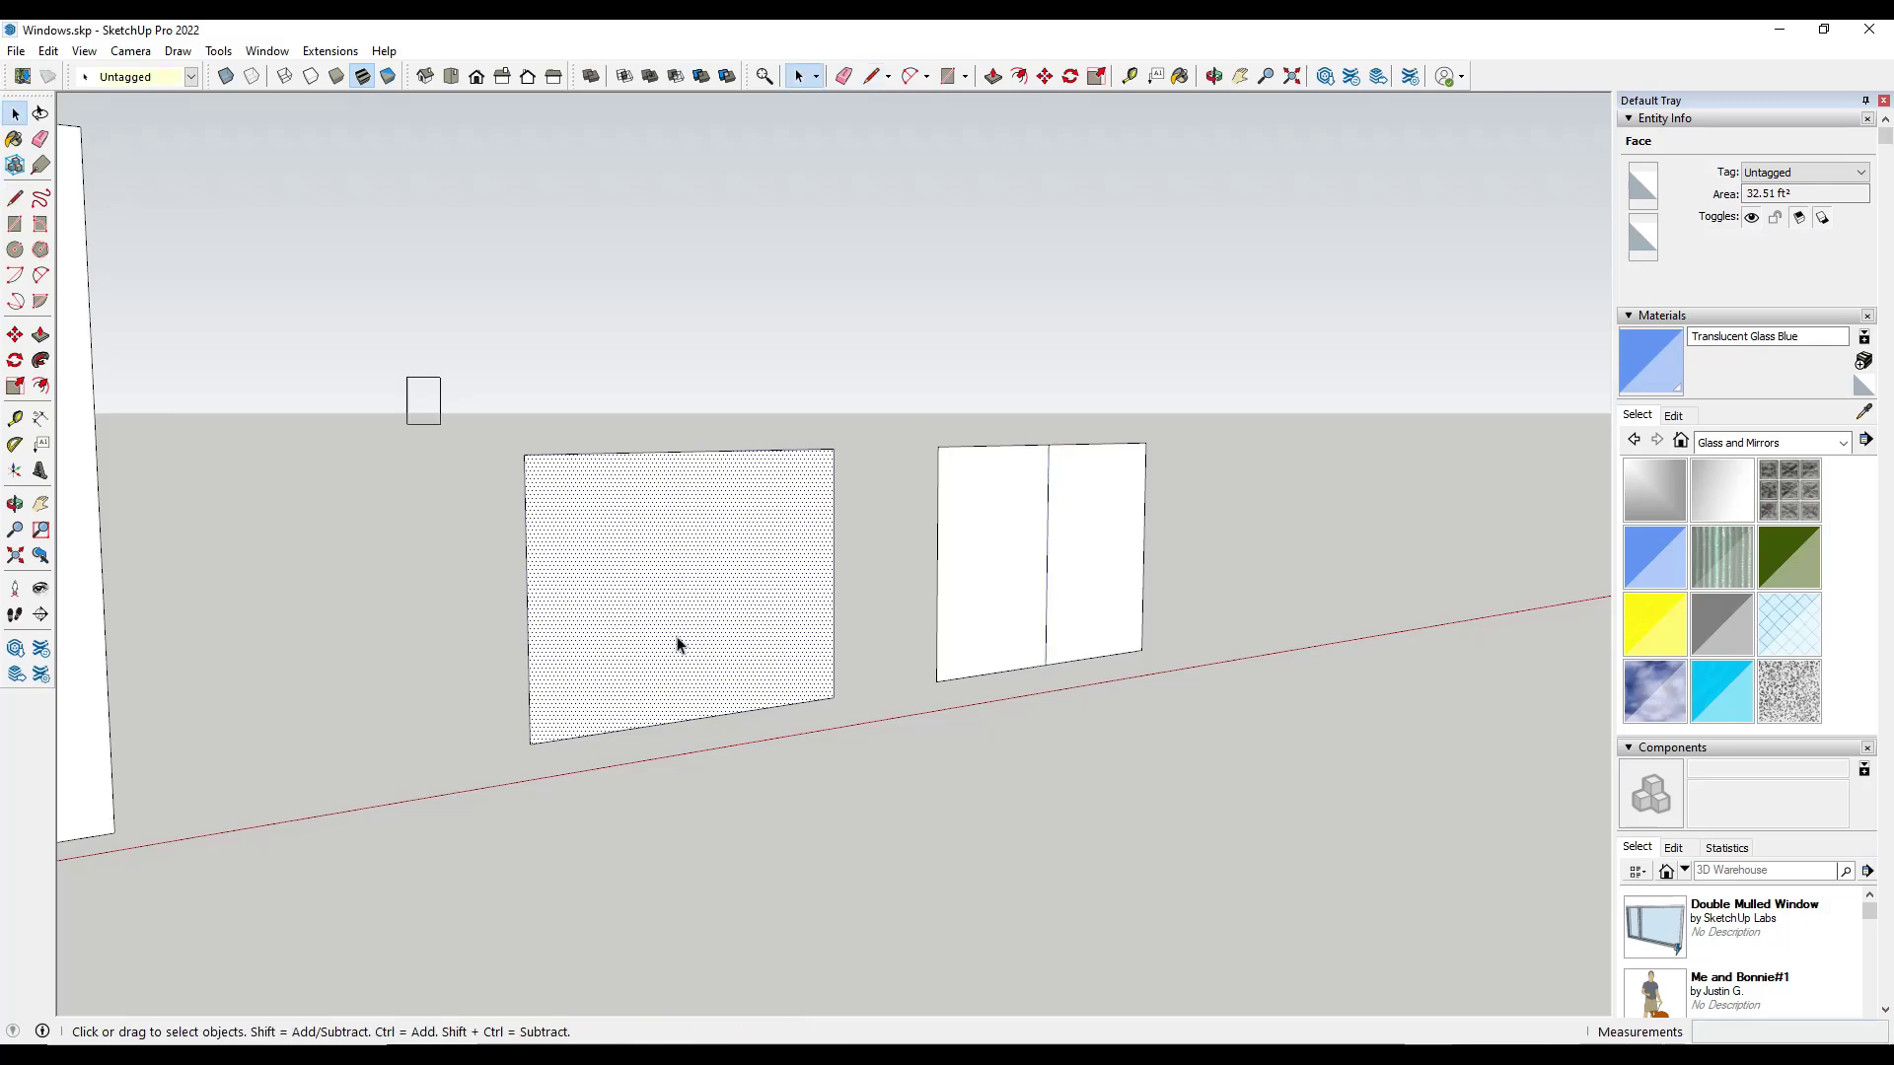
pyautogui.doubleClick(678, 644)
# - Turn the plain left panel into a lattice window with Glass panes
pyautogui.click(331, 50)
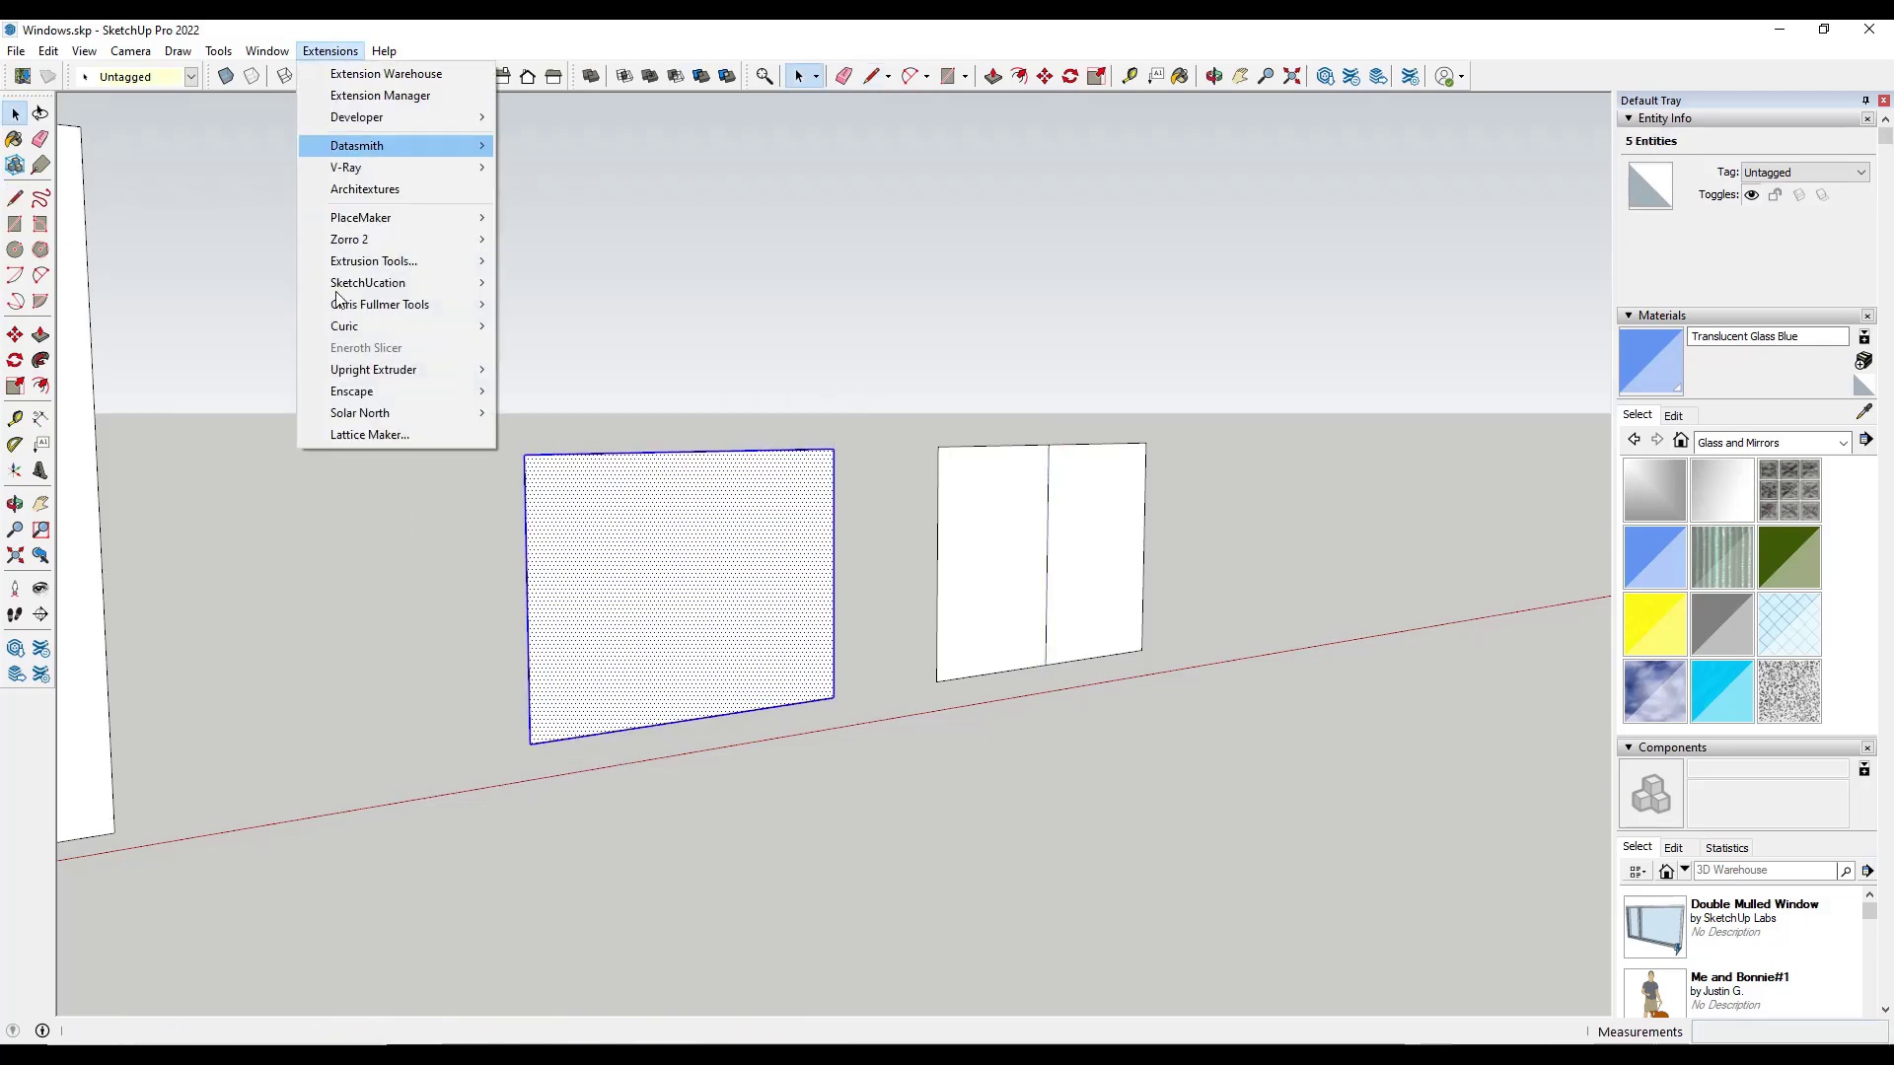
pyautogui.click(383, 436)
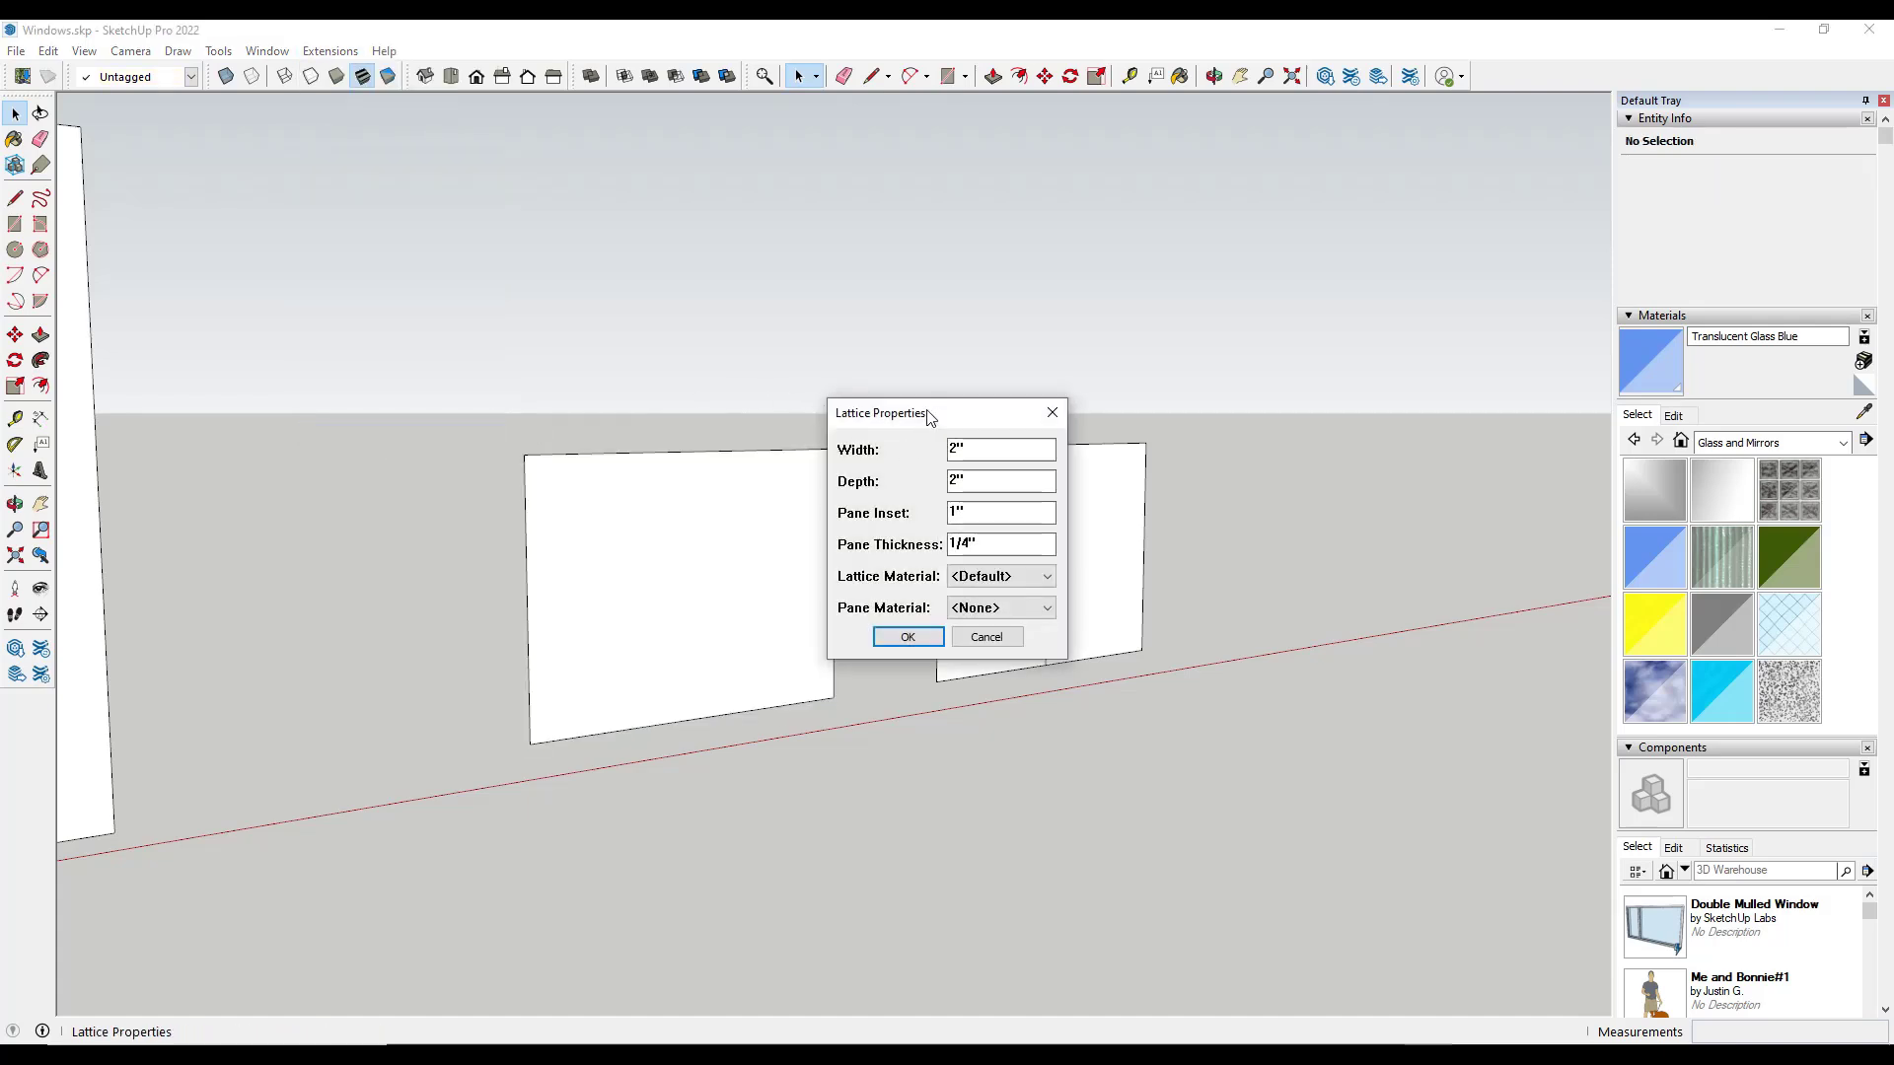
pyautogui.moveTo(928, 418); pyautogui.dragTo(305, 242)
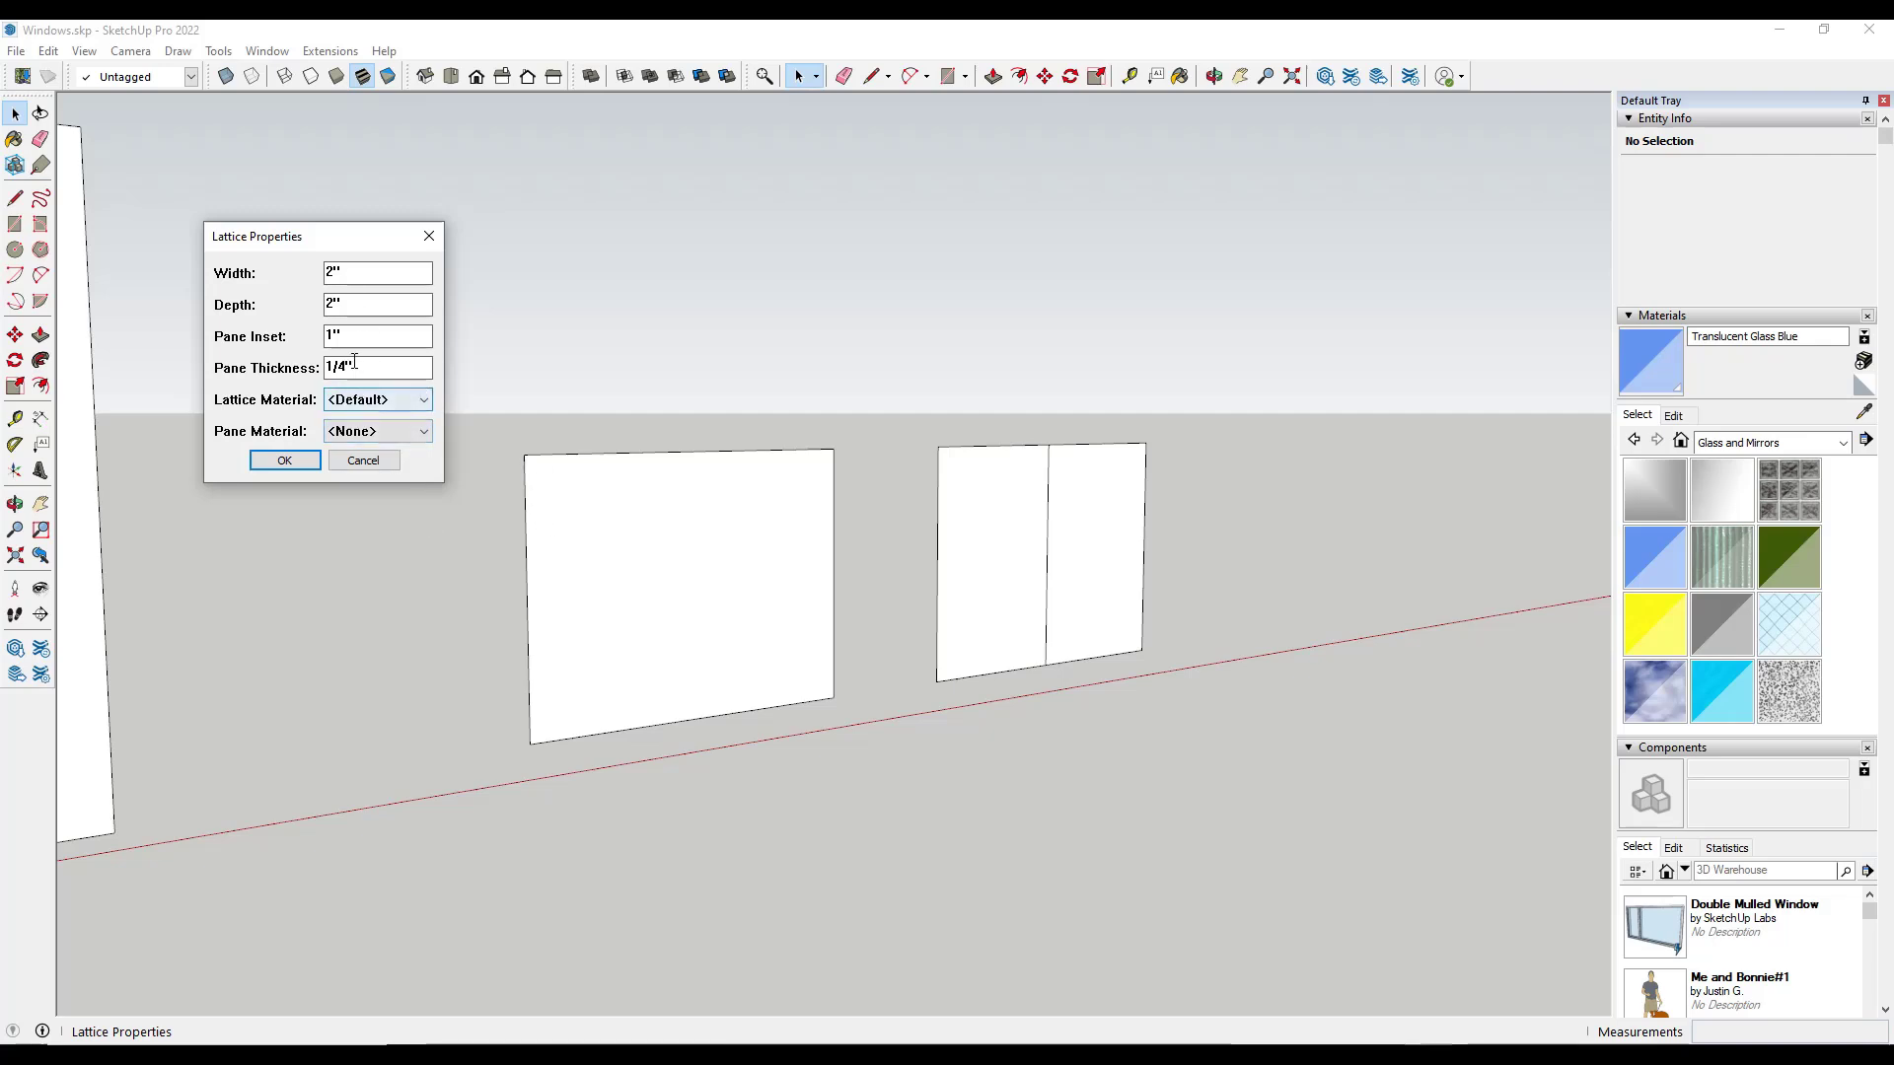
pyautogui.click(367, 434)
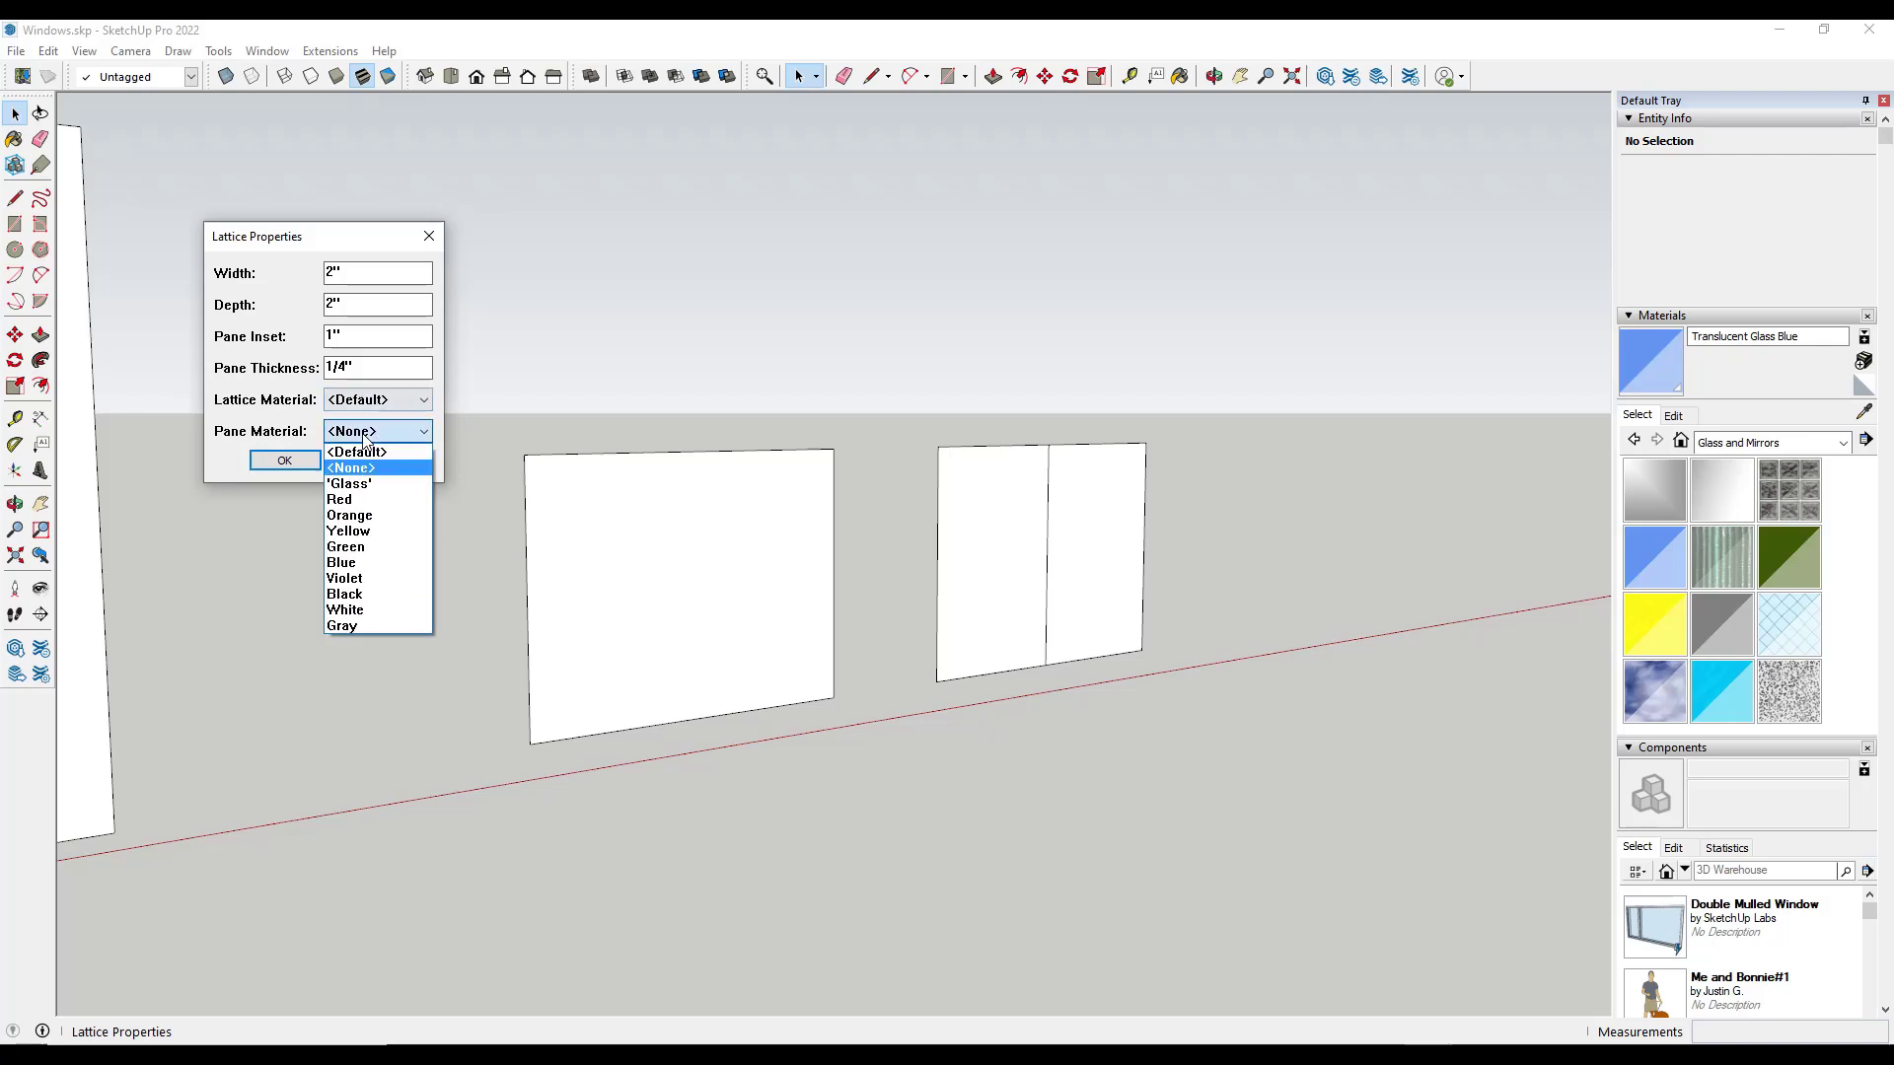
pyautogui.click(367, 484)
pyautogui.click(284, 461)
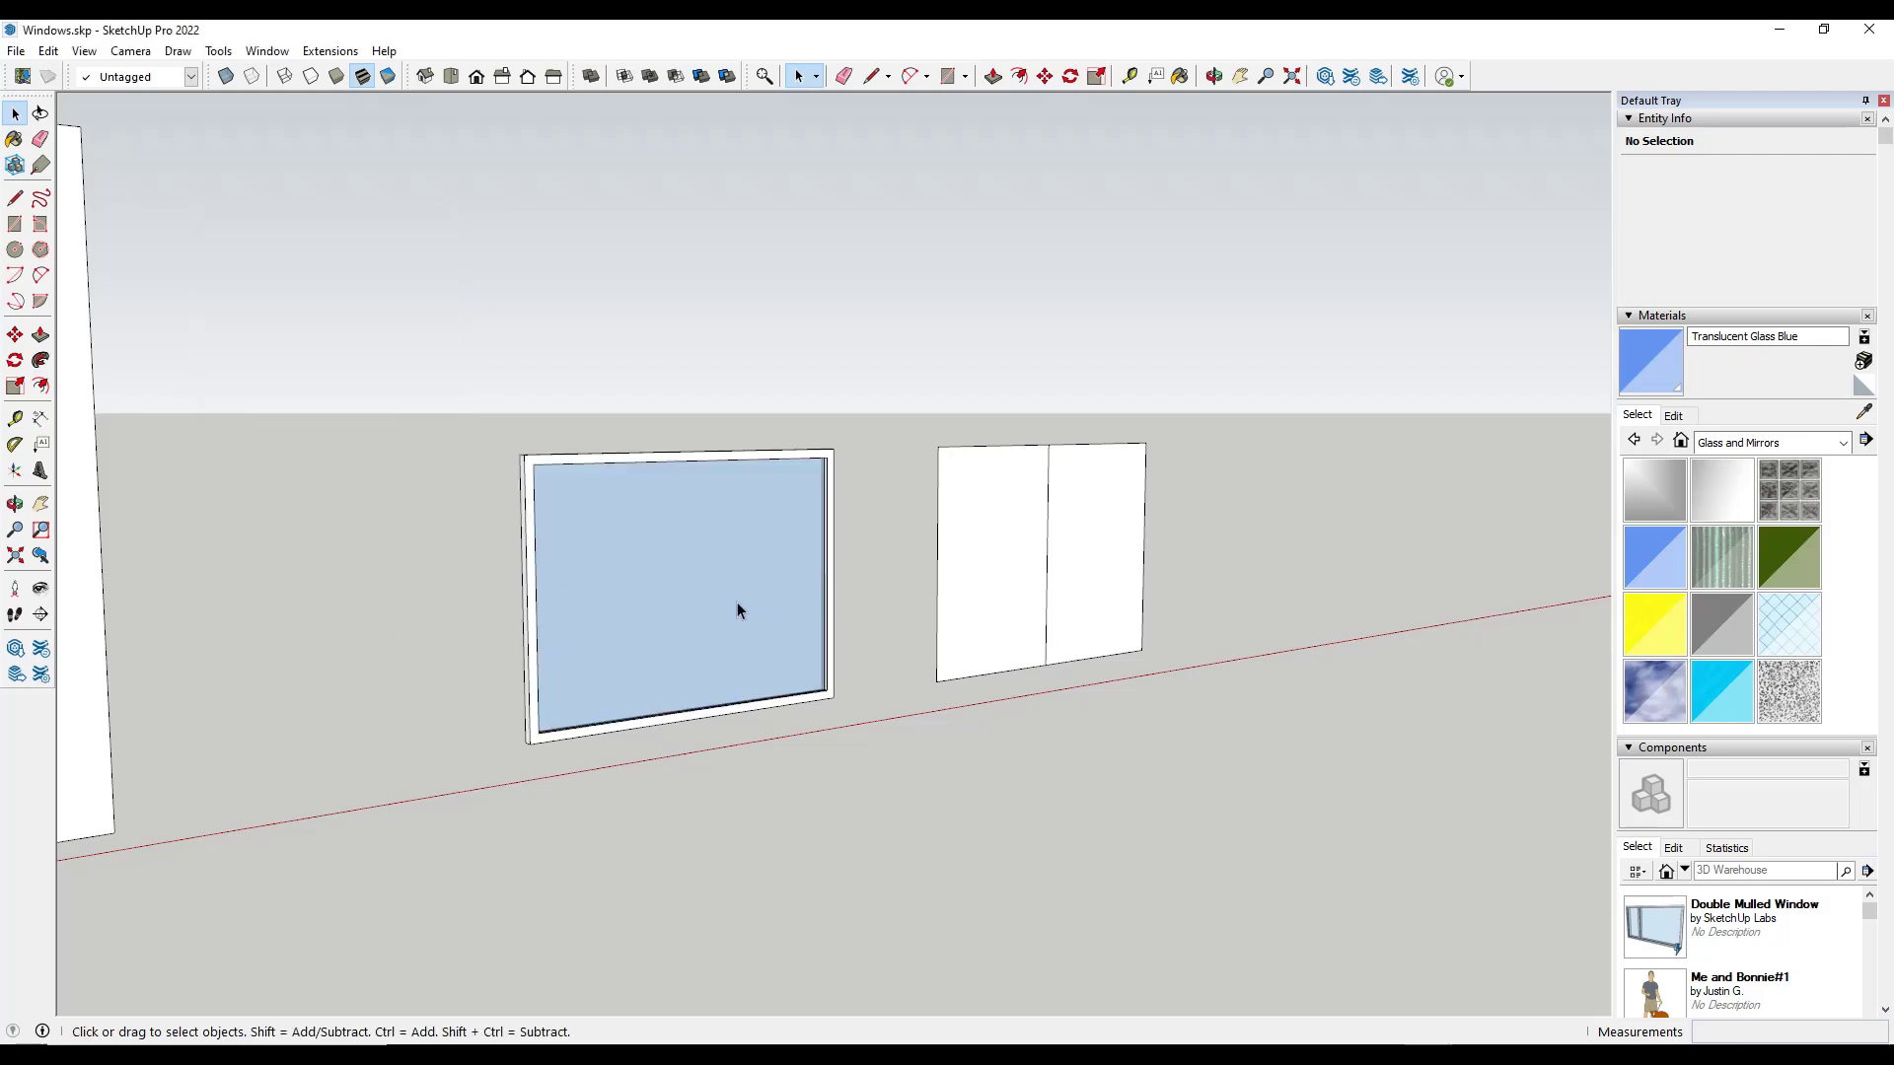
pyautogui.scroll(3, 664, 572)
pyautogui.moveTo(566, 571); pyautogui.dragTo(636, 550, button='middle')
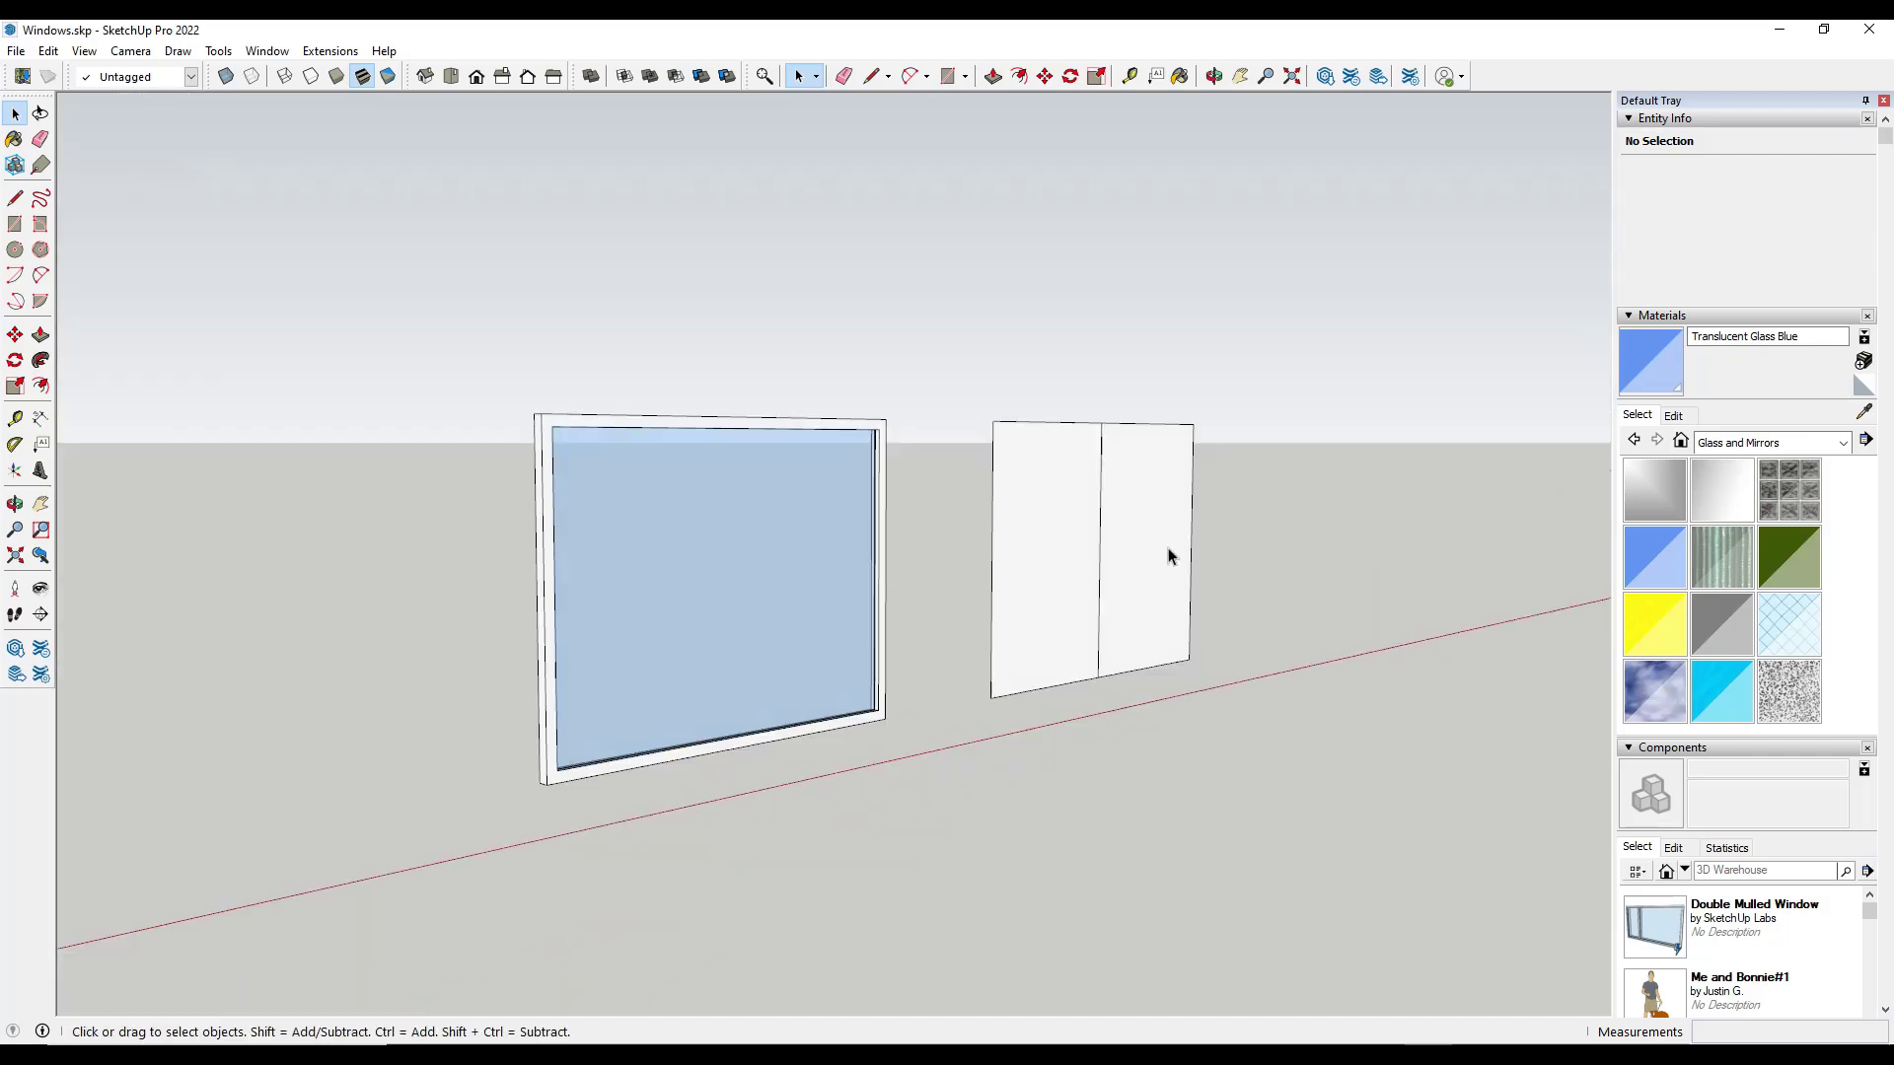
pyautogui.scroll(3, 1167, 553)
# - Run Lattice Maker on the split right panel to build a two-pane window
pyautogui.moveTo(879, 317); pyautogui.dragTo(1186, 746)
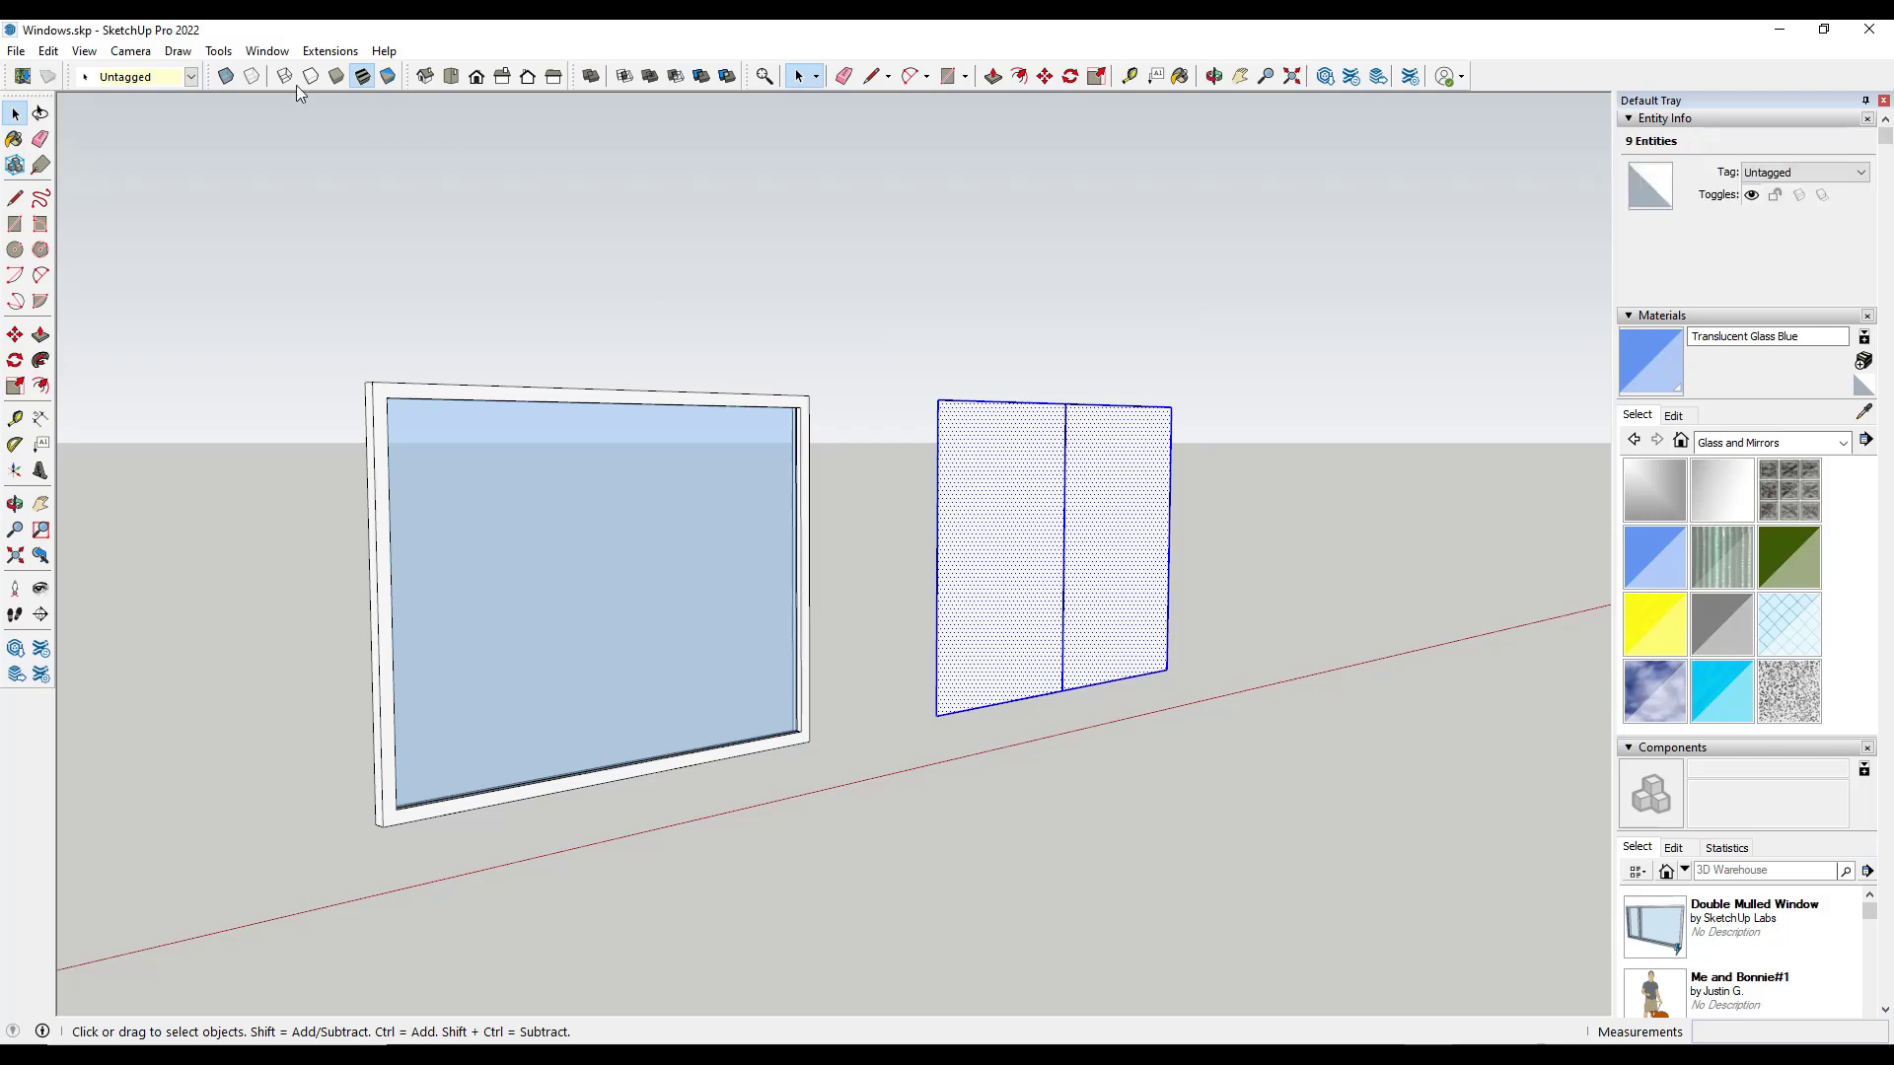
pyautogui.click(303, 52)
pyautogui.click(369, 435)
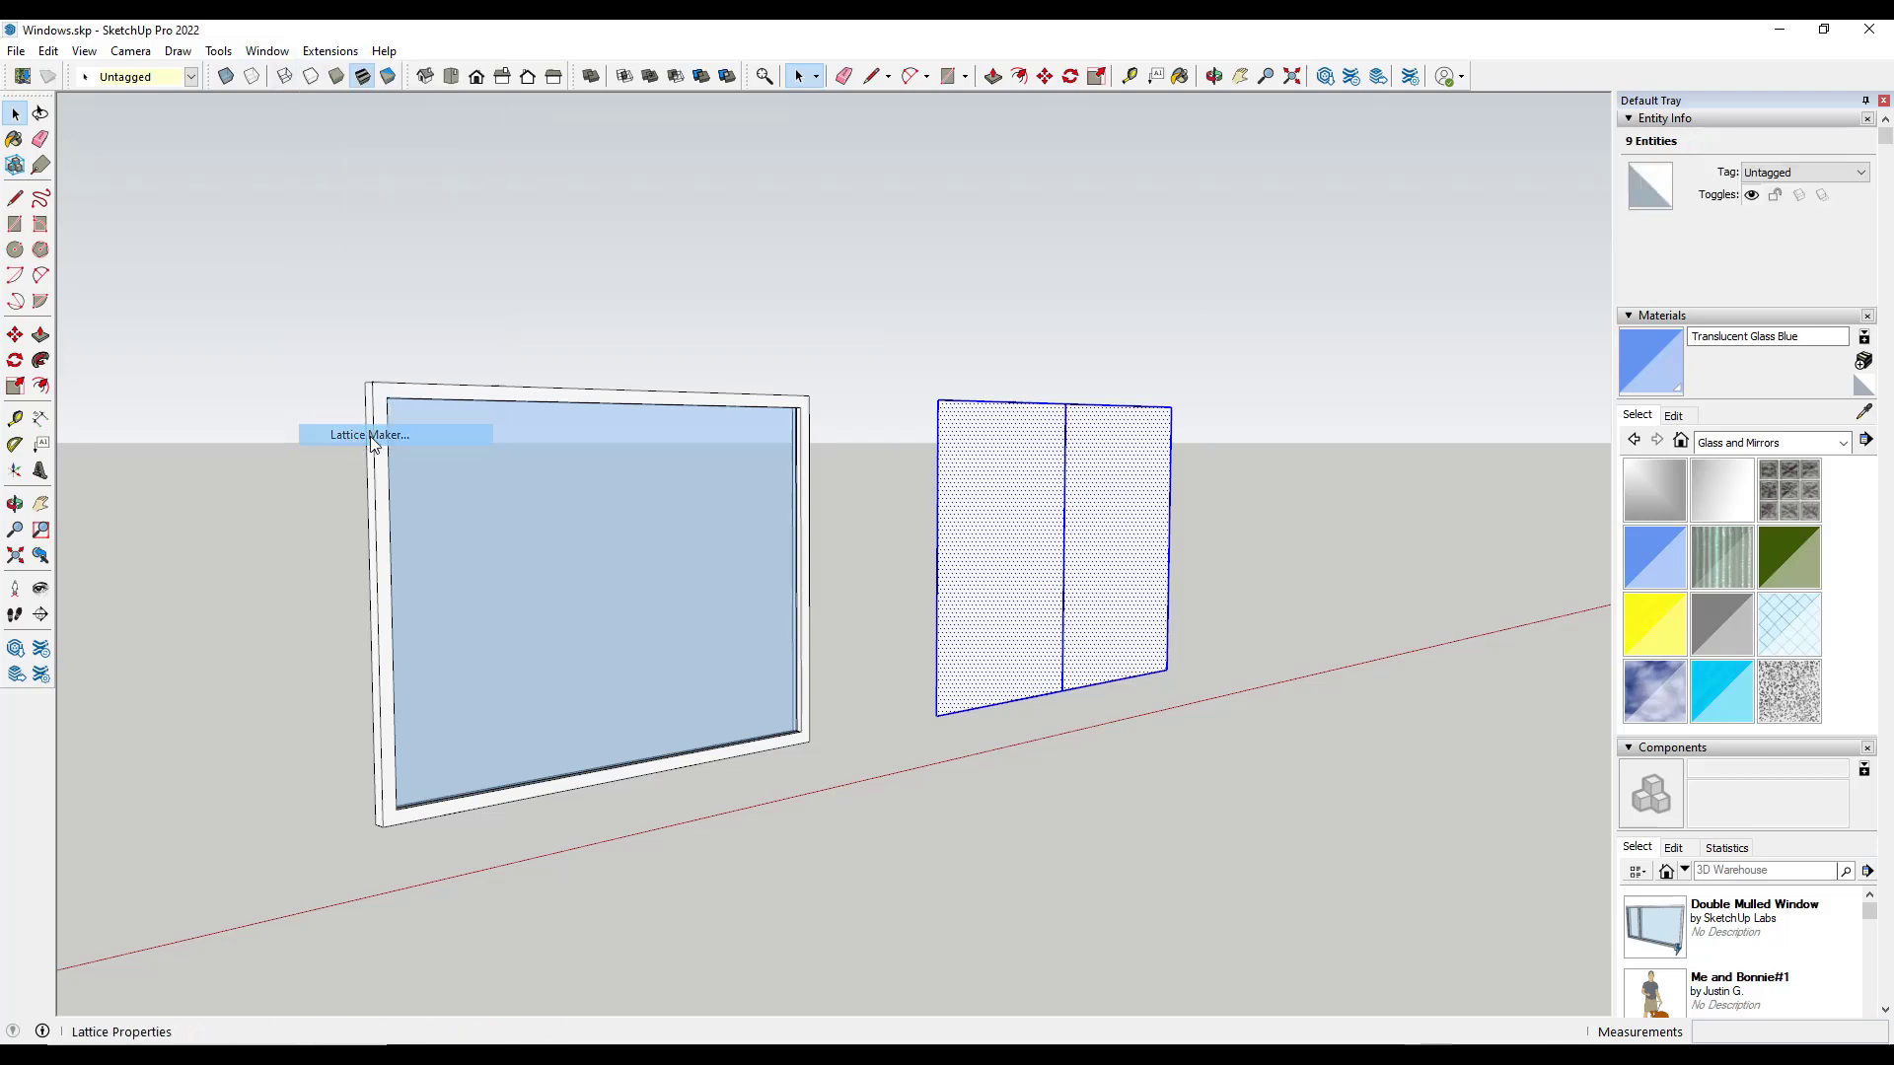
pyautogui.click(902, 635)
pyautogui.scroll(-2, 767, 533)
pyautogui.moveTo(767, 533); pyautogui.dragTo(1108, 549, button='middle')
# - Draw a two-point arc on the floor and set its segment count to 6
pyautogui.press('a')
pyautogui.click(1024, 606)
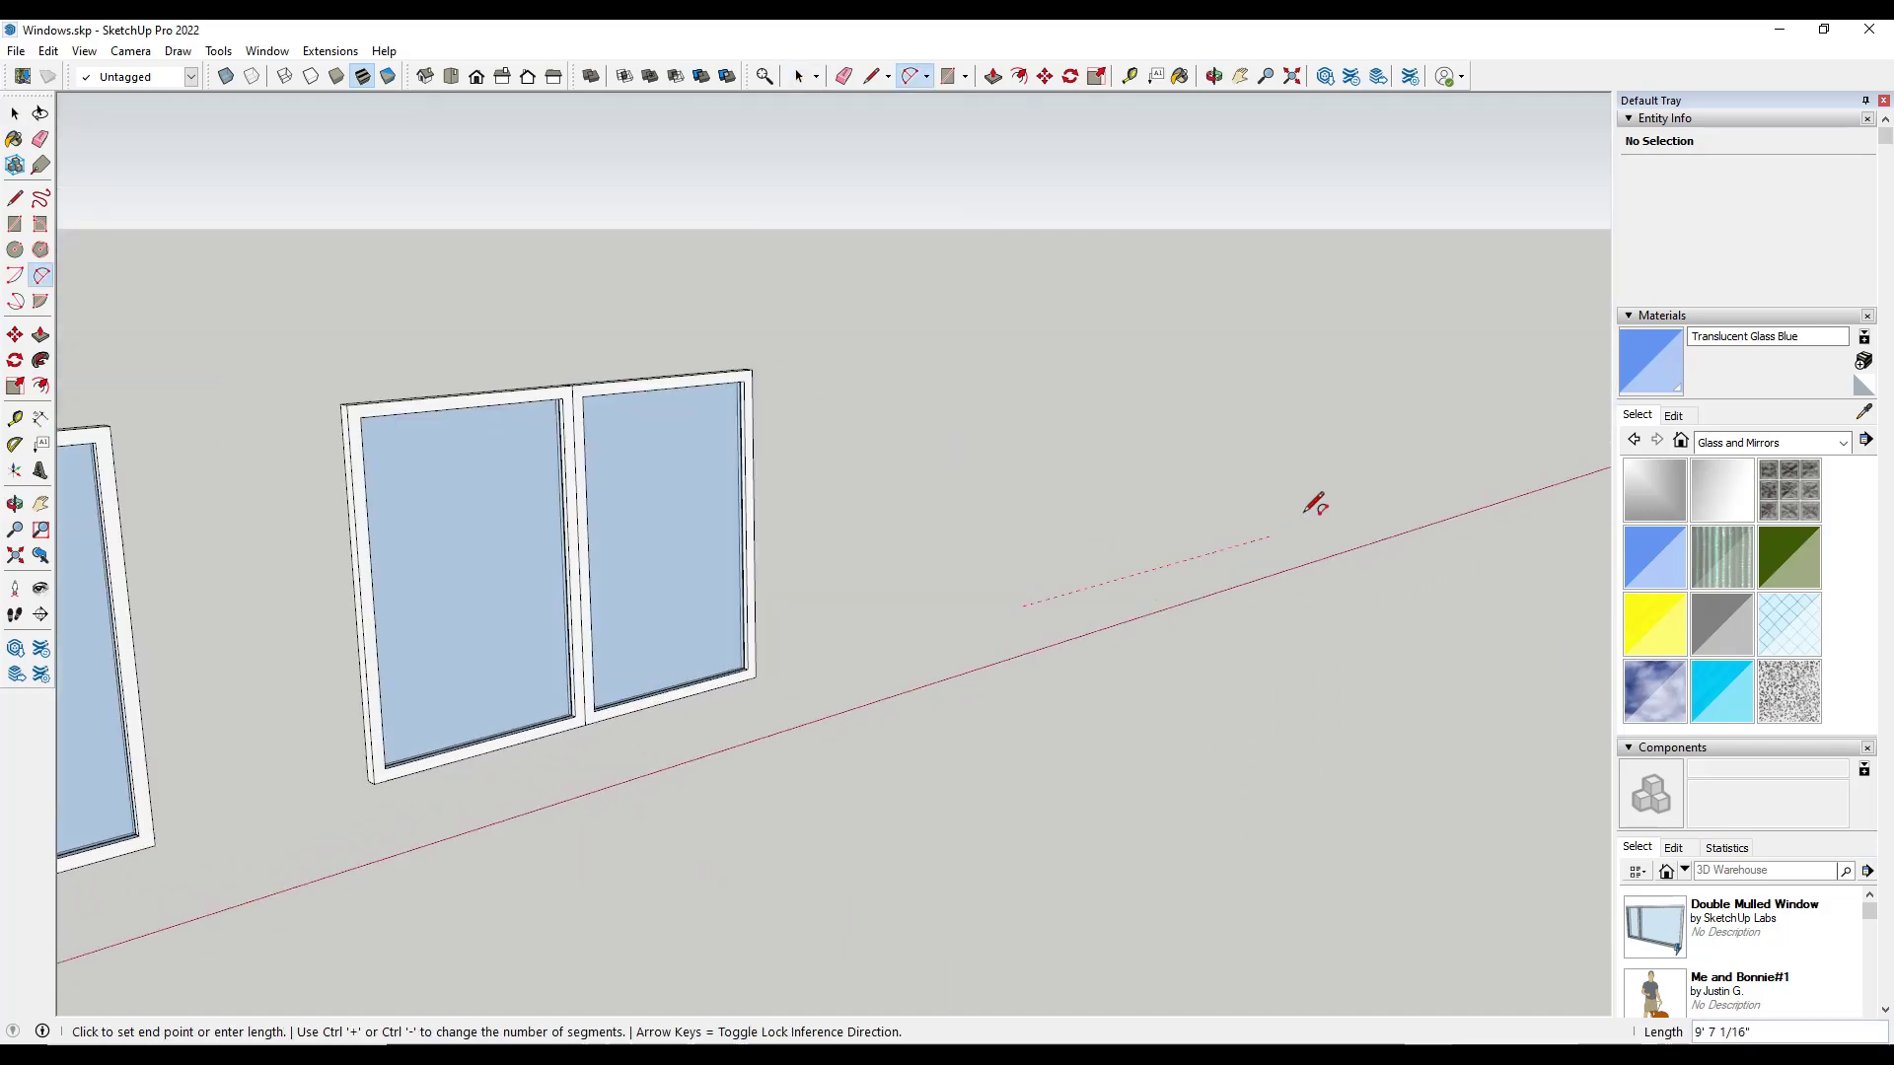
pyautogui.click(1330, 520)
pyautogui.click(1448, 534)
pyautogui.press('space')
pyautogui.click(1183, 602)
pyautogui.scroll(-2, 1082, 566)
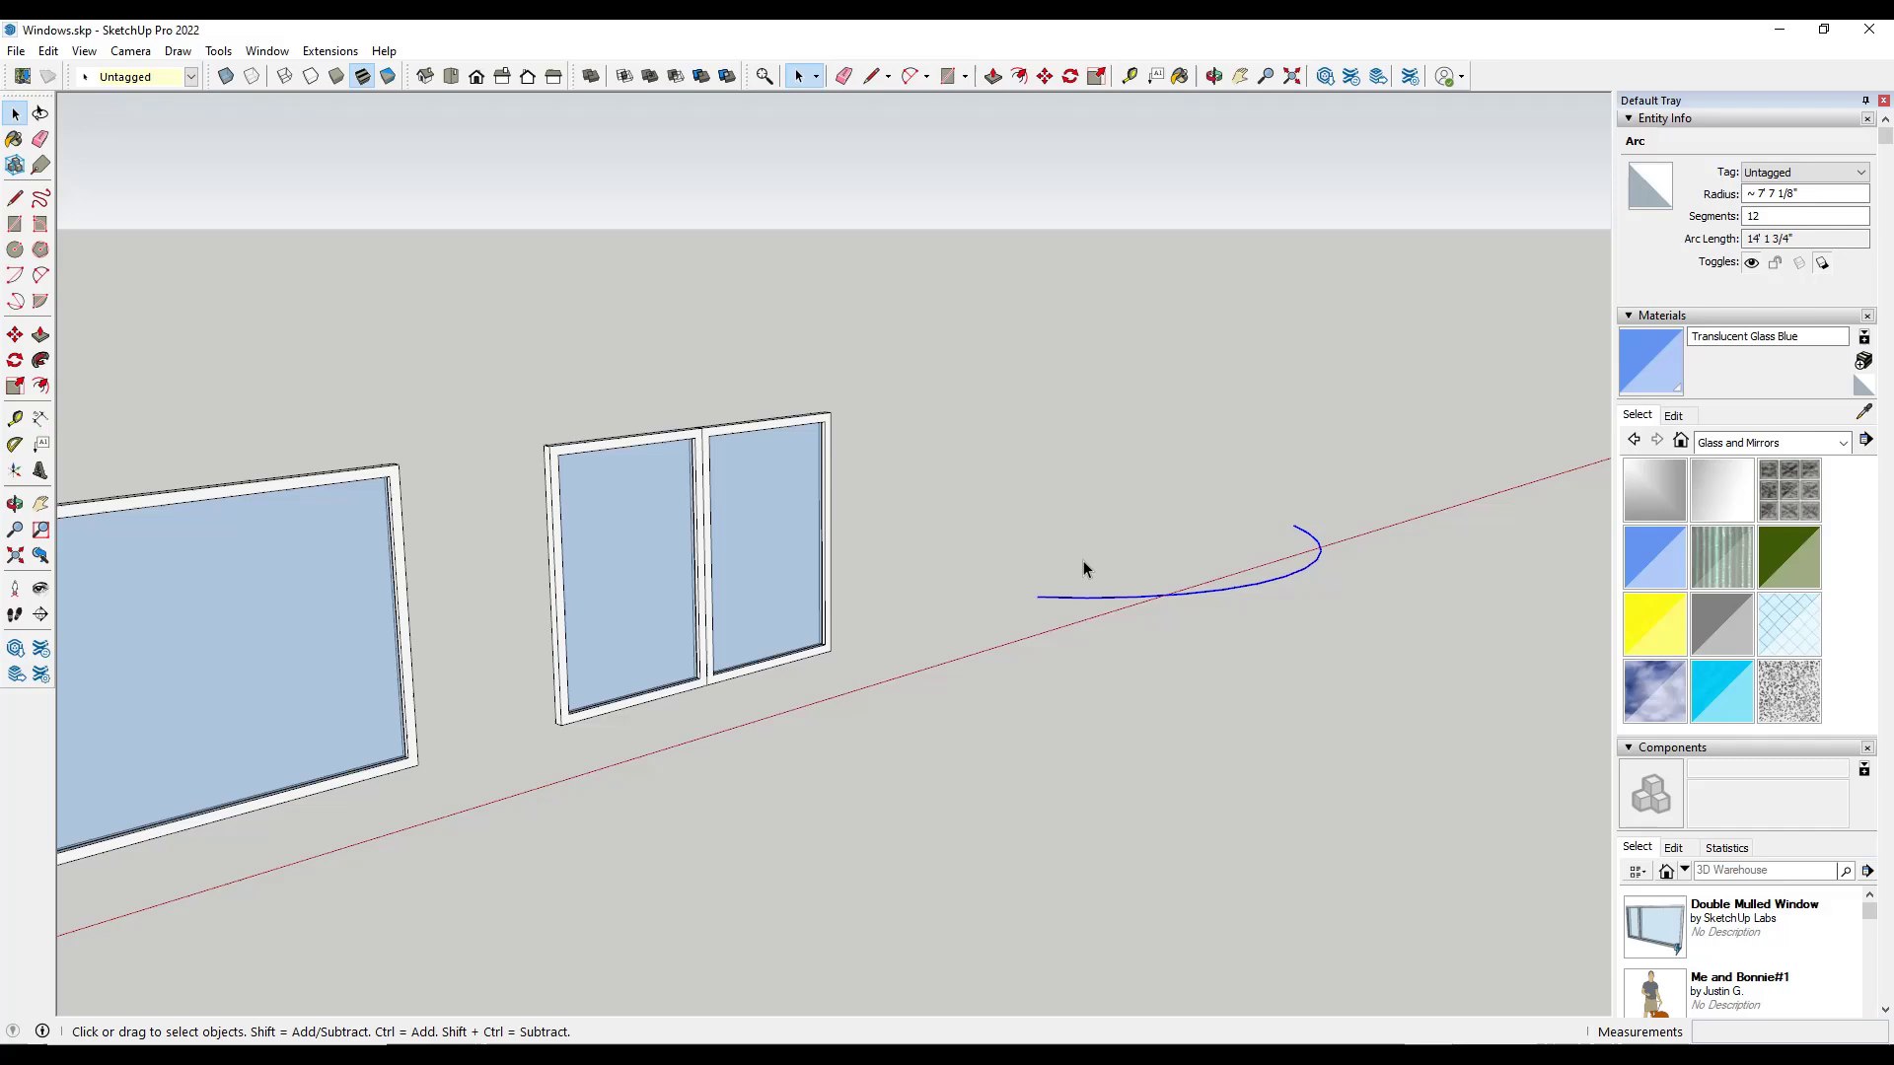
pyautogui.scroll(4, 1124, 566)
pyautogui.click(1751, 215)
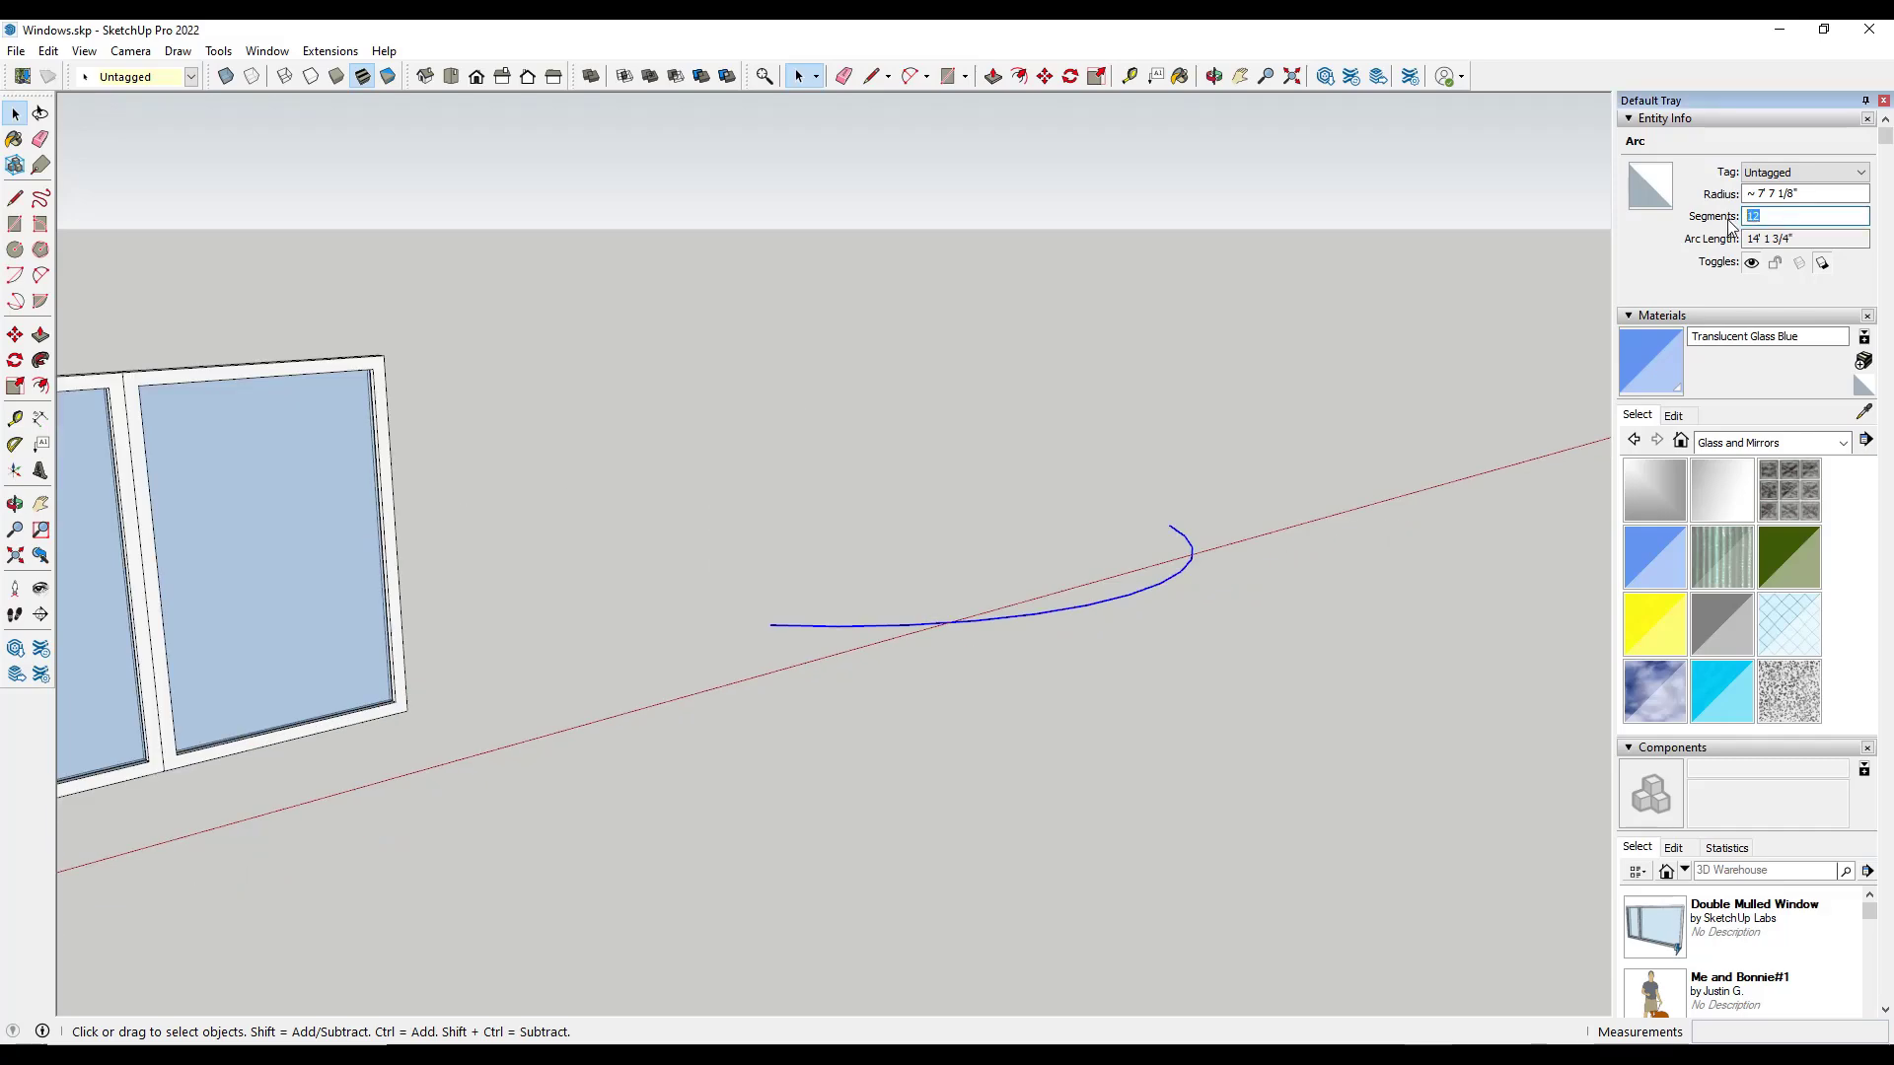
pyautogui.write('6')
pyautogui.press('Return')
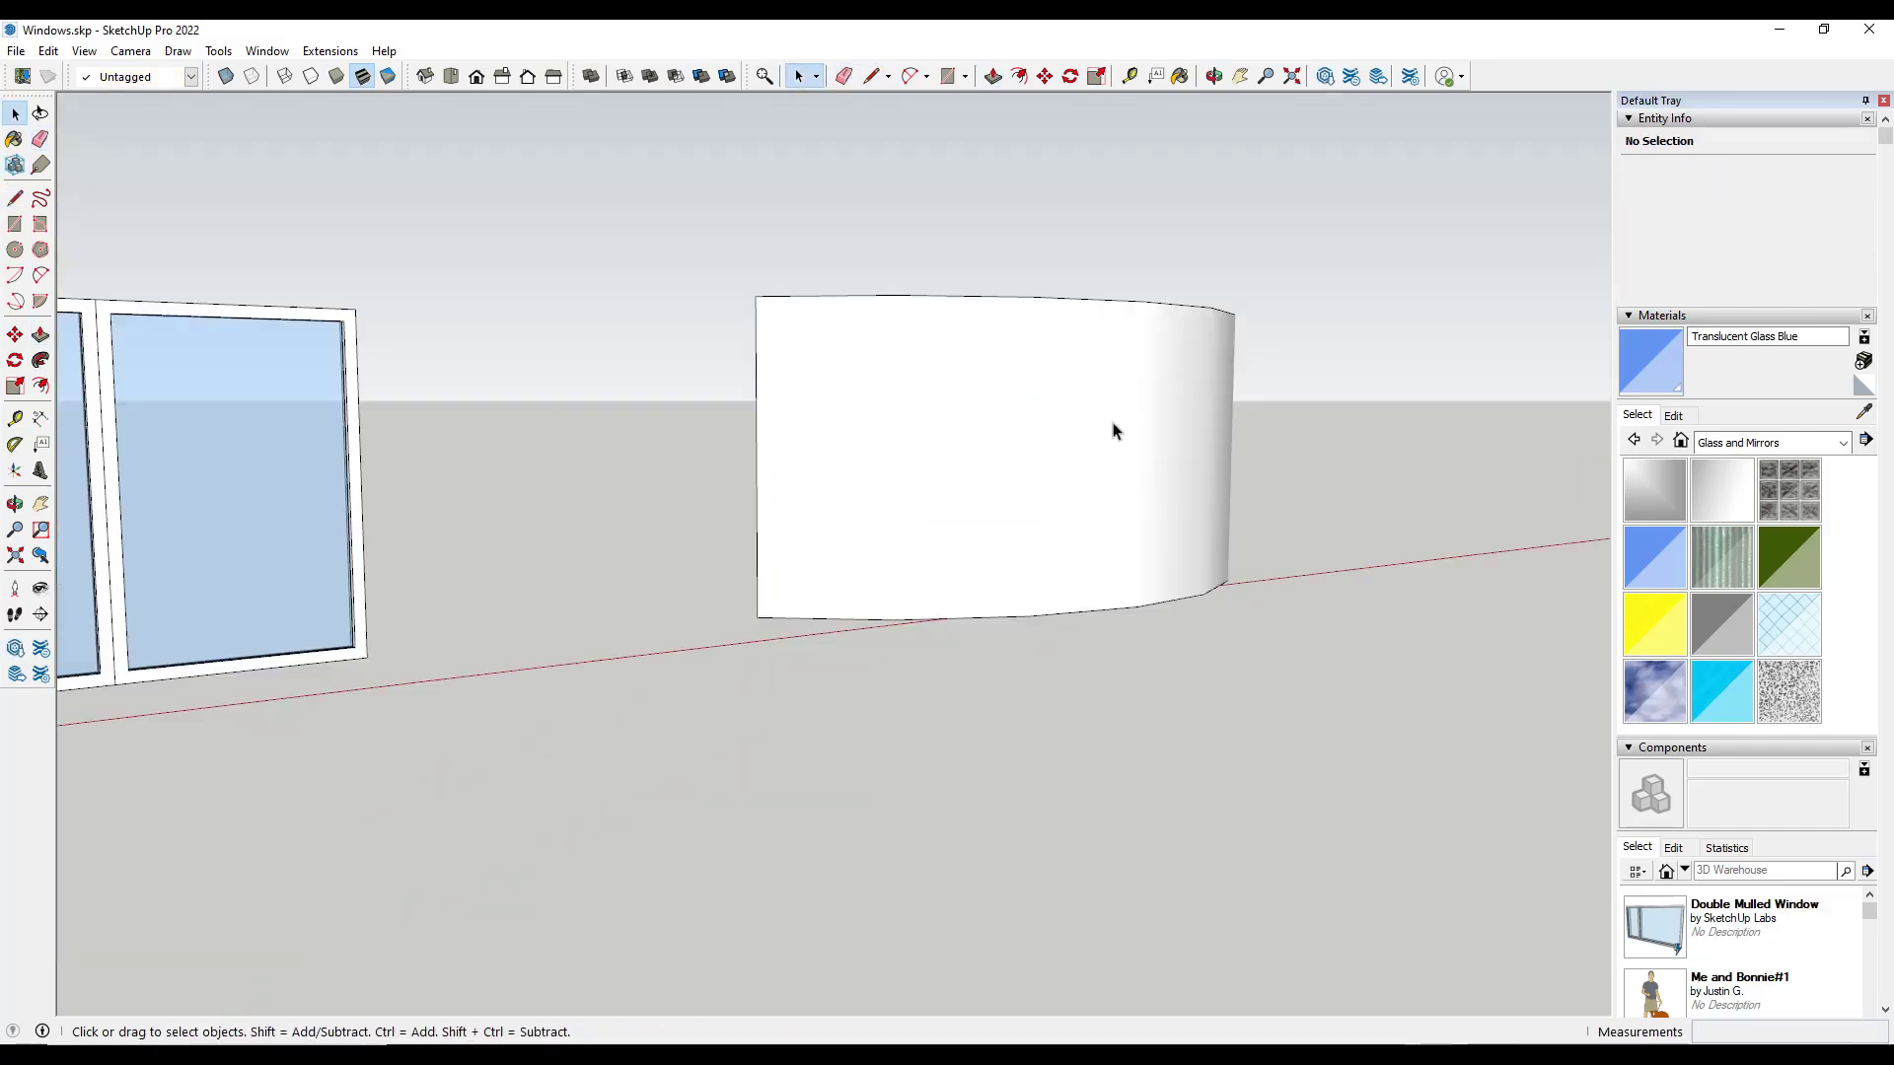
# - Push/Pull the arc into a curved wall and select all its facets
pyautogui.click(1108, 461)
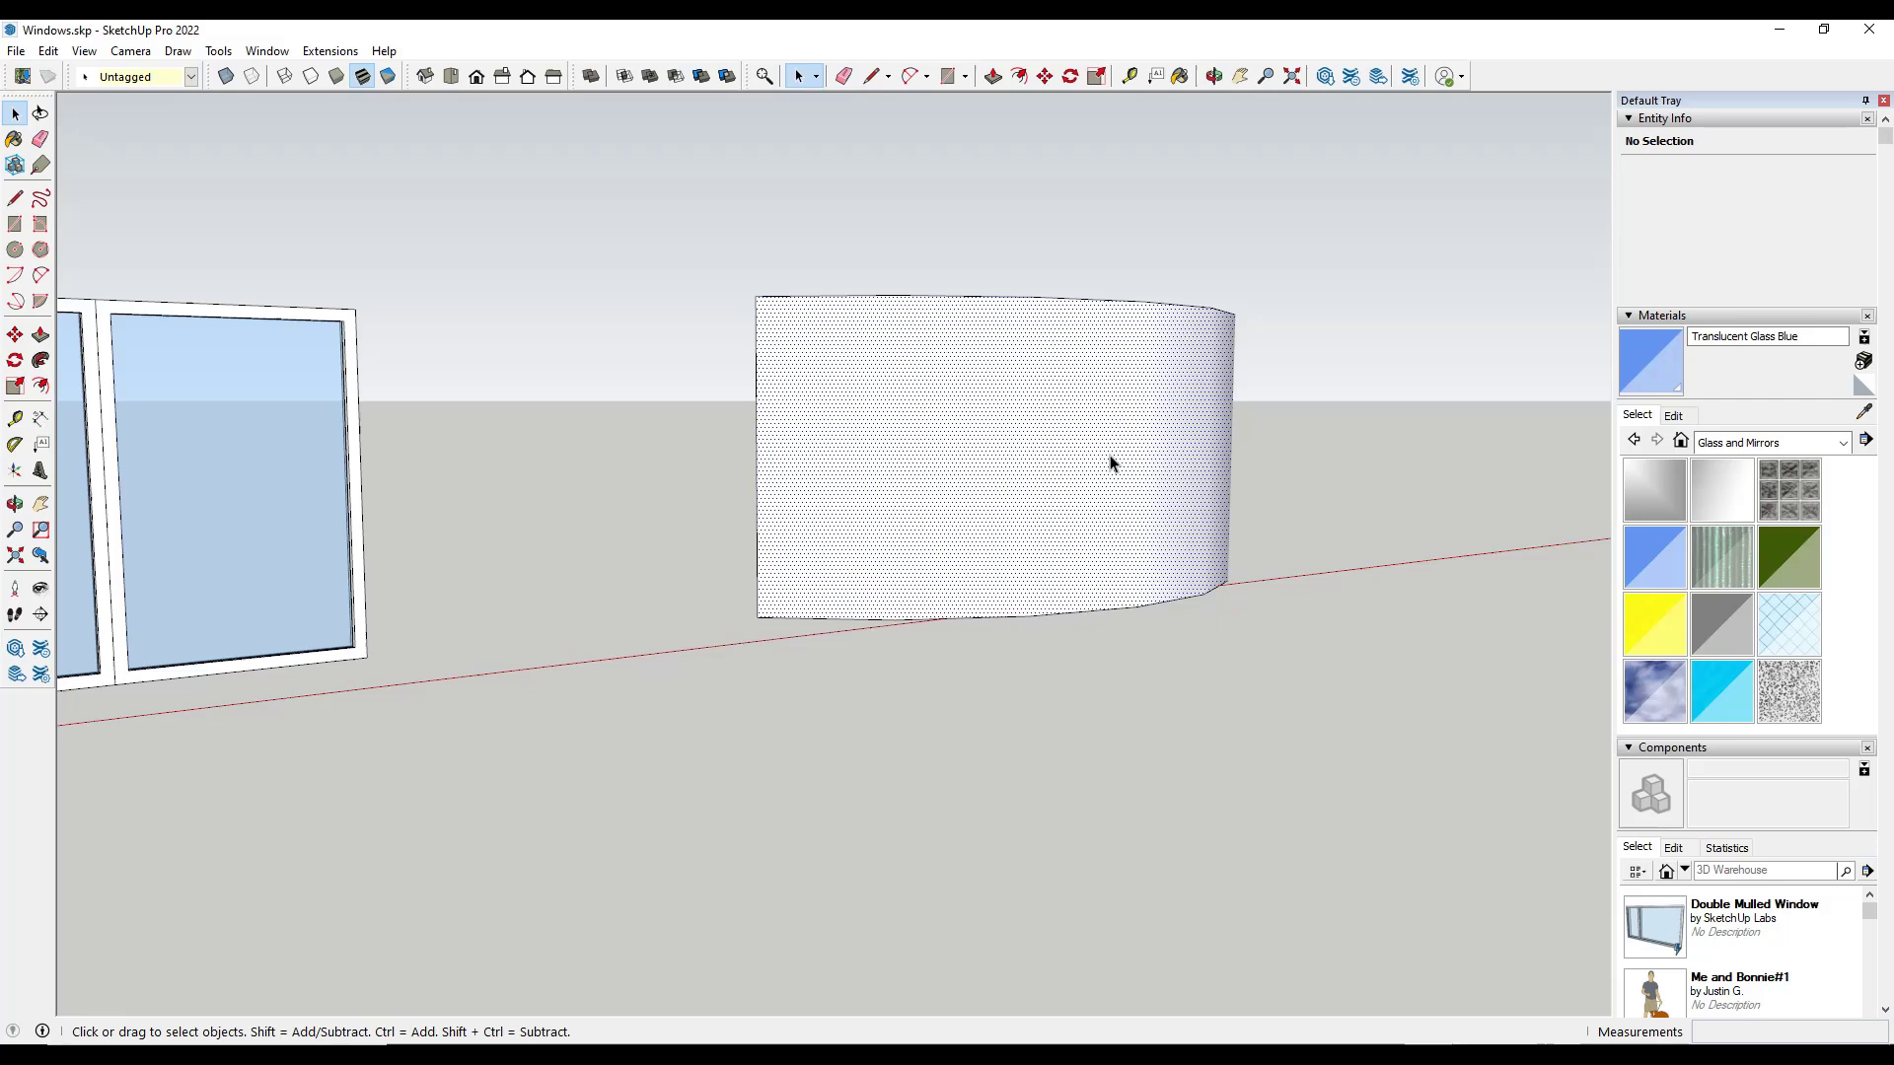
pyautogui.click(117, 52)
pyautogui.click(146, 123)
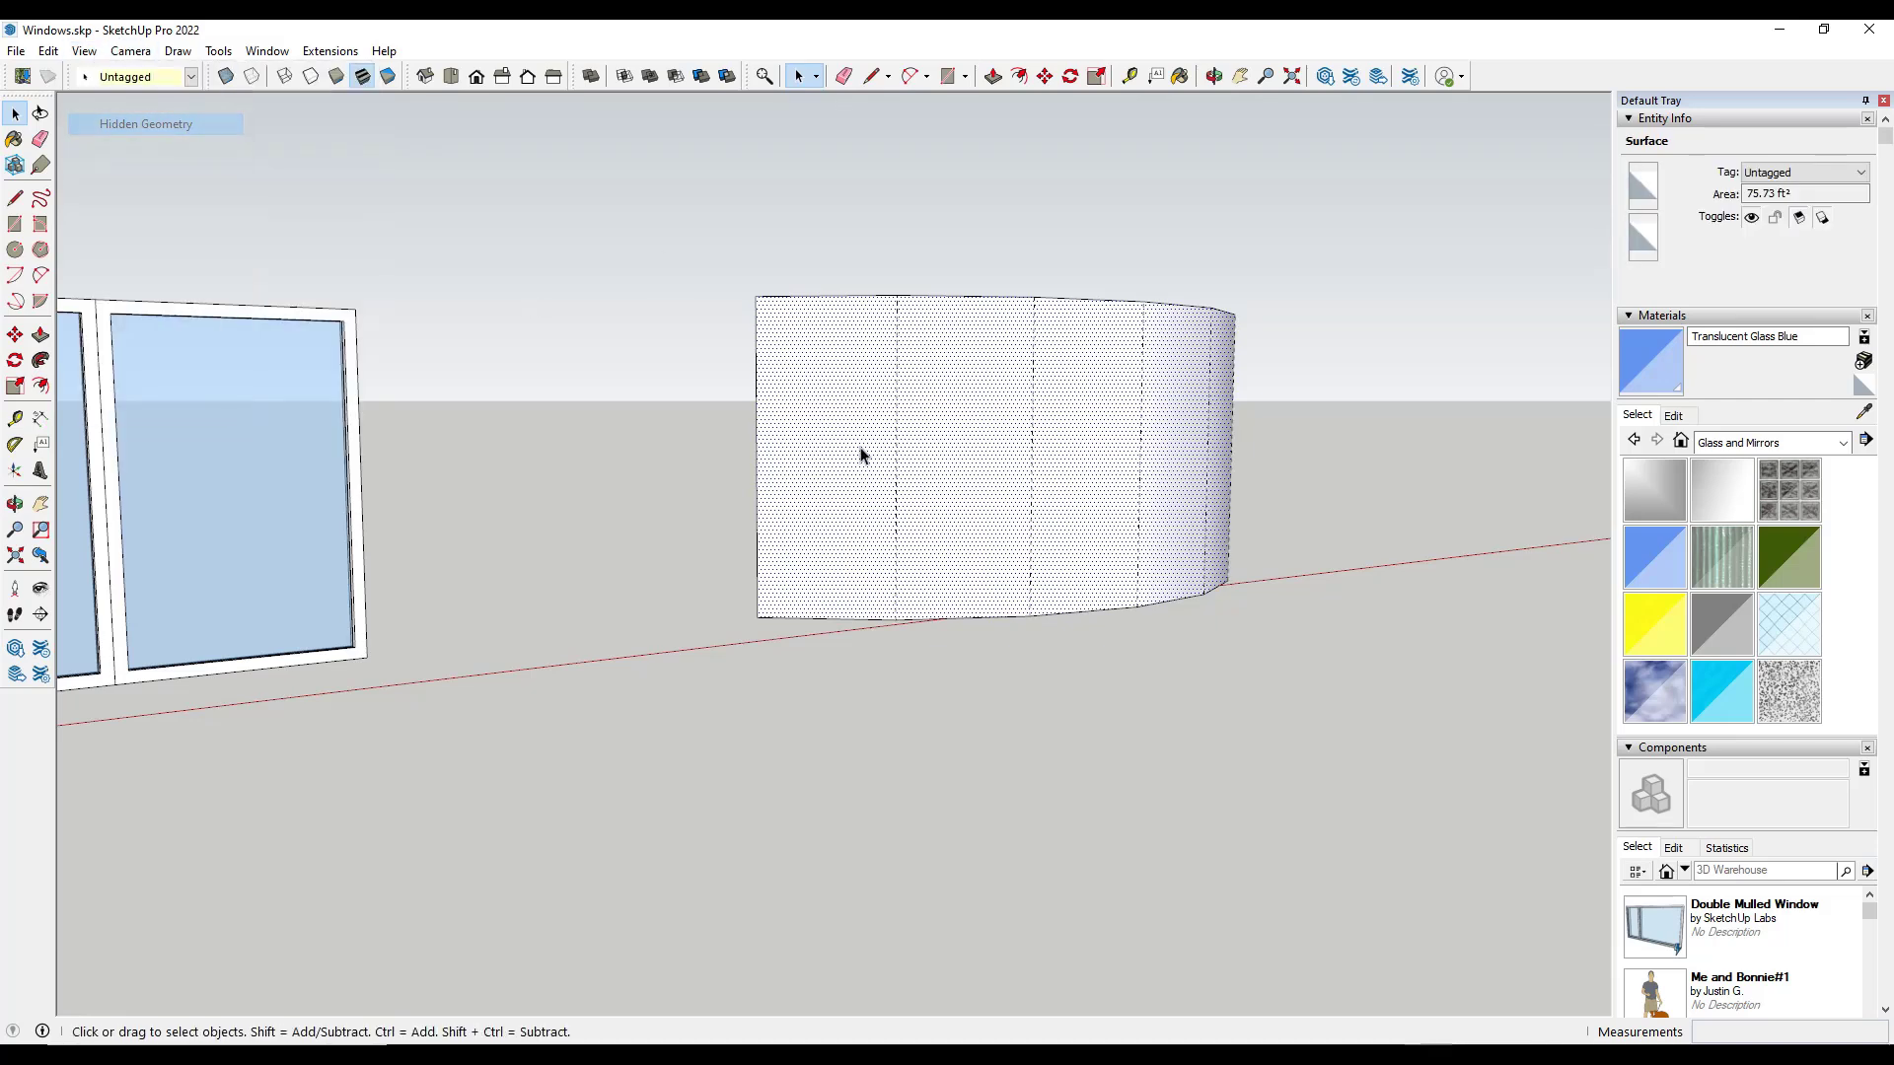
pyautogui.click(860, 455)
pyautogui.click(967, 453)
pyautogui.click(1090, 448)
pyautogui.click(1174, 446)
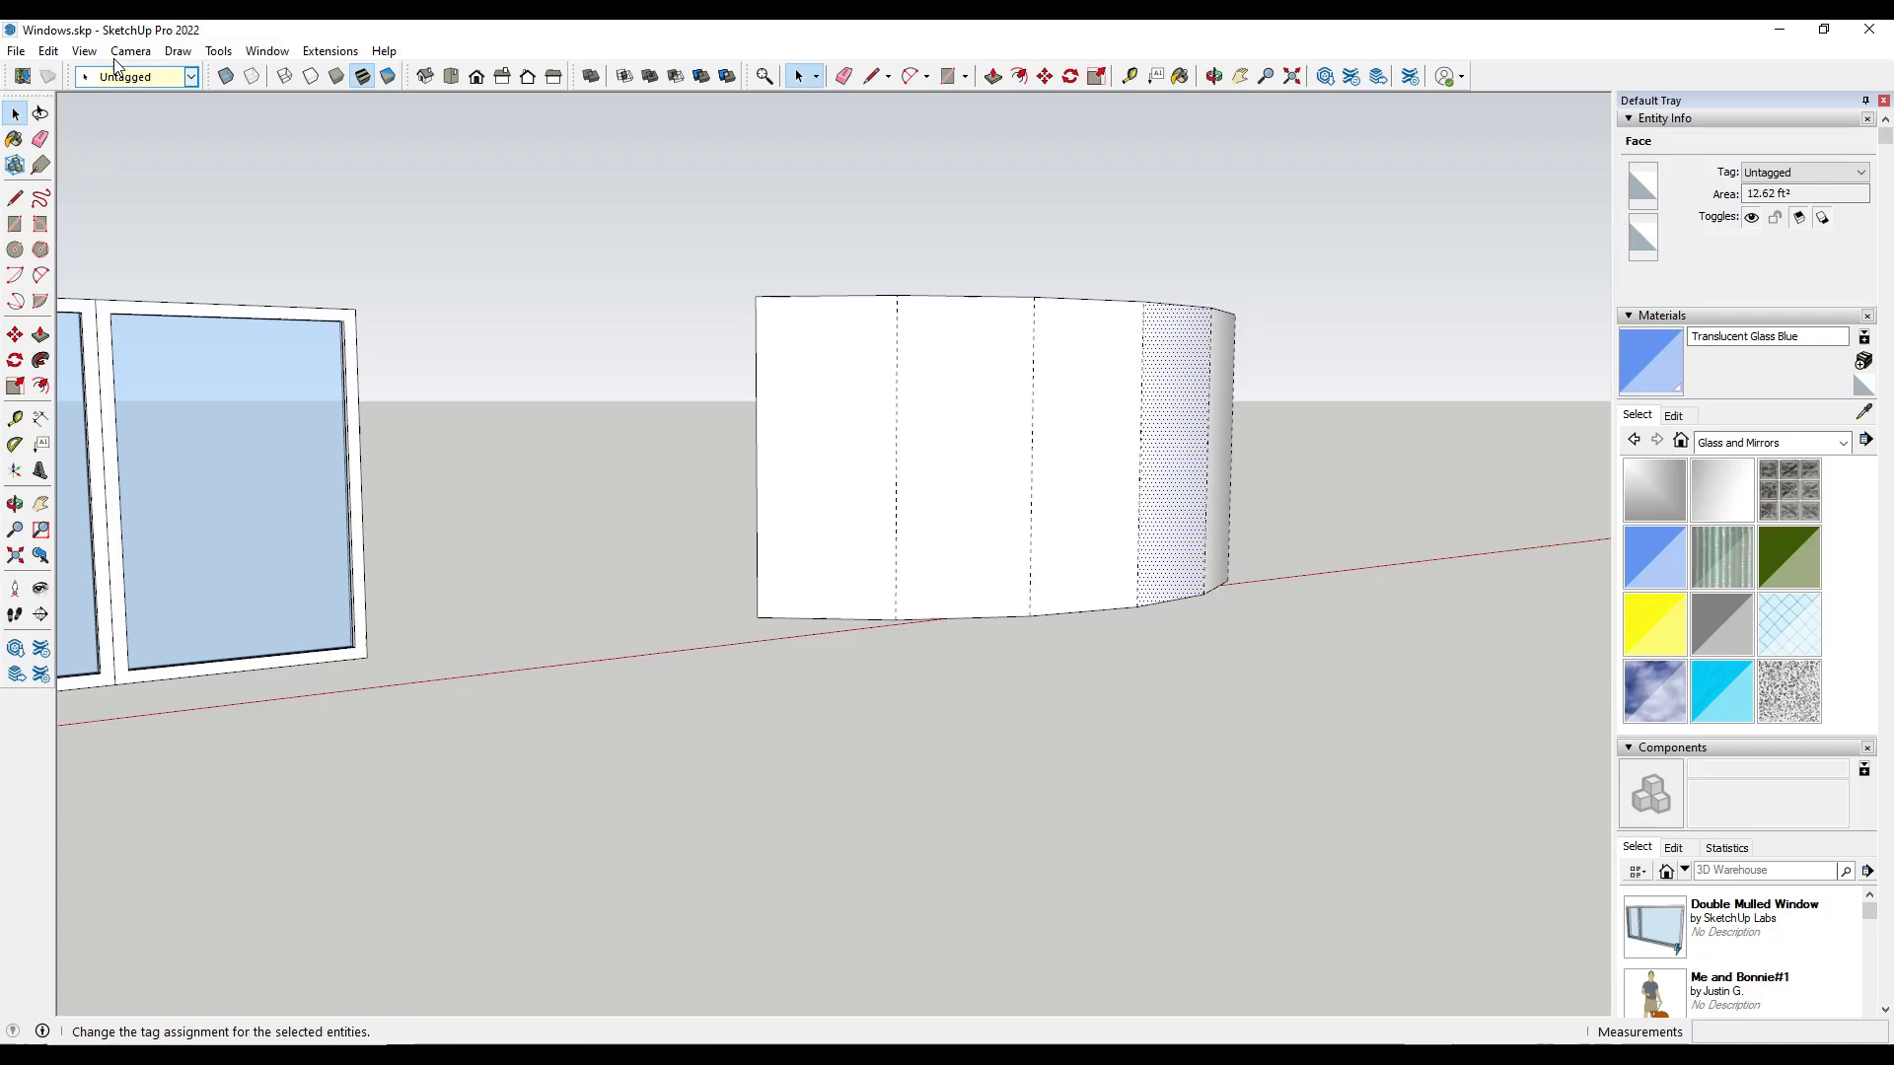
pyautogui.click(84, 50)
pyautogui.click(113, 125)
pyautogui.moveTo(629, 219); pyautogui.dragTo(1623, 746)
# - Run Lattice Maker on the curved wall to build a glazed bay window
pyautogui.click(330, 50)
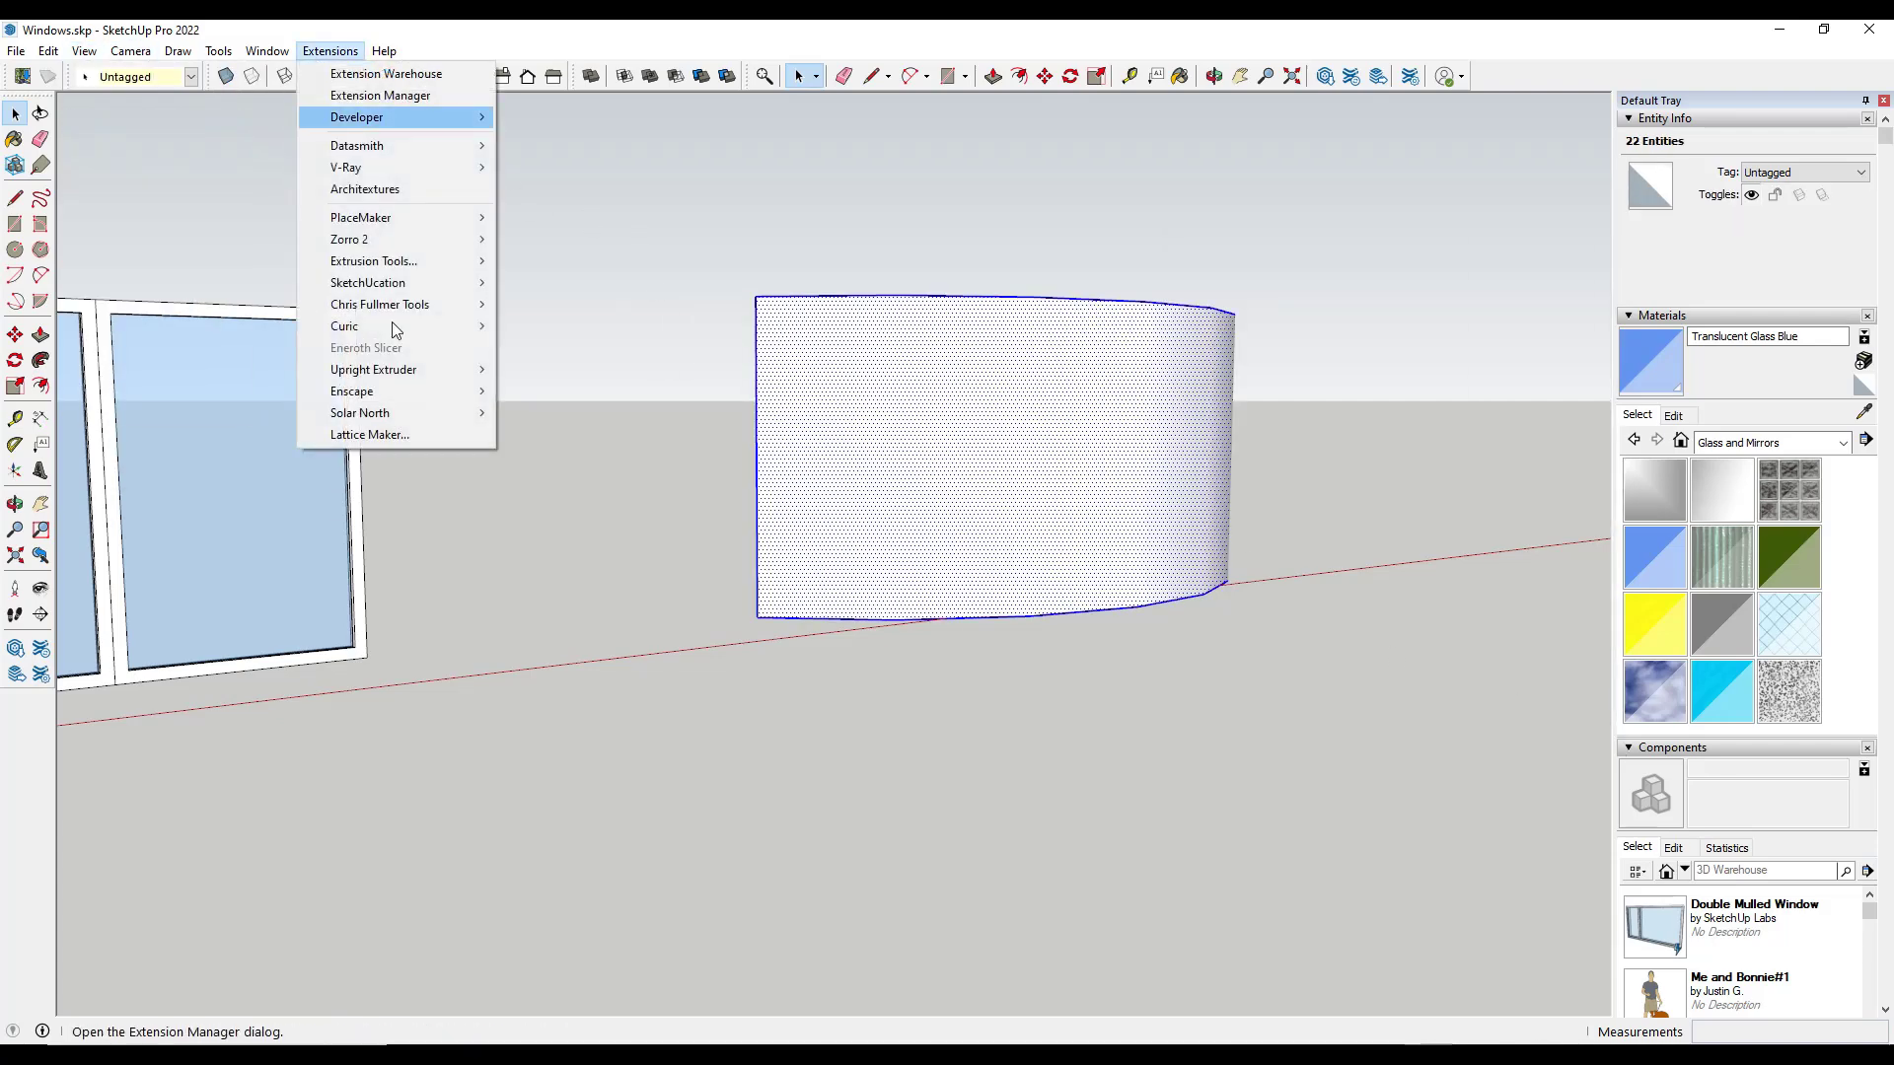
pyautogui.click(400, 436)
pyautogui.click(908, 639)
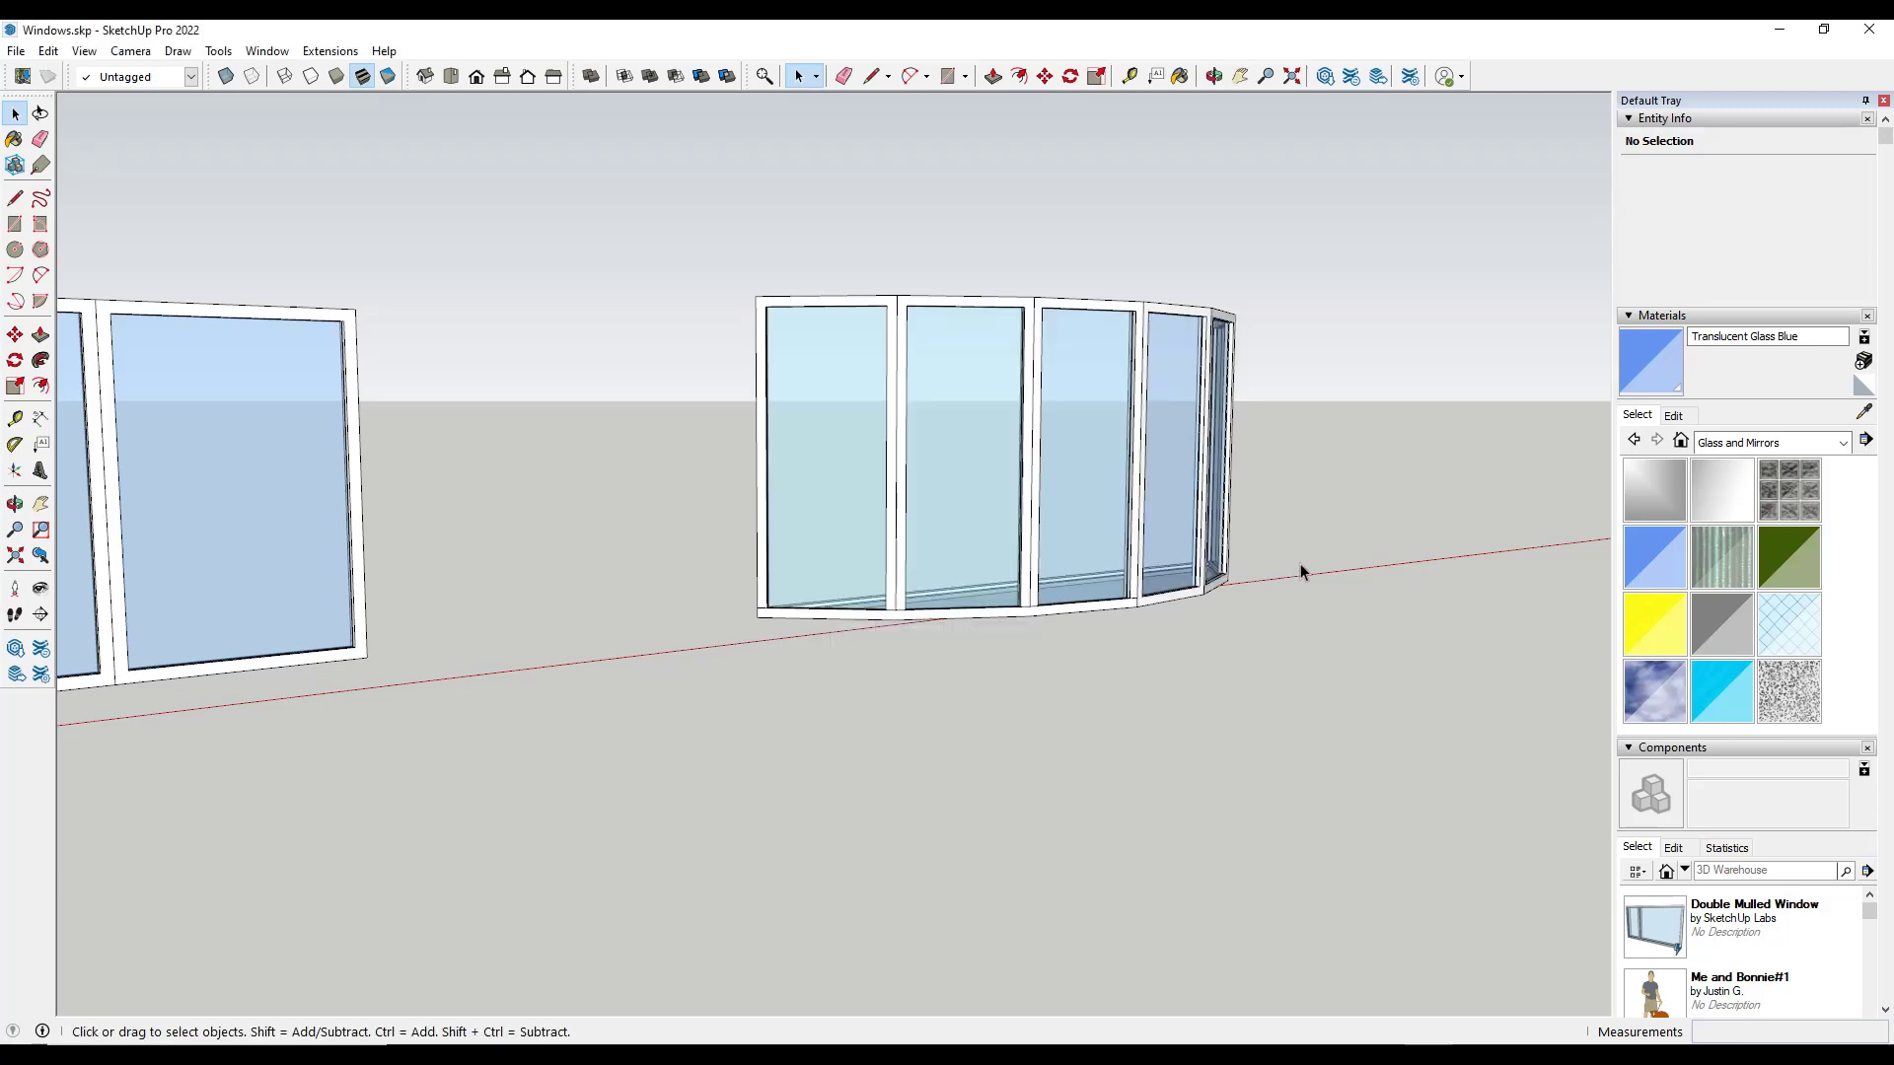
pyautogui.moveTo(1298, 566); pyautogui.dragTo(1233, 592, button='middle')
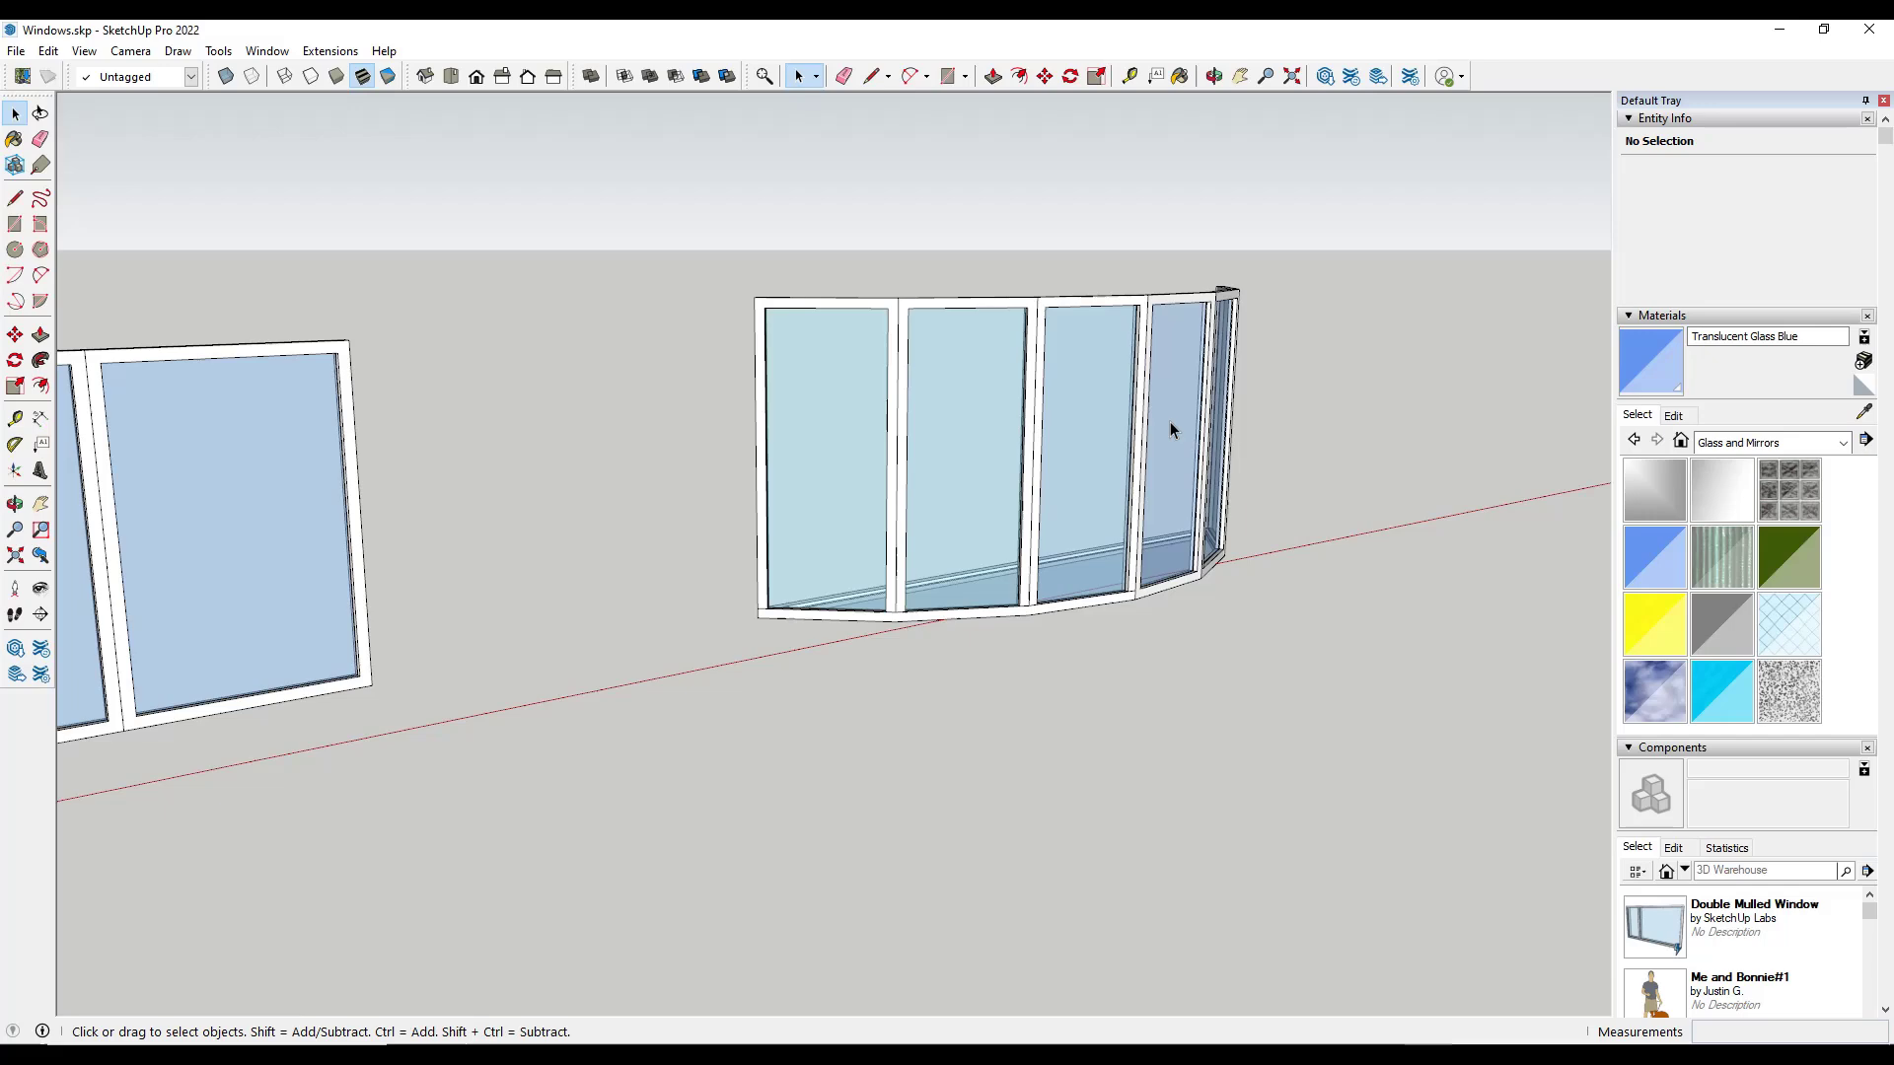
pyautogui.moveTo(962, 513)
pyautogui.mouseDown(button='middle')
pyautogui.moveTo(799, 414)
pyautogui.moveTo(1497, 782)
pyautogui.moveTo(719, 422)
pyautogui.mouseUp(button='middle')
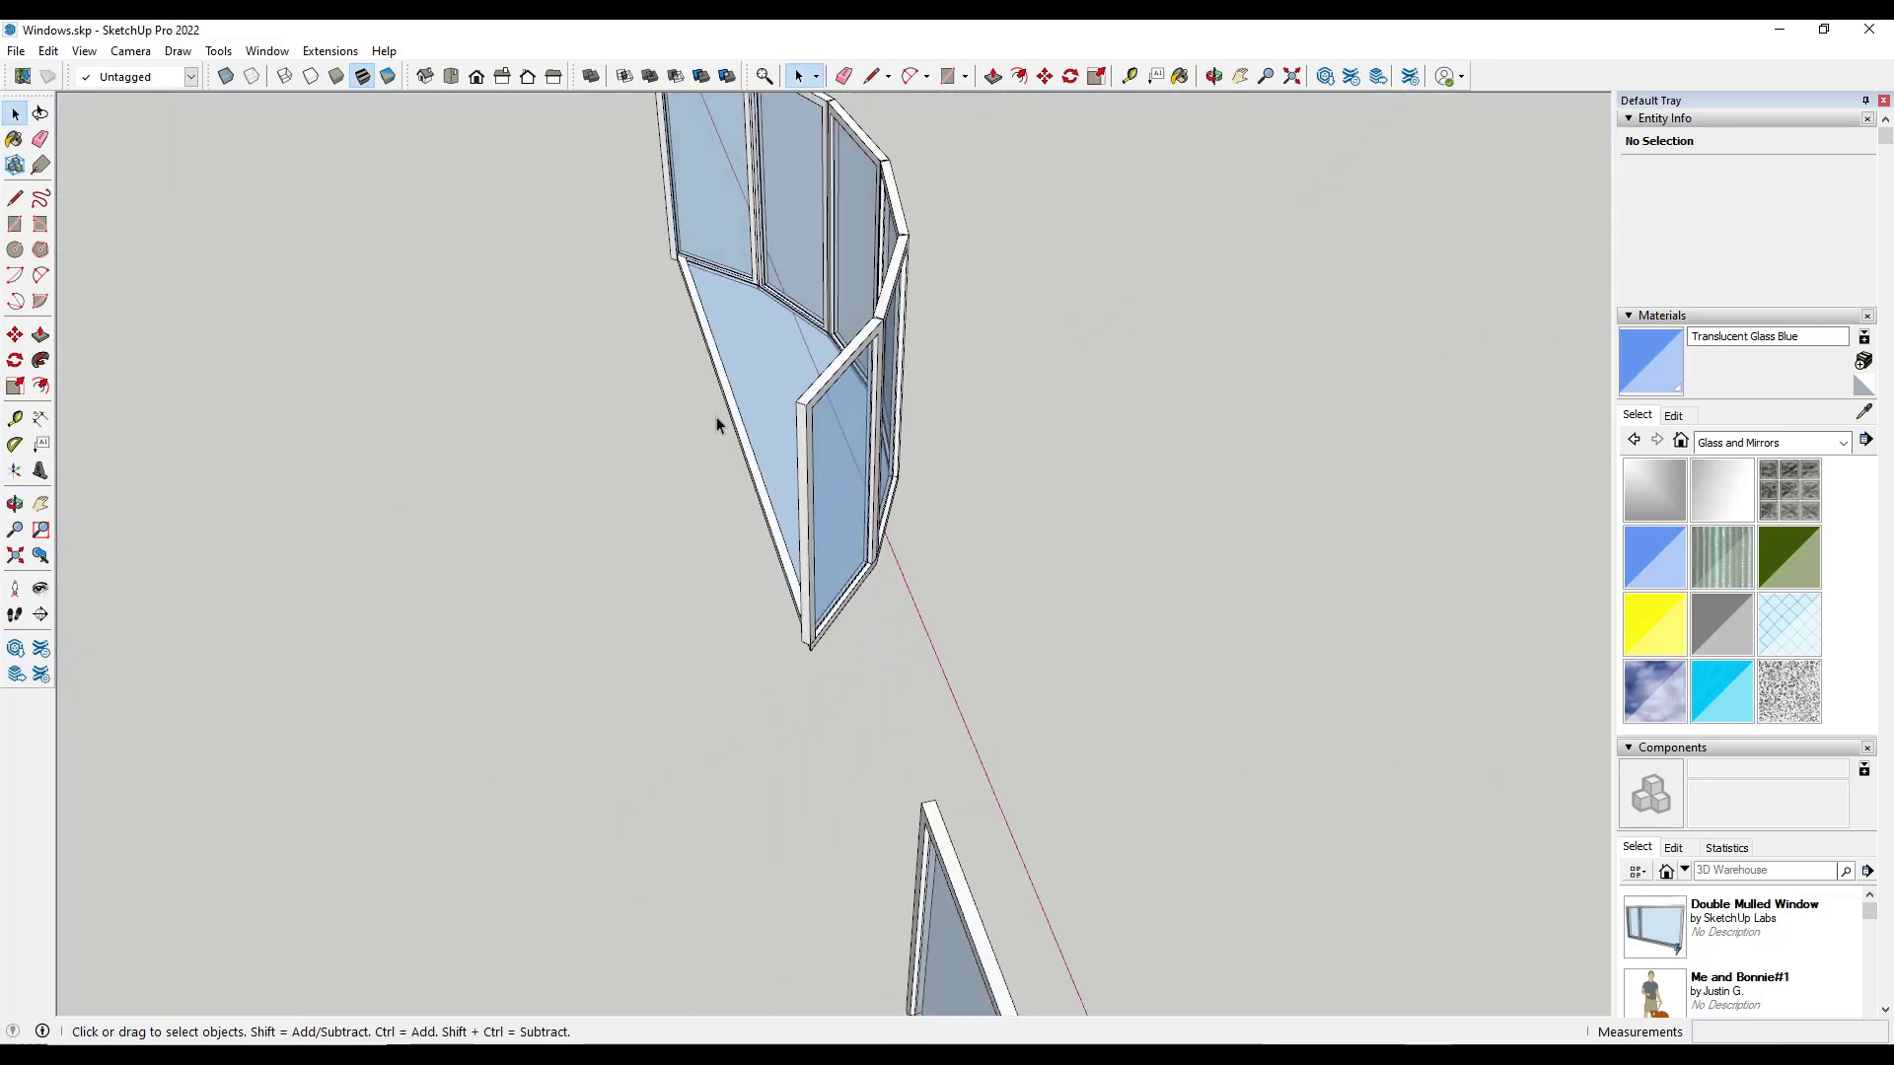
# - Erase the stray triangular face along the window's left edge and exit the component
pyautogui.press('e')
pyautogui.click(744, 411)
pyautogui.hotkey('ctrl', 'z')
pyautogui.press('space')
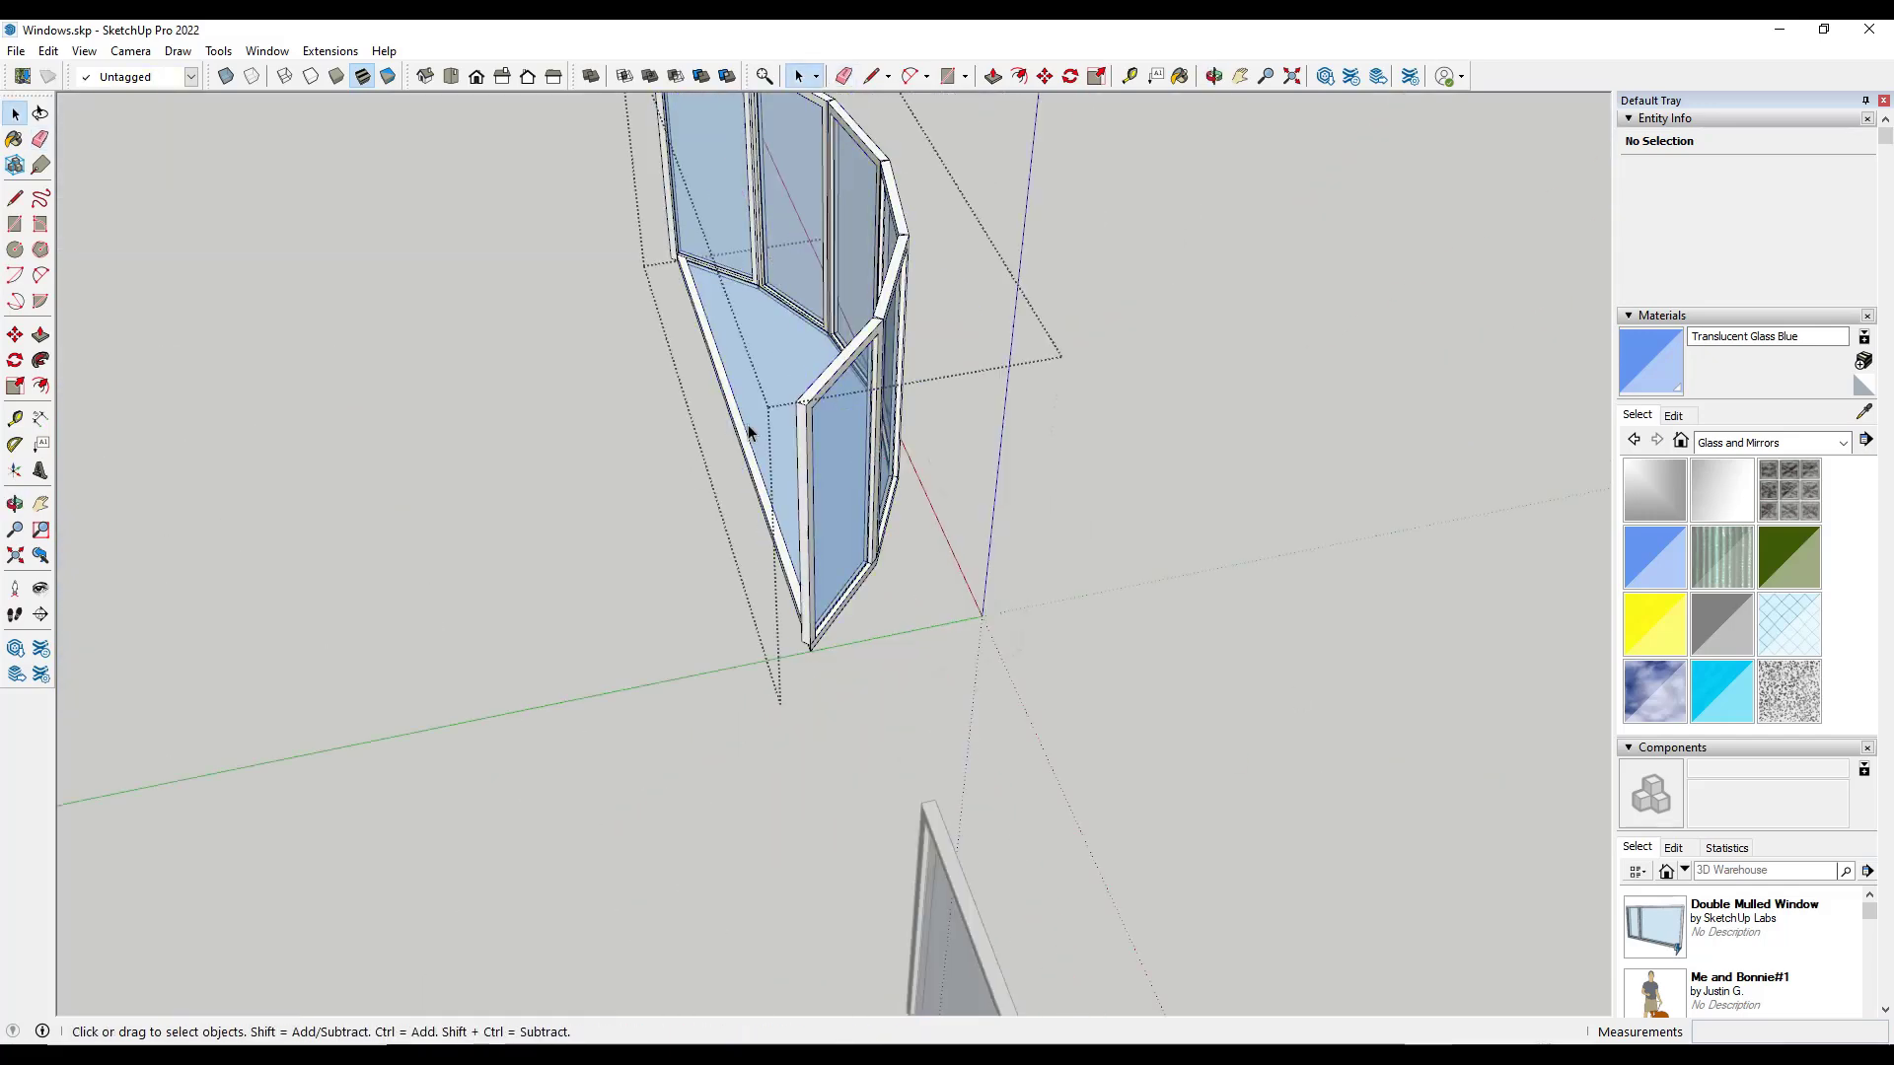
pyautogui.click(819, 499)
pyautogui.click(1209, 484)
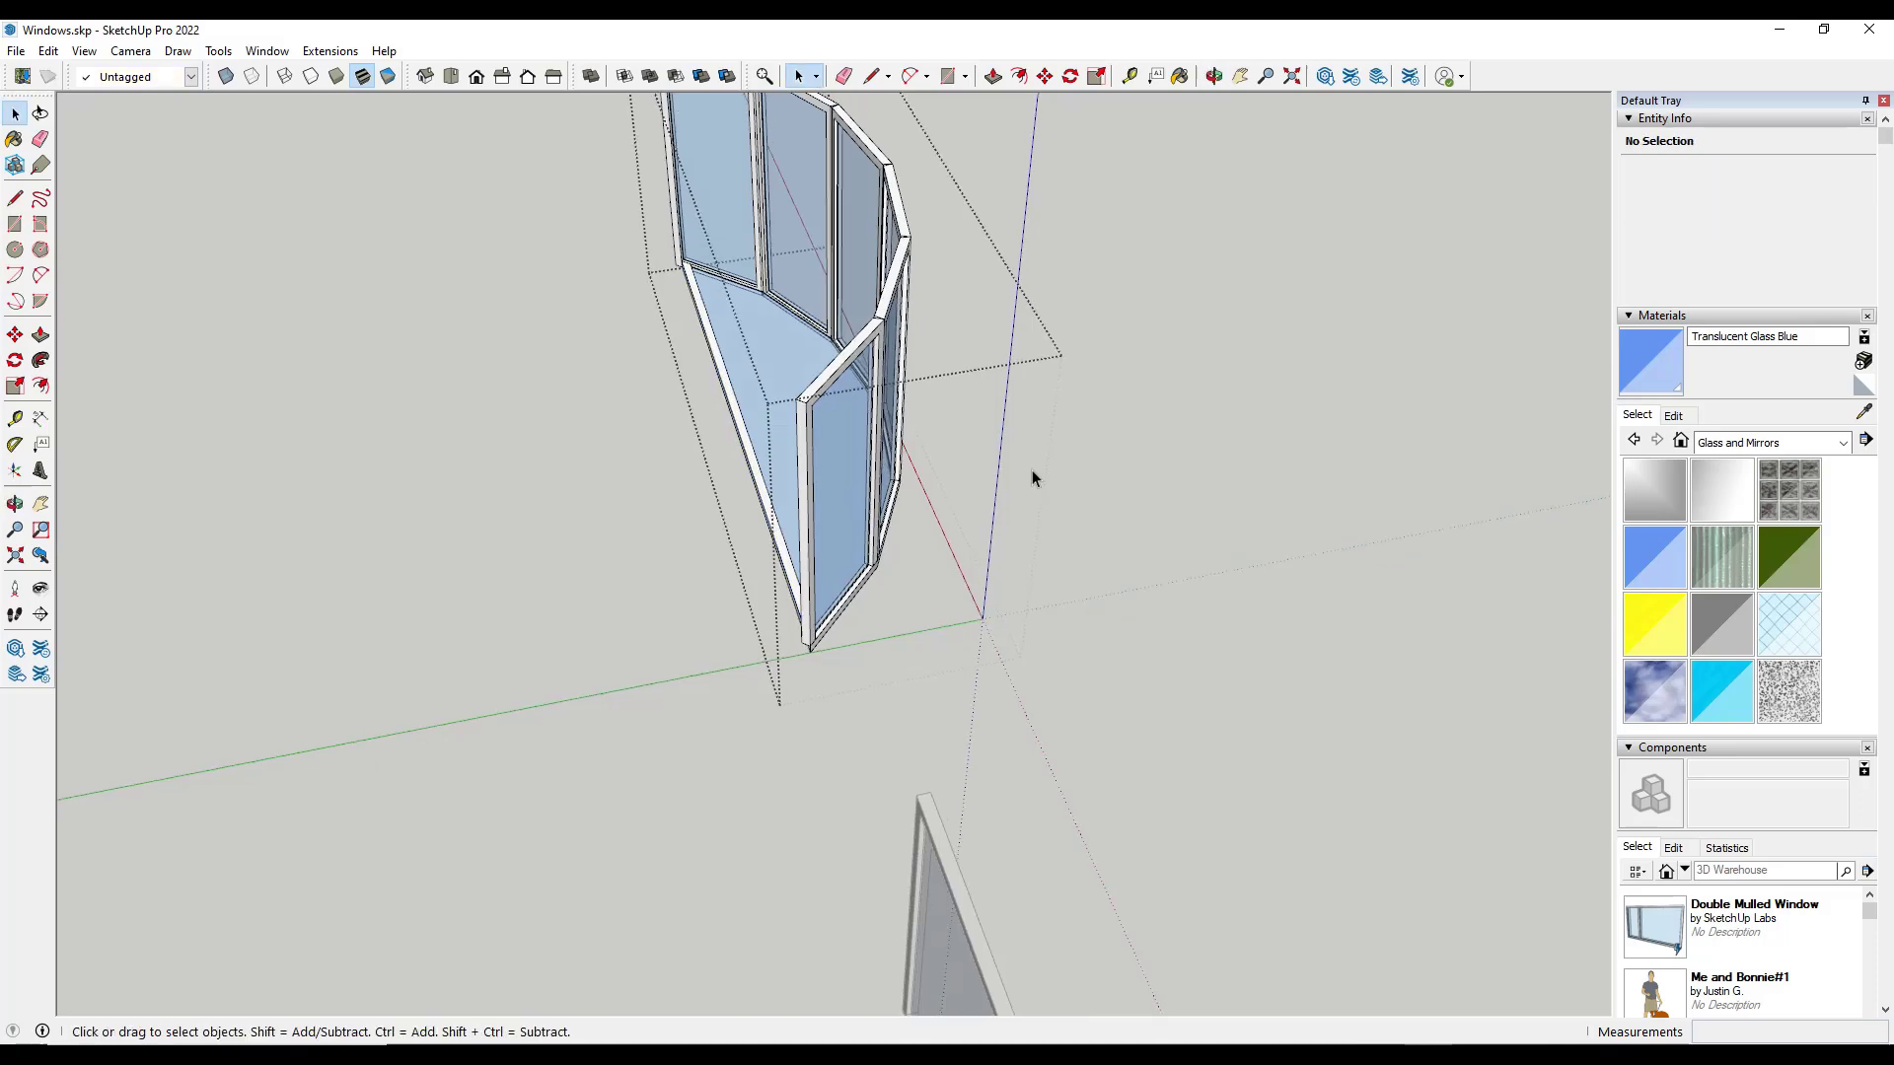
pyautogui.press('e')
pyautogui.moveTo(687, 418); pyautogui.dragTo(750, 407)
pyautogui.press('F2')
pyautogui.press('space')
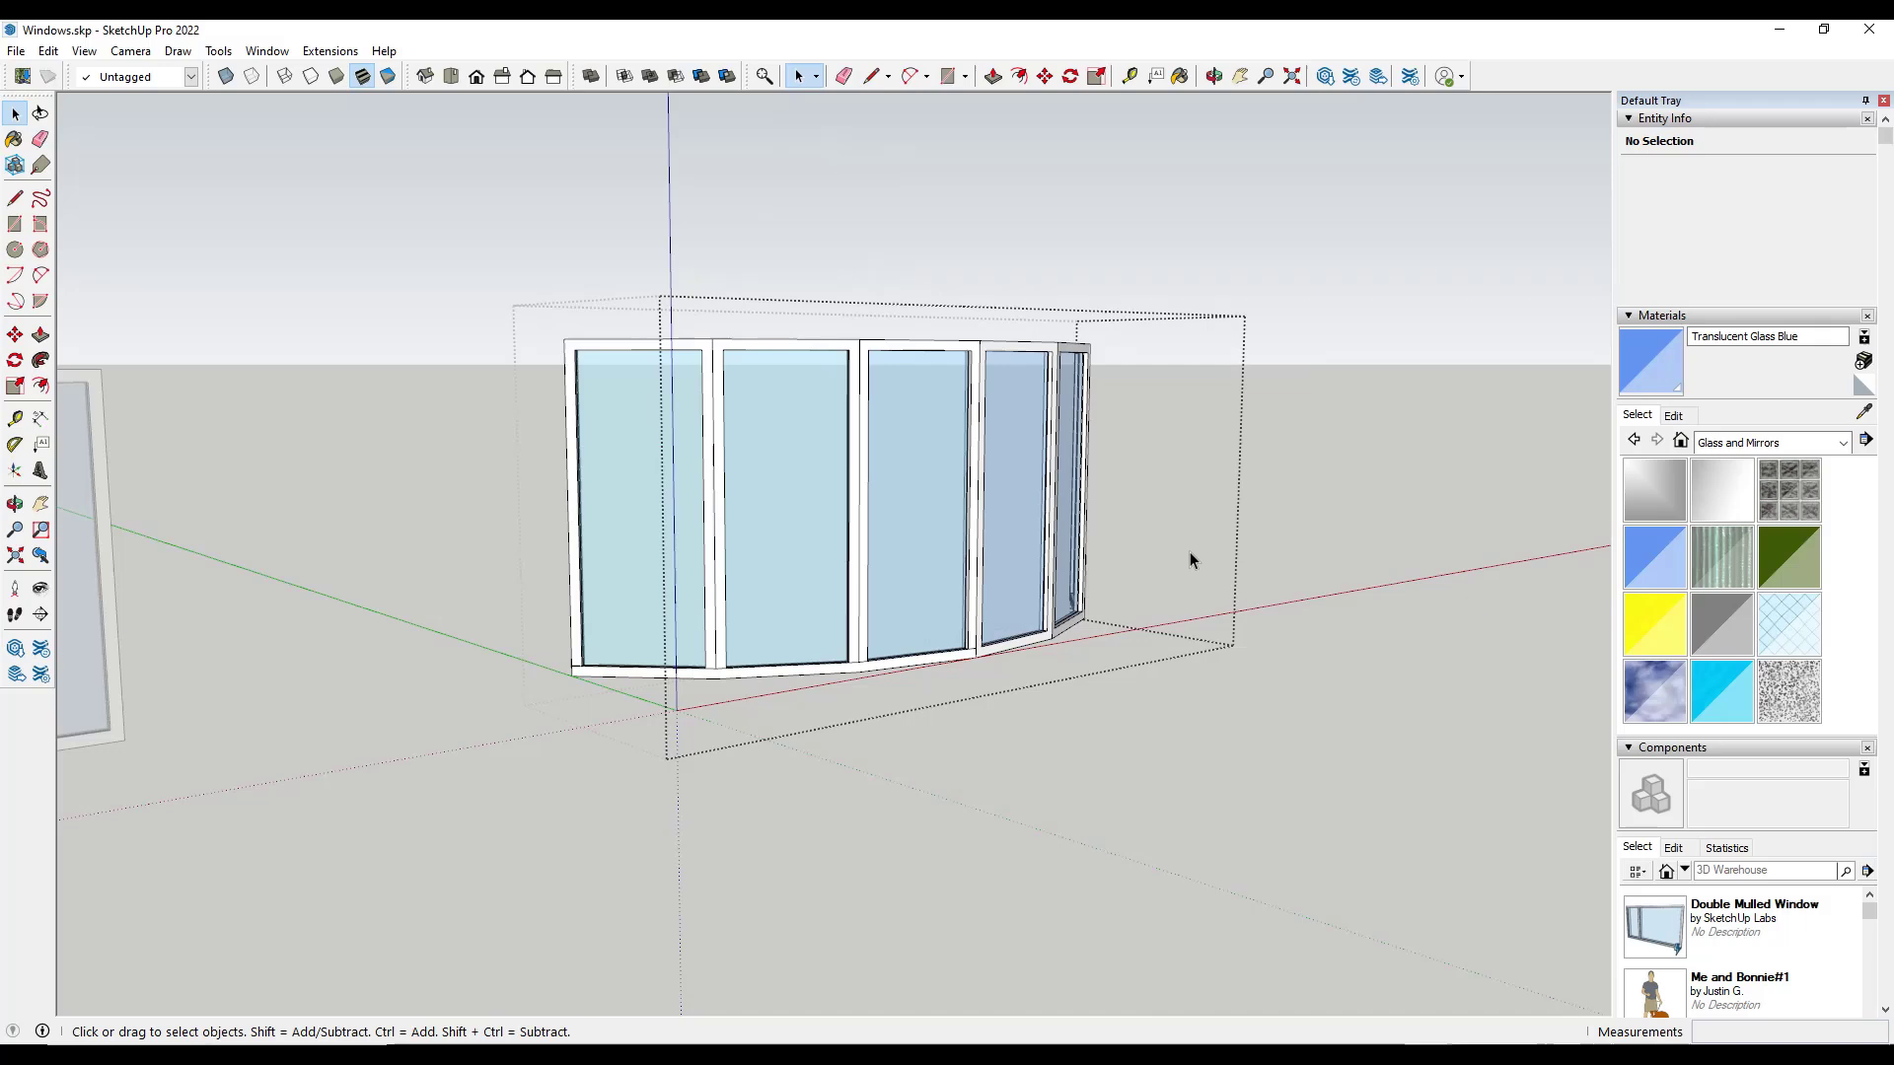
pyautogui.click(1188, 564)
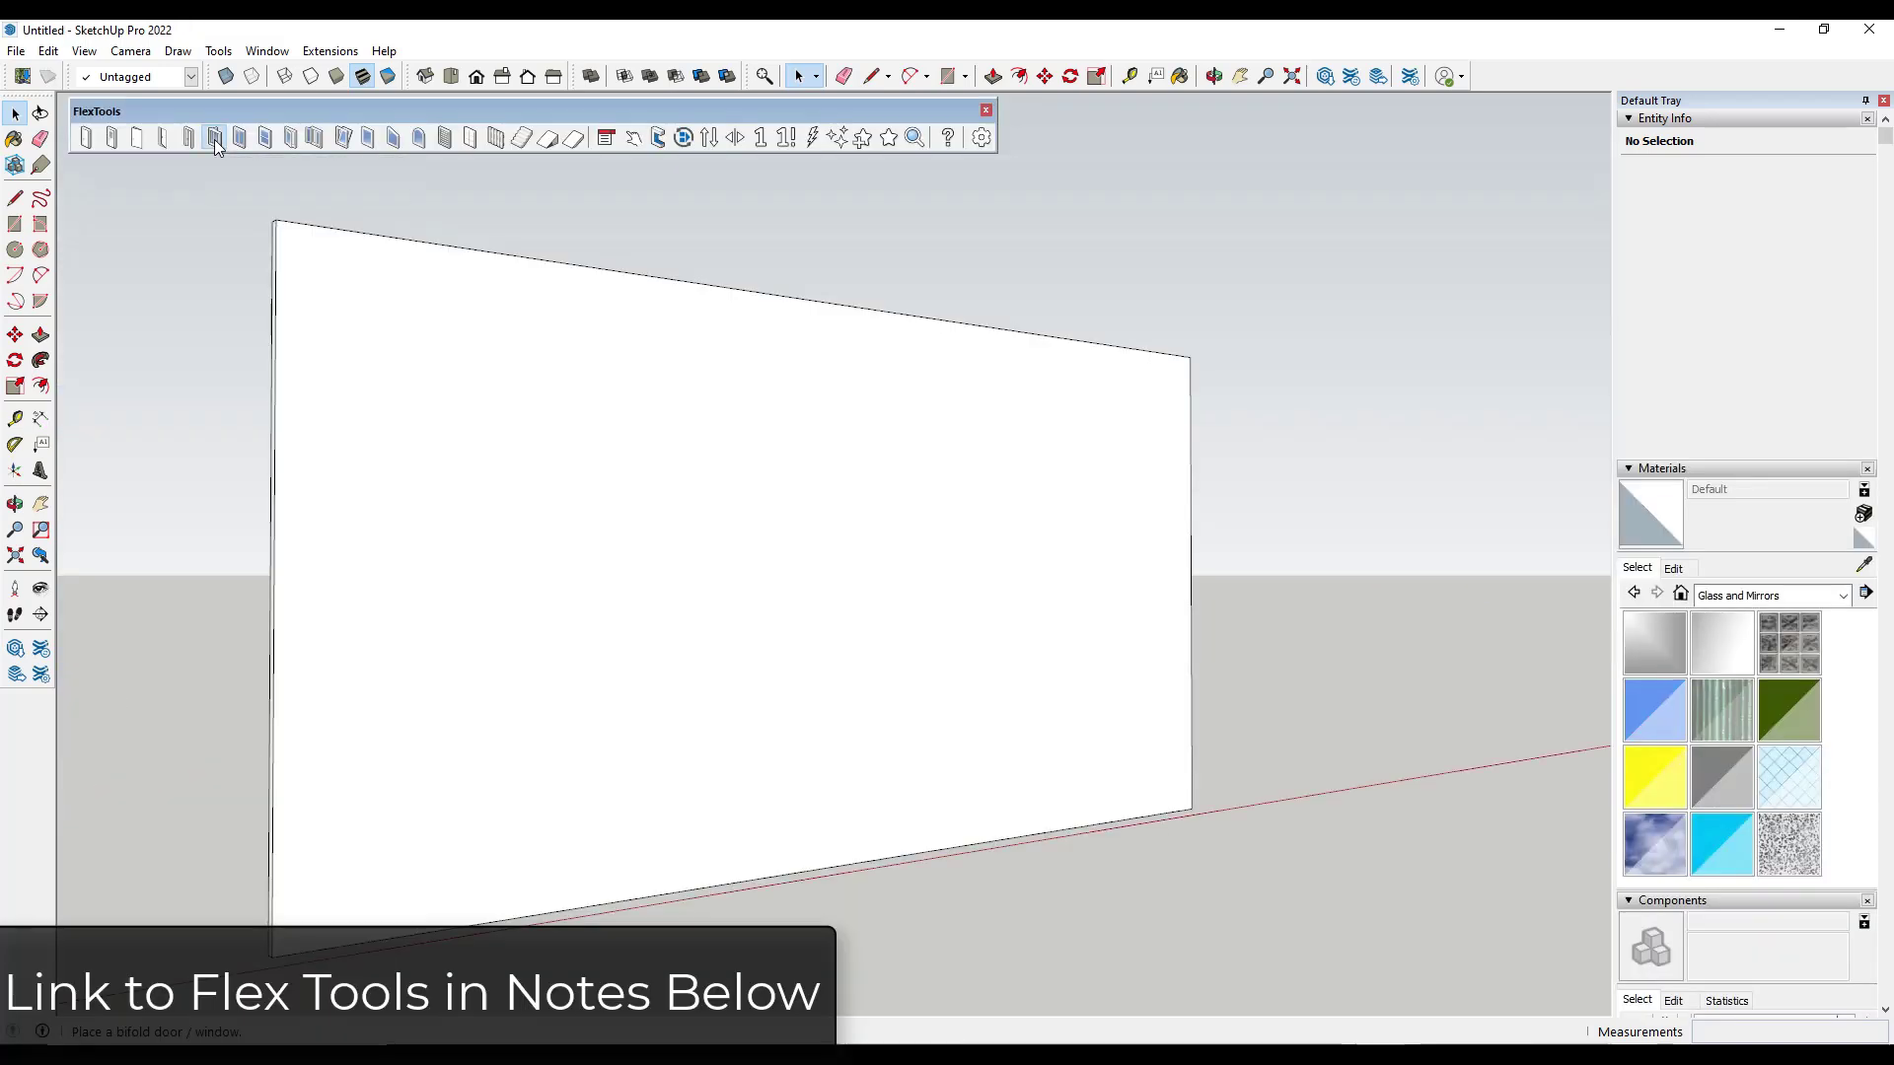
# - Place a FlexTools bi-fold door, sliding window, small window and arched window along the wall
pyautogui.click(215, 139)
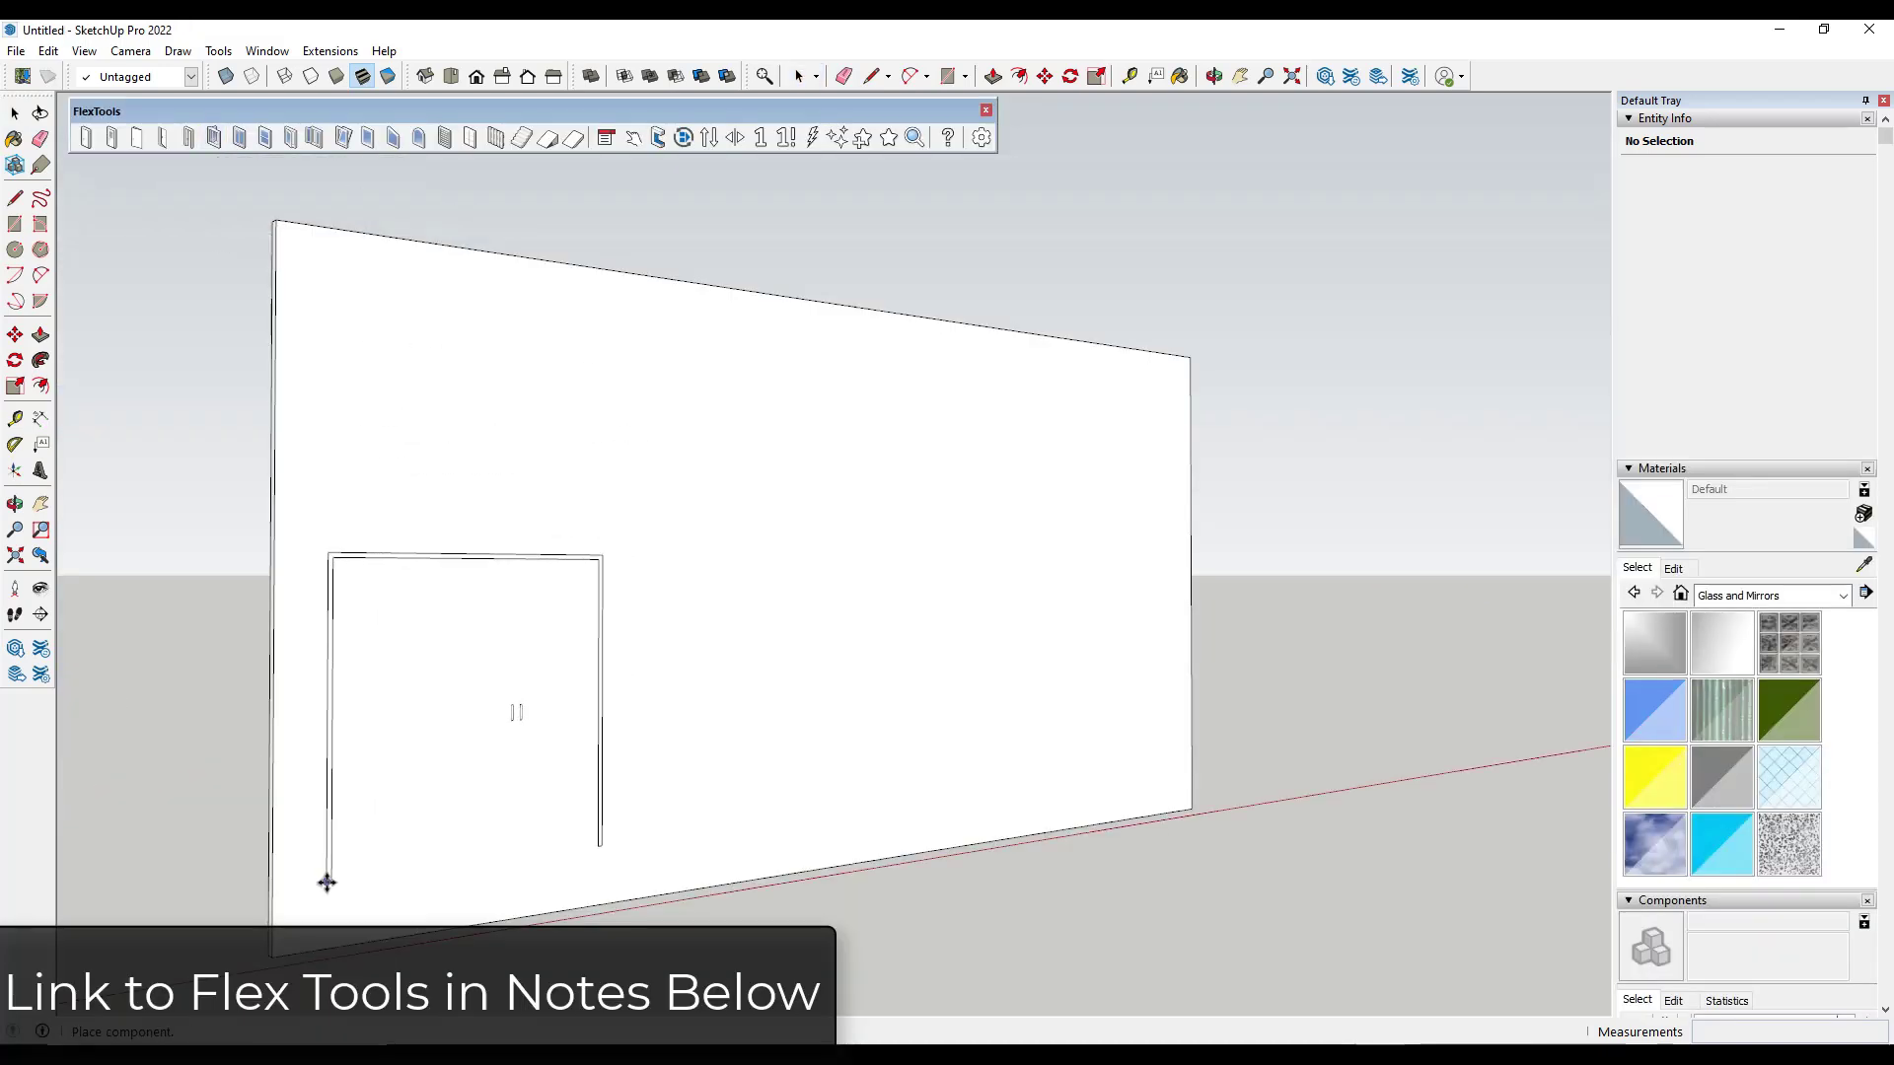
pyautogui.click(326, 880)
pyautogui.click(240, 139)
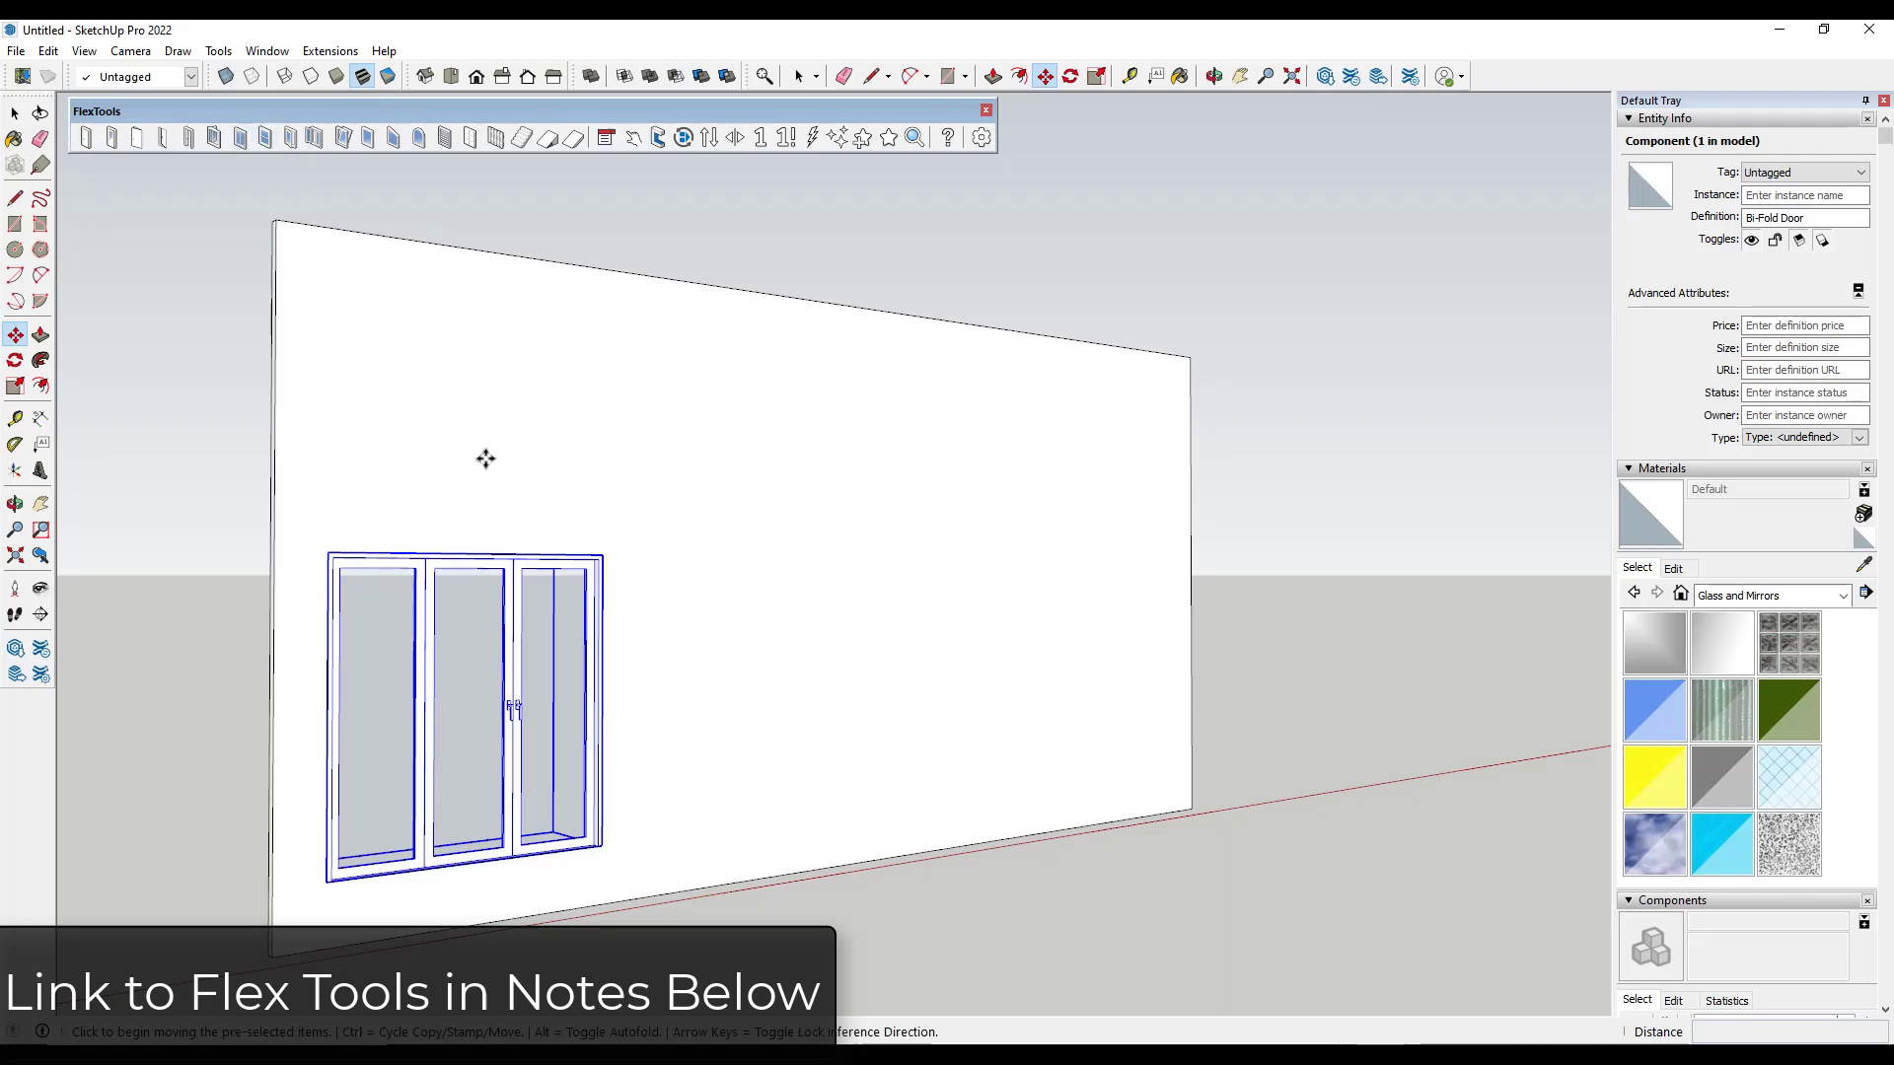
pyautogui.click(661, 679)
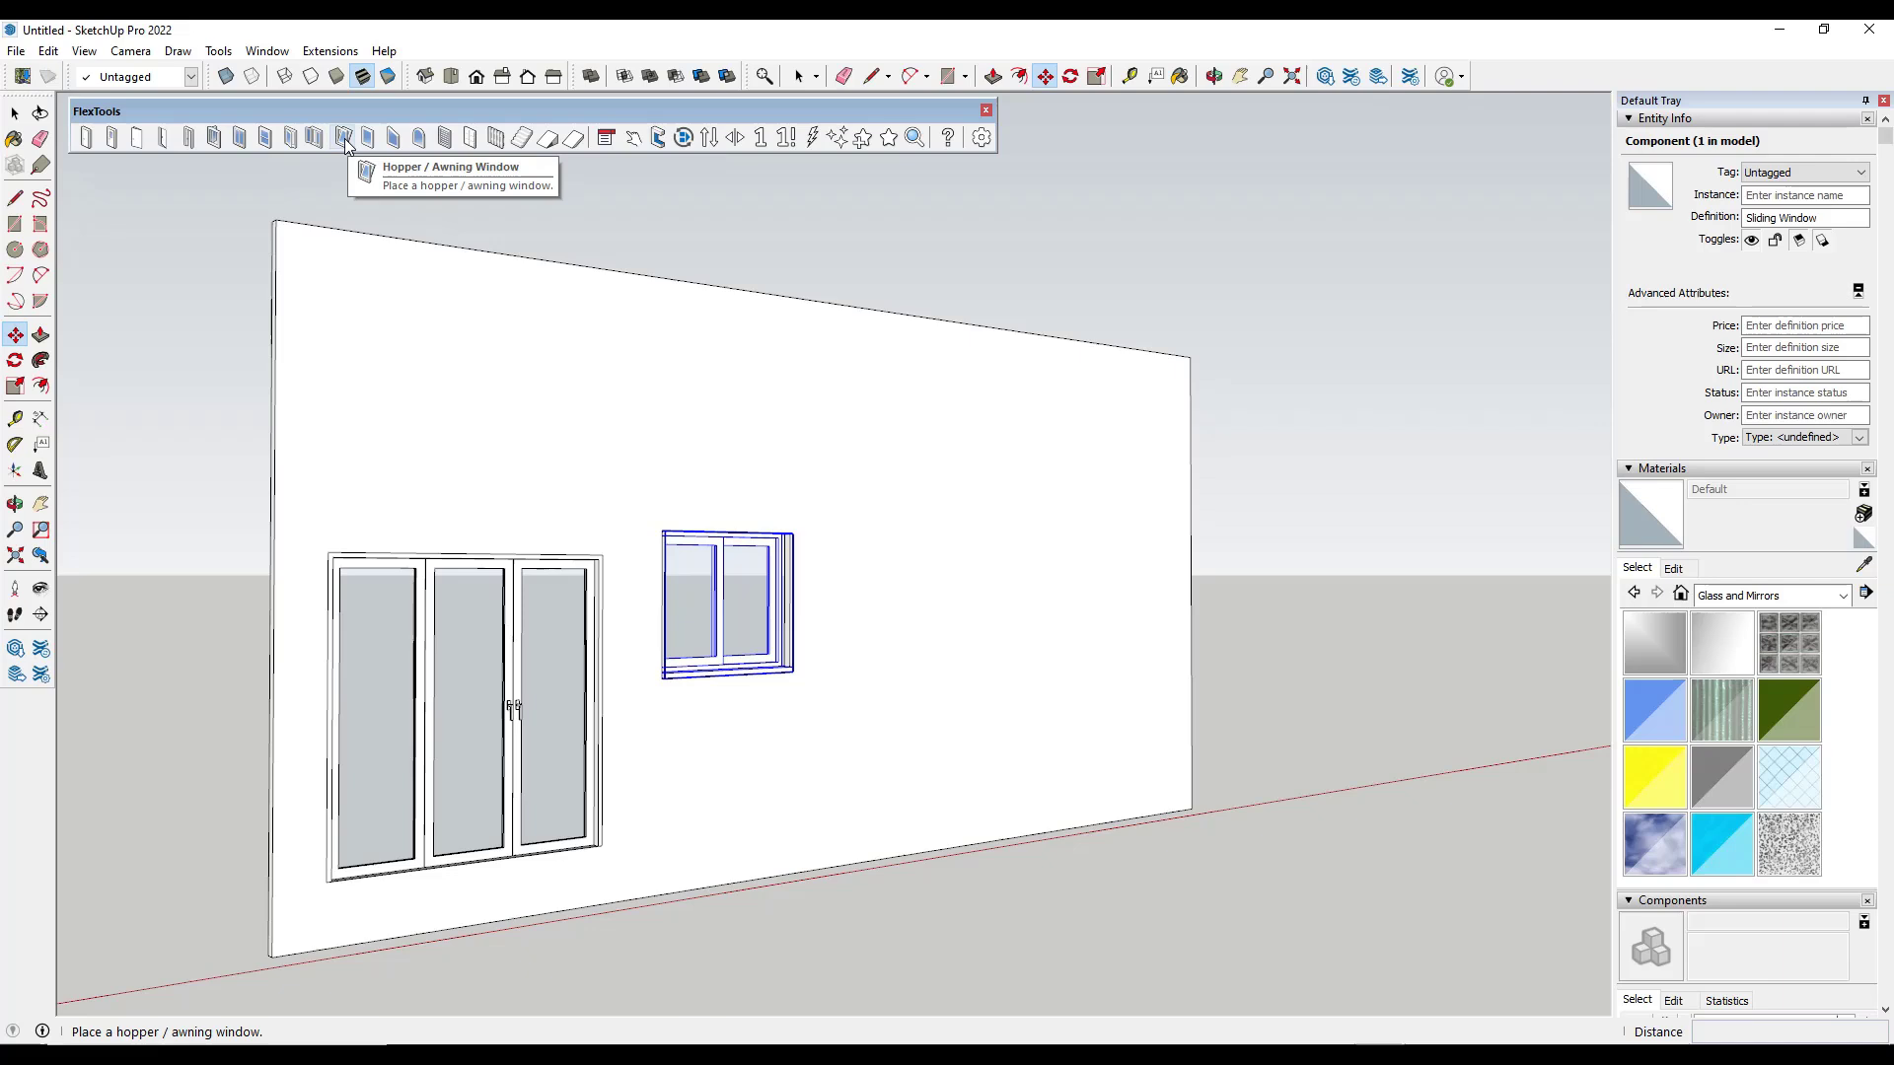
pyautogui.click(419, 138)
pyautogui.click(862, 764)
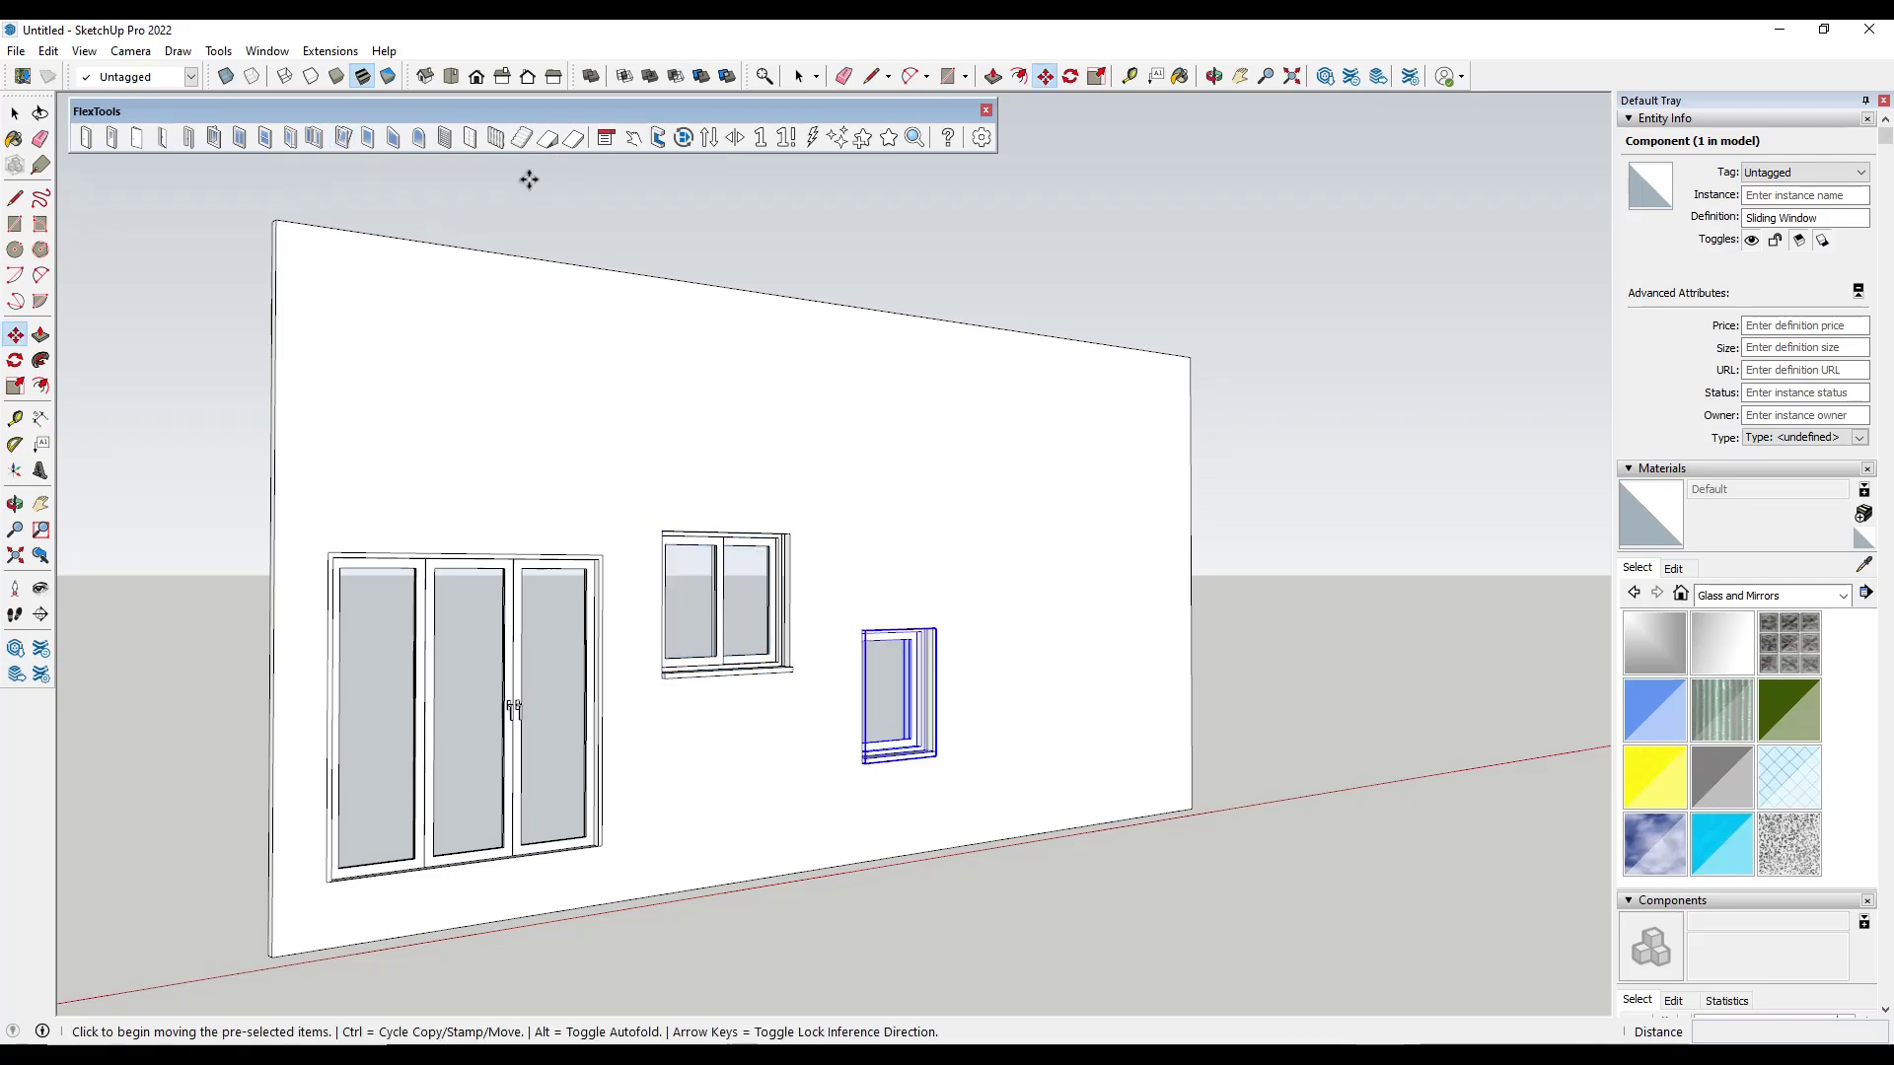
pyautogui.click(522, 138)
pyautogui.click(1026, 614)
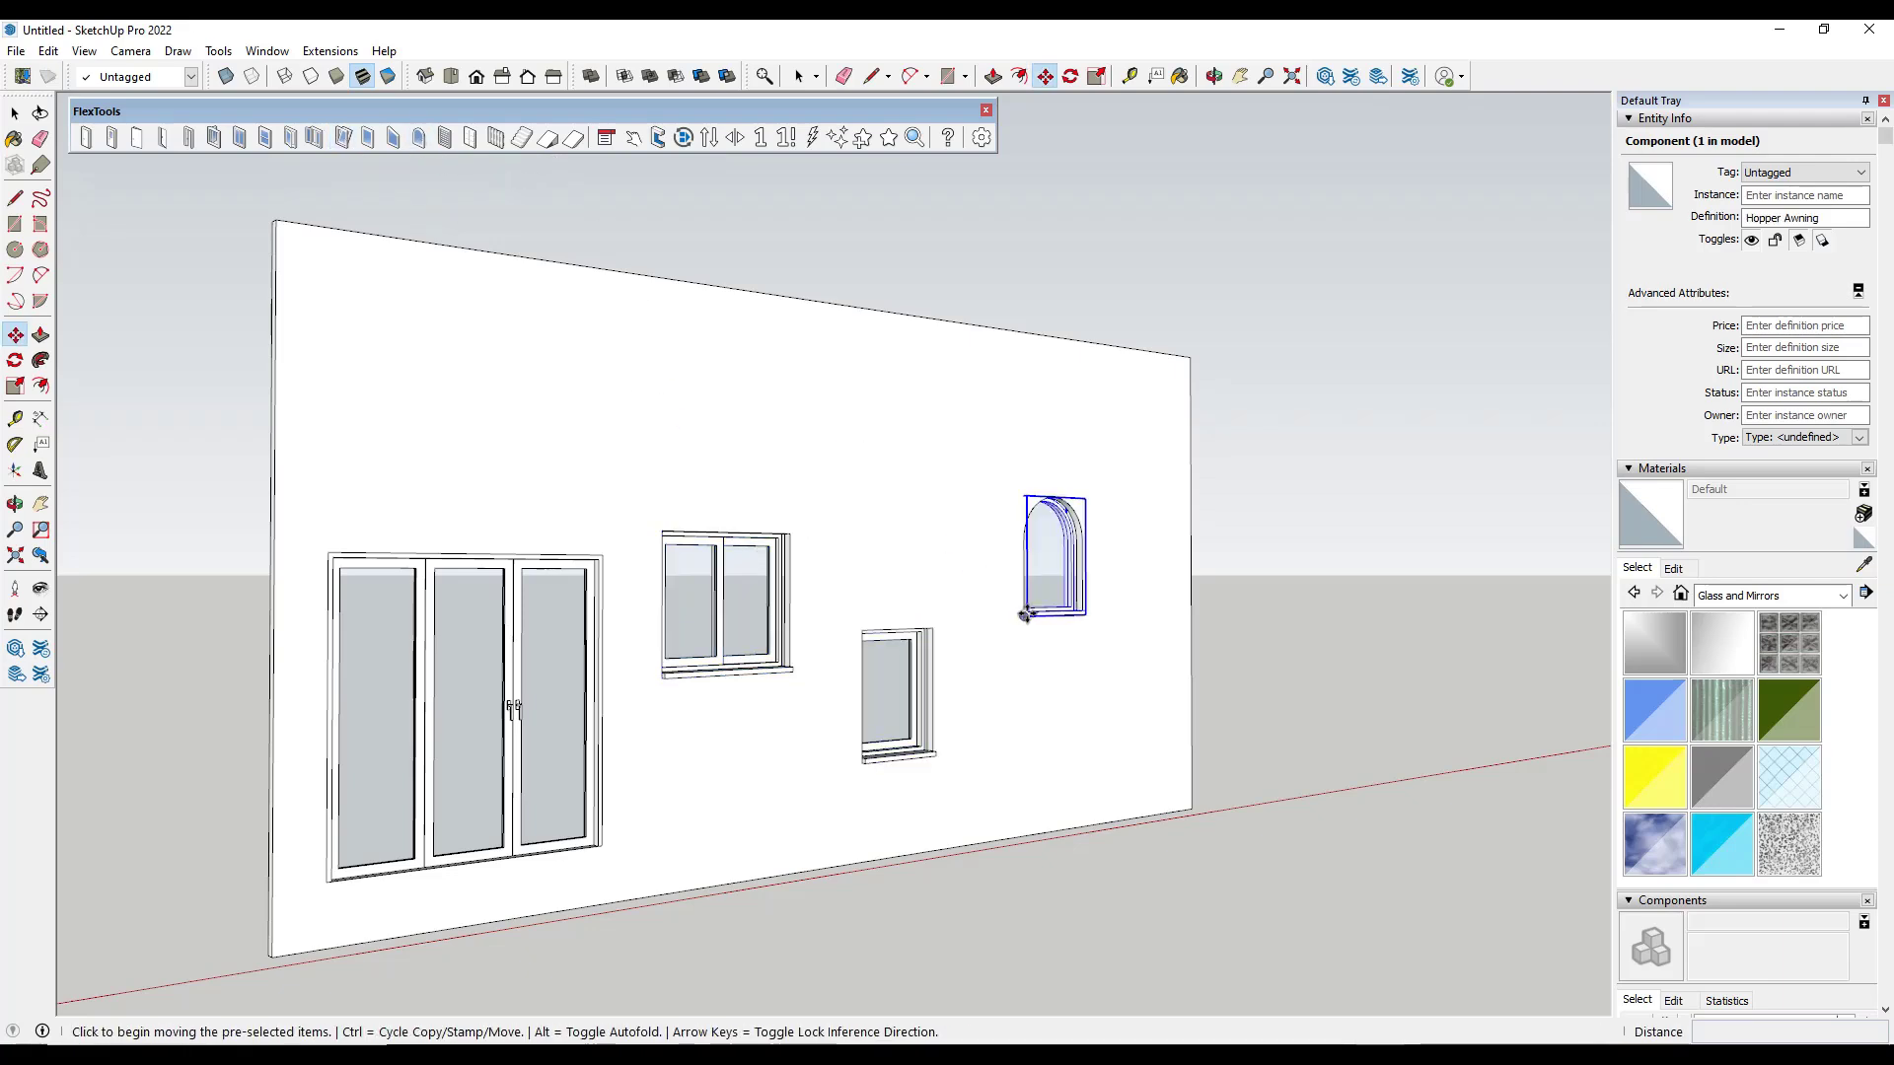
pyautogui.scroll(3, 827, 668)
# - Give the small window a 36" opening width and 60" opening height in FlexTools options
pyautogui.press('space')
pyautogui.click(897, 696)
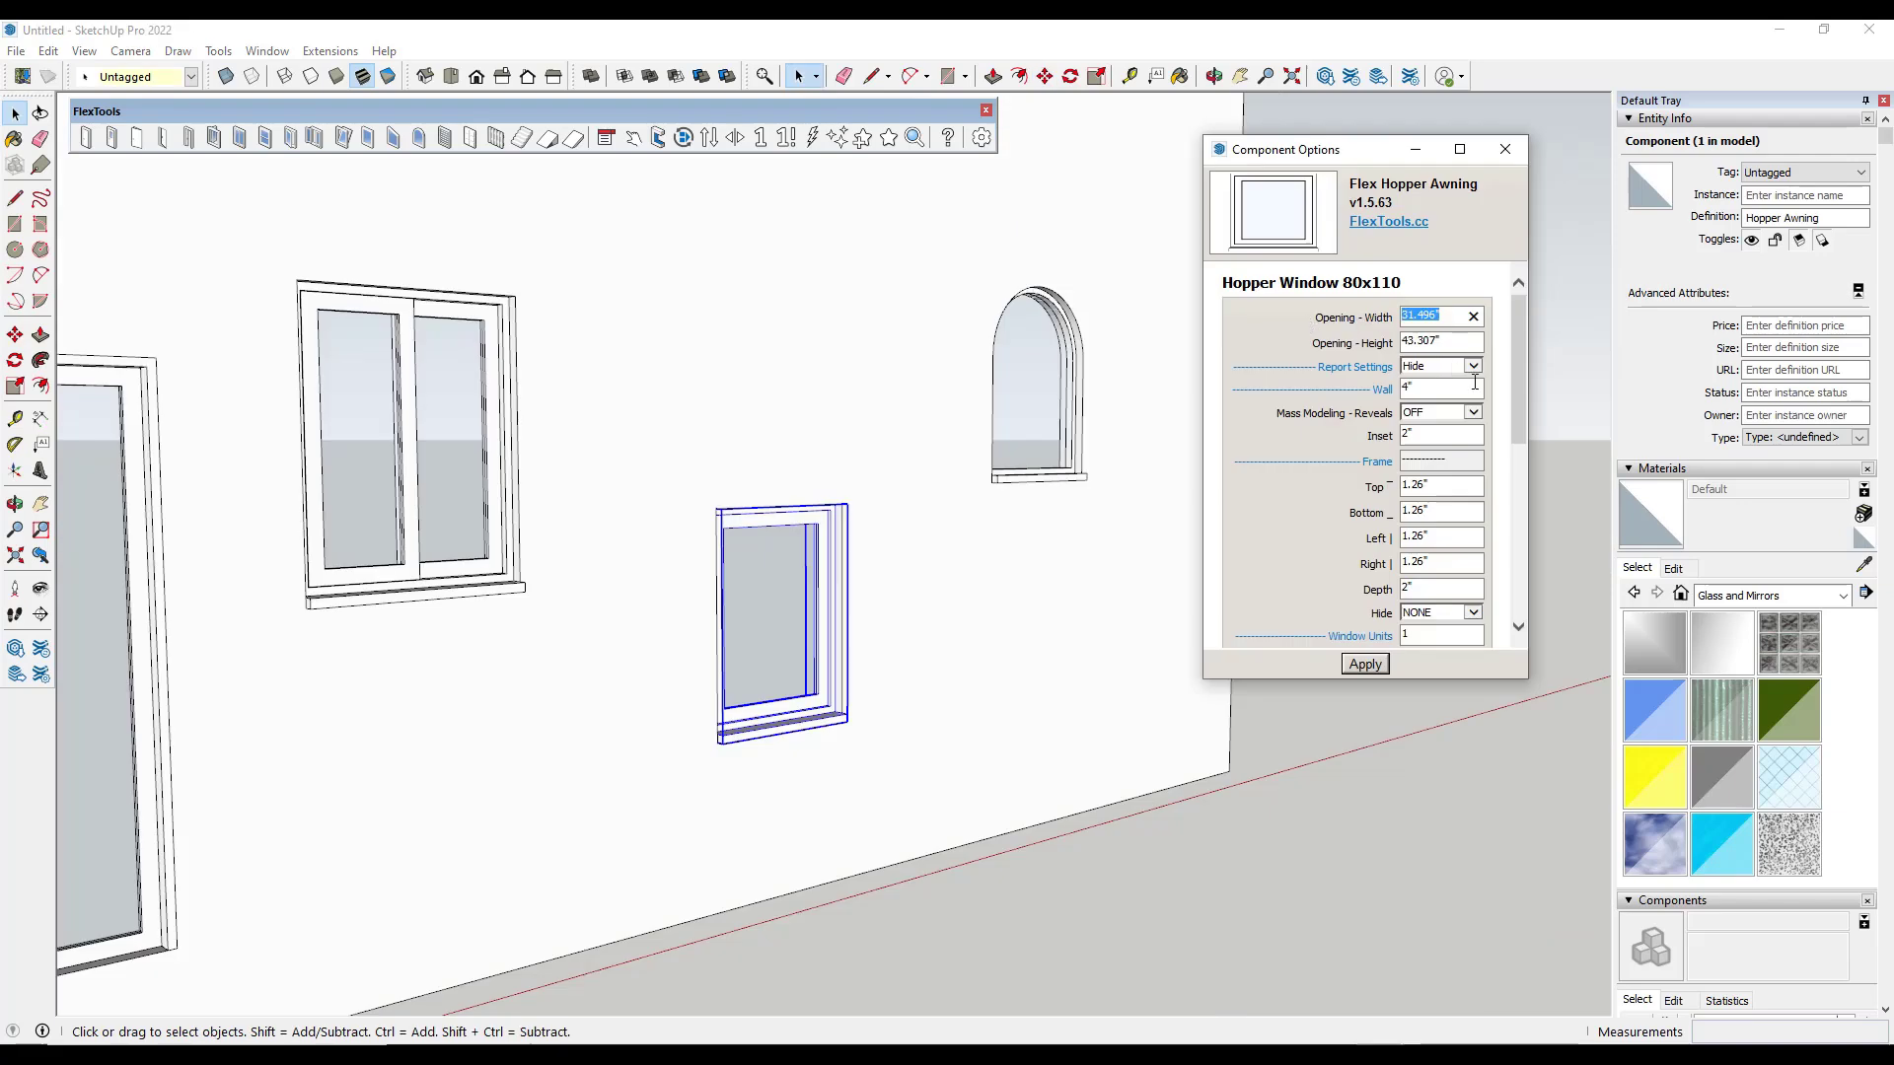
pyautogui.press('Return')
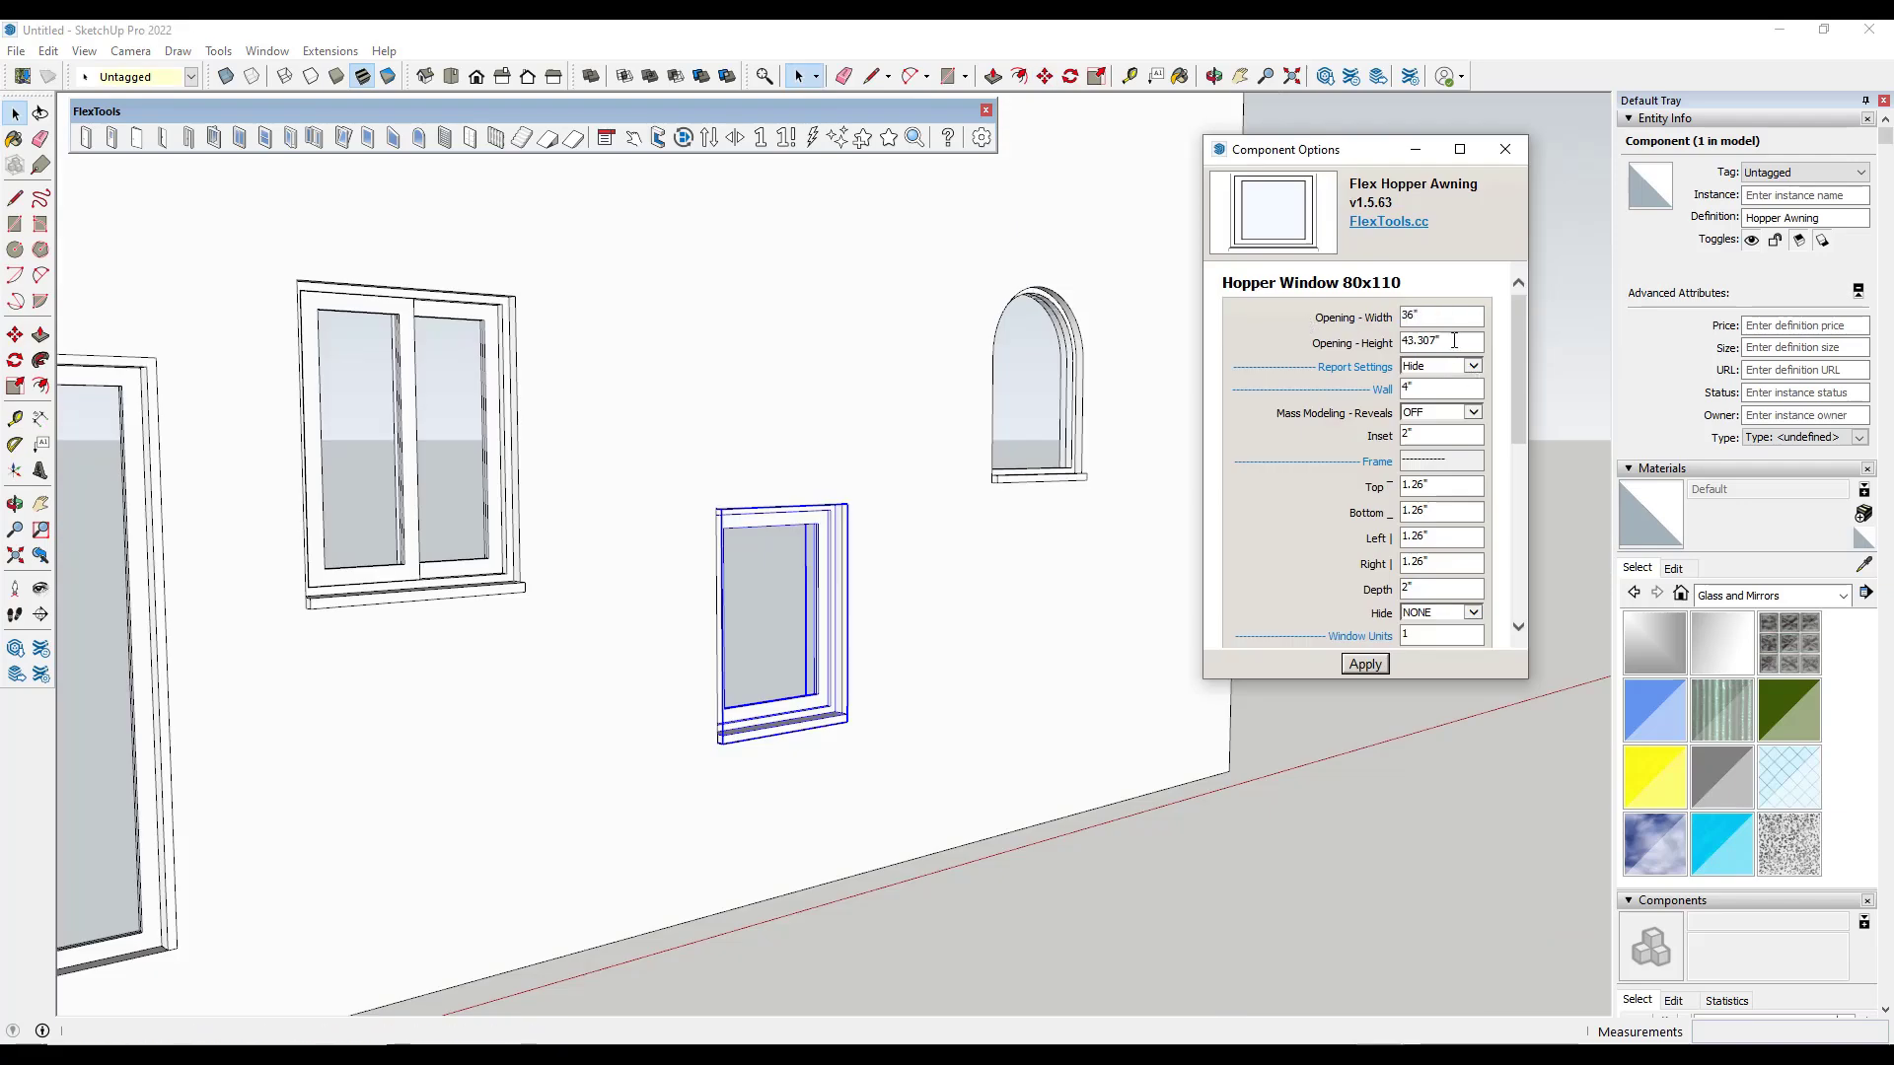
pyautogui.write('60')
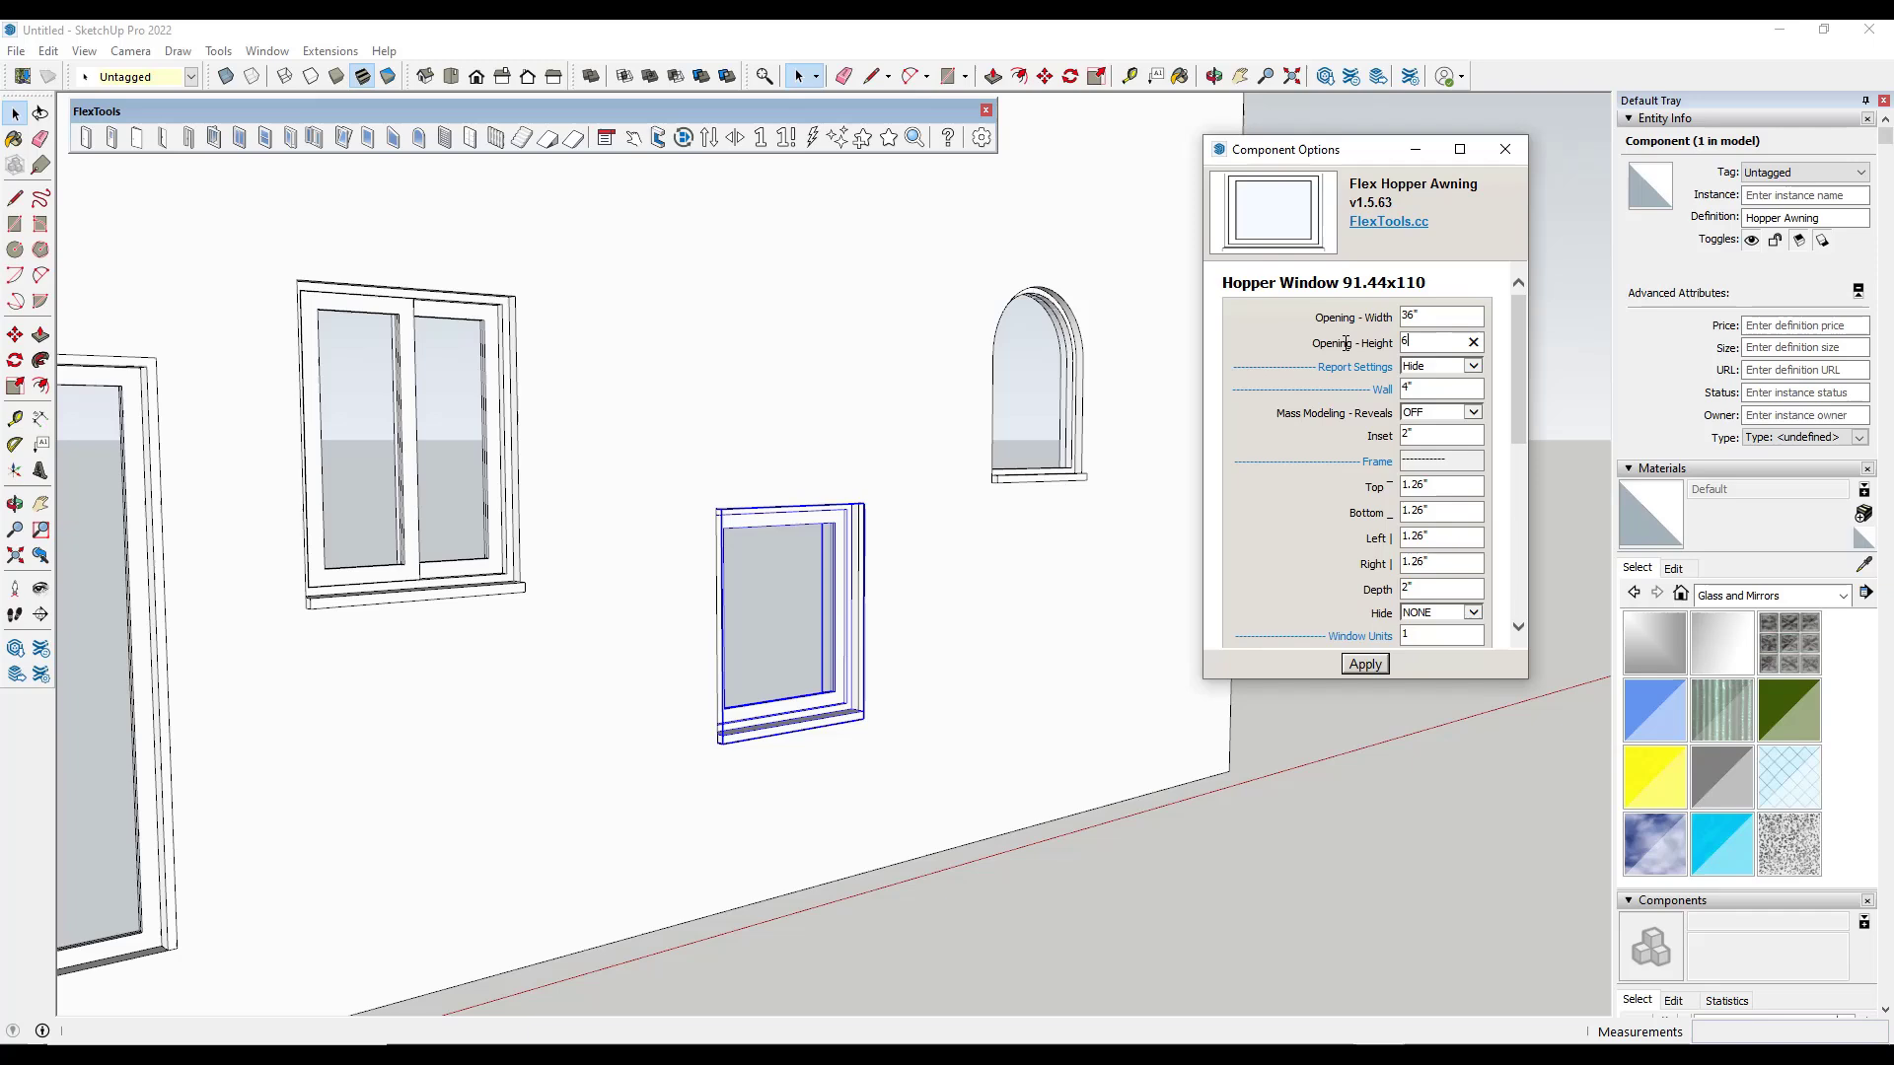
pyautogui.press('Return')
pyautogui.click(827, 515)
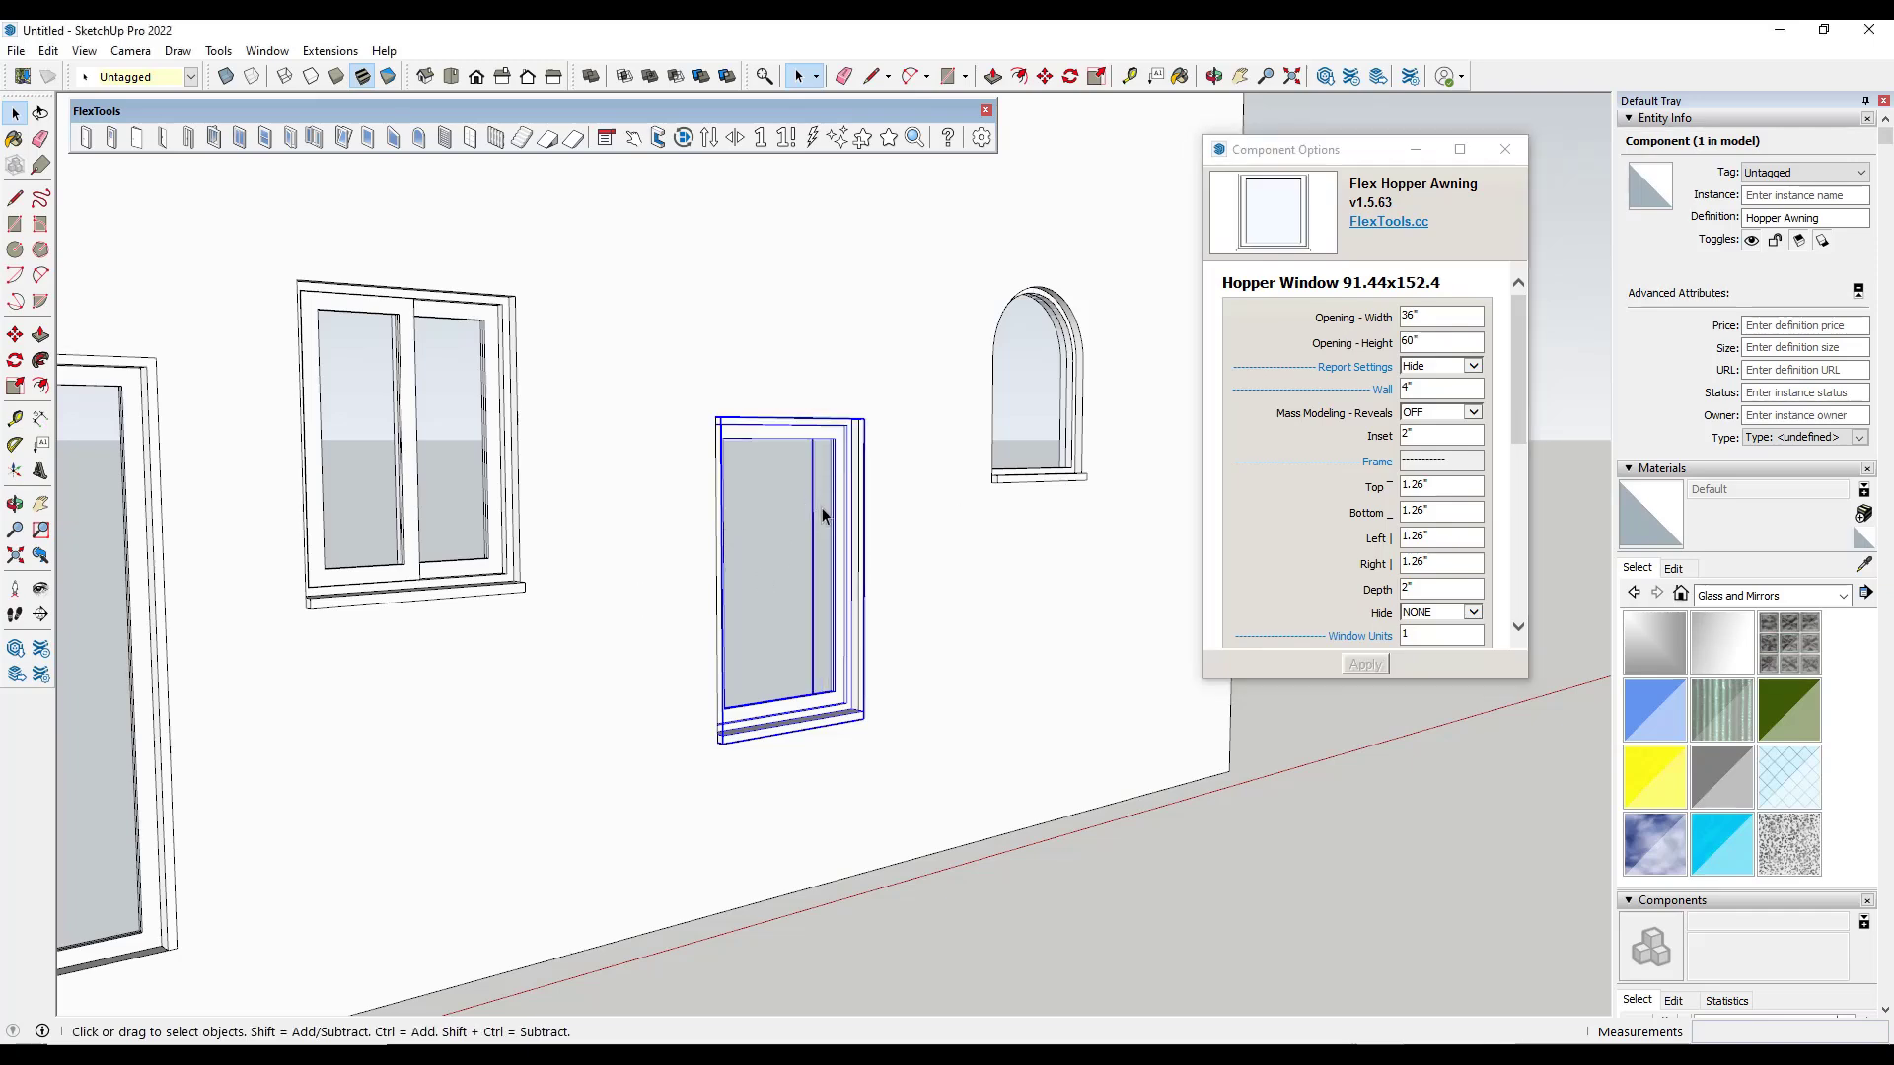
# - Widen the small window by scaling its right side
pyautogui.press('s')
pyautogui.click(837, 565)
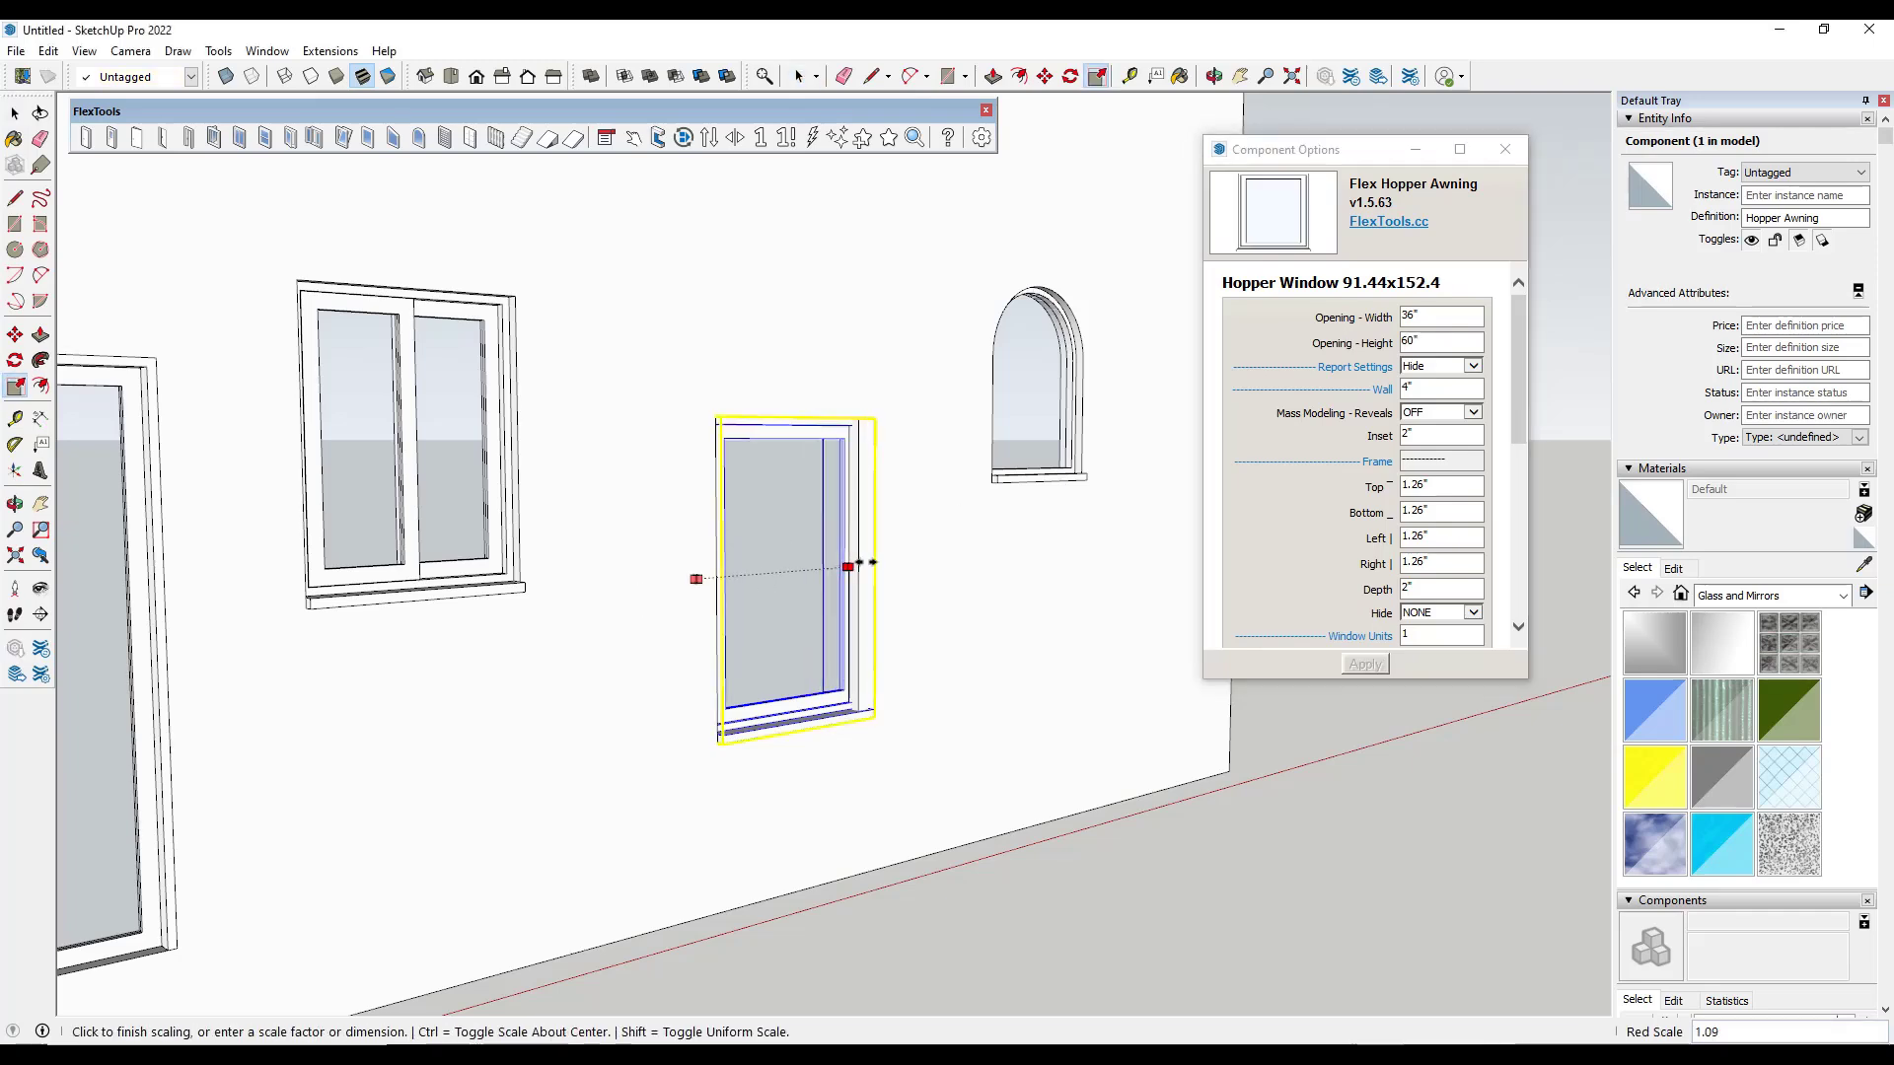
pyautogui.click(973, 579)
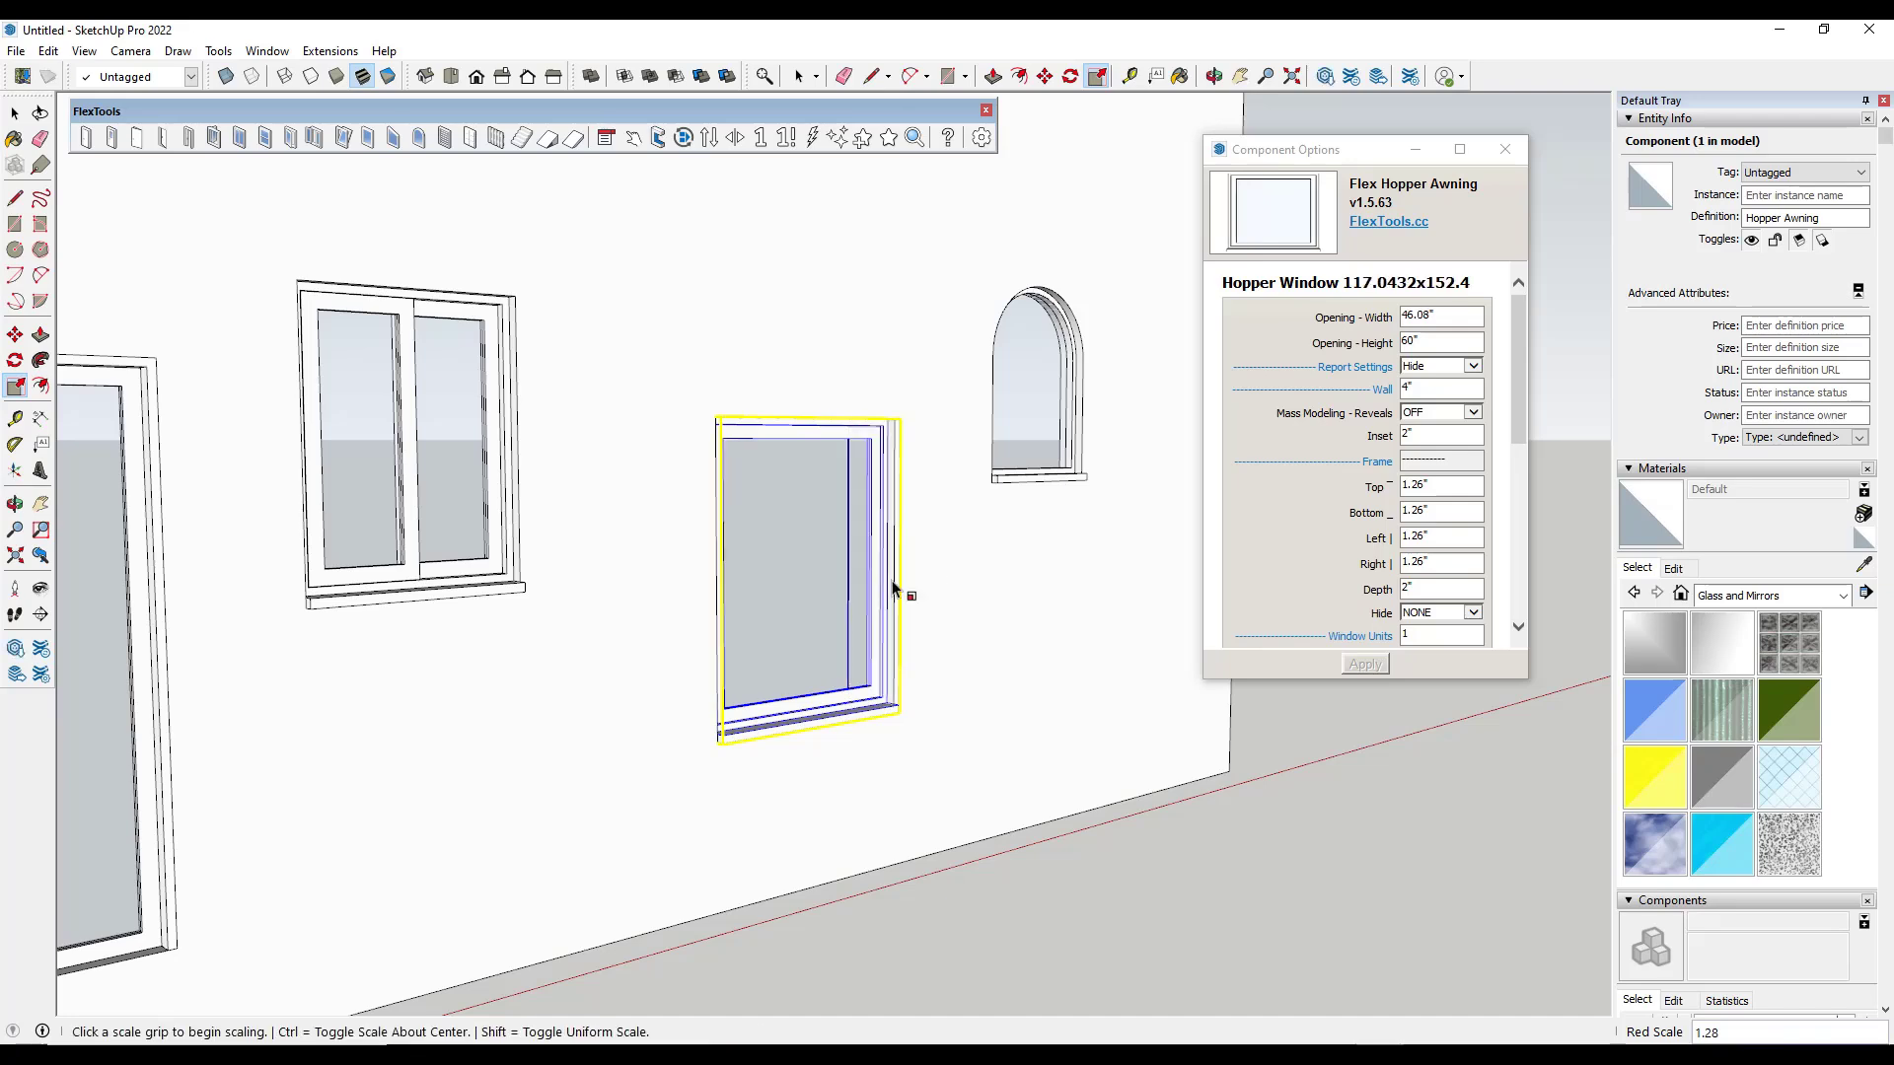
# - Tilt the hopper sash open and closed, then slide the left window's sash open and closed
pyautogui.click(633, 137)
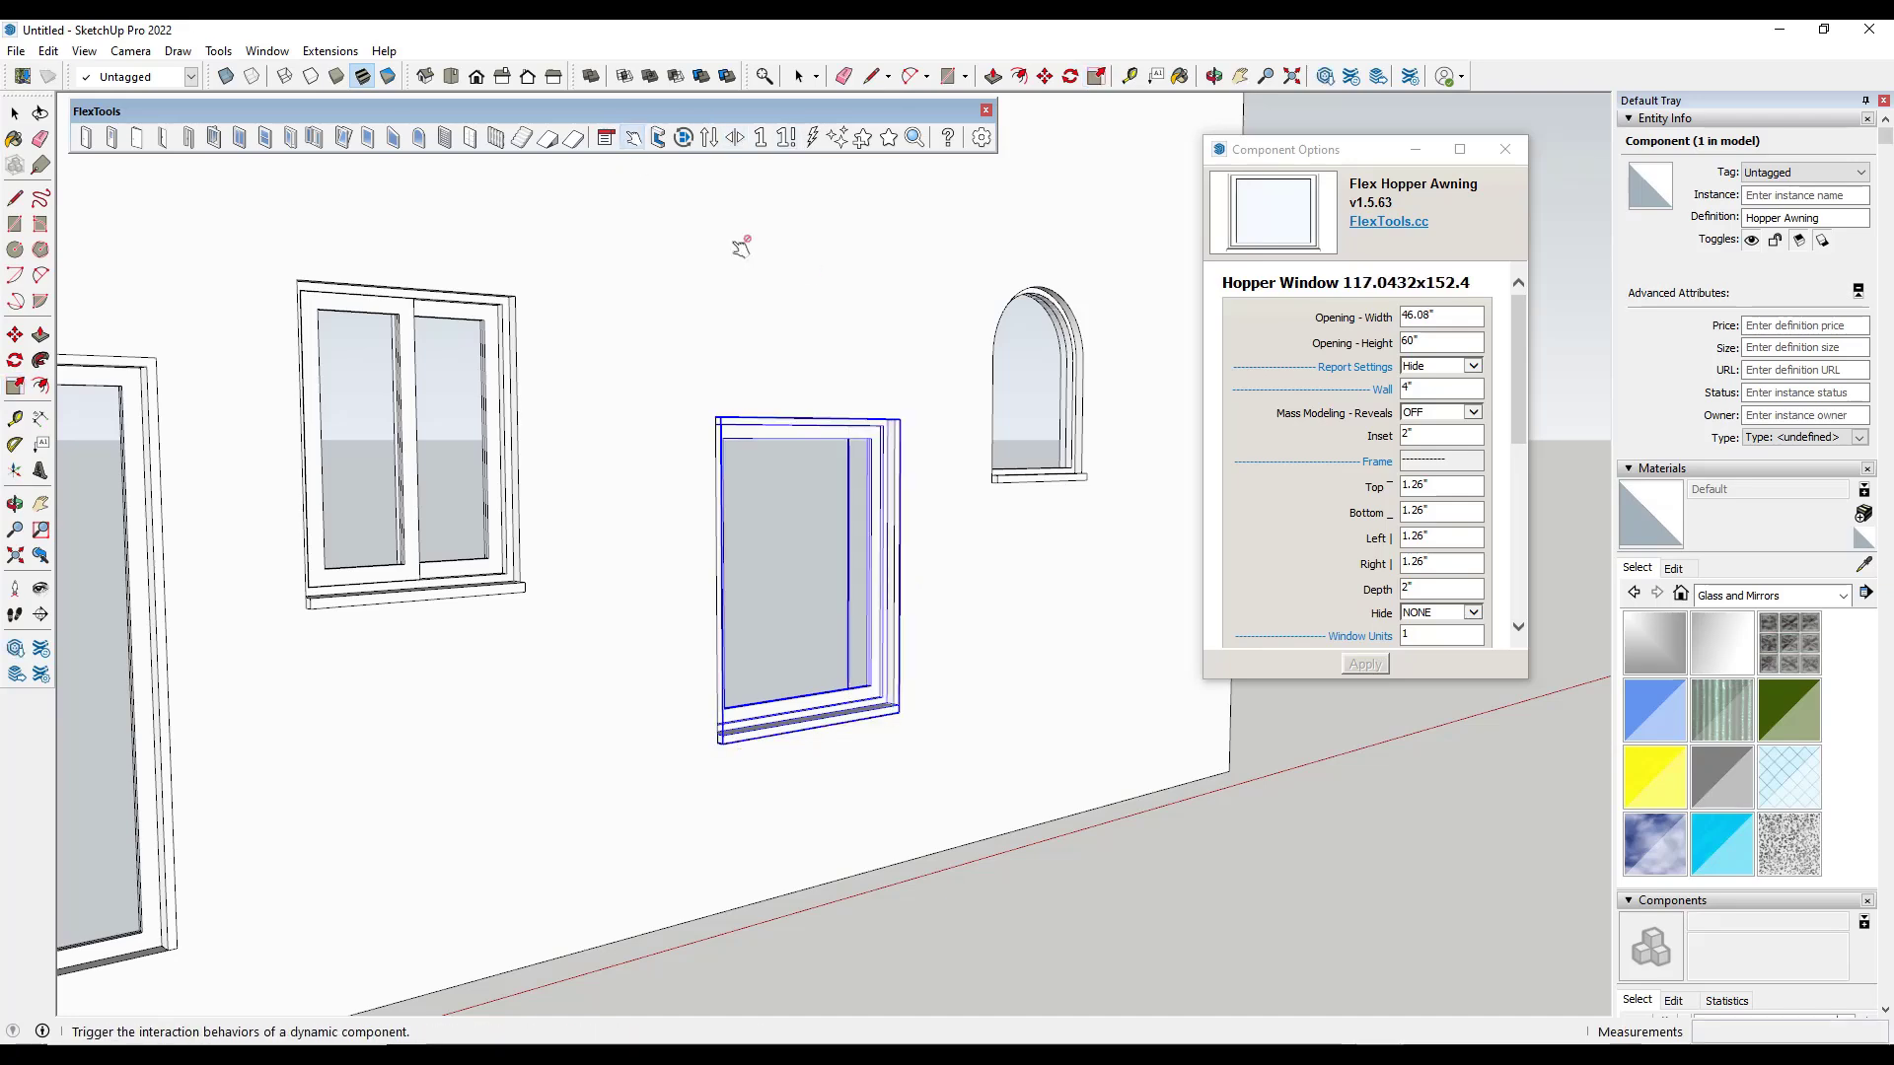
pyautogui.click(873, 560)
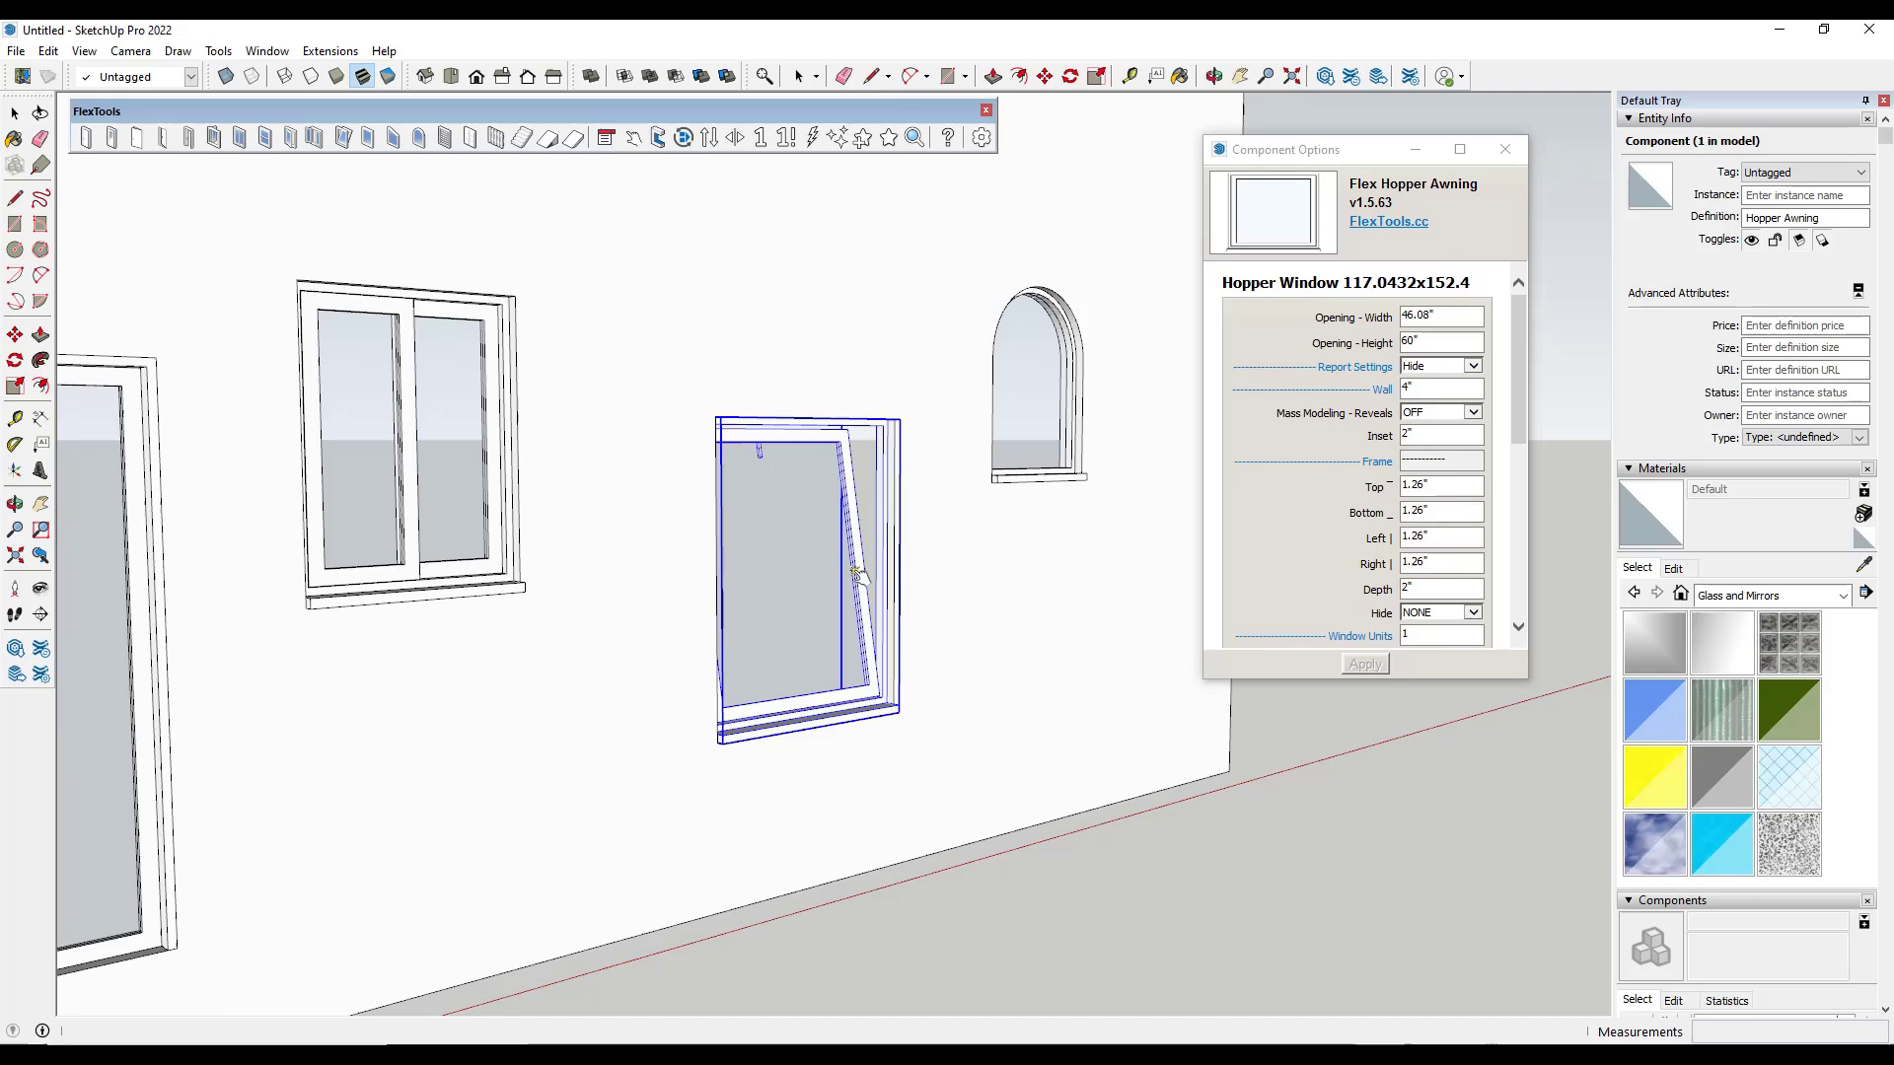
pyautogui.click(857, 575)
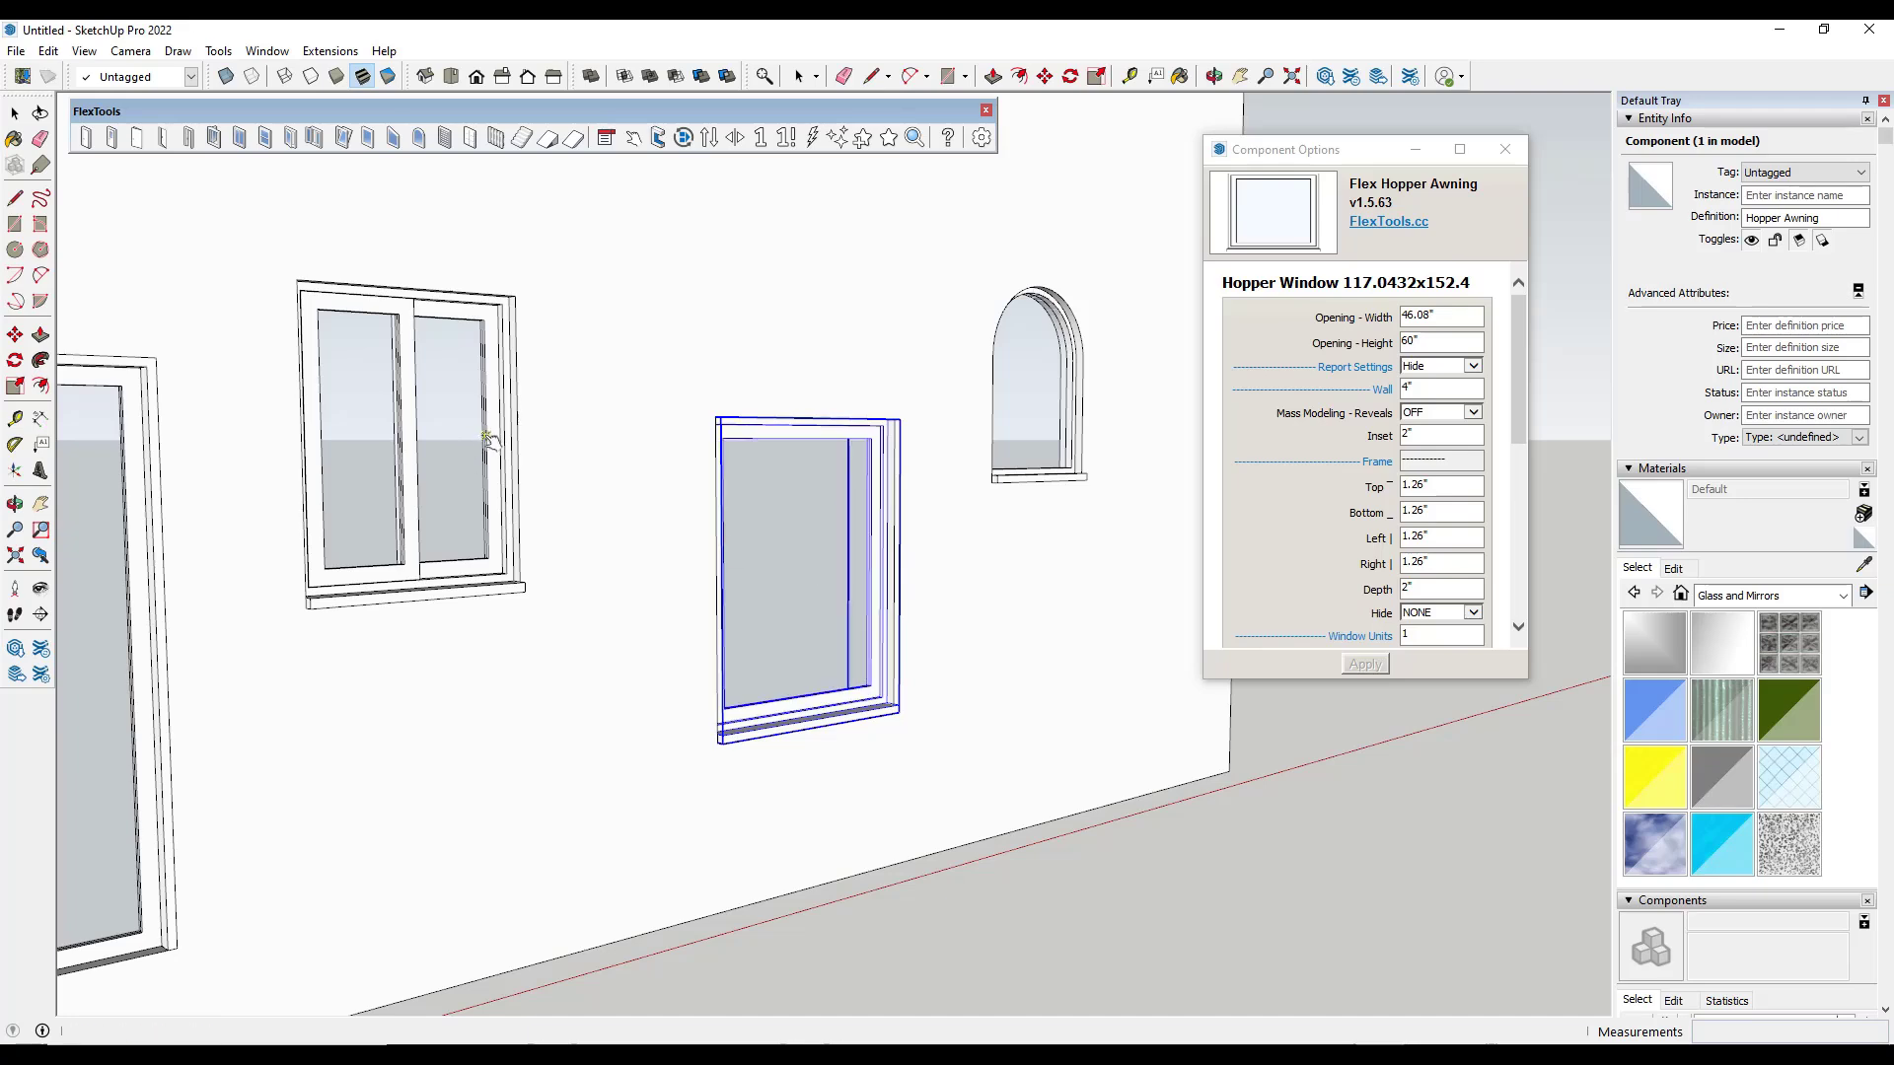
pyautogui.click(489, 438)
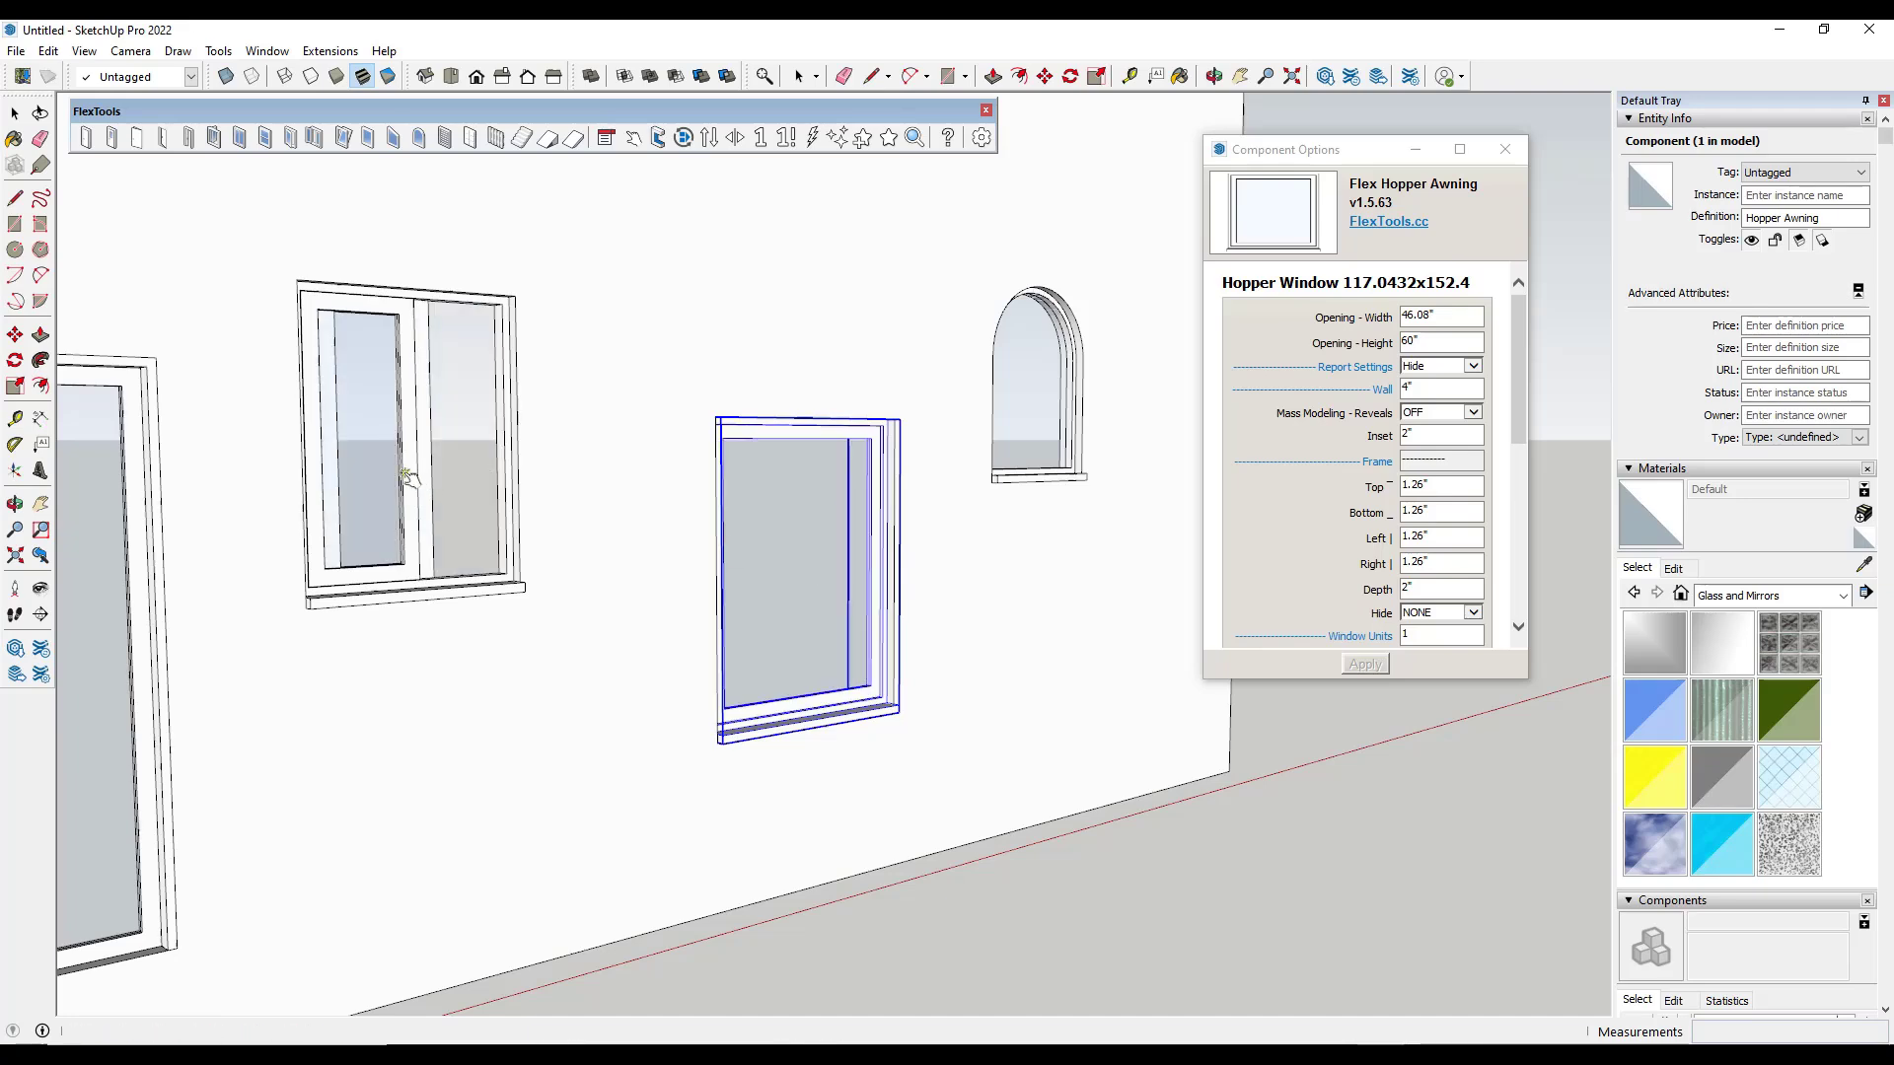
pyautogui.click(431, 535)
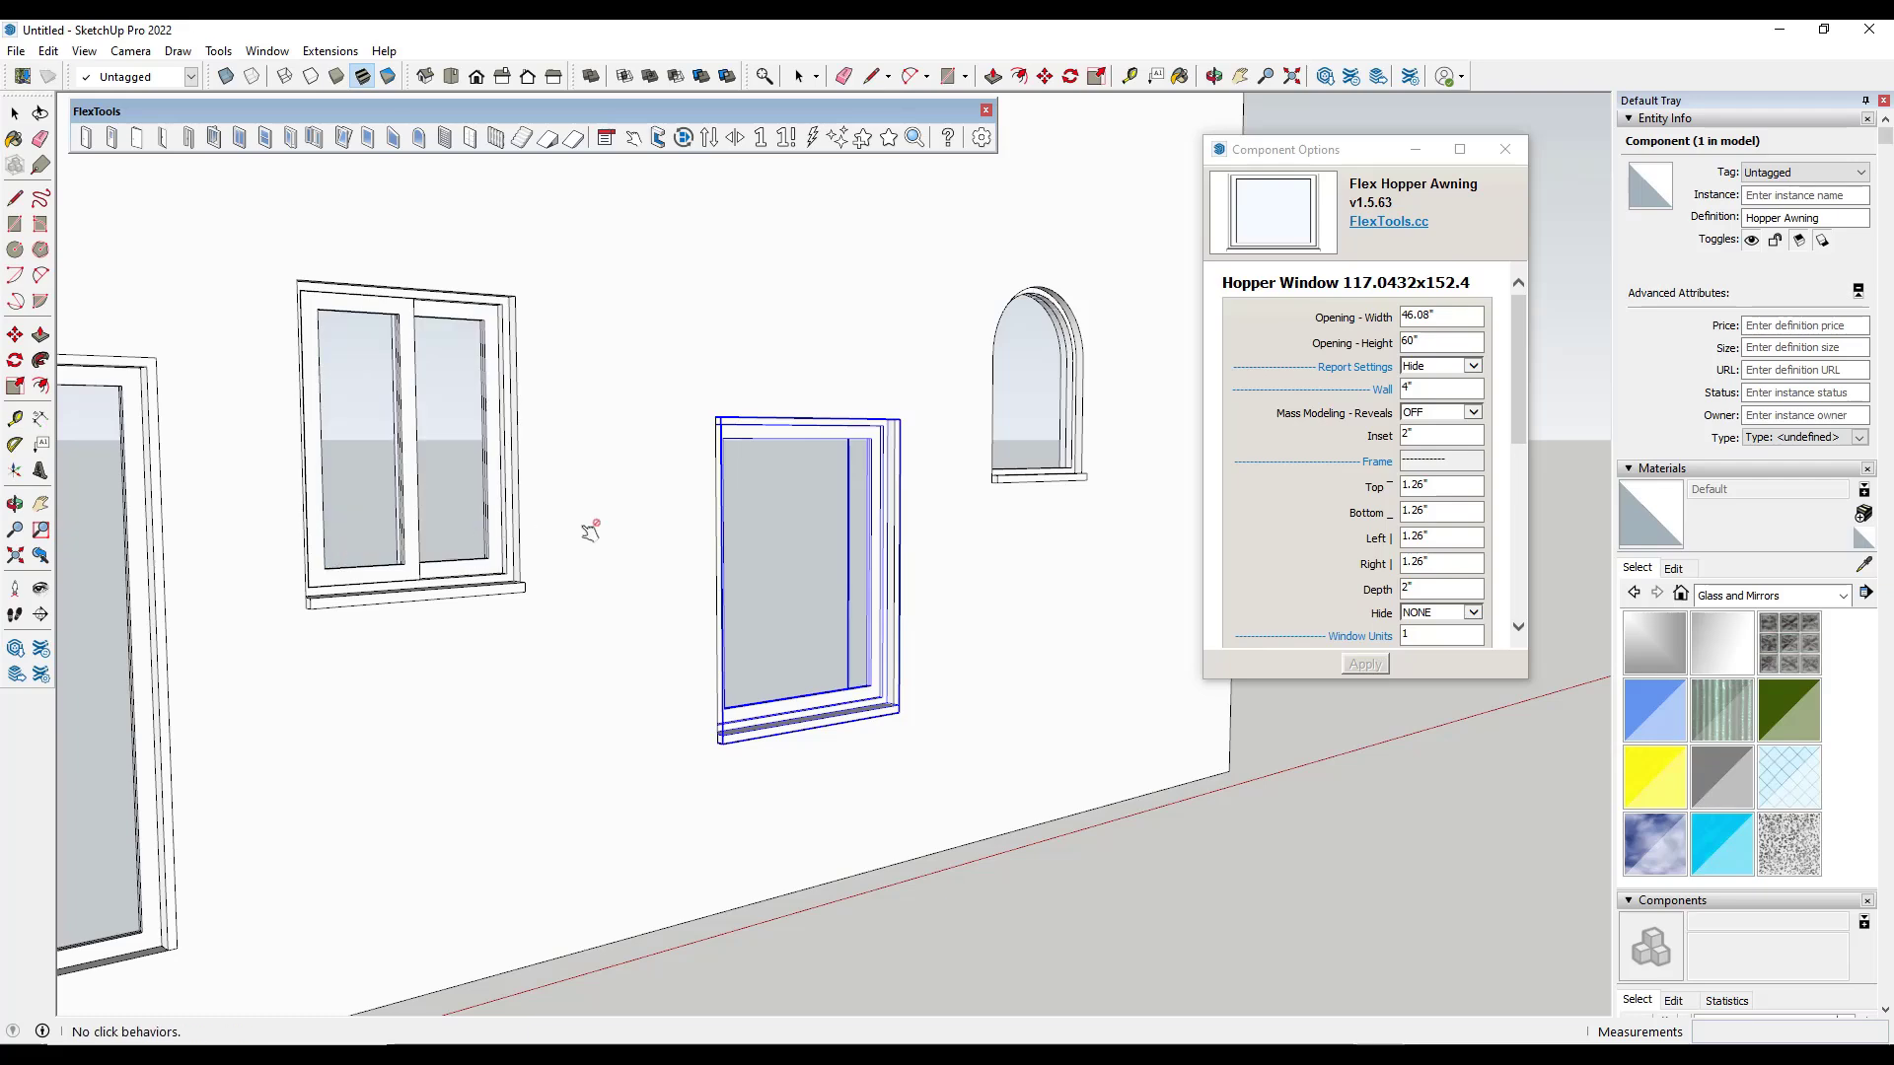
# - Select the arch window and scroll to its Flex Arch parameters in Component Options
pyautogui.press('space')
pyautogui.click(1051, 418)
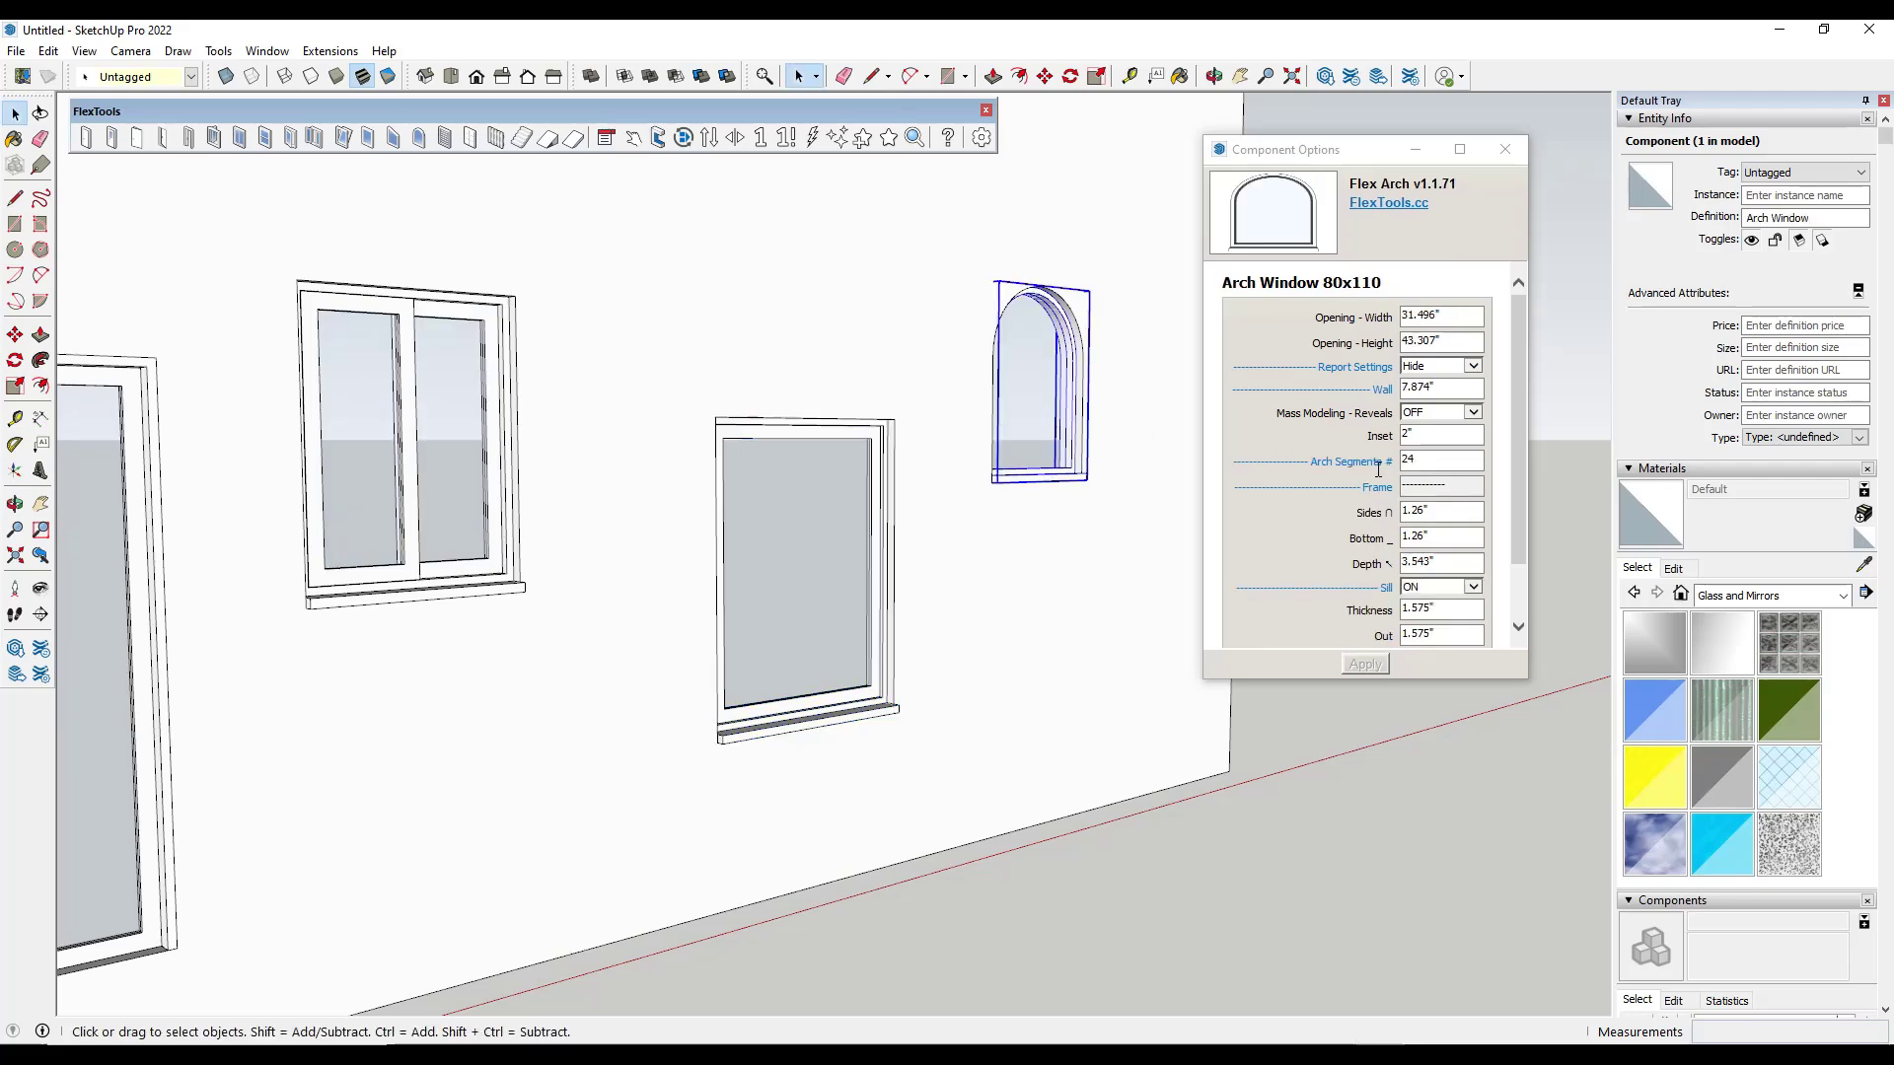
pyautogui.scroll(-1, 1460, 532)
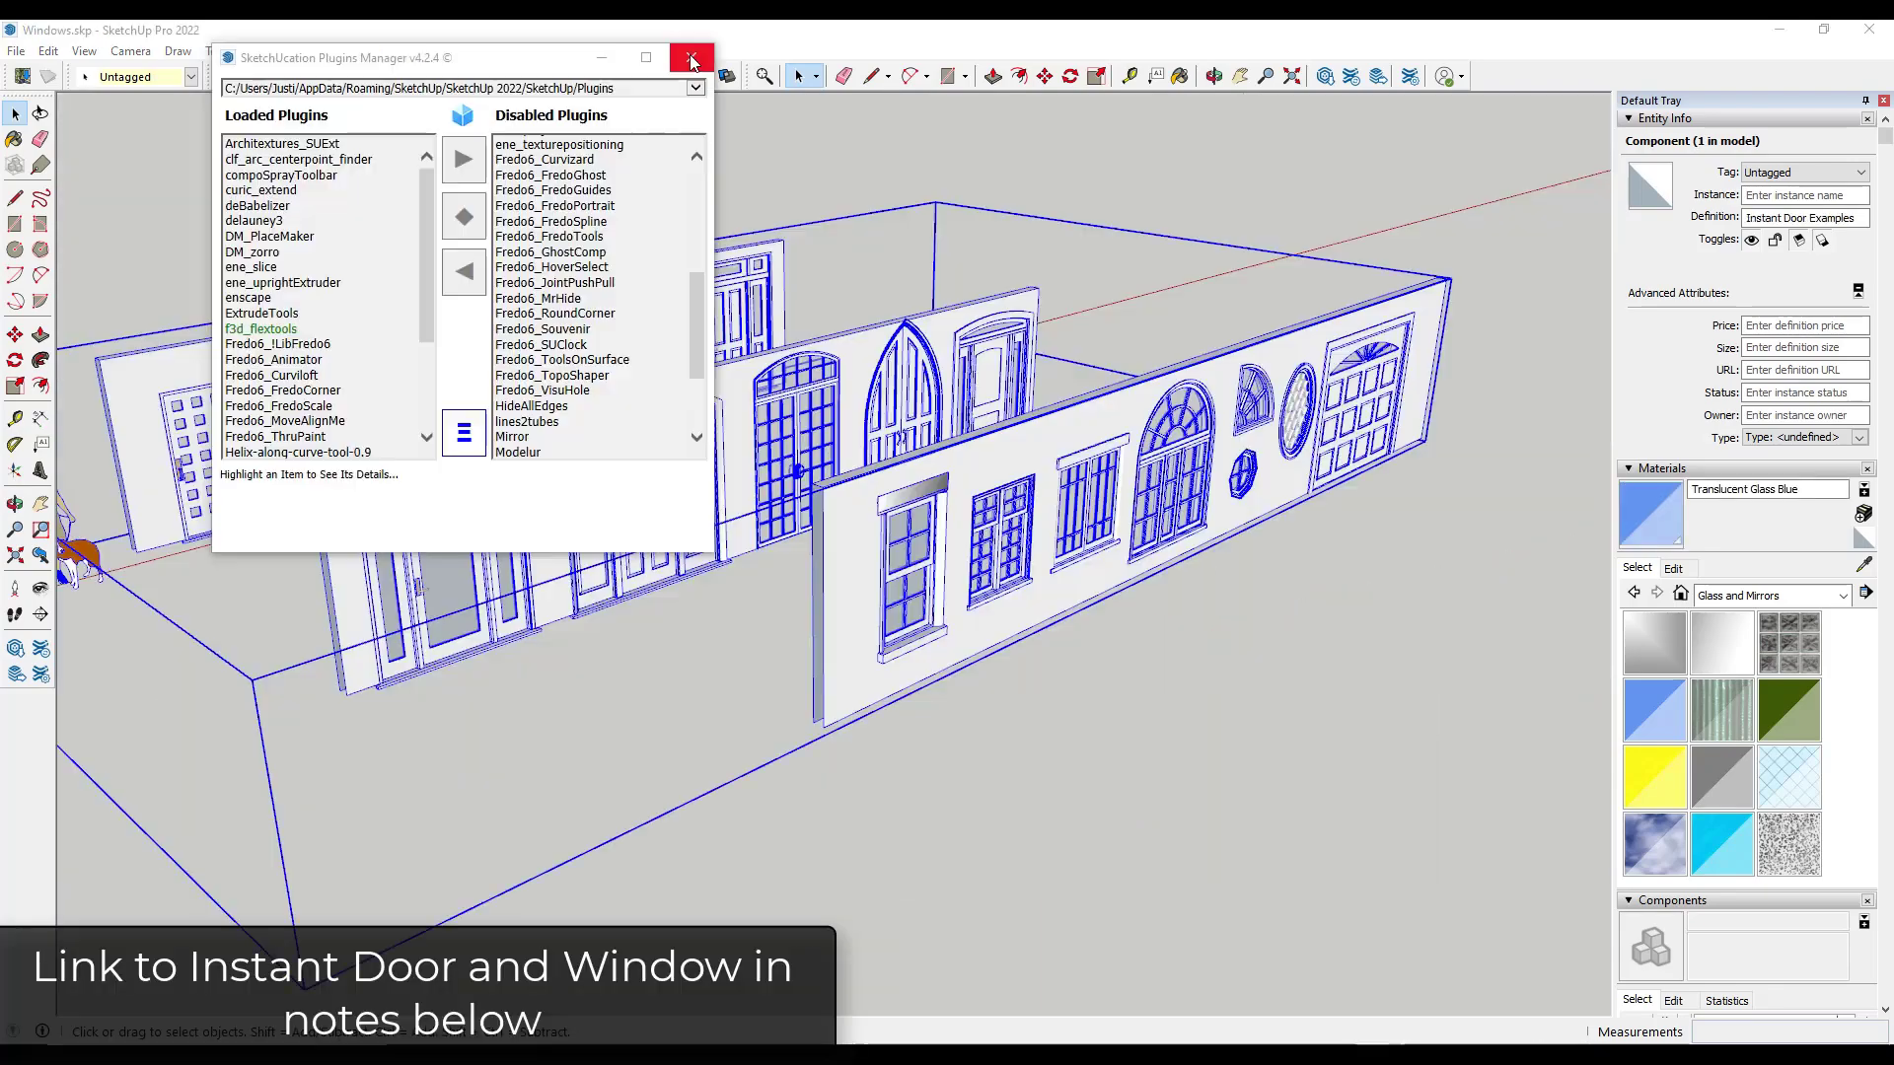
# - Orbit the view slightly around the Instant Door Examples walls of doors and windows
pyautogui.moveTo(919, 484)
pyautogui.mouseDown(button='middle')
pyautogui.moveTo(980, 473)
pyautogui.moveTo(919, 477)
pyautogui.mouseUp(button='middle')
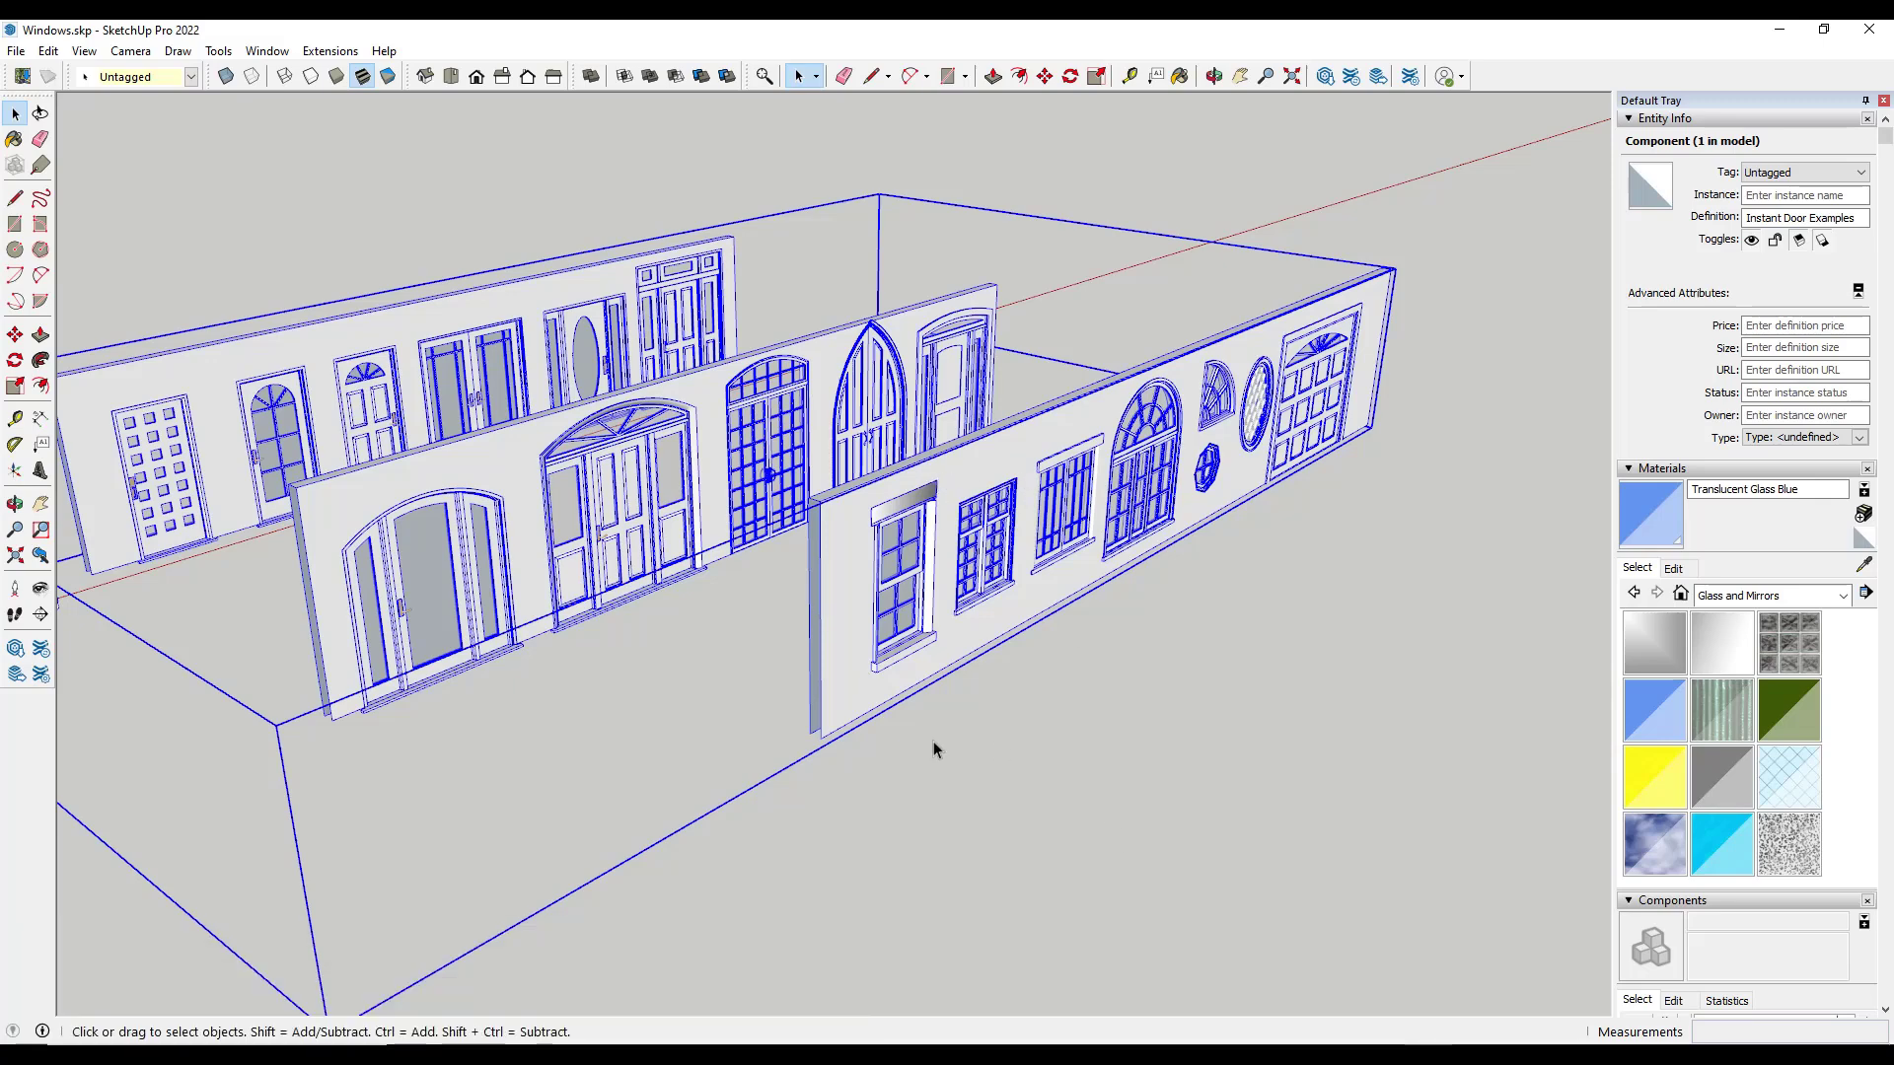
pyautogui.moveTo(884, 505)
pyautogui.mouseDown(button='middle')
pyautogui.moveTo(790, 474)
pyautogui.moveTo(890, 504)
pyautogui.mouseUp(button='middle')
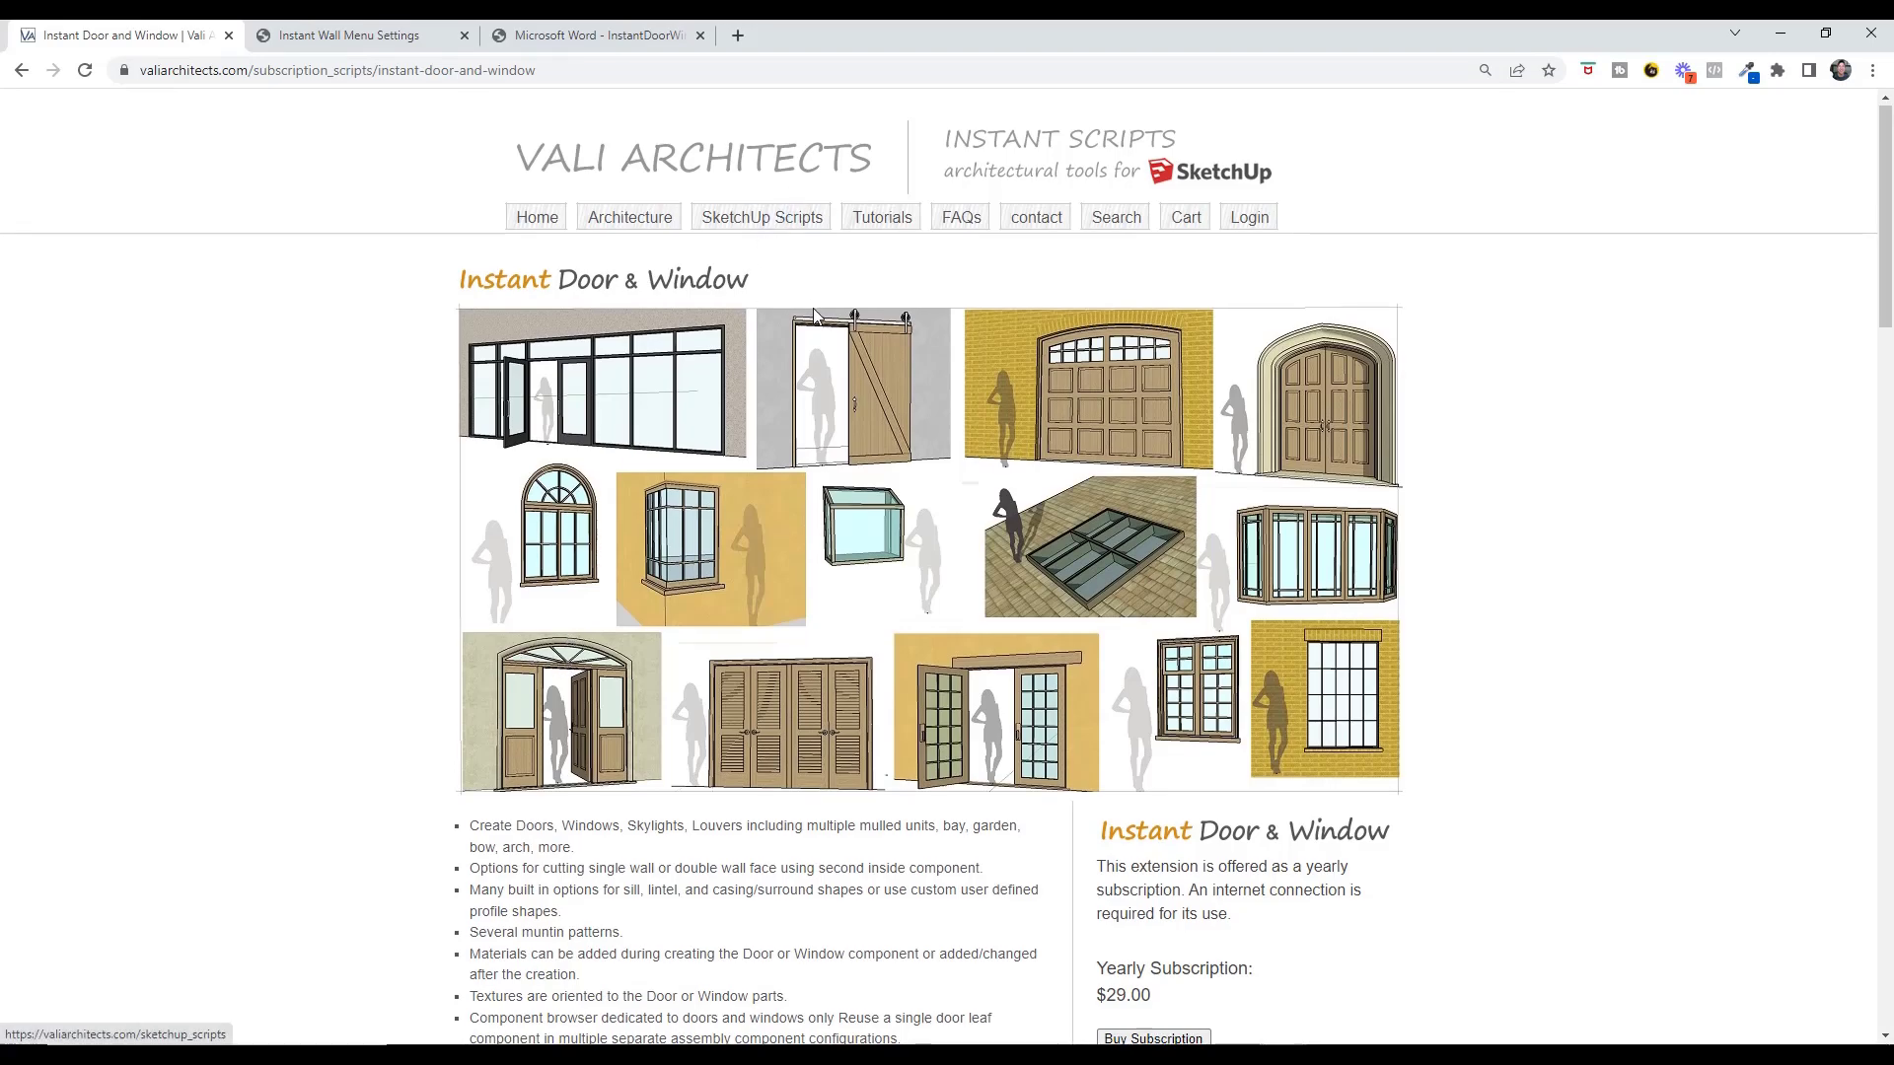
# - Scroll through the product page's Preview Preset Styles
pyautogui.scroll(-10, 619, 592)
pyautogui.scroll(-3, 620, 592)
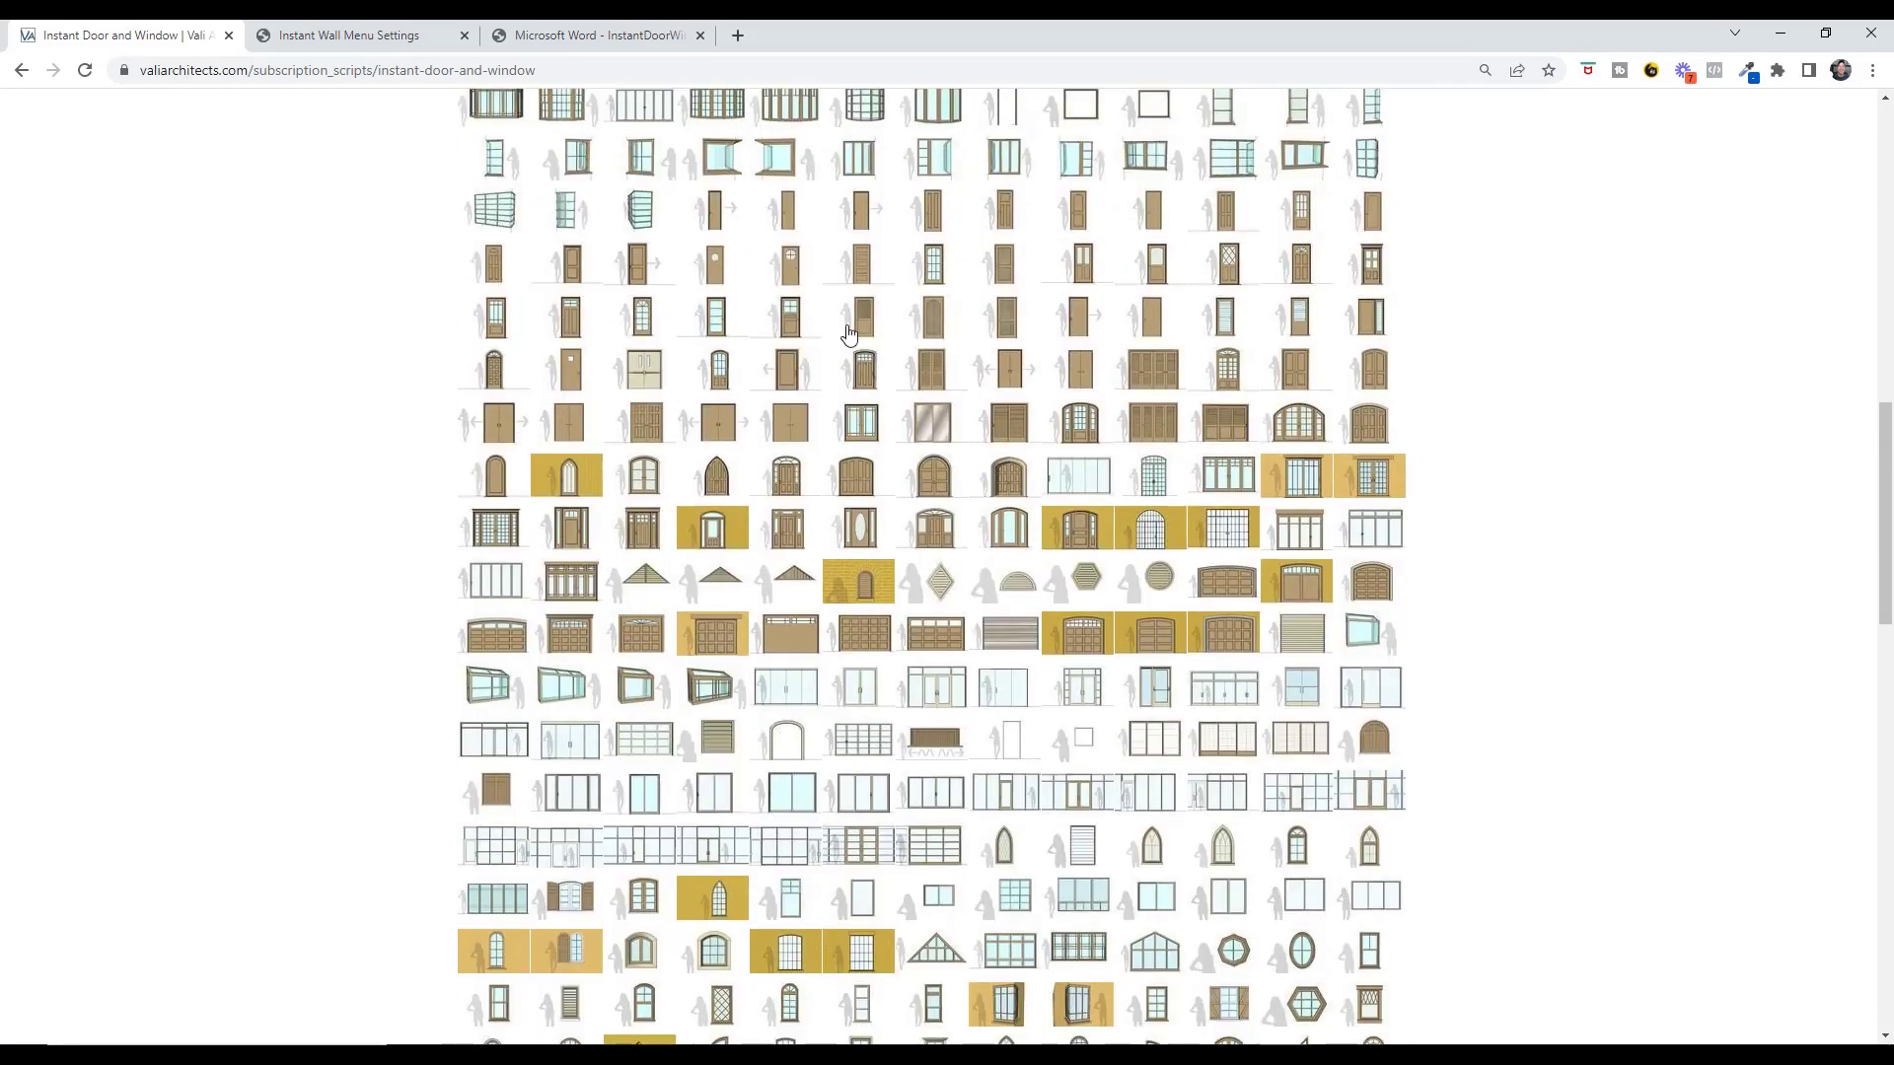
pyautogui.scroll(-7, 1001, 846)
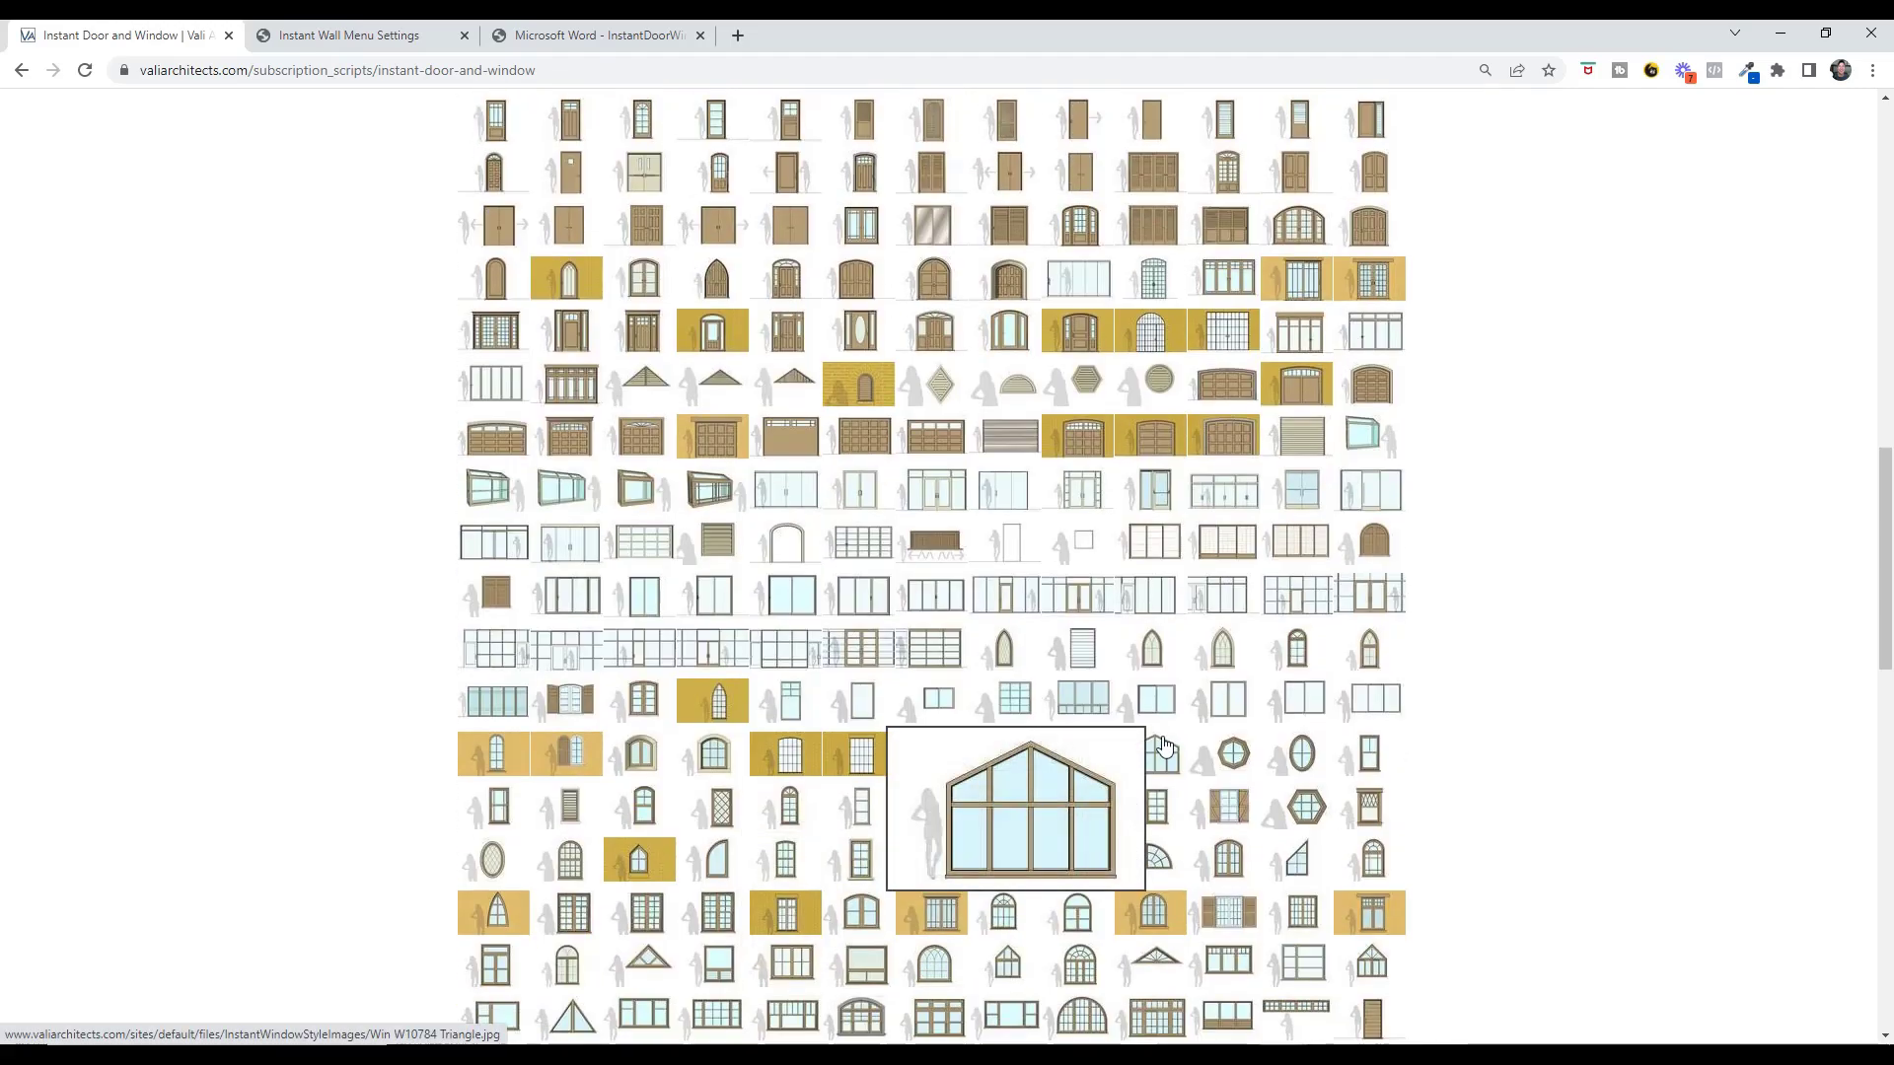
# - Read through the Instant Wall Menu Settings document
pyautogui.hotkey('ctrl', 'Tab')
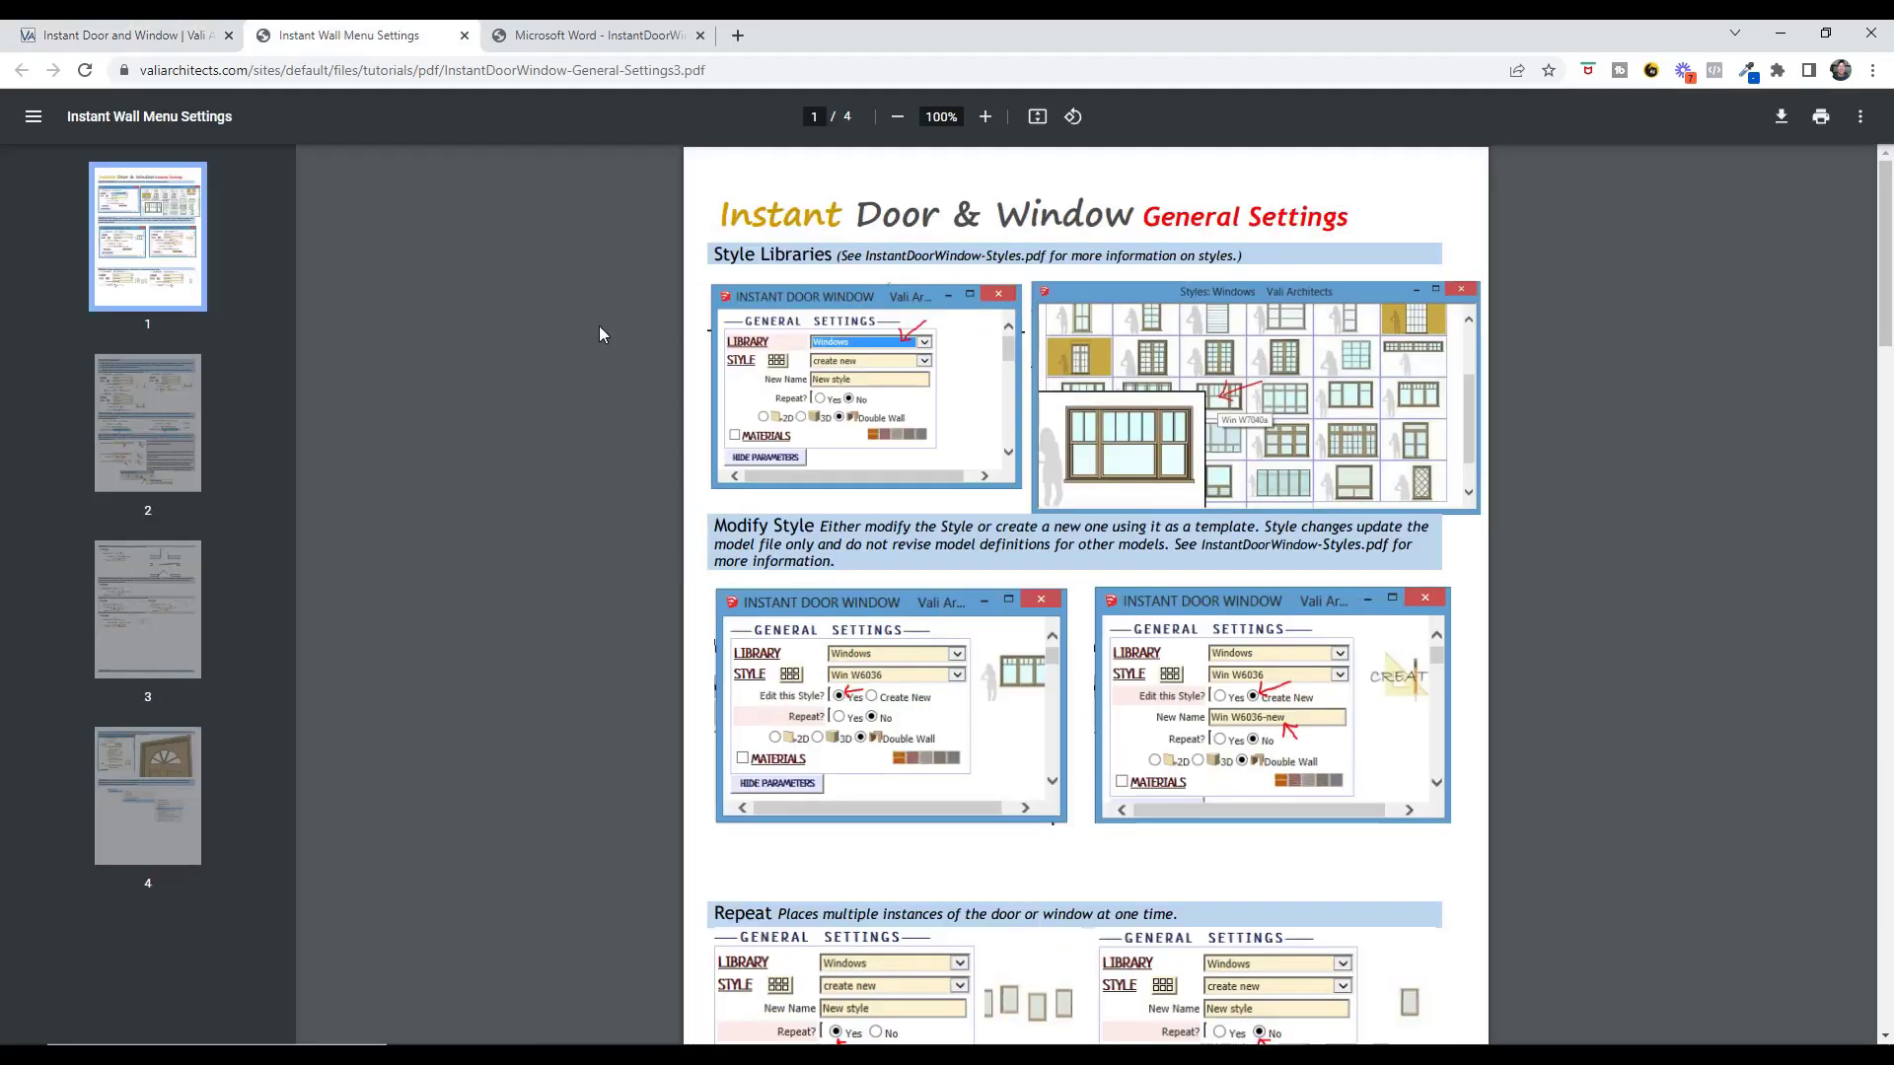
pyautogui.scroll(-10, 1026, 619)
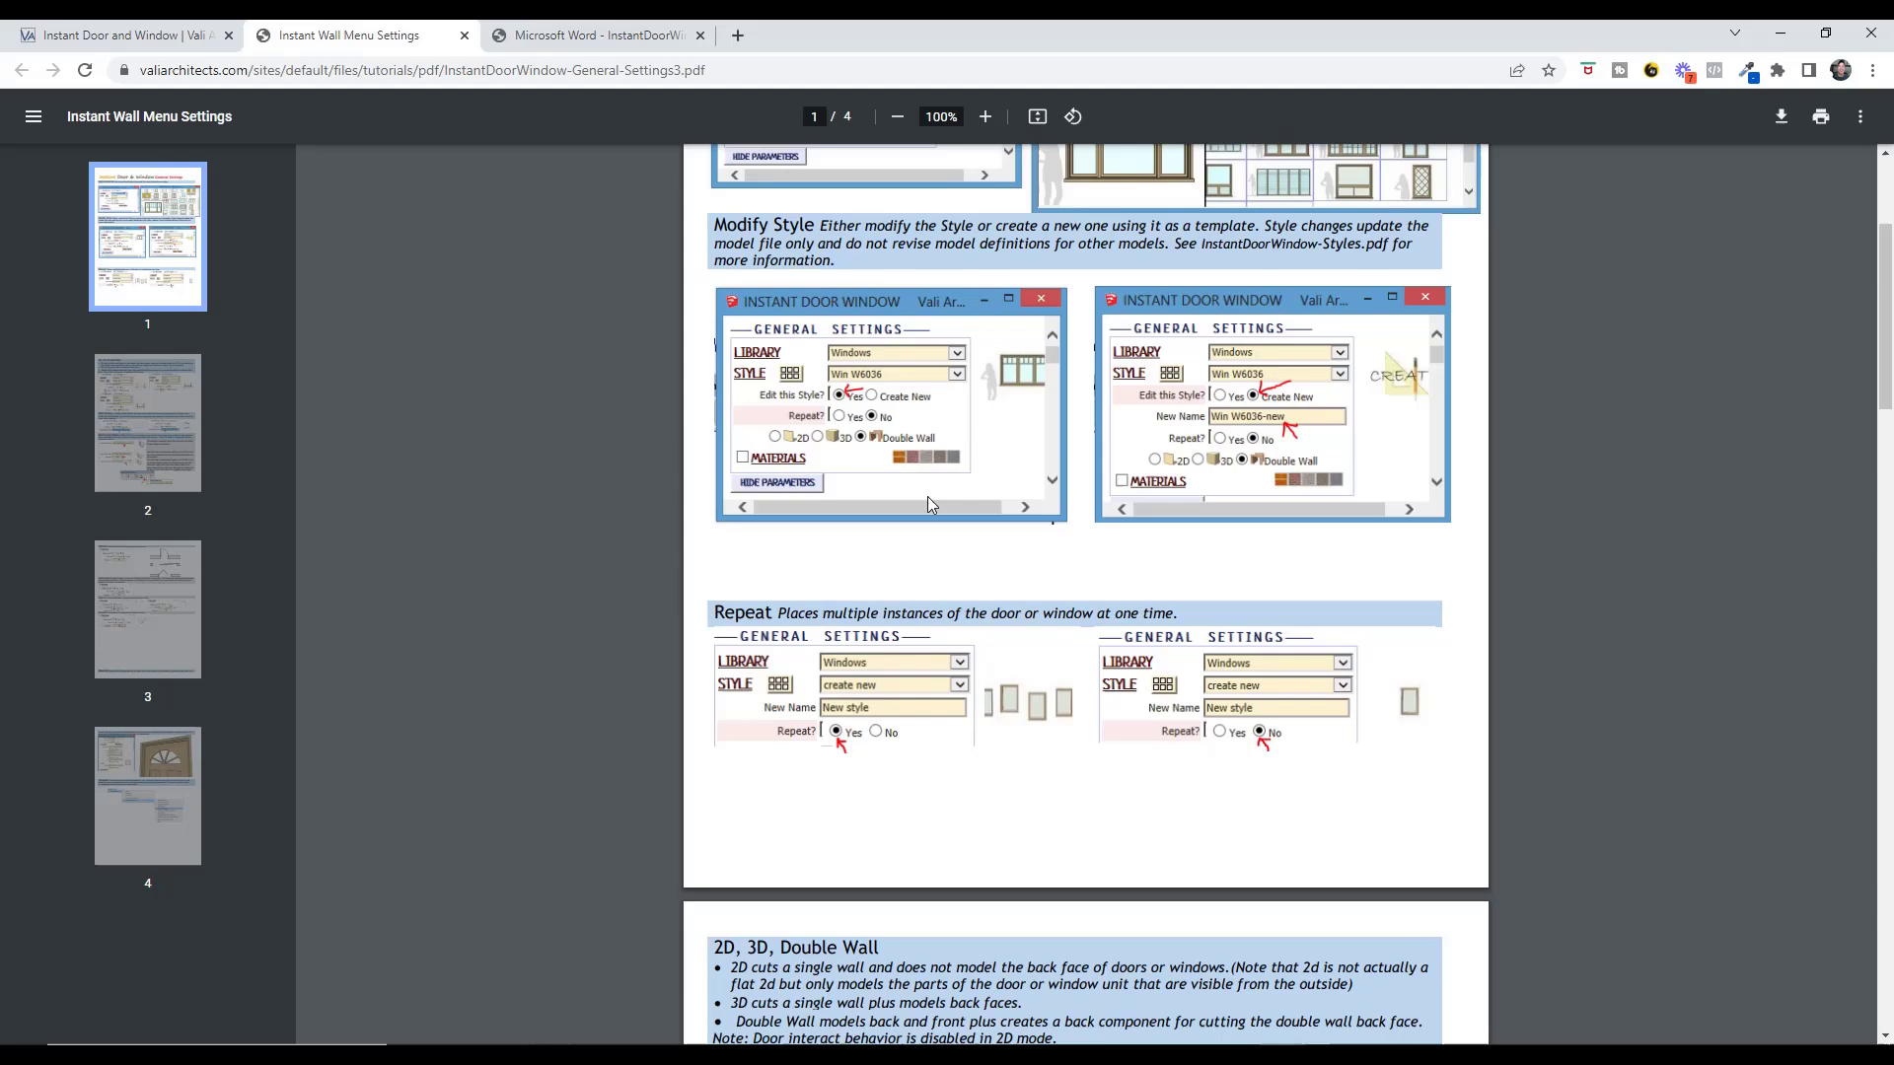
pyautogui.scroll(-3, 1068, 569)
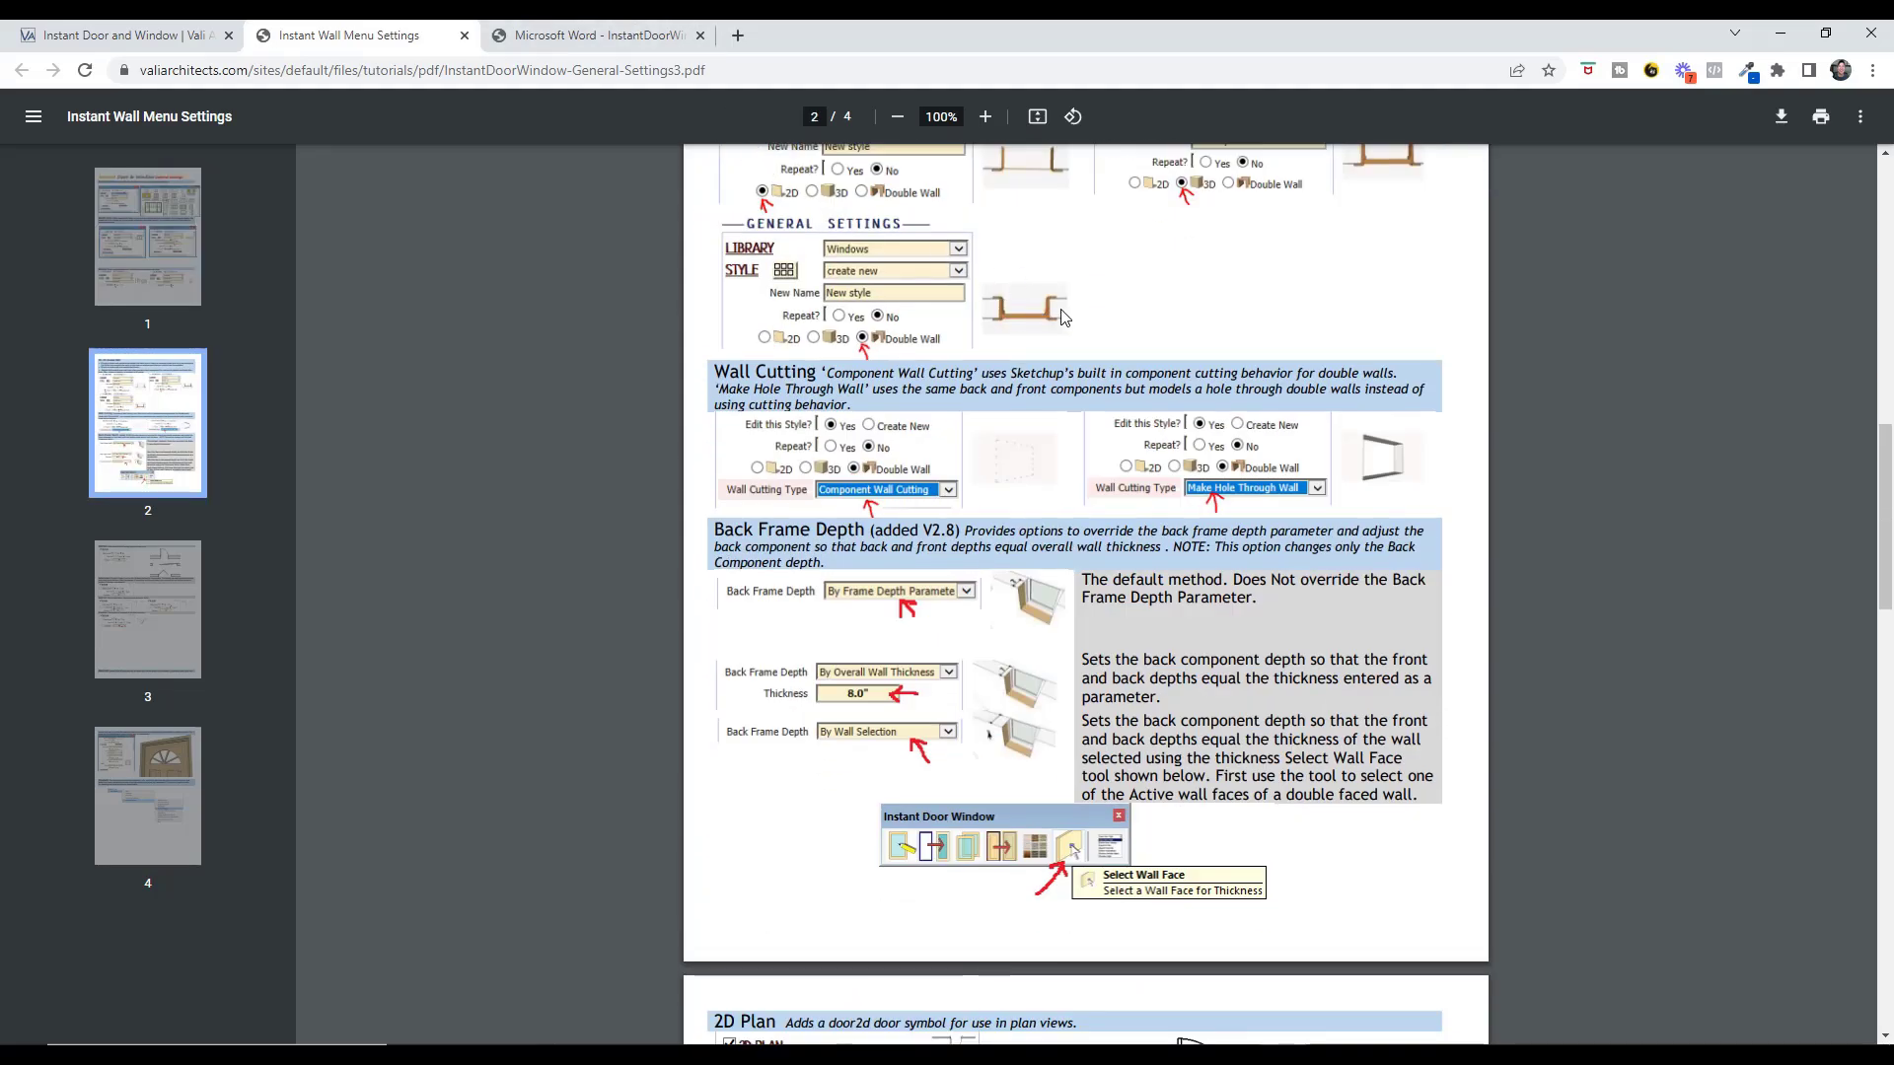
# - Read through the Instant Door Window parameters guide, then return to the product page
pyautogui.click(575, 36)
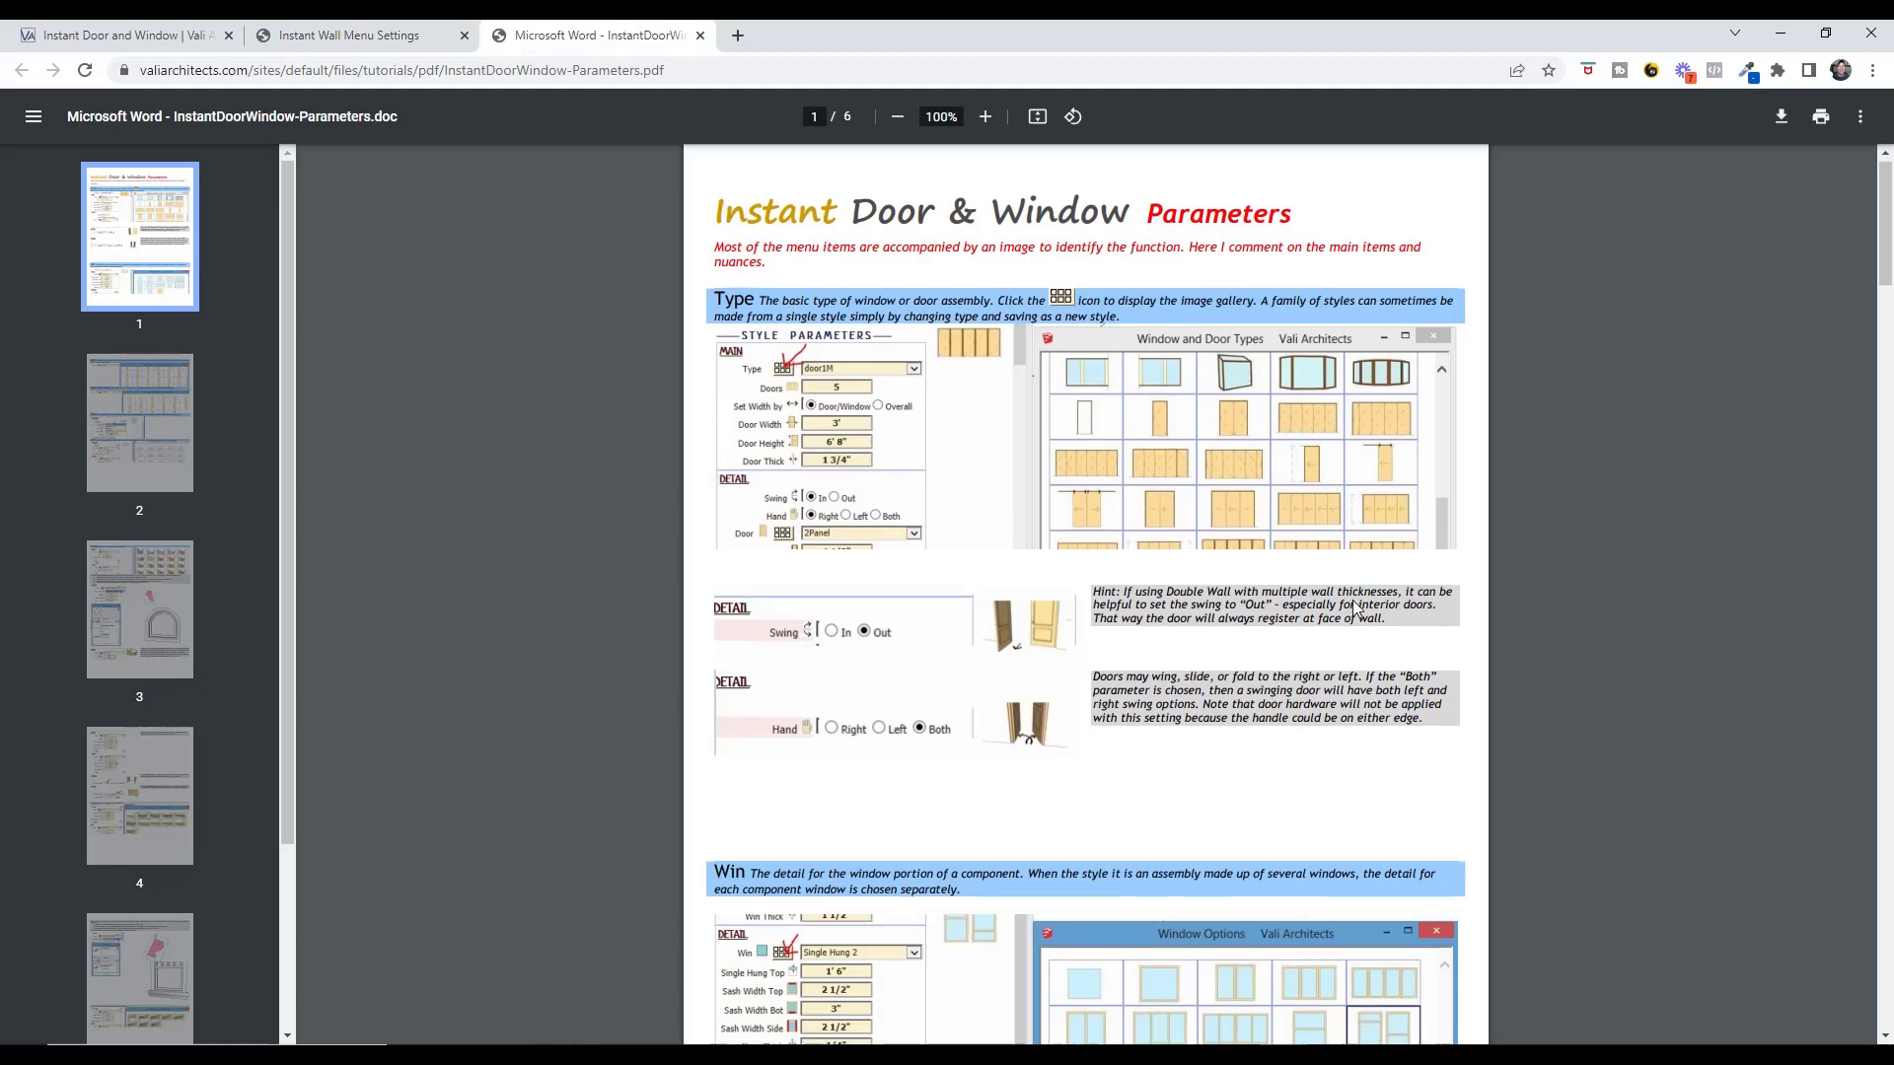
pyautogui.scroll(-10, 1338, 583)
pyautogui.scroll(-2, 1338, 583)
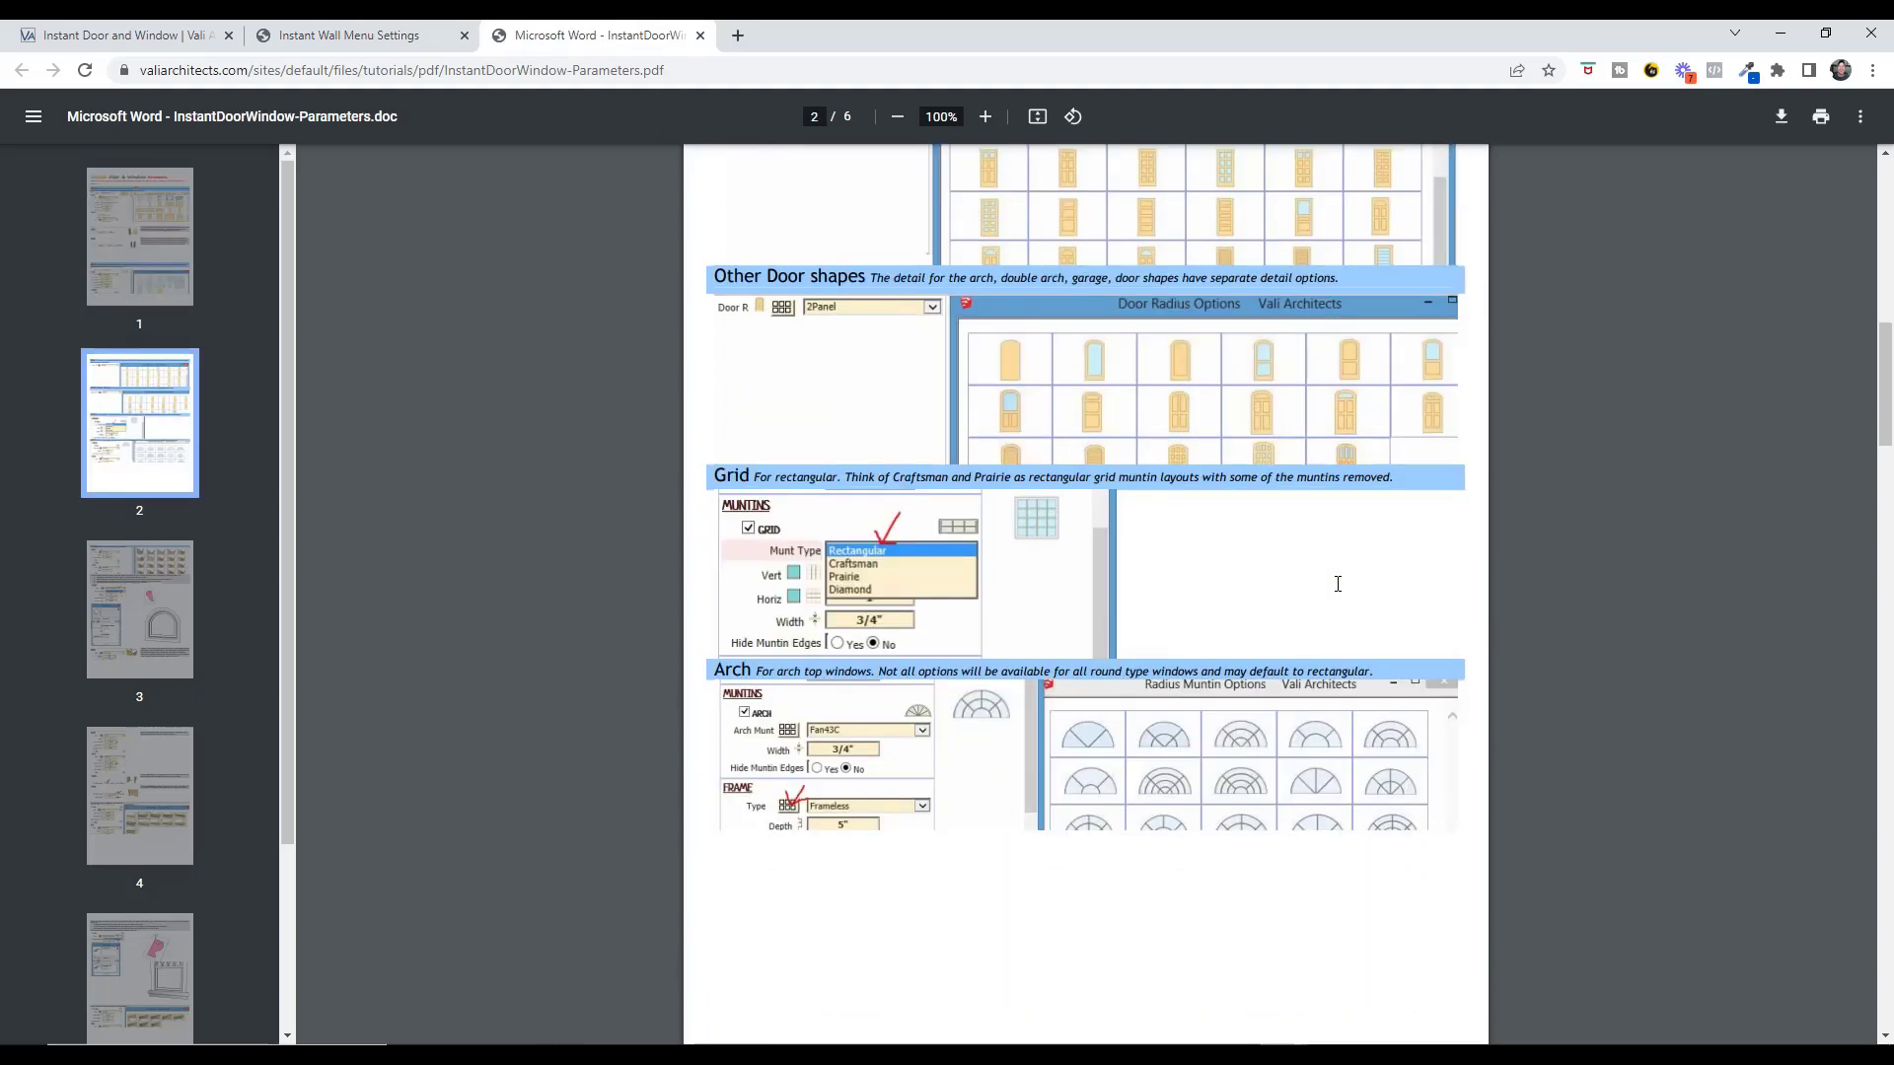
pyautogui.scroll(-14, 1339, 589)
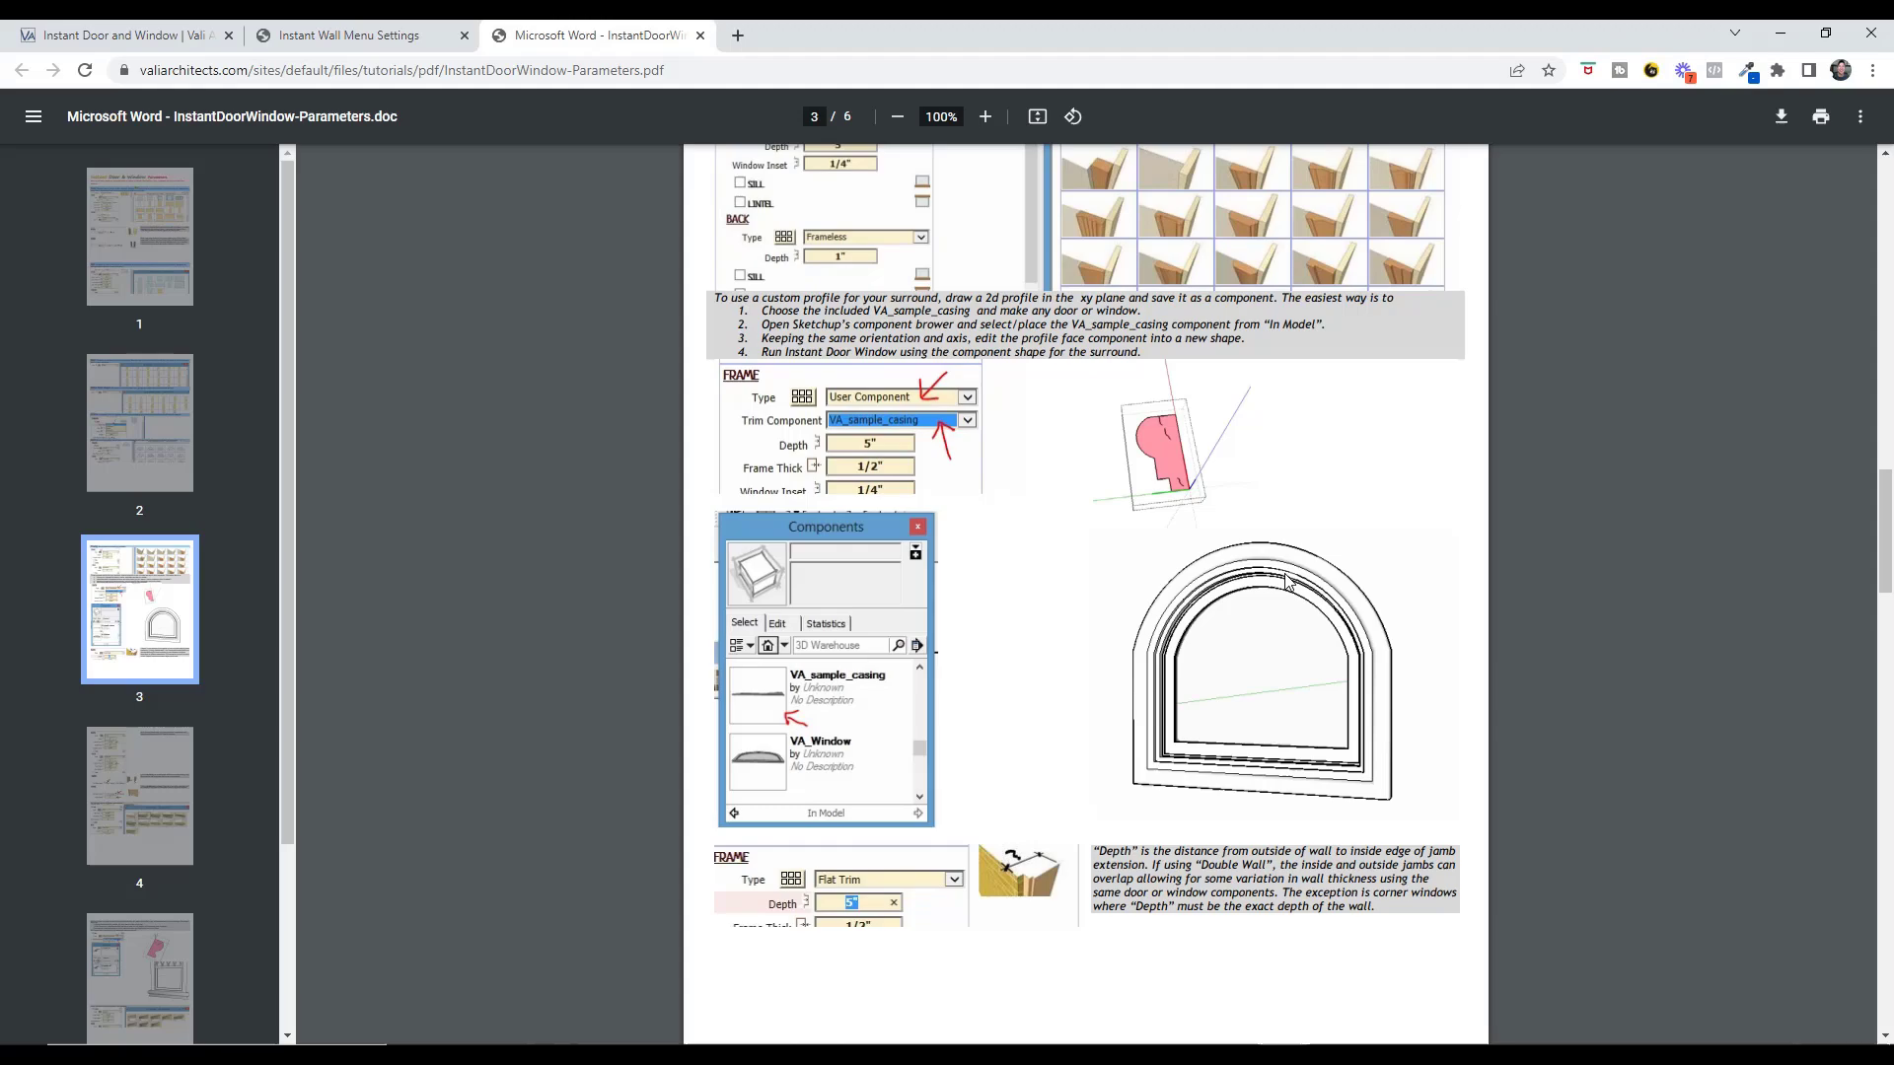
pyautogui.scroll(-3, 1287, 560)
pyautogui.scroll(-13, 1297, 546)
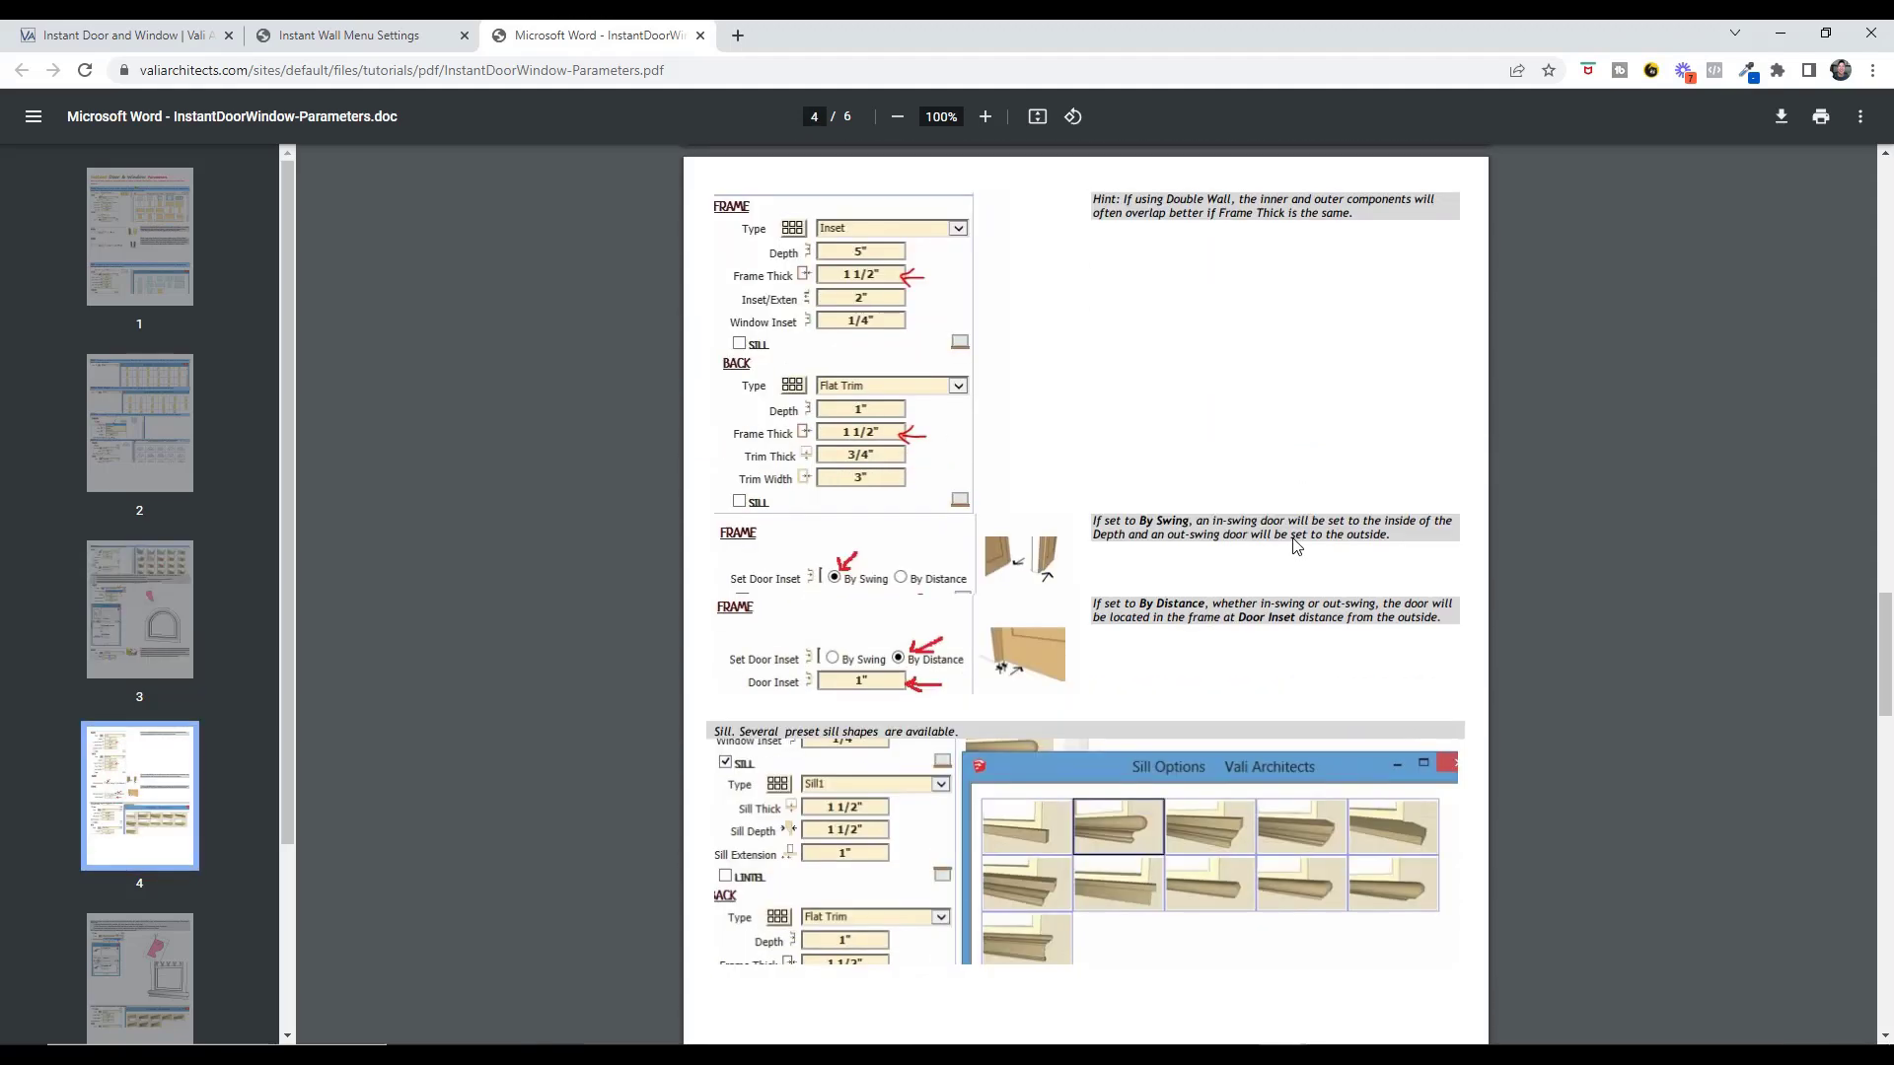
pyautogui.scroll(-4, 1250, 561)
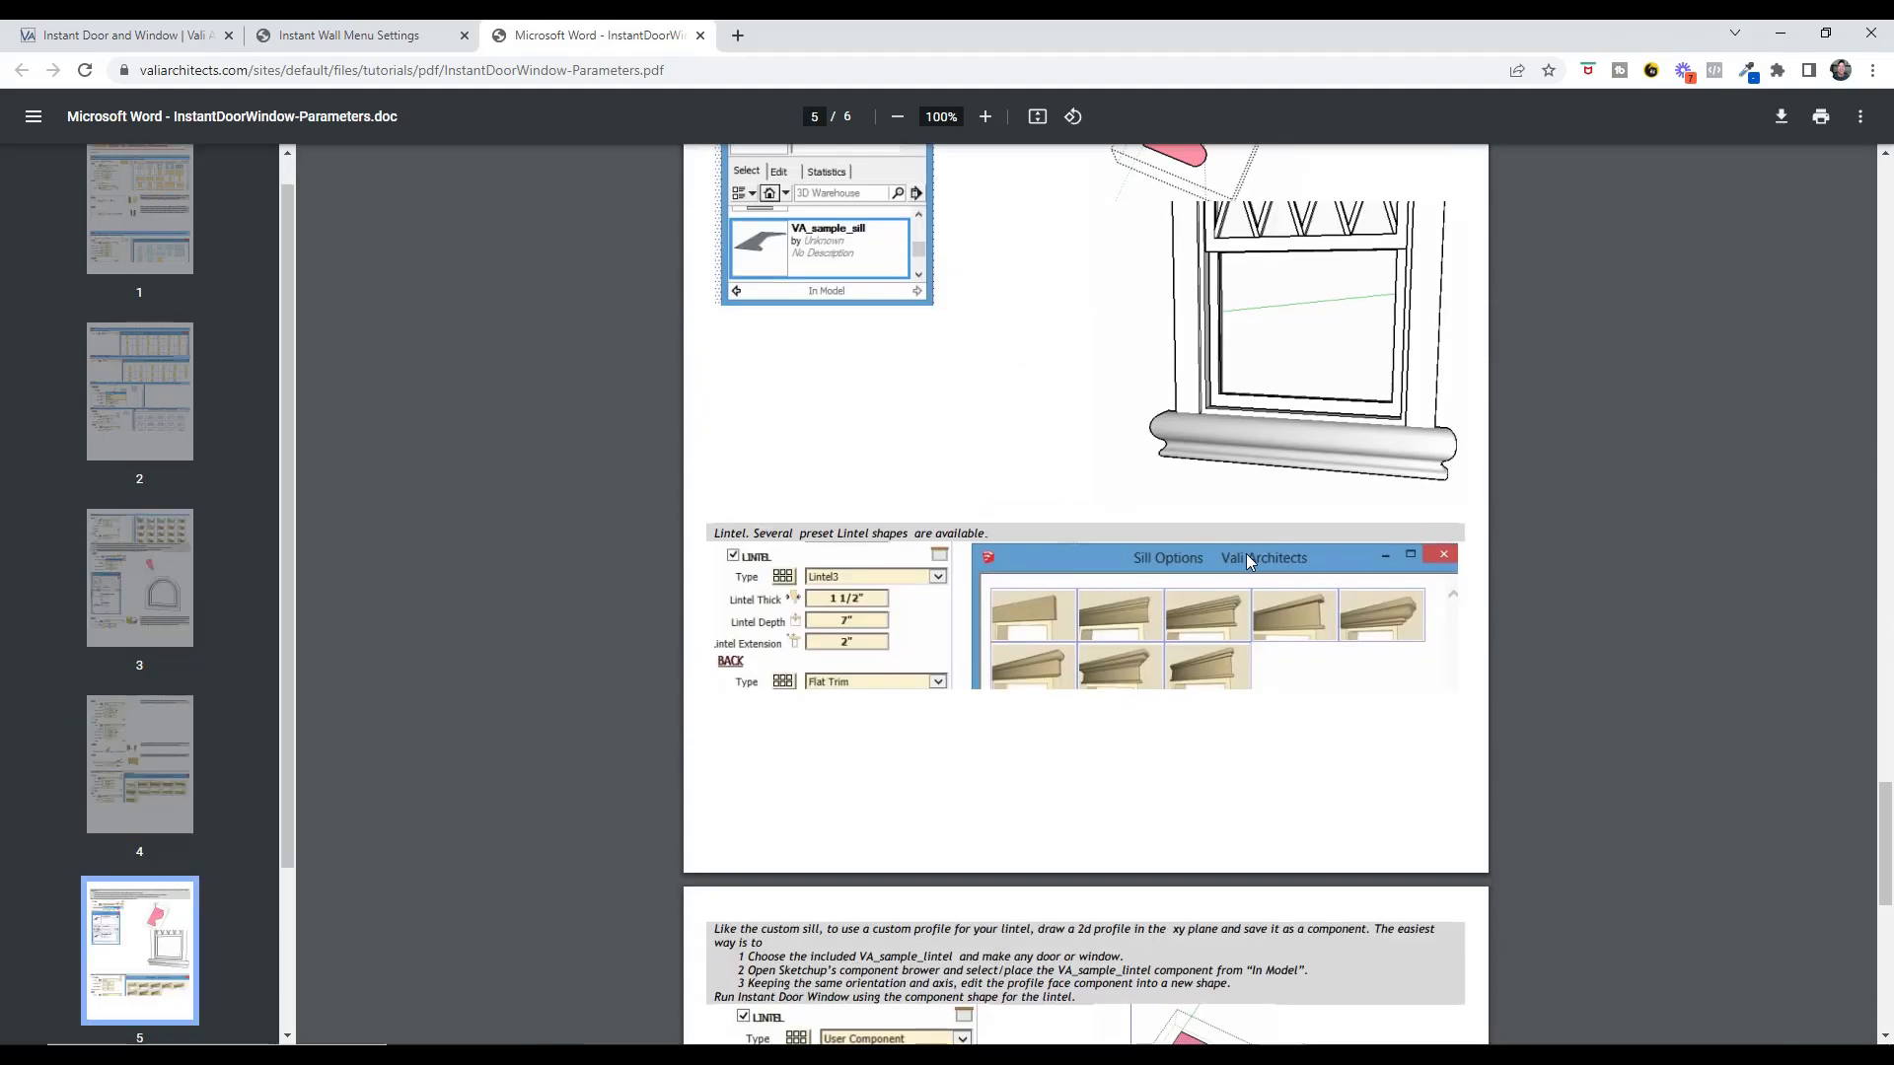
pyautogui.hotkey('ctrl', '1')
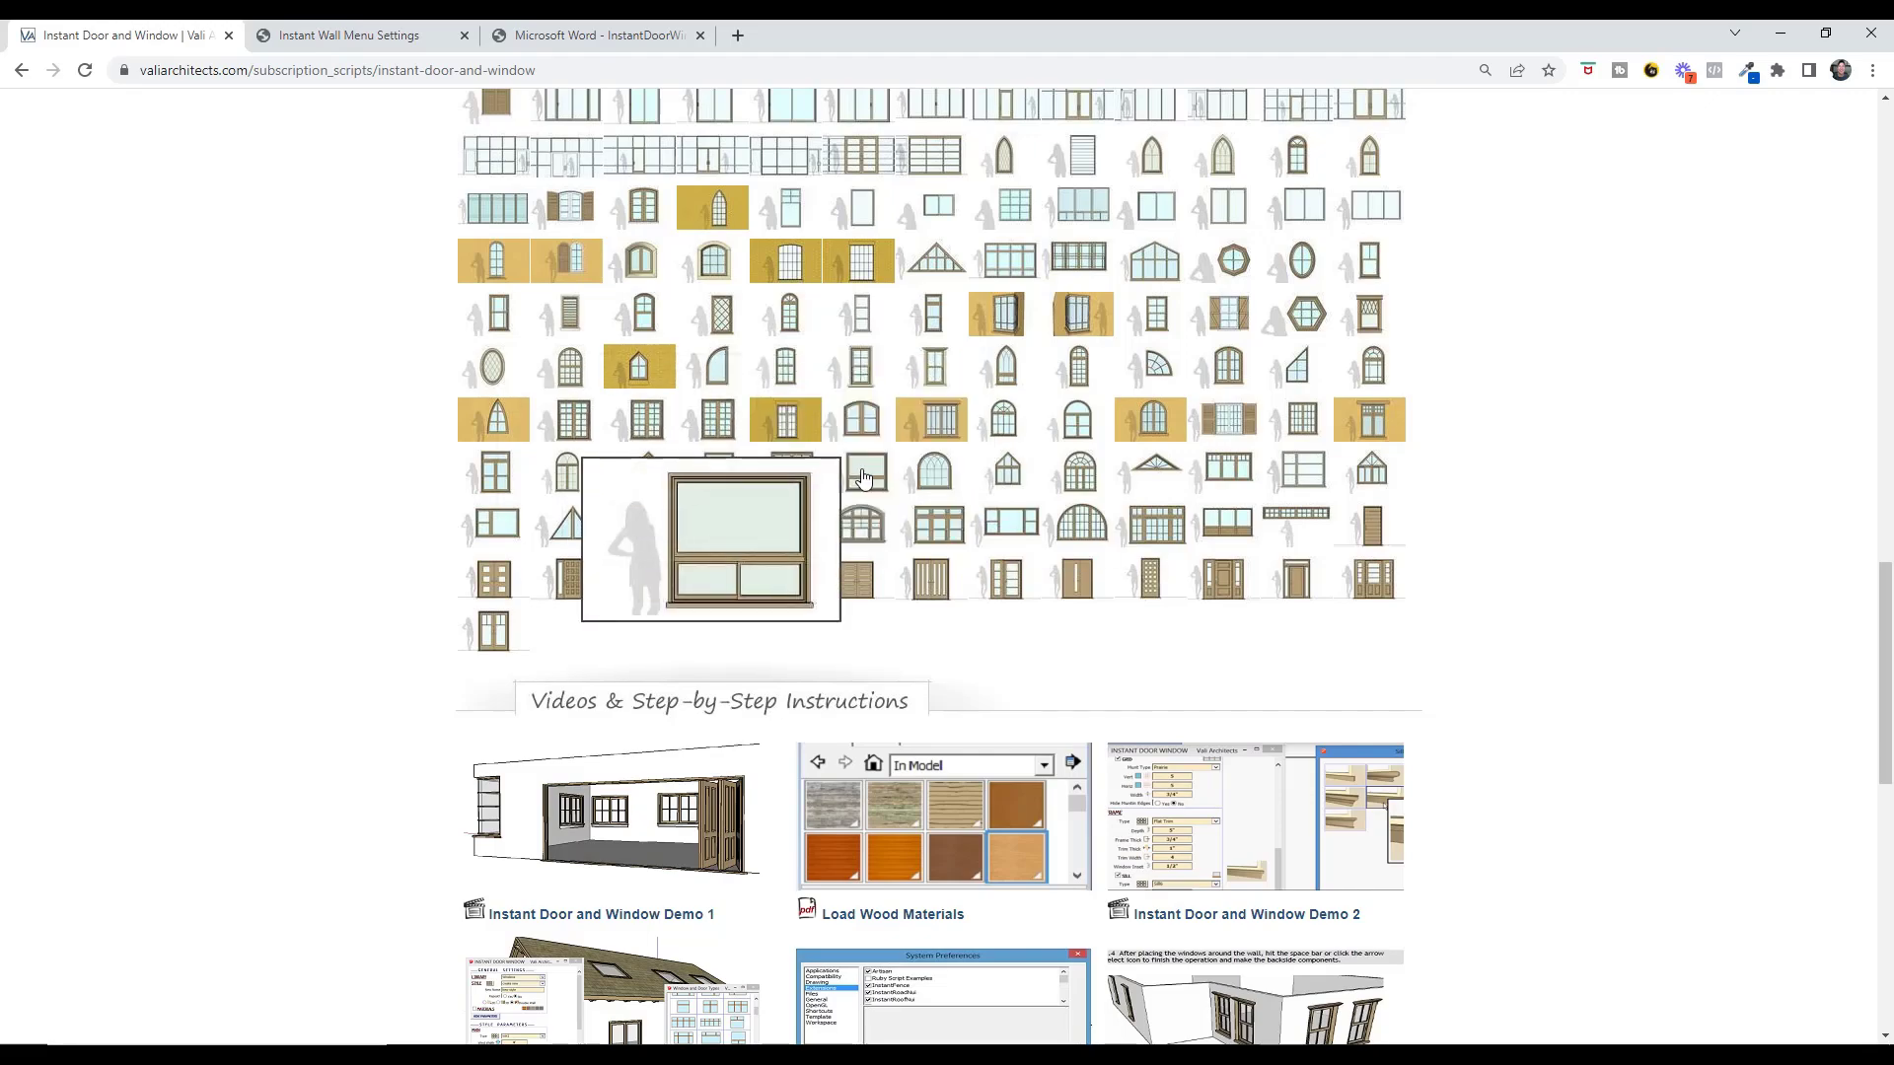
# - Scroll back up the Instant Door and Window product page
pyautogui.scroll(10, 1407, 593)
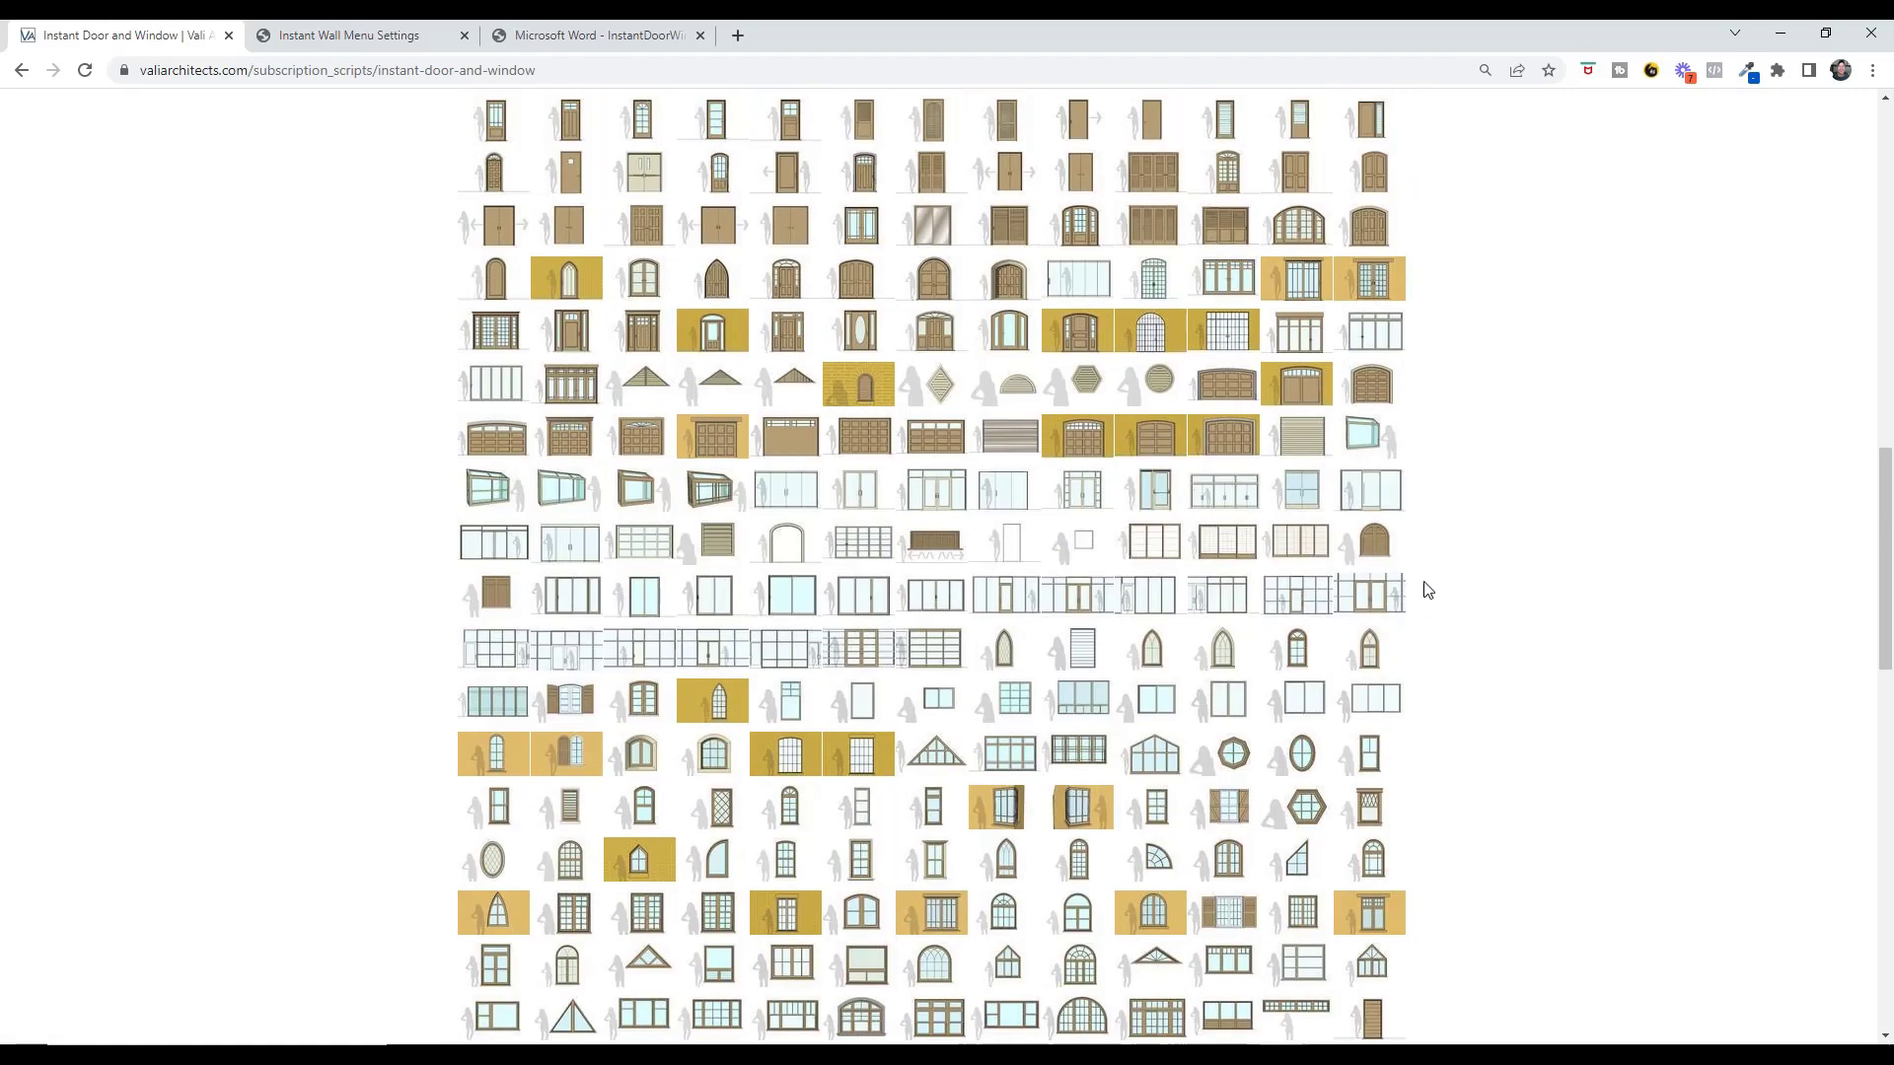
pyautogui.scroll(5, 908, 299)
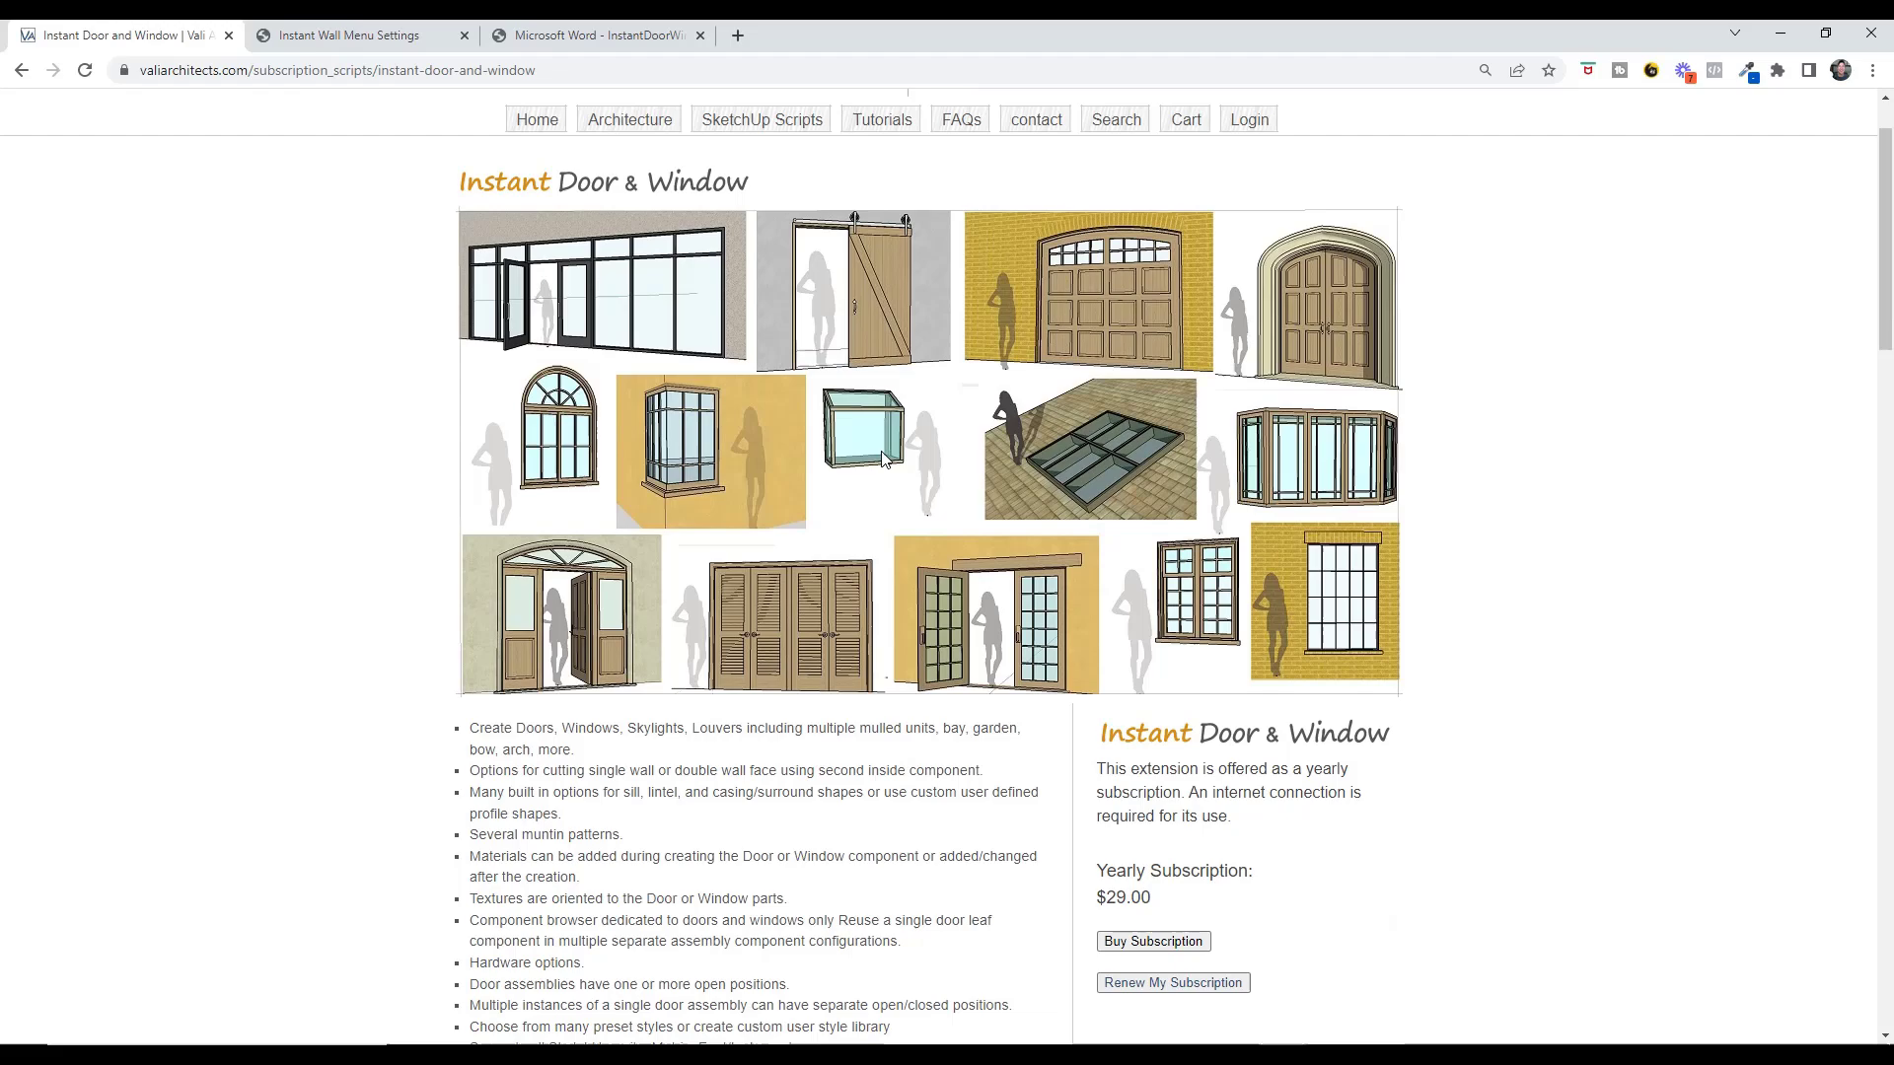
pyautogui.scroll(-3, 1085, 355)
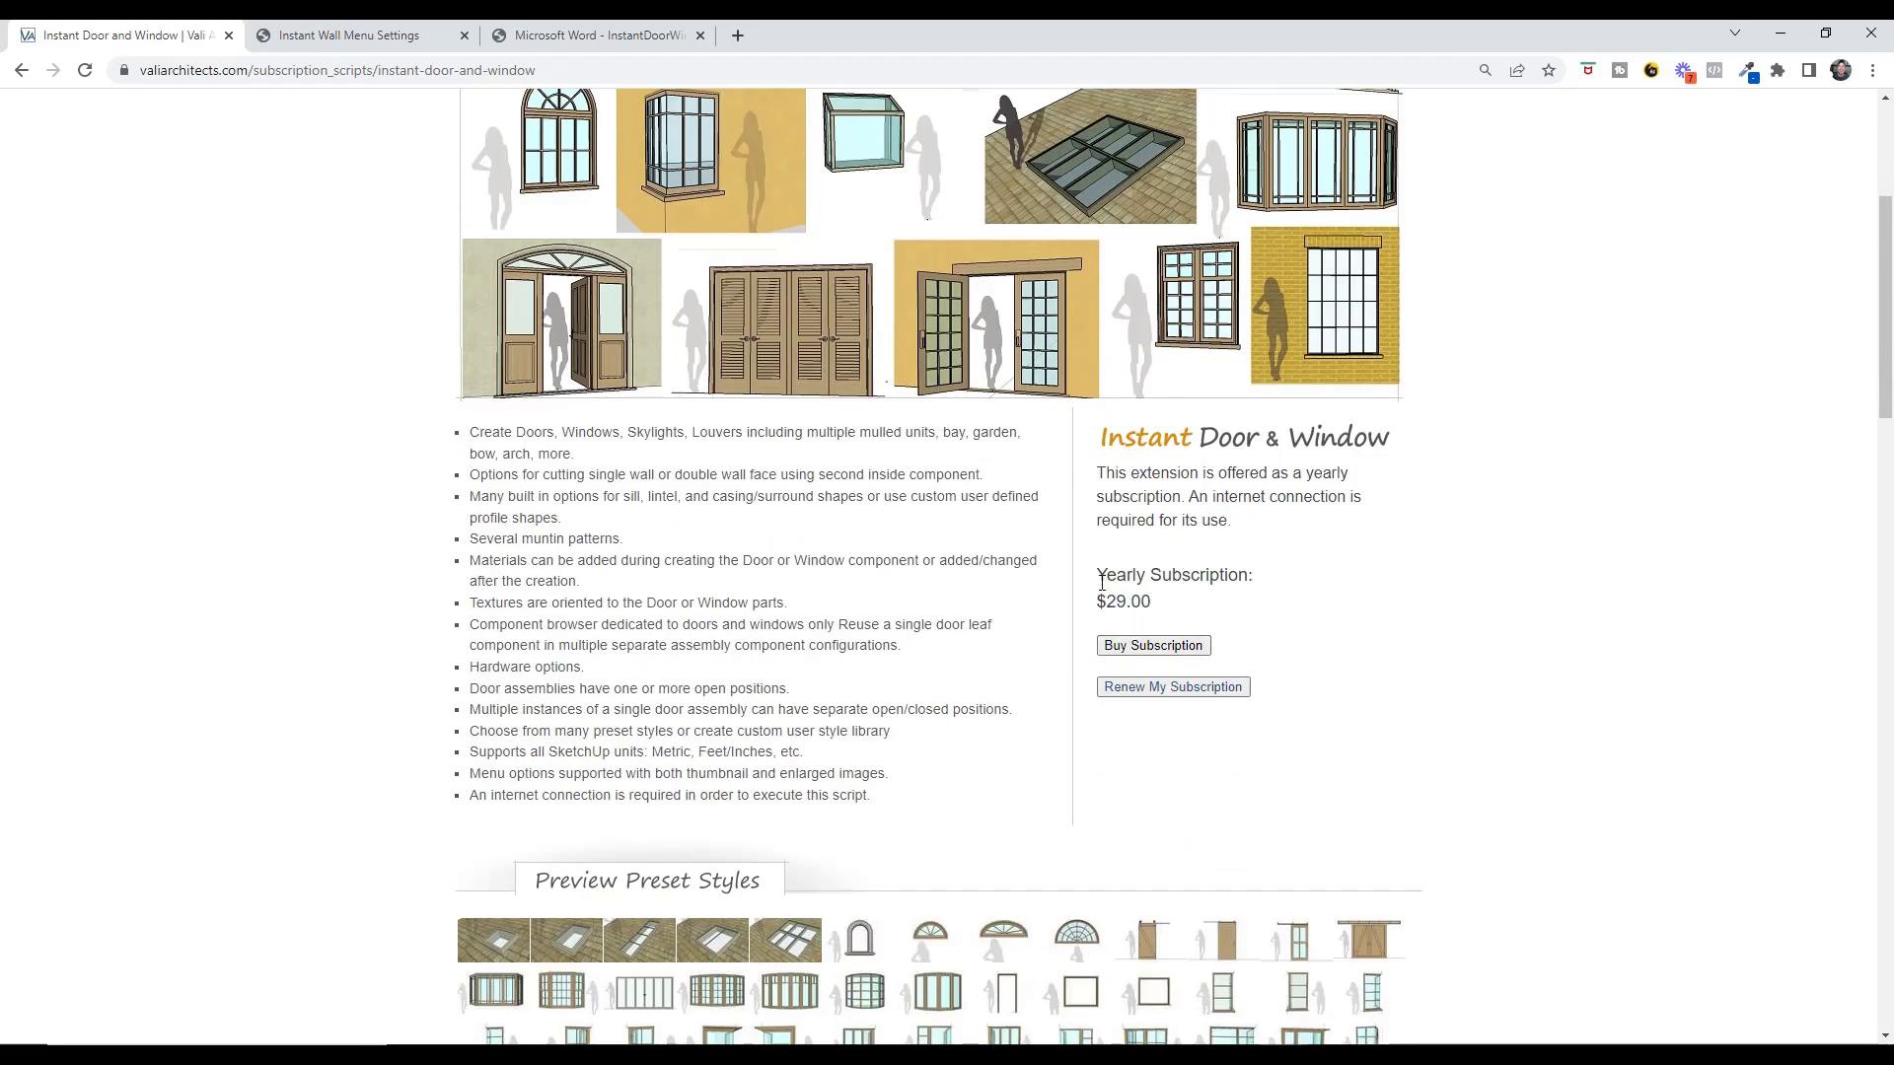
pyautogui.scroll(4, 760, 570)
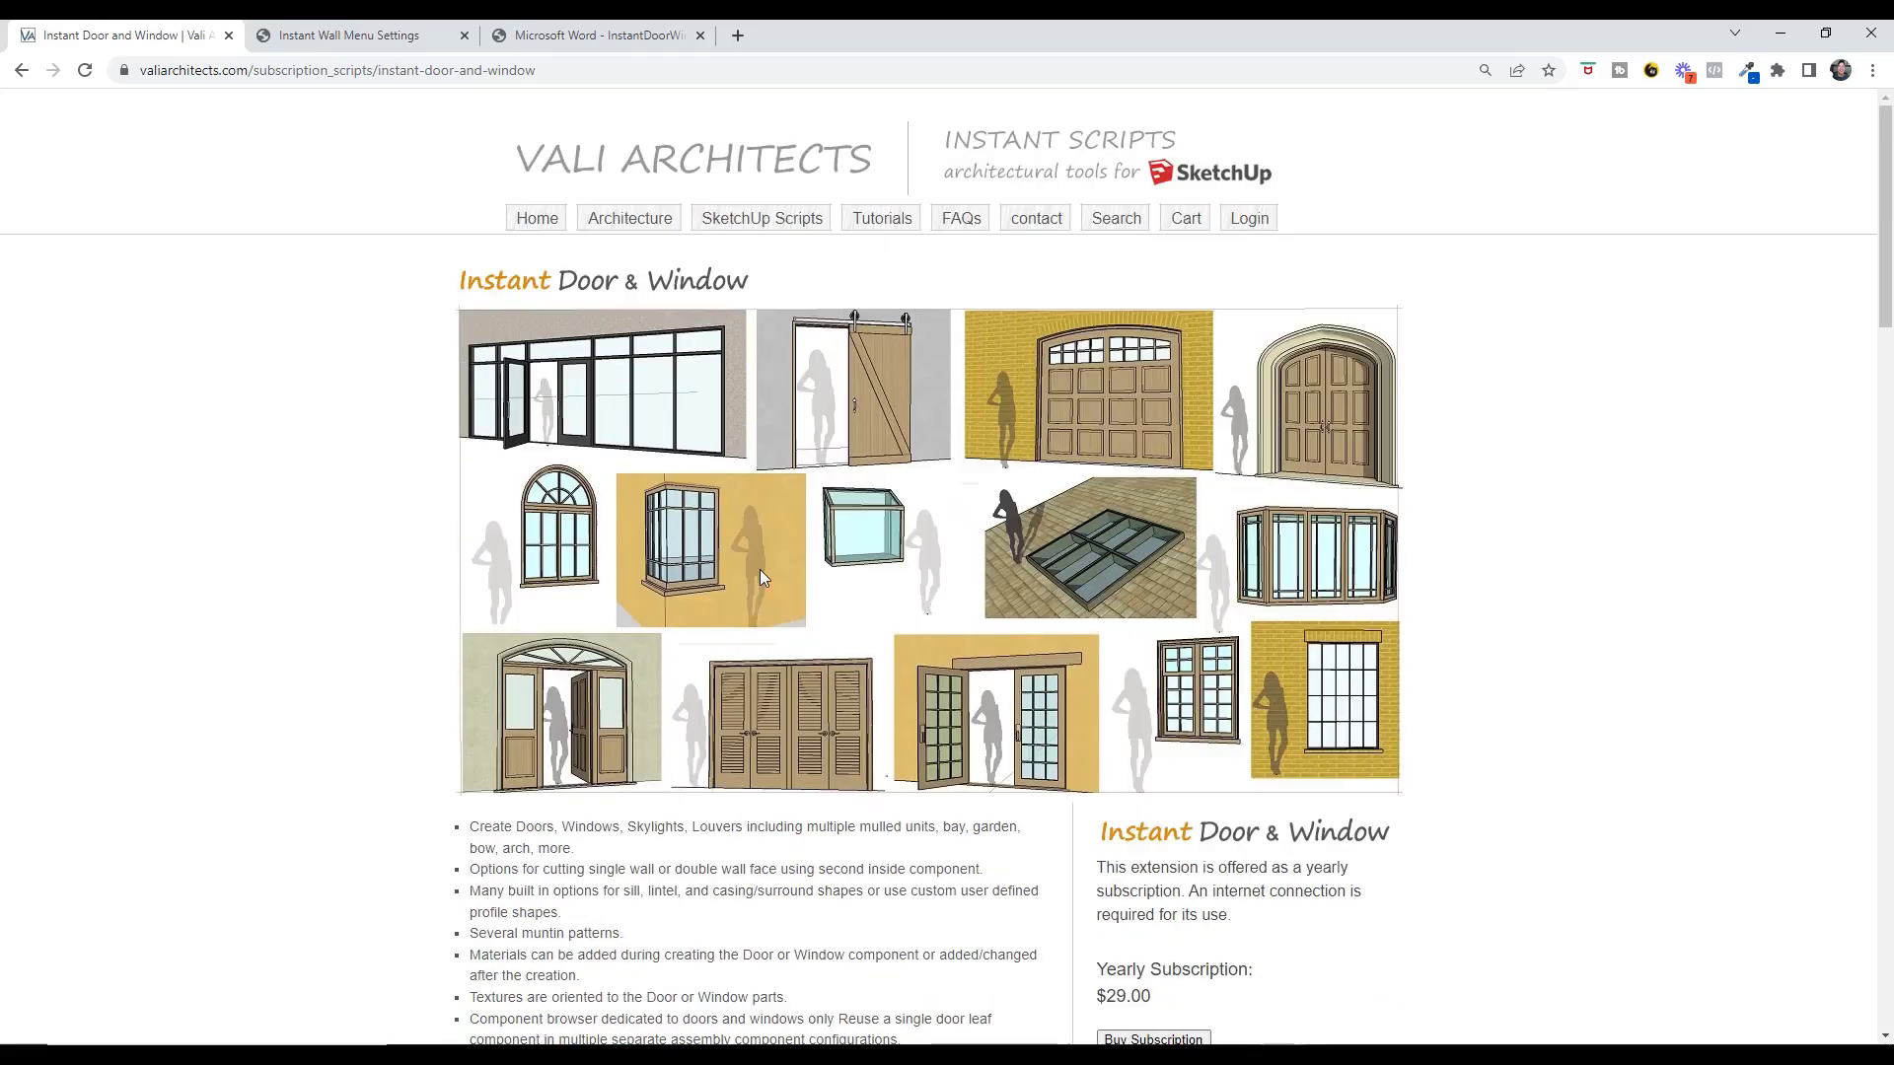
# - Return to the SketchUp extensions list and browse Cladding, Door & Window and Fence & Railing
pyautogui.hotkey('alt', 'Left')
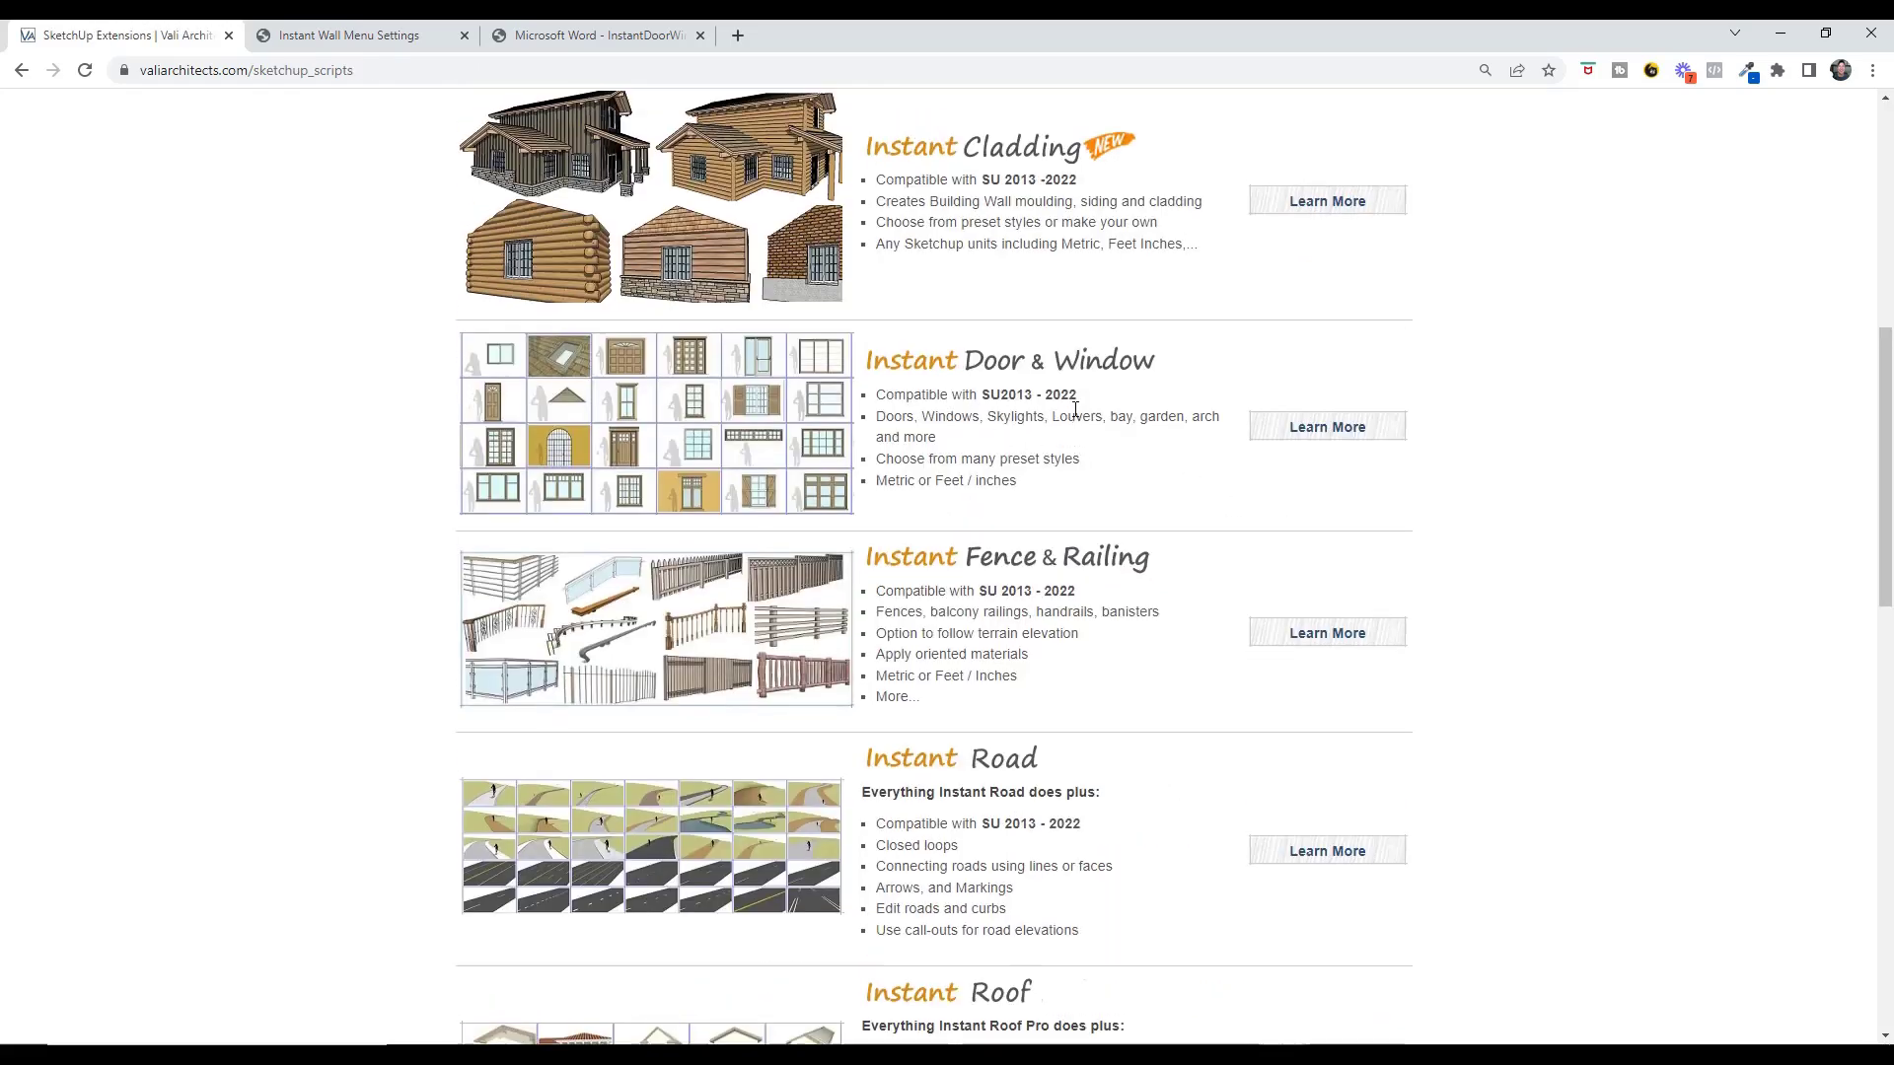
pyautogui.scroll(6, 955, 234)
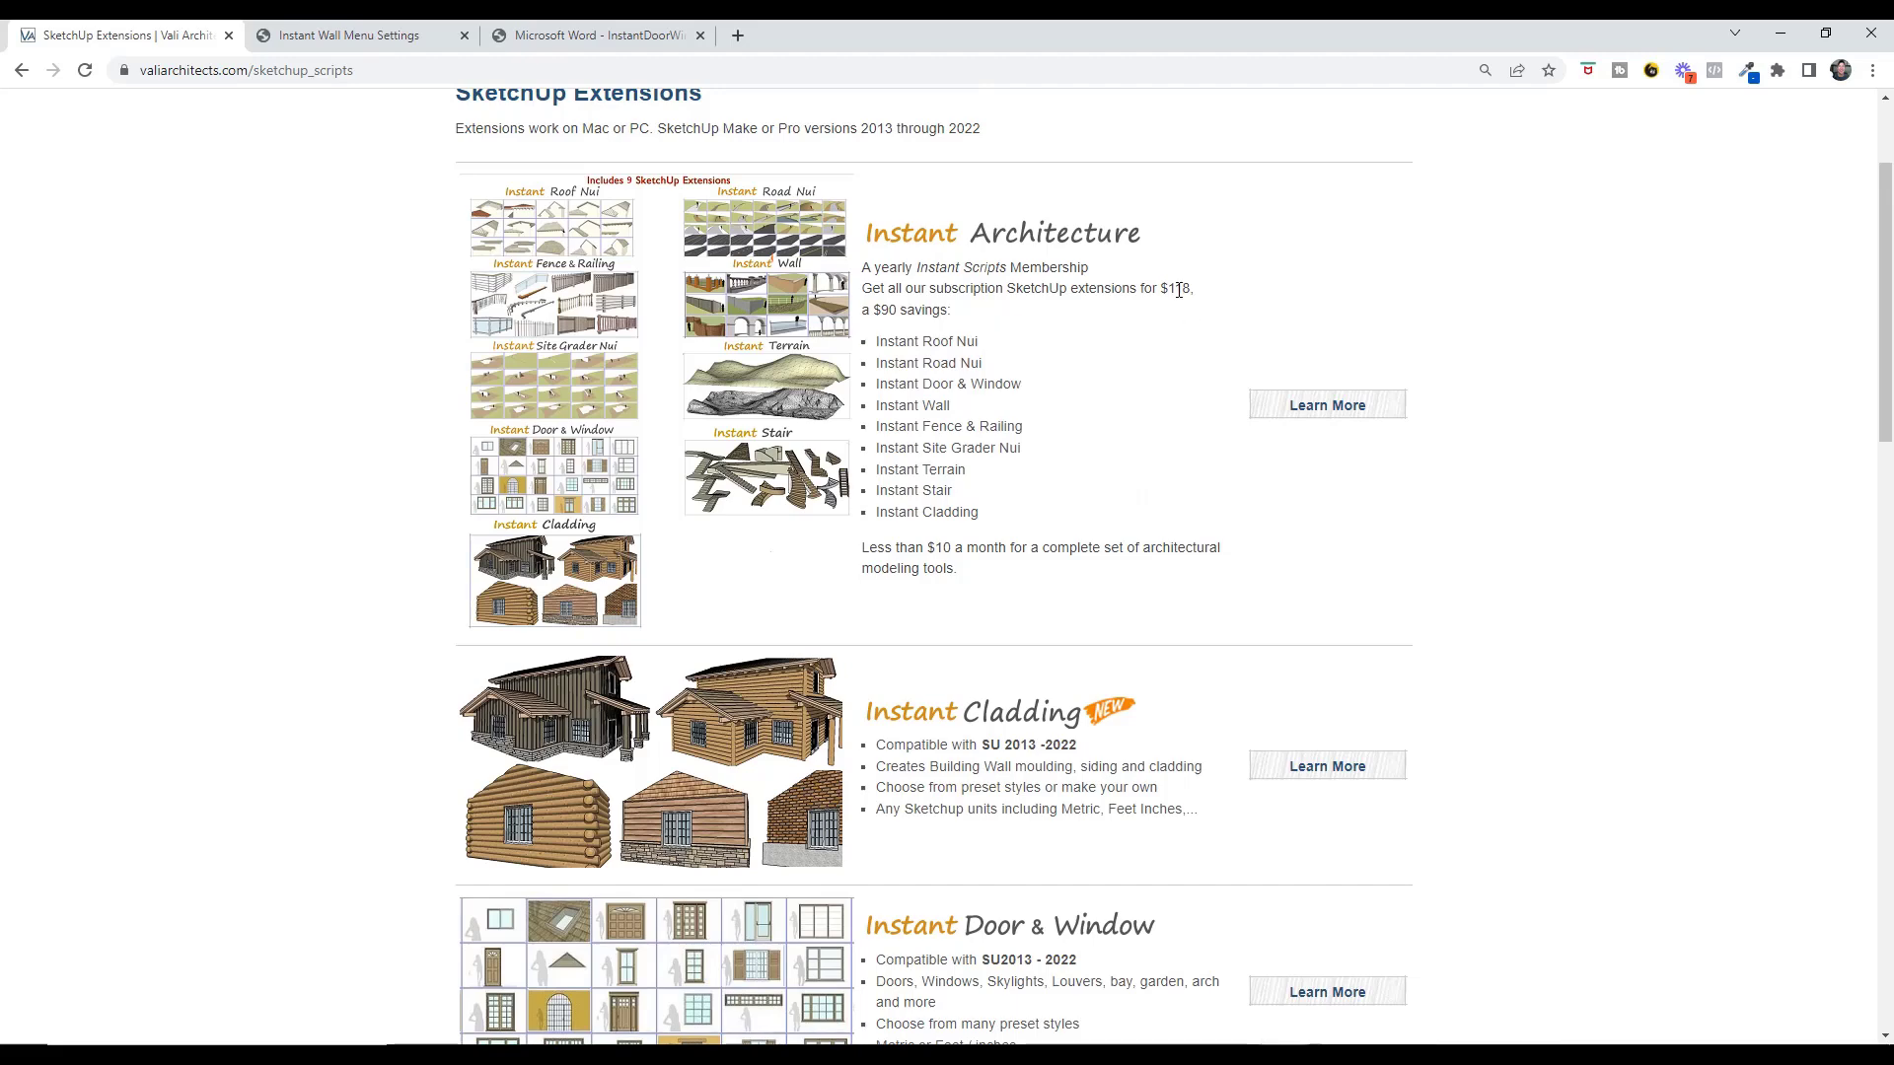
pyautogui.scroll(-5, 589, 489)
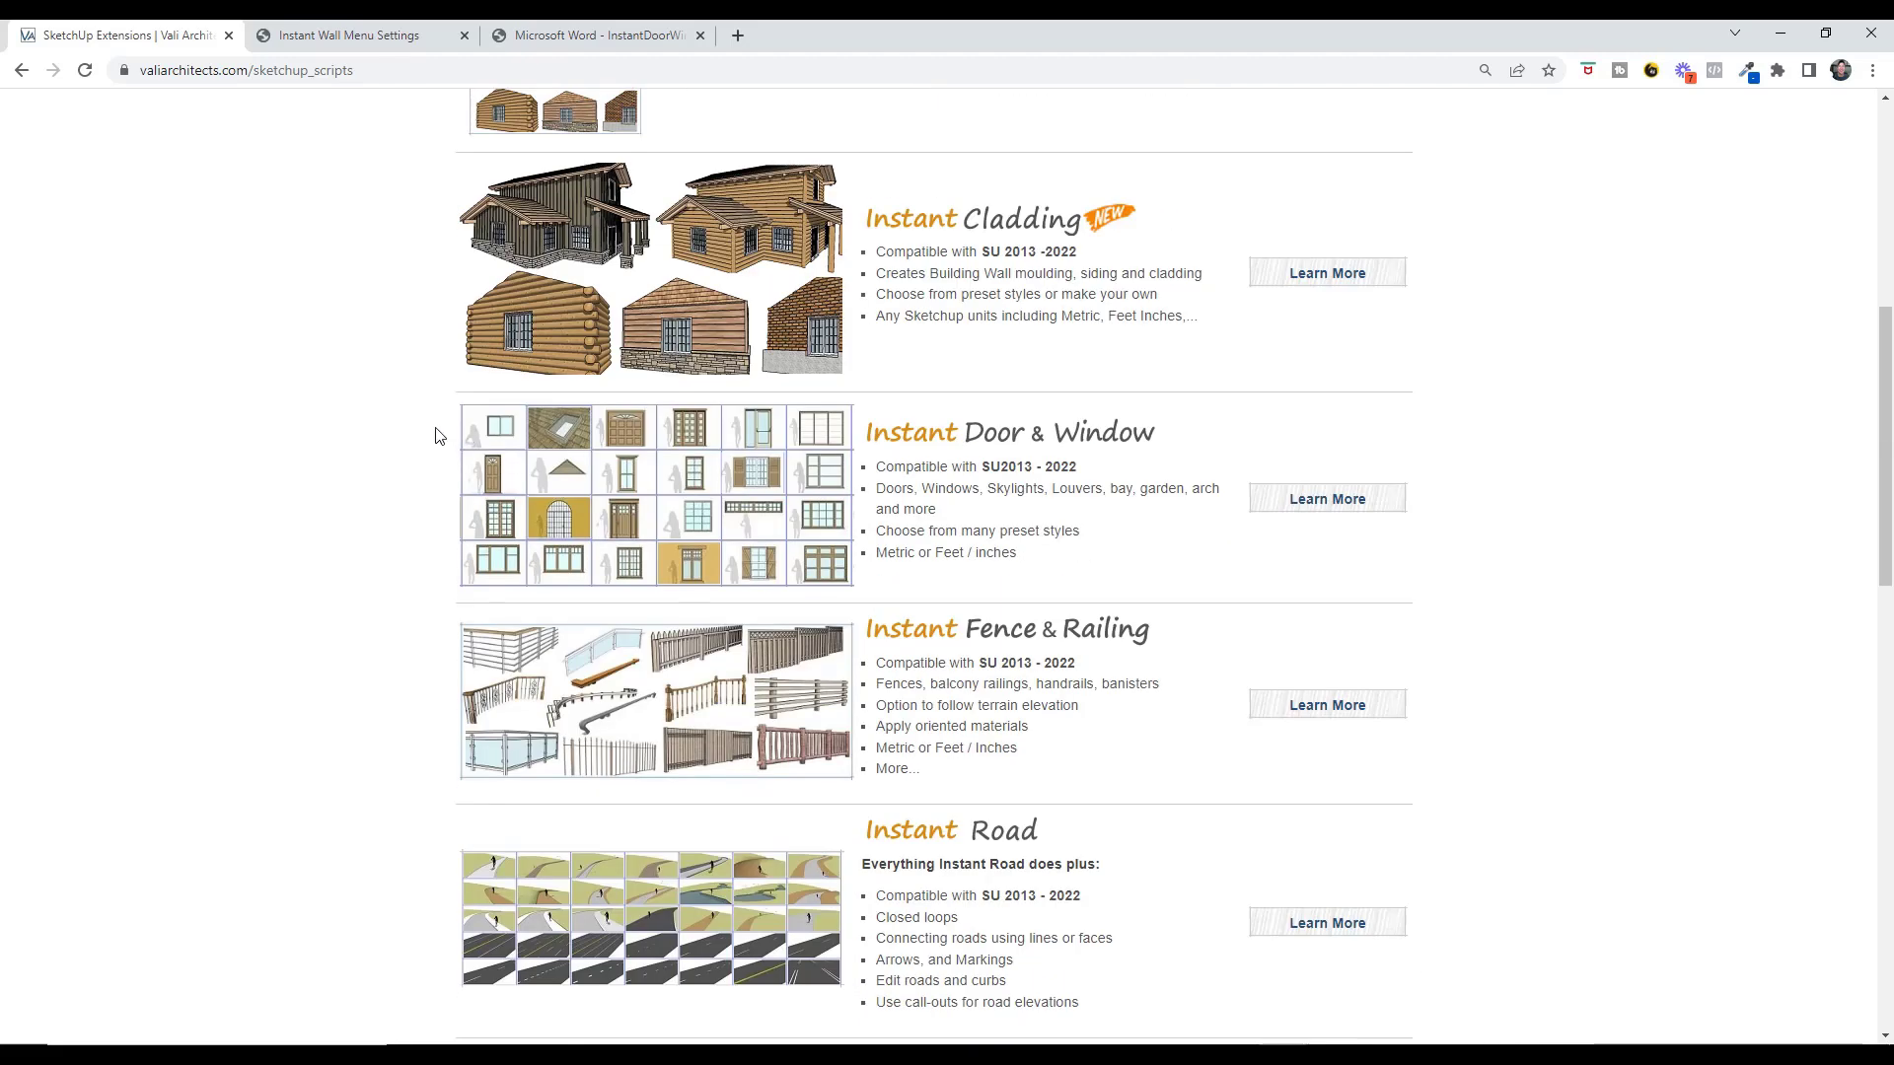
pyautogui.scroll(-4, 641, 512)
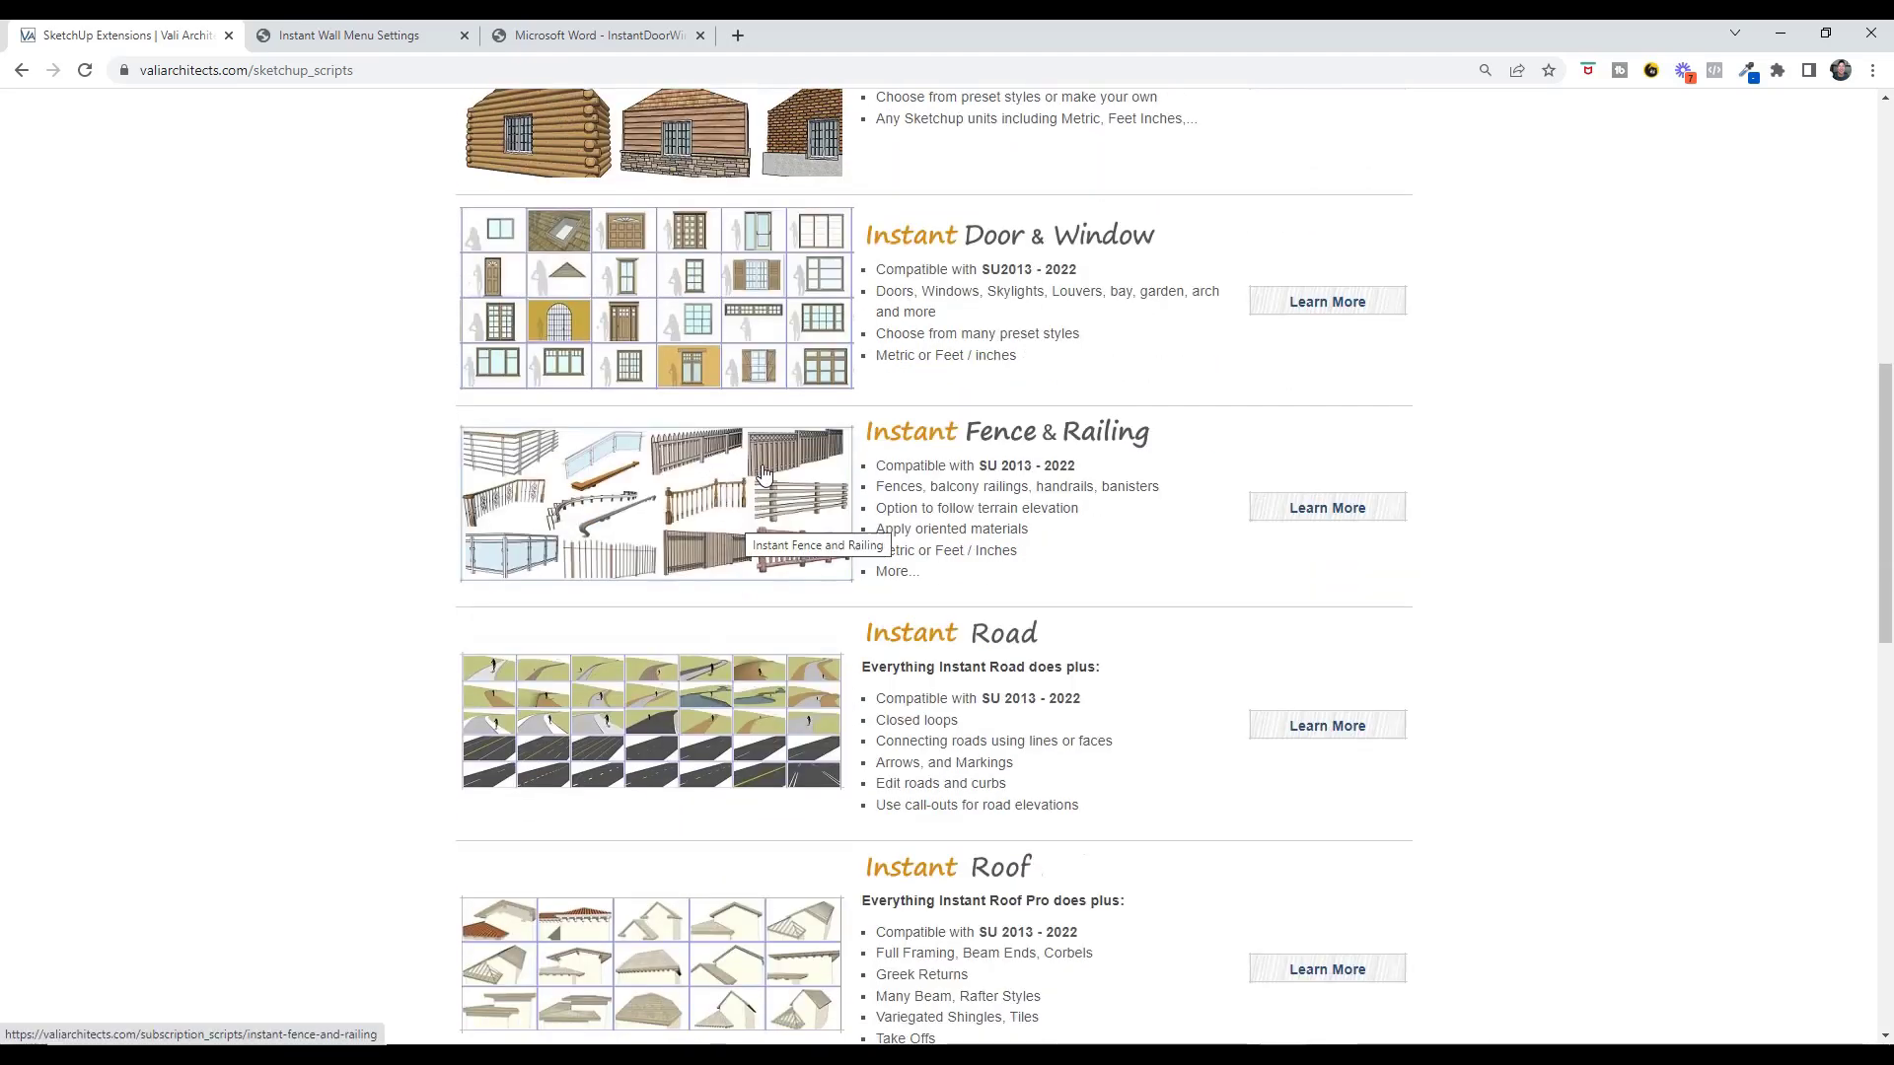
pyautogui.scroll(-8, 754, 306)
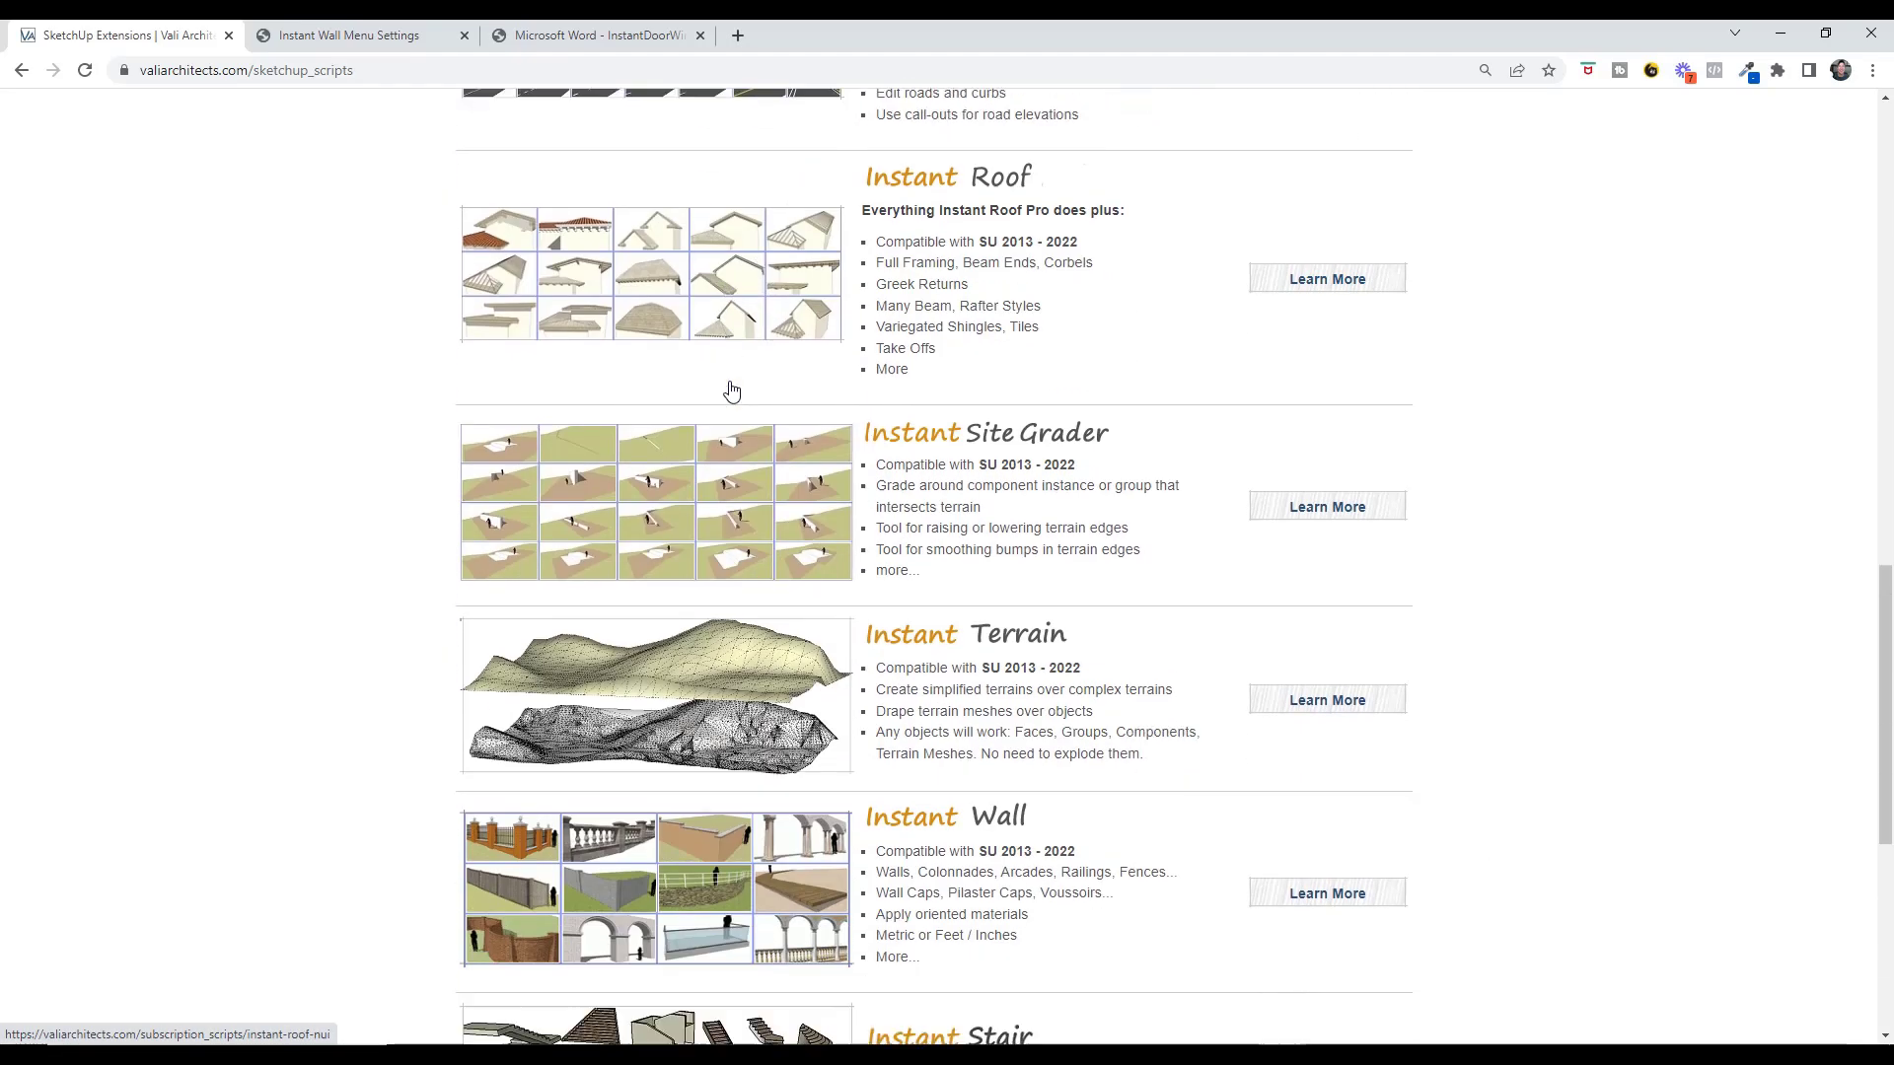
pyautogui.scroll(18, 804, 666)
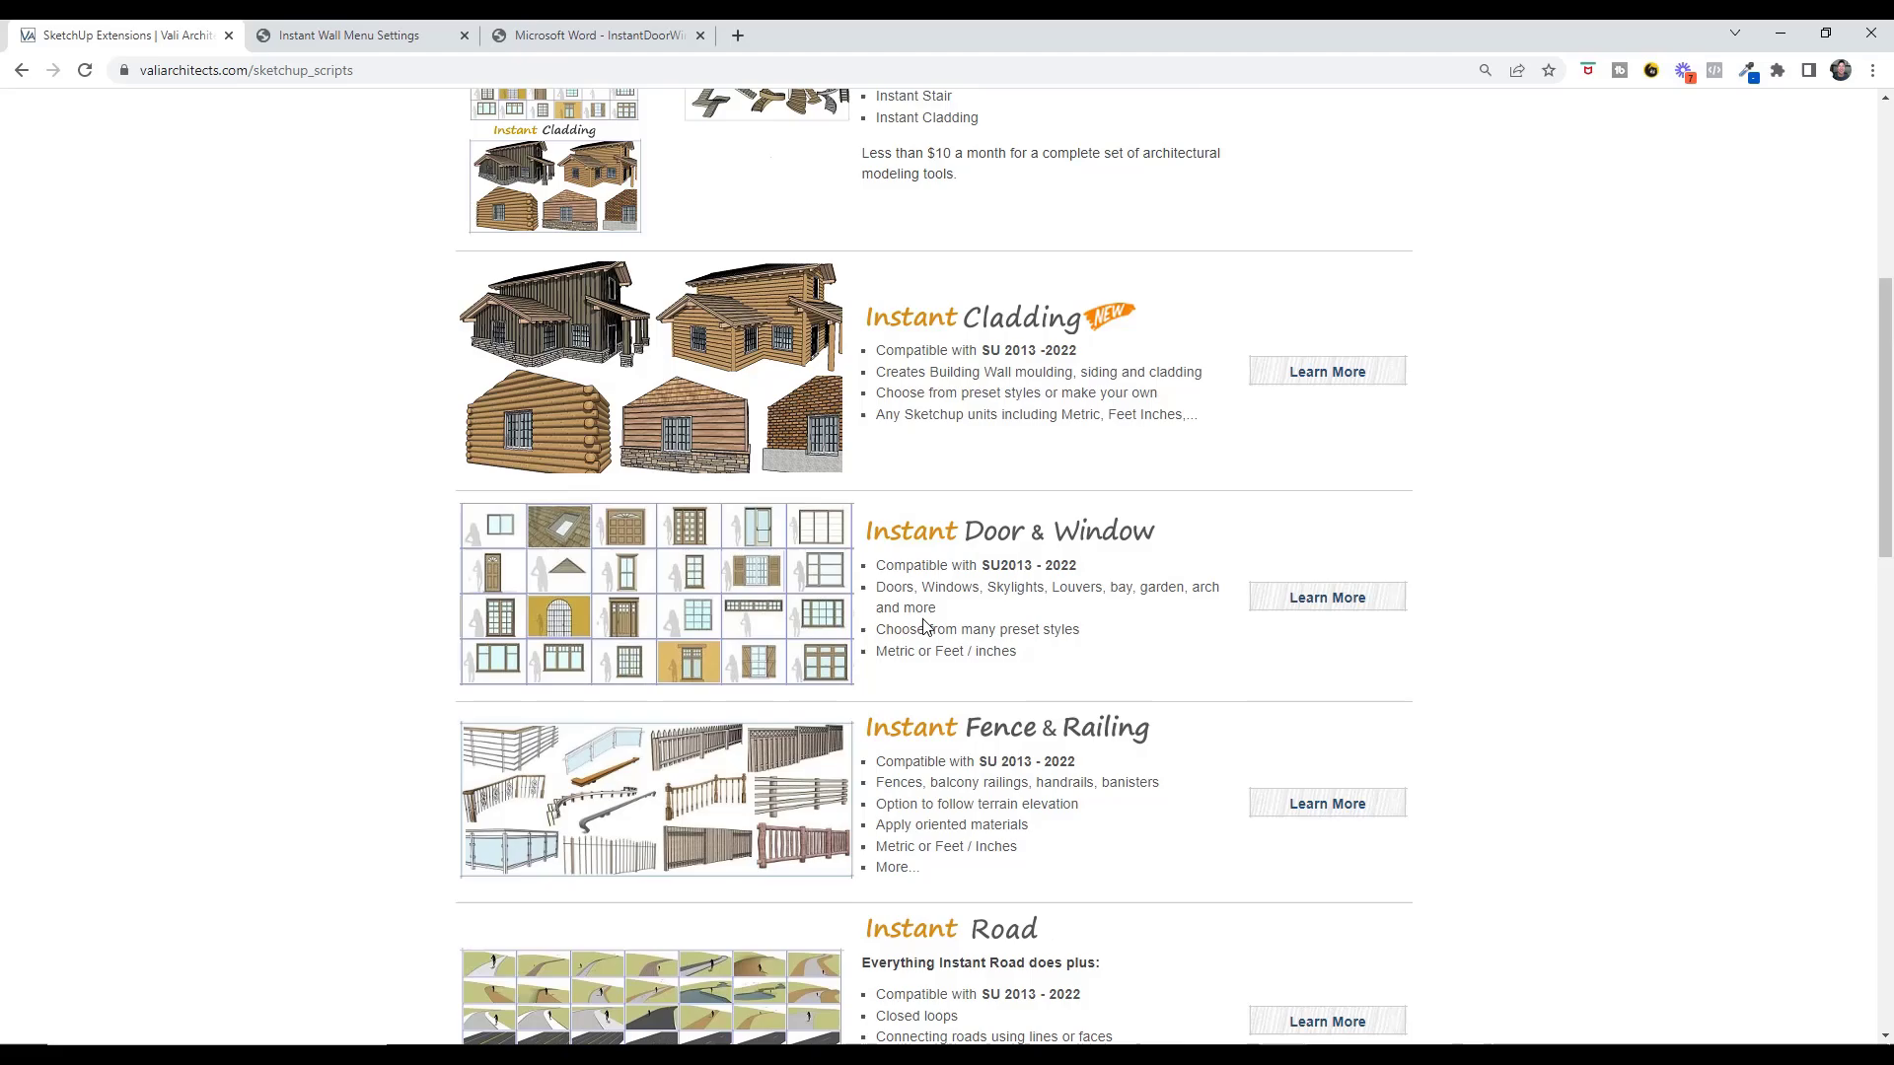